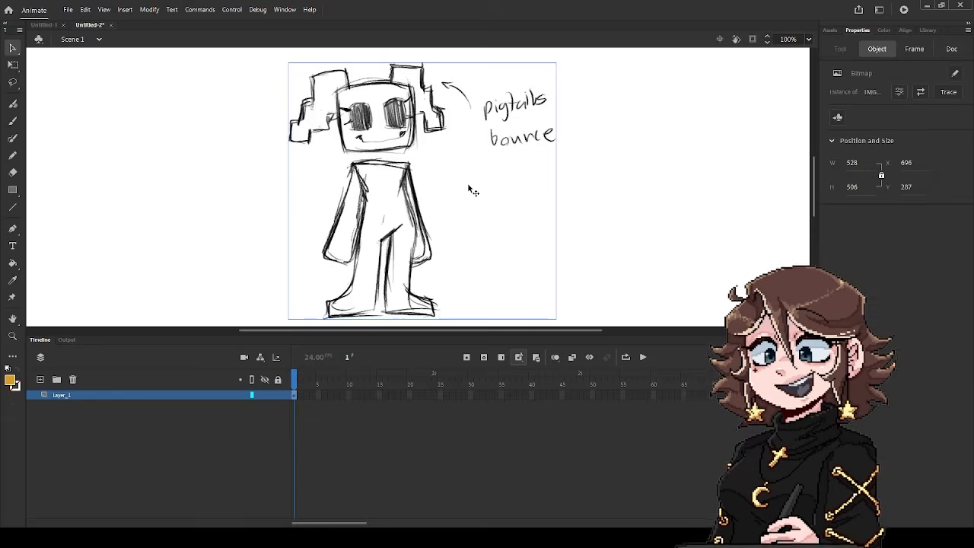
Move the pigtailed character sketch to the left side of the stage, at about X 332, Y 318
scroll(468, 186, down, 2)
mouse_move(420, 203)
mouse_down()
mouse_move(313, 202)
mouse_move(302, 213)
mouse_up()
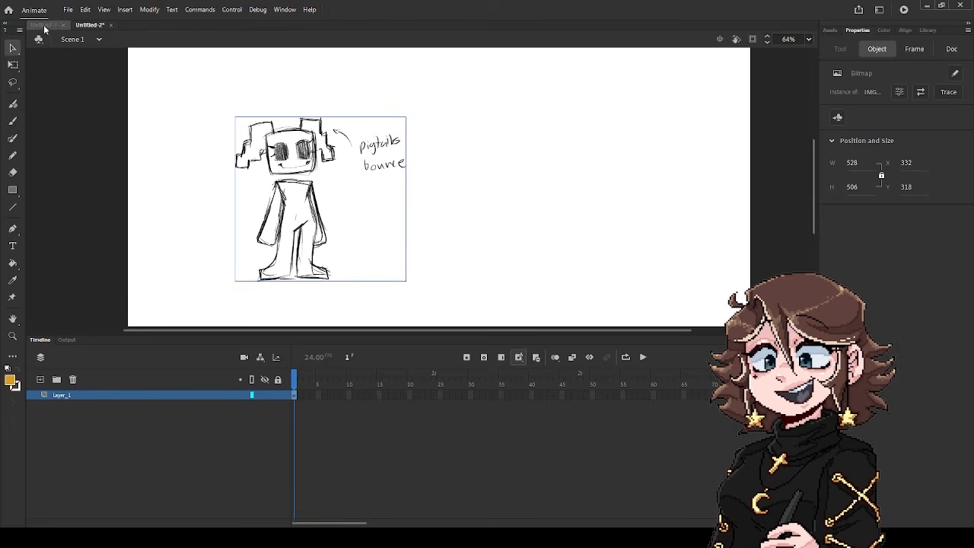
click(42, 25)
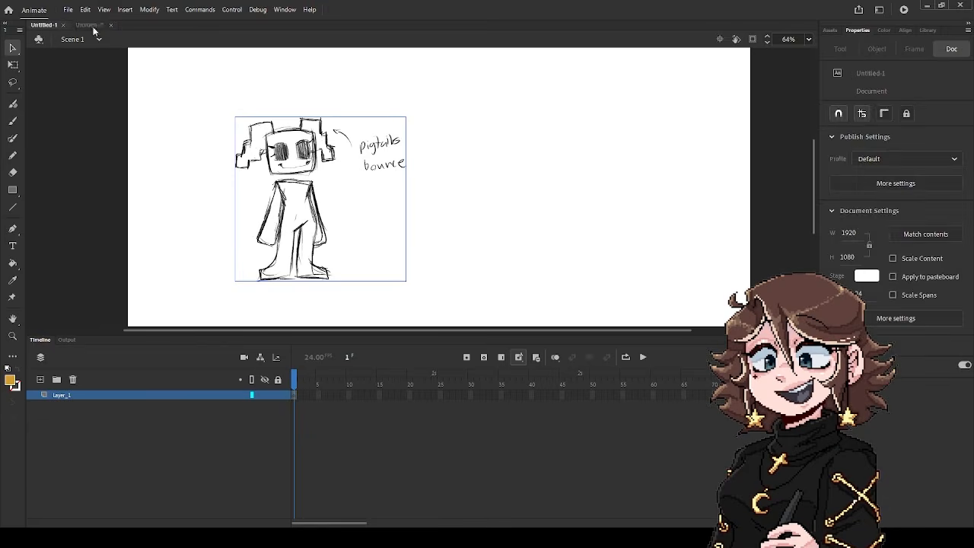
click(84, 23)
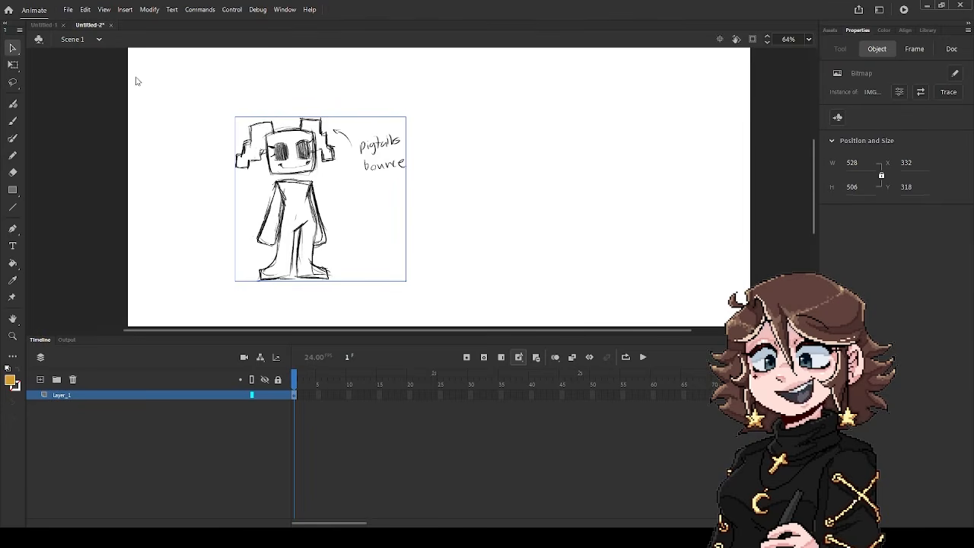
Open BoyFriend_Assets (1).fla and copy the BF idle dance graphic from the first row of sprites on the stage
click(352, 120)
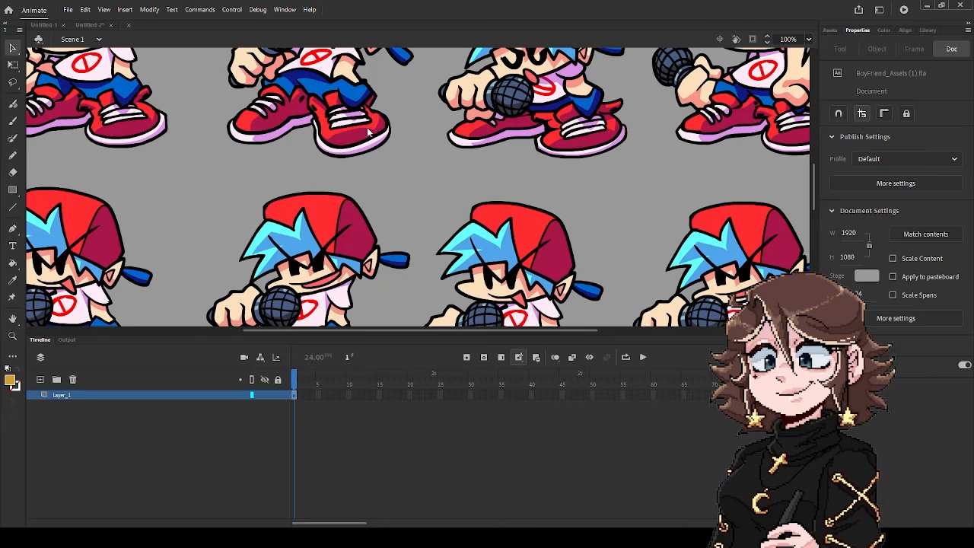
scroll(395, 197, down, 4)
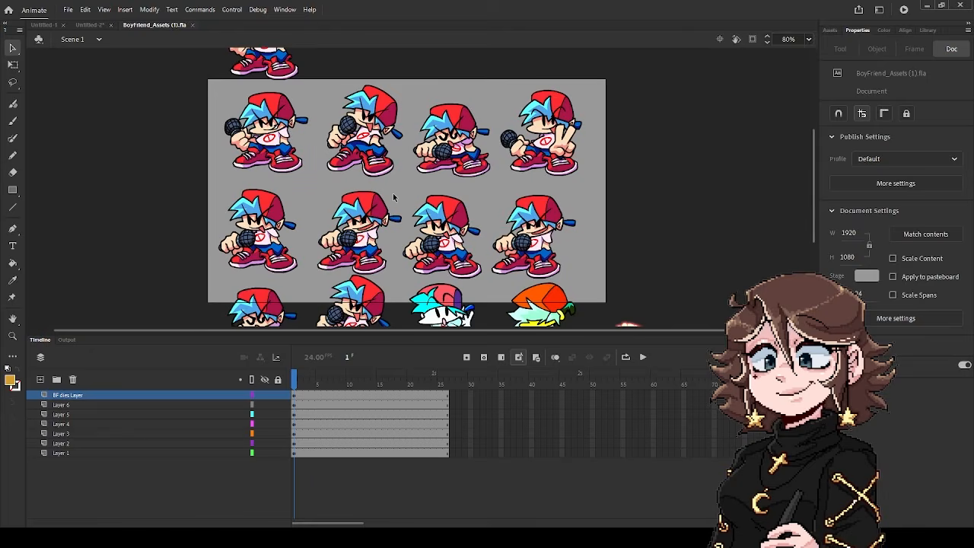
click(251, 131)
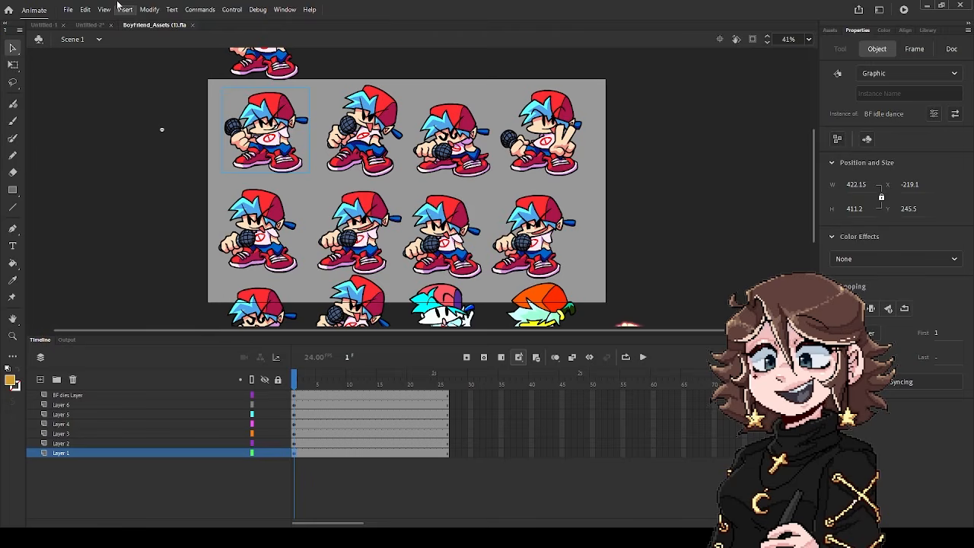
click(91, 26)
click(151, 26)
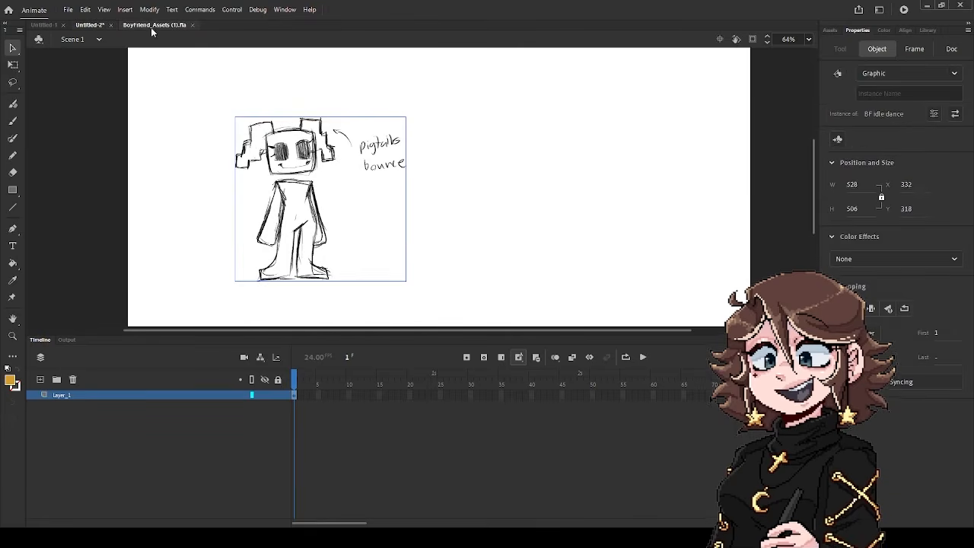
click(12, 66)
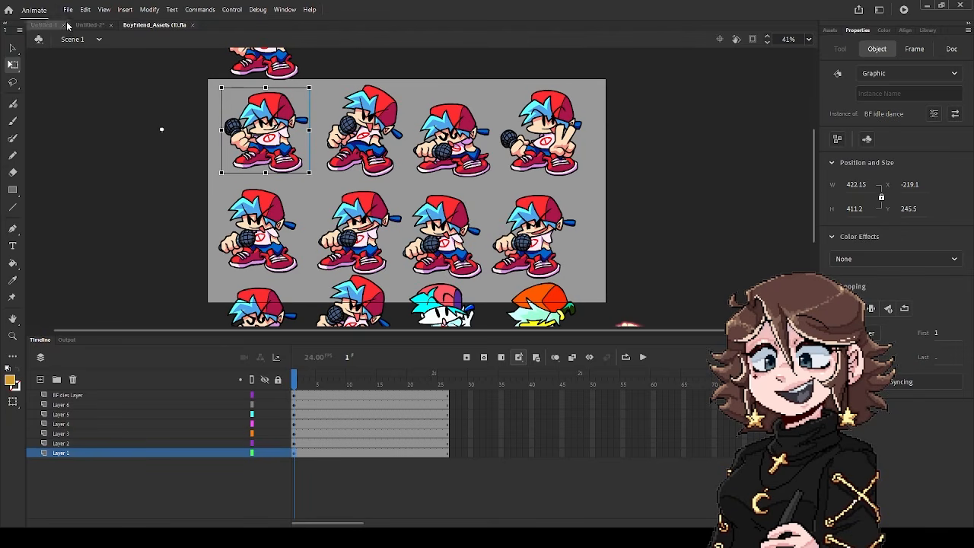
Paste the BF idle dance graphic on a new layer in Untitled-2 and place it on the right side of the stage
click(91, 26)
click(40, 379)
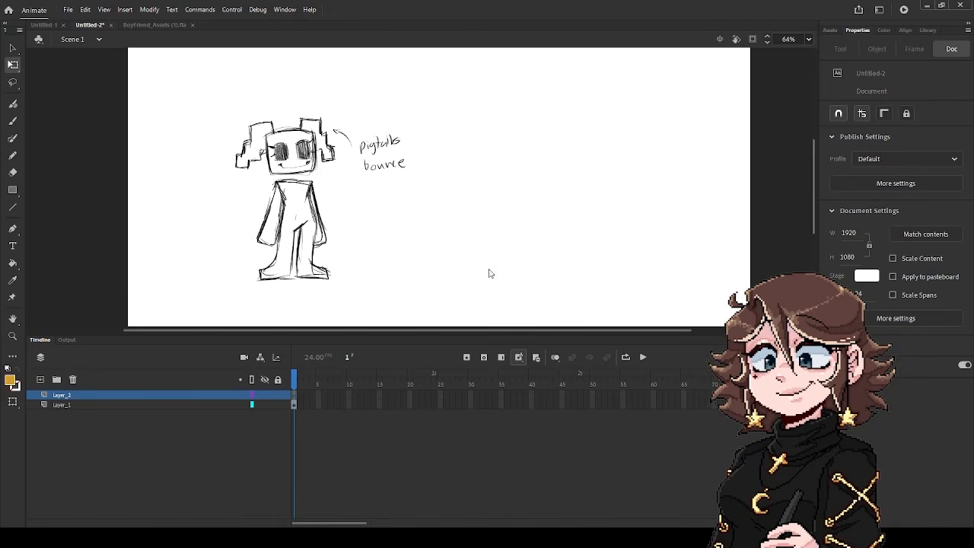
key(ctrl+v)
drag(435, 221, 606, 254)
Extend the BF idle dance layer to frame 24 and play back the animation
click(433, 397)
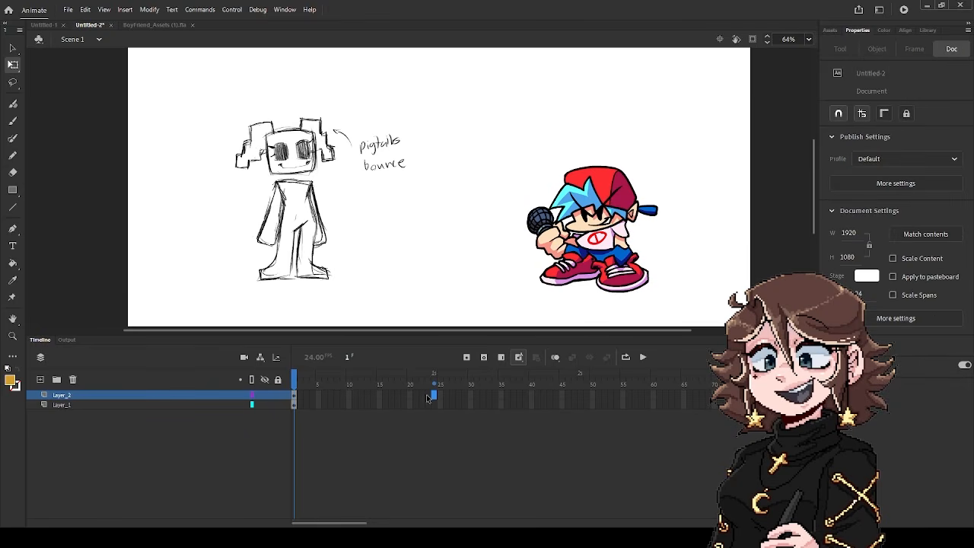
key(F5)
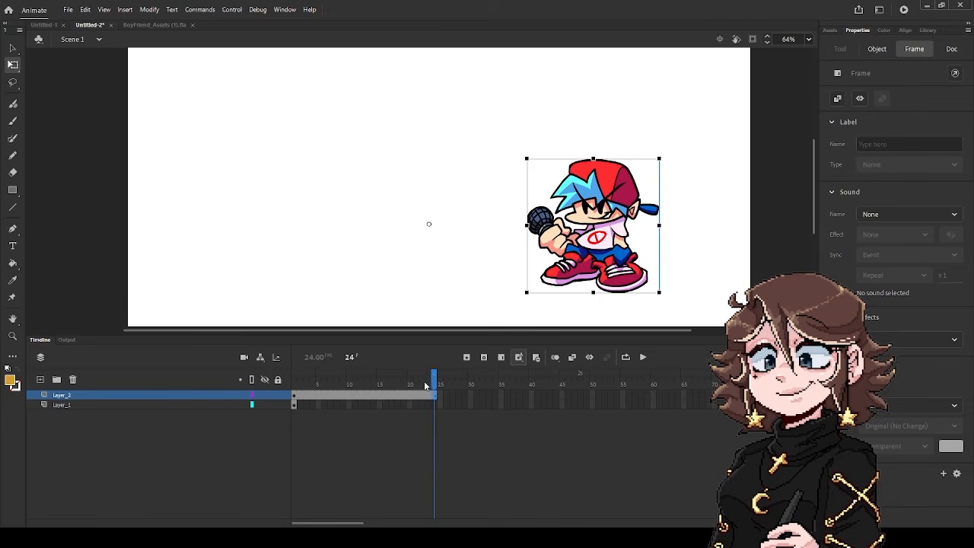
drag(431, 379, 294, 378)
click(643, 357)
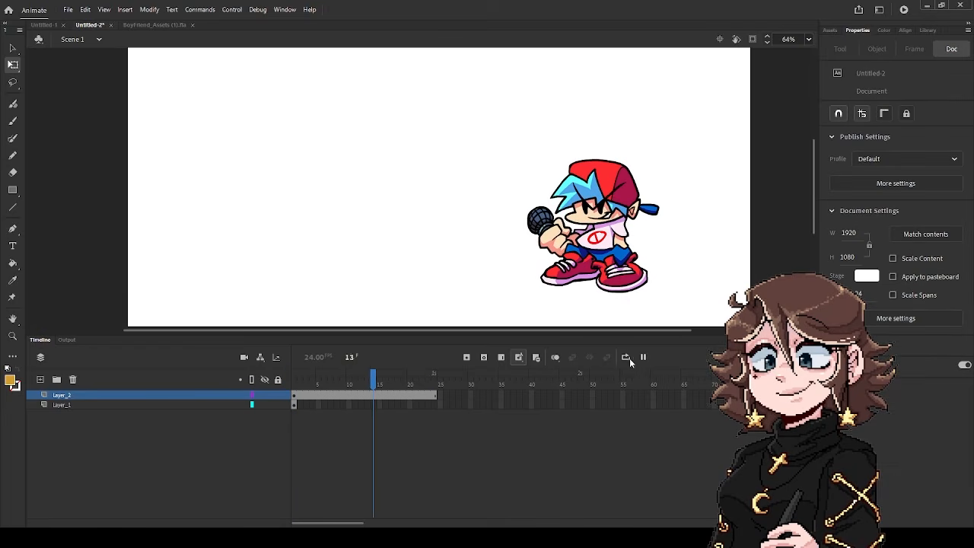
Loop the playback over frames 1 to 24 and return to frame 1
click(392, 374)
drag(407, 373, 293, 373)
drag(392, 384, 290, 379)
Turn the sketch and BF layers into guide layers and make the sketch layer semi-transparent
click(114, 405)
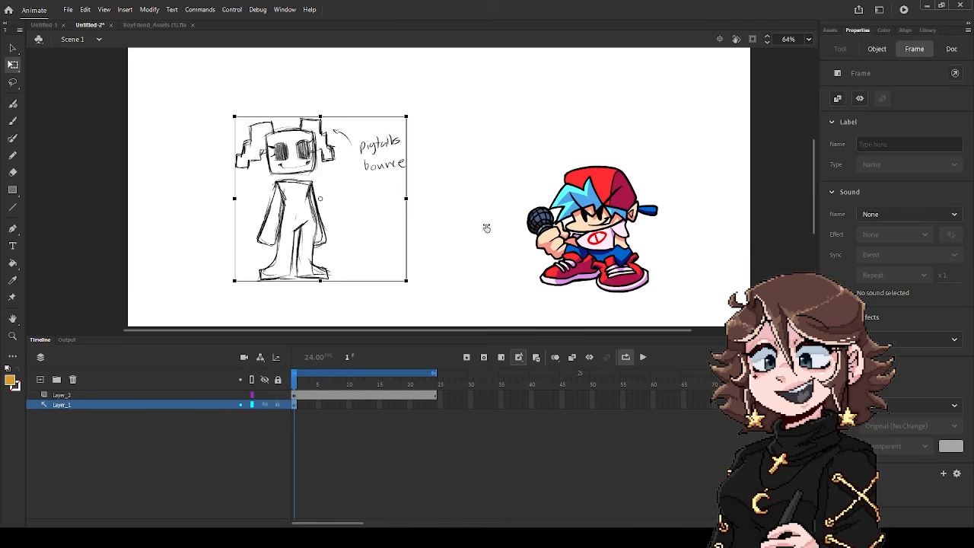
shift+click(265, 404)
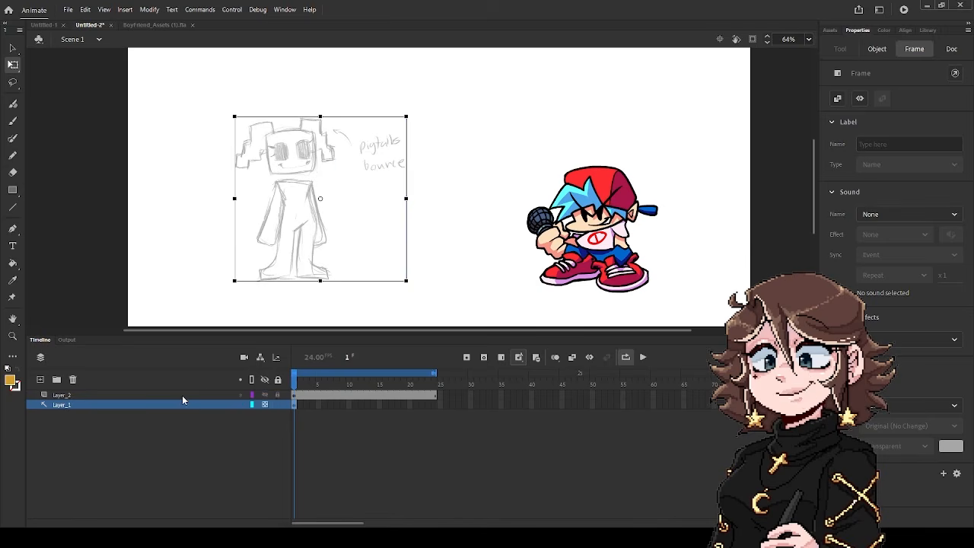
click(182, 395)
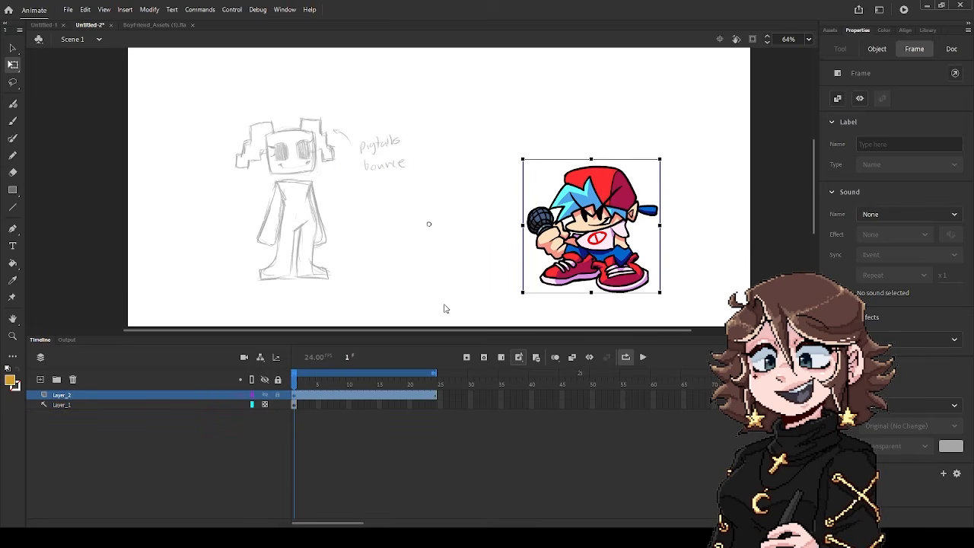
click(928, 31)
click(885, 30)
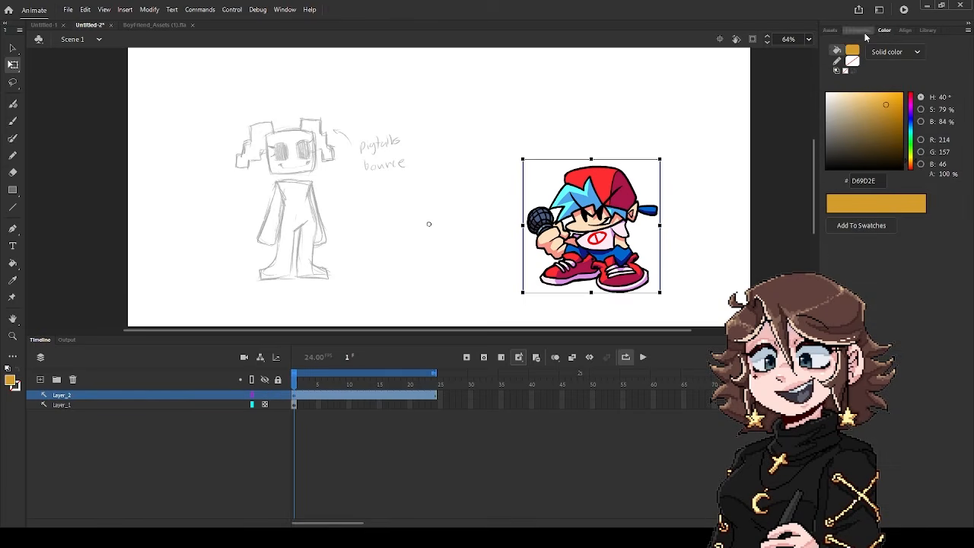
click(858, 30)
click(928, 30)
click(906, 30)
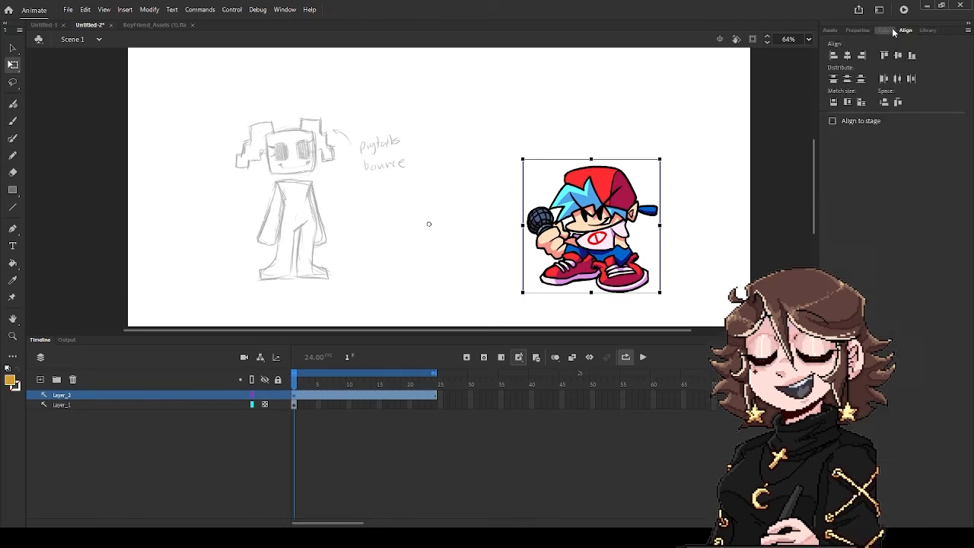
click(857, 31)
click(905, 31)
click(883, 31)
click(858, 31)
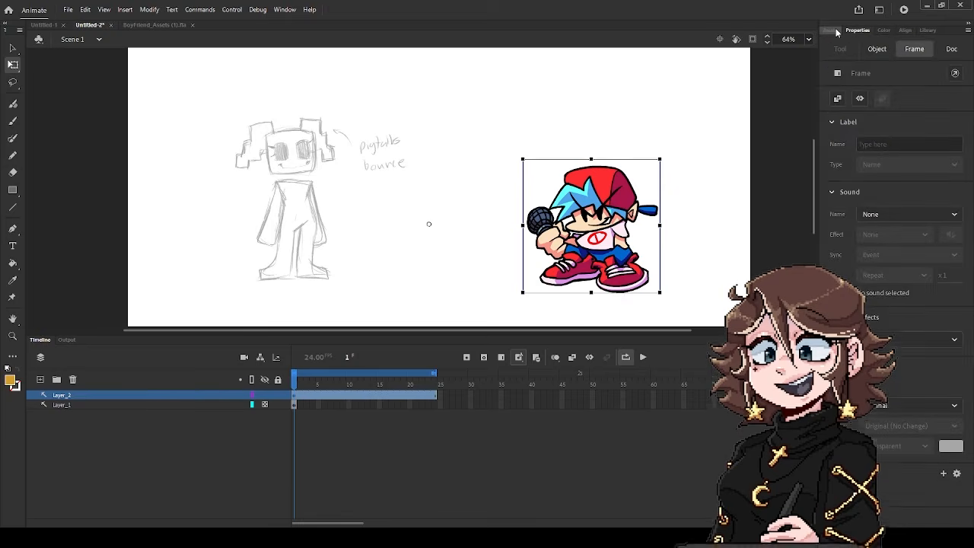
click(831, 30)
click(858, 31)
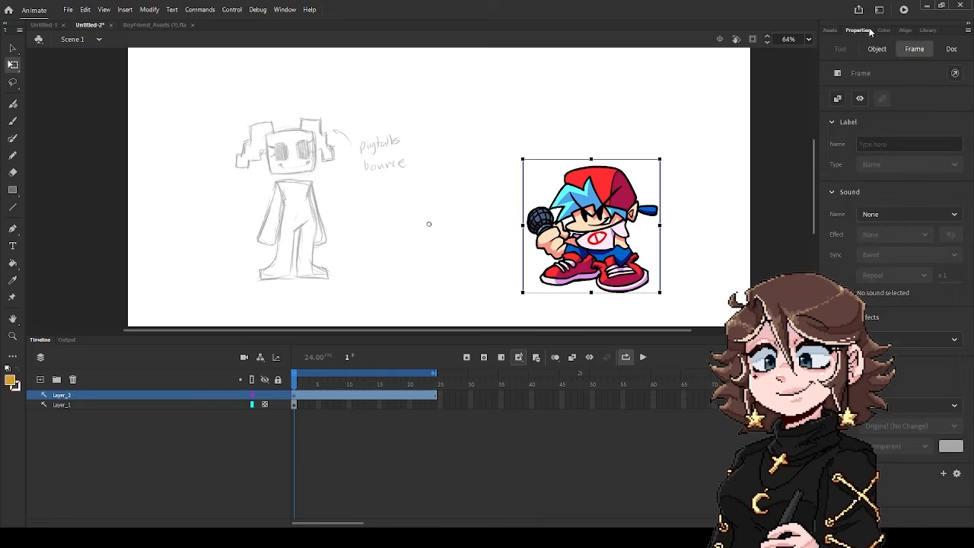
Change the document's stage color from white to a medium grey
click(951, 48)
click(866, 276)
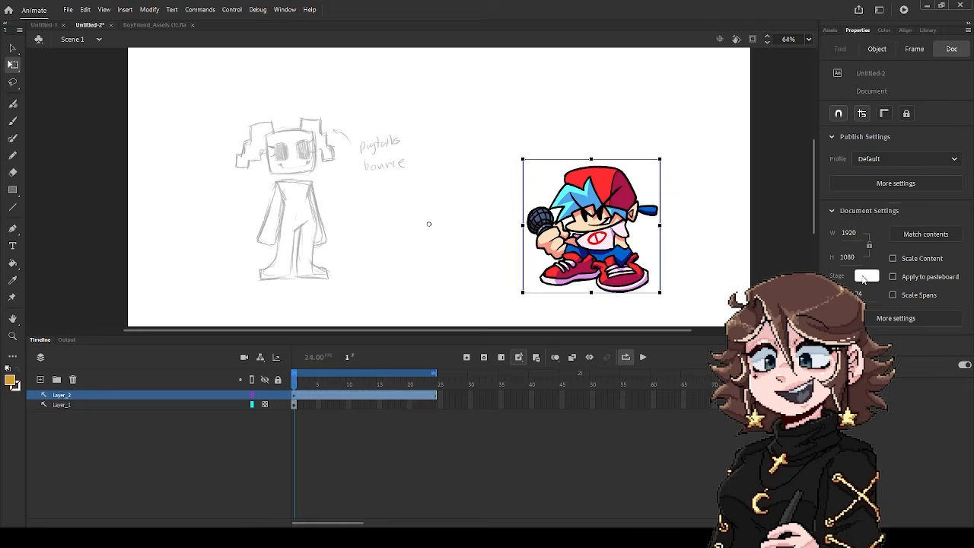
click(713, 331)
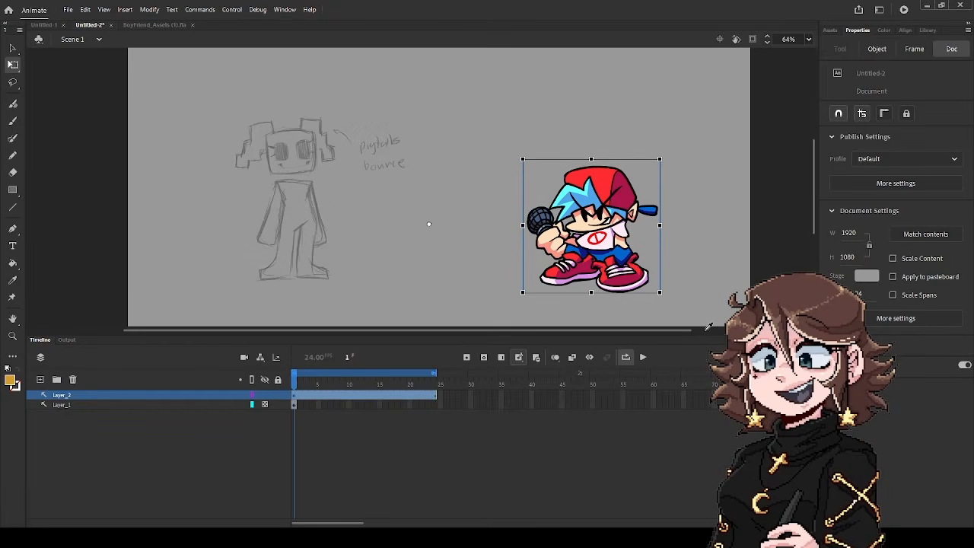
click(705, 331)
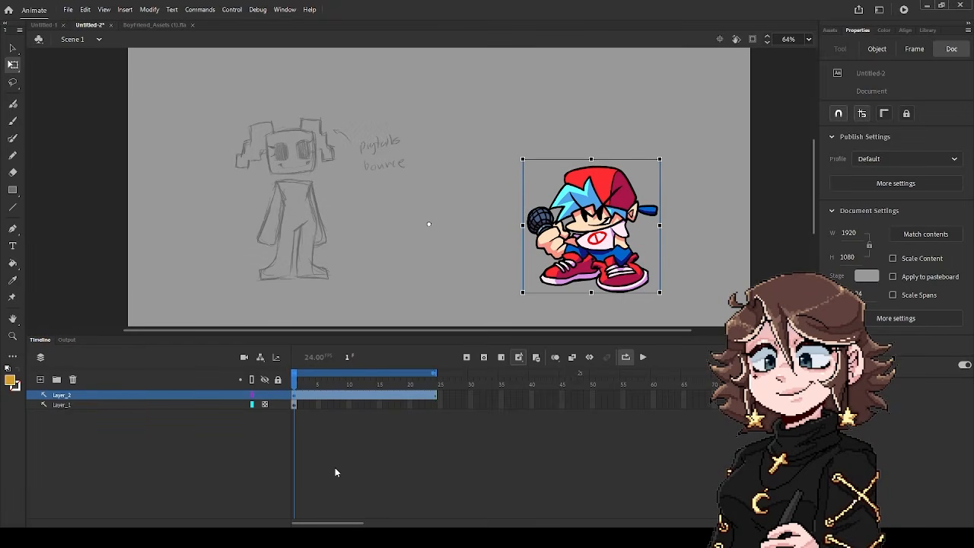
Check the layer type in the layer properties of Layer_2
double_click(43, 395)
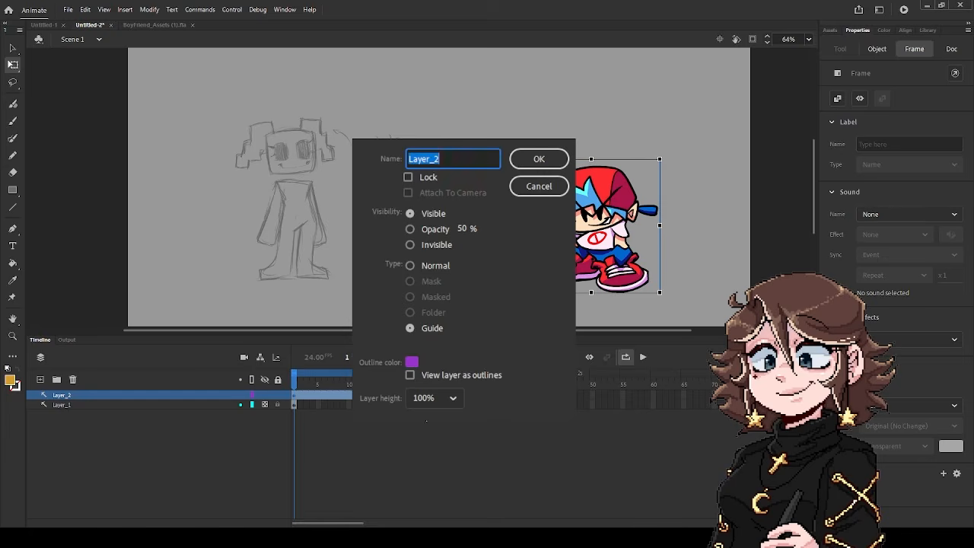
click(550, 158)
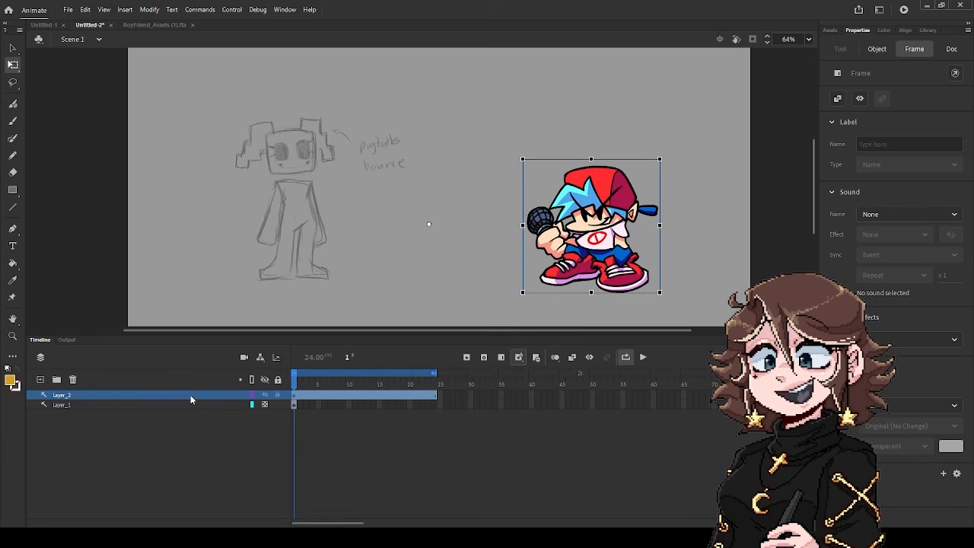
double_click(220, 389)
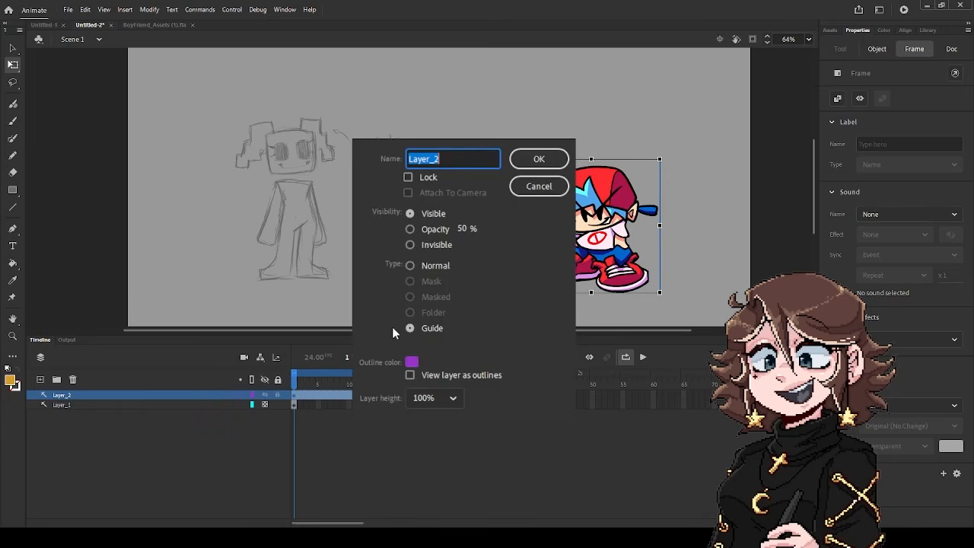
click(539, 158)
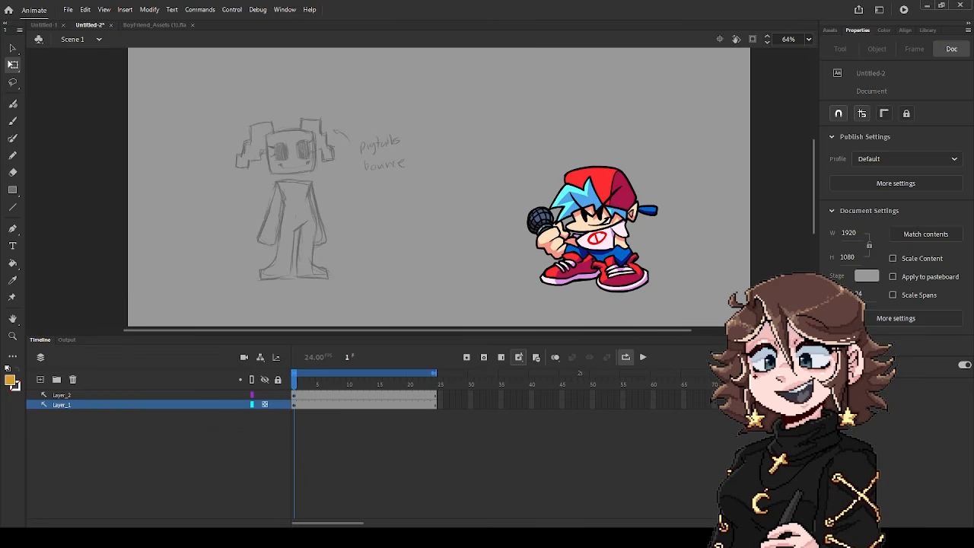
Paste the Bink Gal reference image onto the sketch layer and move it above the BF character
key(ctrl+v)
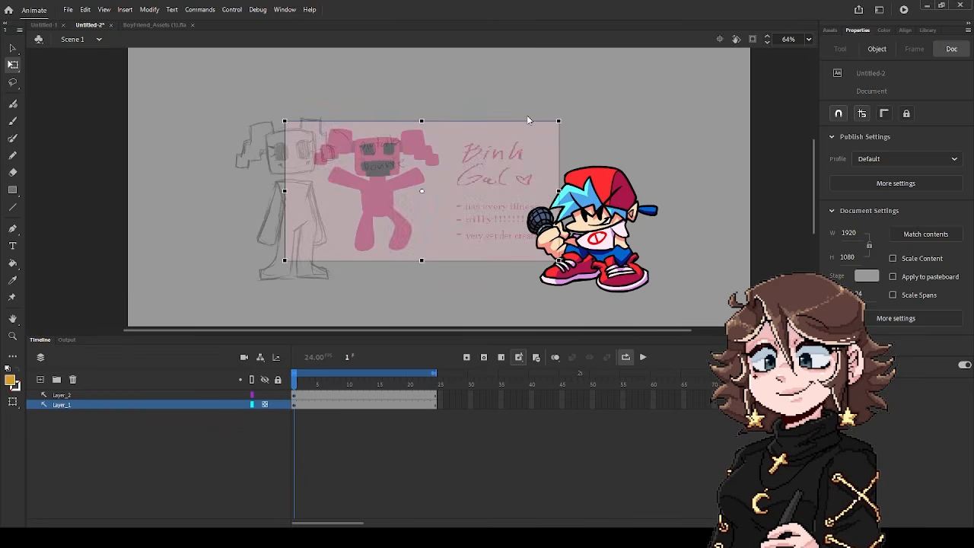
drag(527, 115, 684, 113)
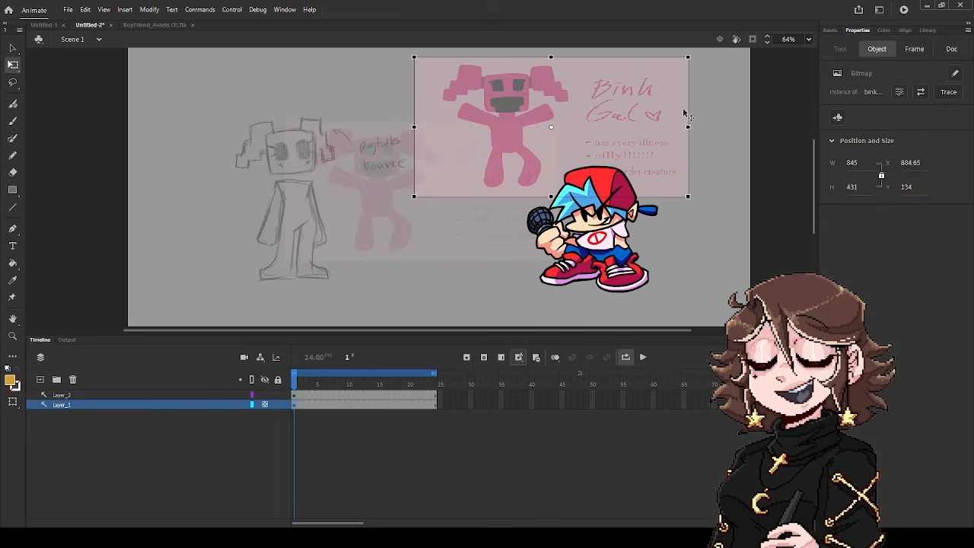
Add a new layer at the top of the layer stack and make it a guide layer
click(40, 379)
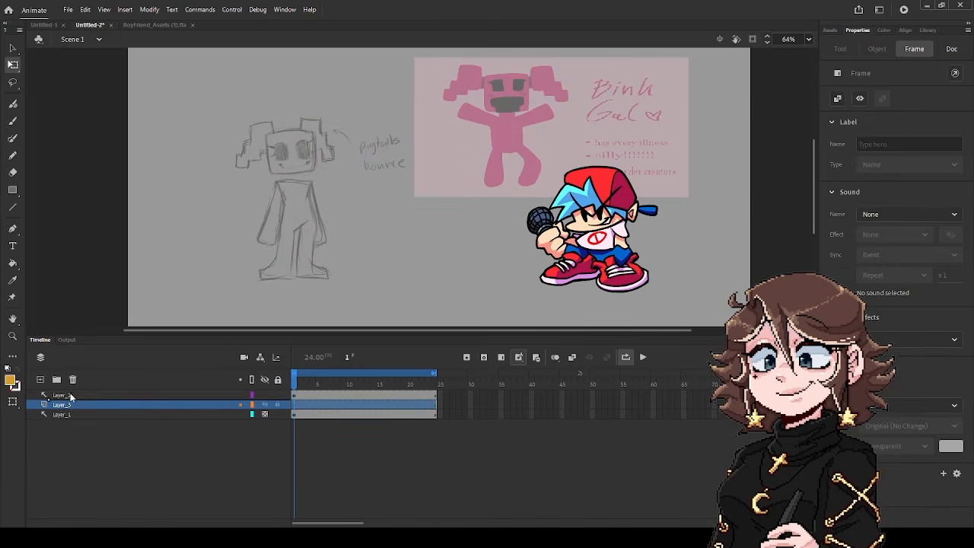
drag(69, 395, 68, 395)
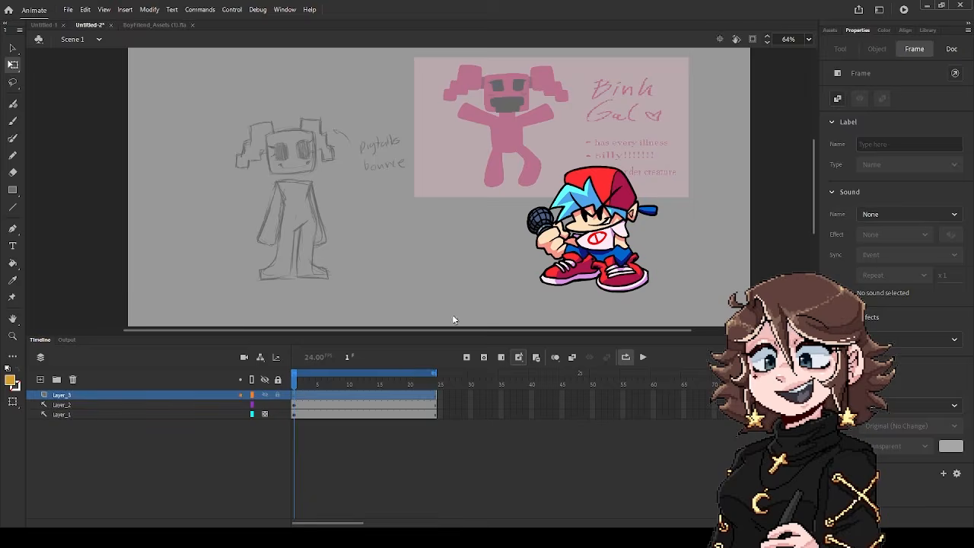
click(537, 160)
Delete the Bink Gal reference image from the semi-transparent sketch layer
click(156, 414)
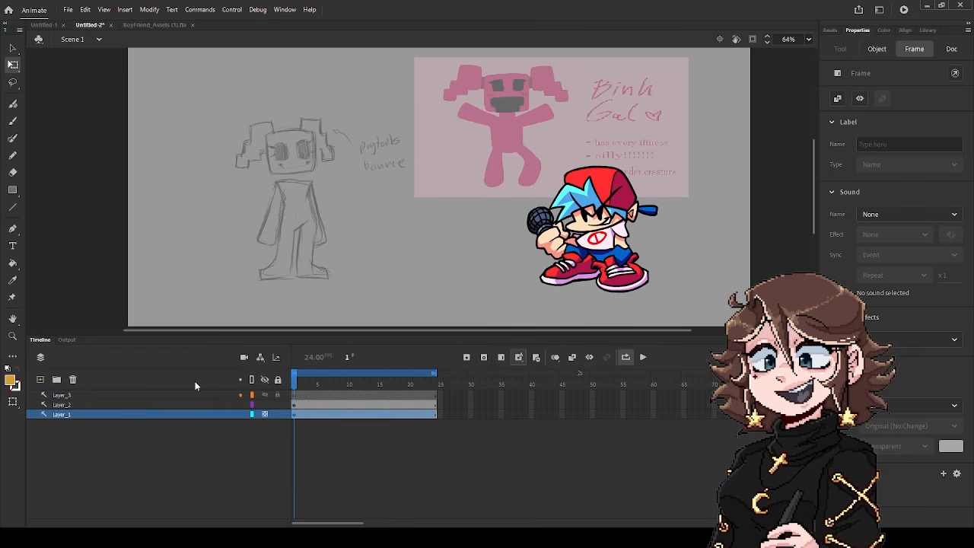
click(507, 148)
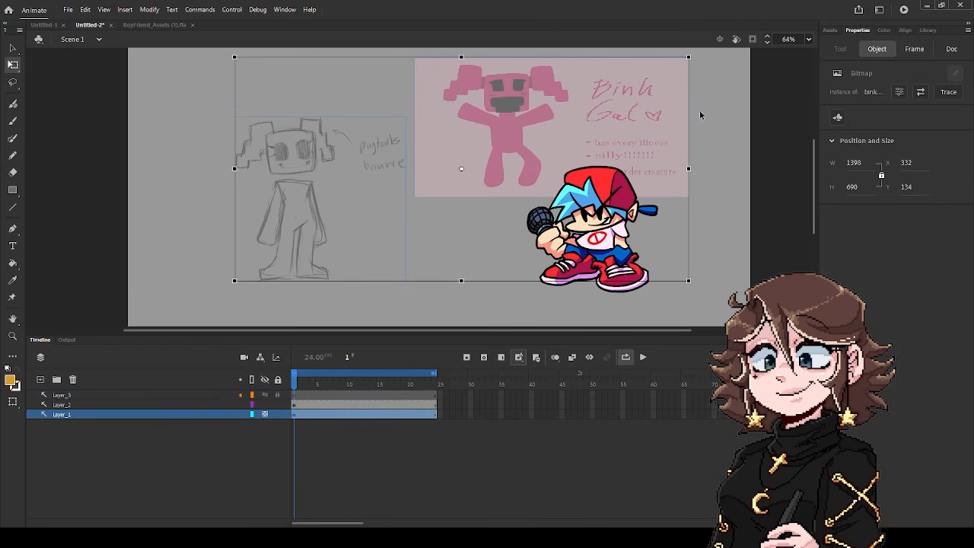
click(716, 87)
click(651, 97)
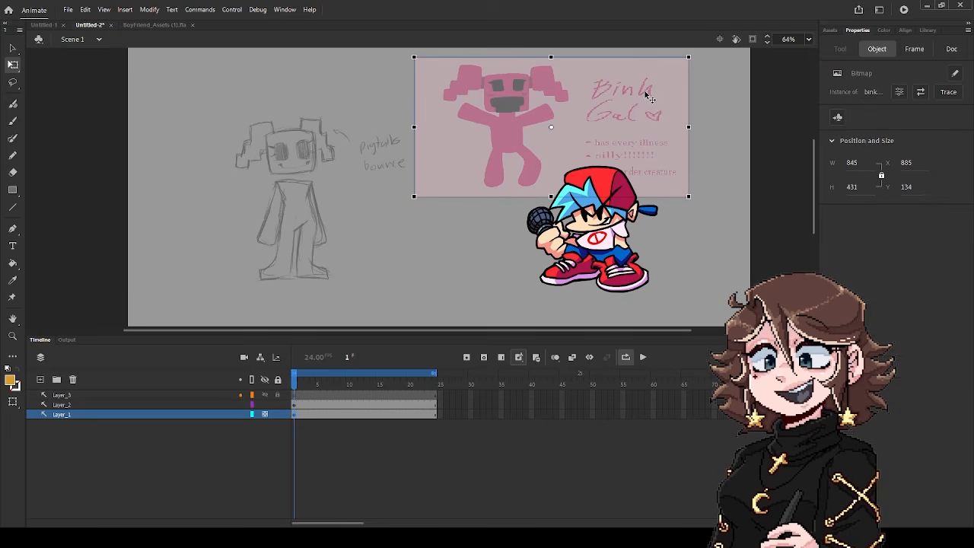
key(Delete)
Paste the Bink Gal reference image onto Layer_3 and move it to the upper right part of the stage
click(84, 394)
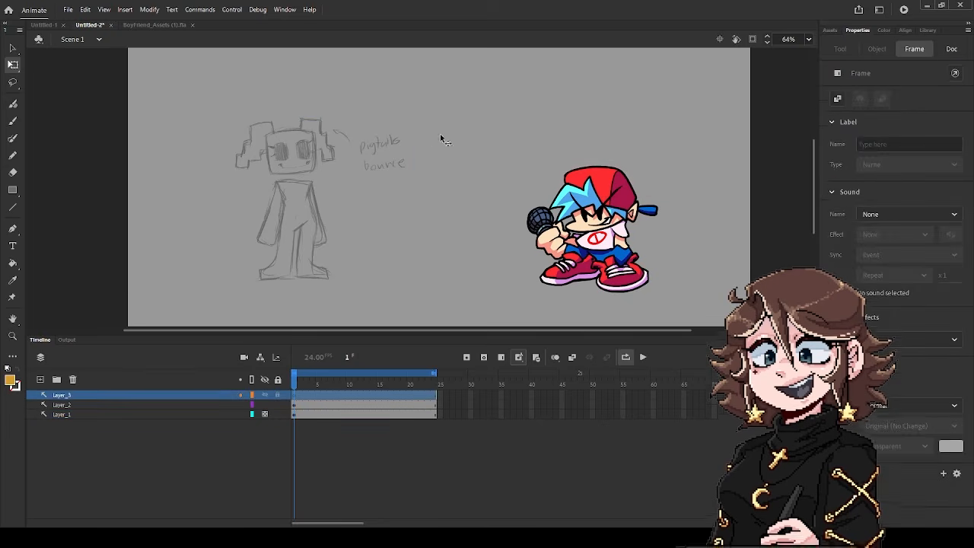
key(ctrl+v)
drag(512, 168, 618, 98)
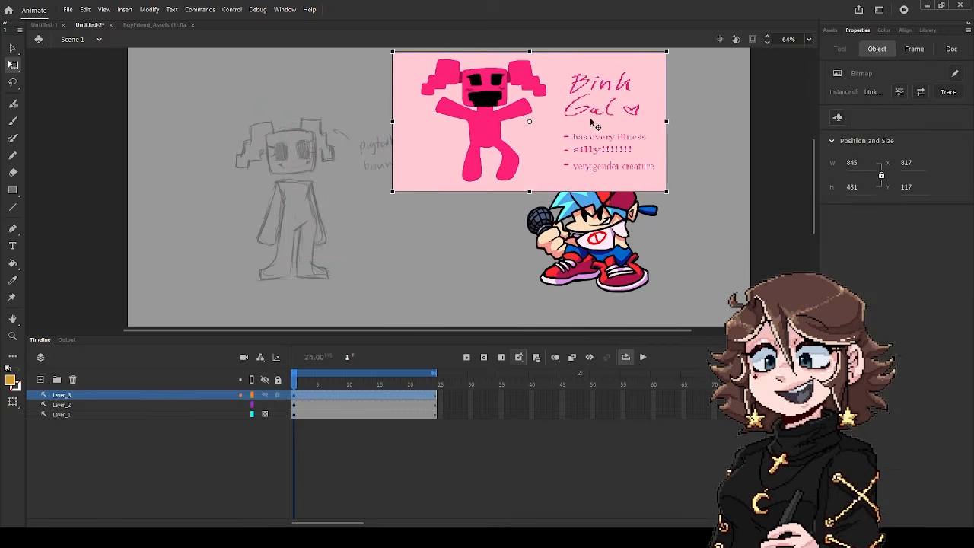
Move the Bink Gal reference image farther toward the stage's upper right corner, to about X 1101, Y 12
key(ctrl+minus)
mouse_move(527, 99)
mouse_down()
mouse_move(304, 122)
mouse_move(453, 93)
mouse_move(567, 101)
mouse_move(555, 104)
mouse_up()
scroll(360, 129, up, 4)
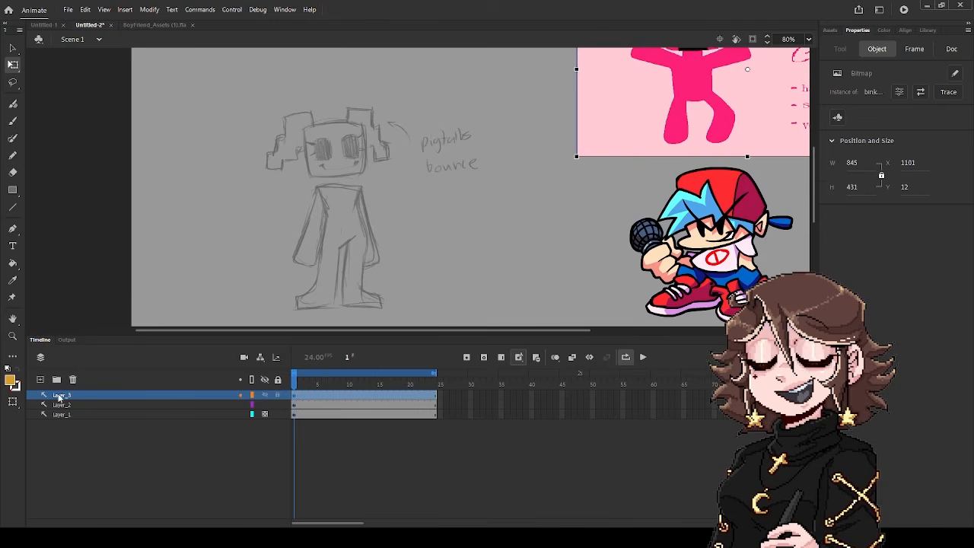
Add a layer above Layer_3 and sample the reference character's pink as the Classic Brush colour
click(41, 379)
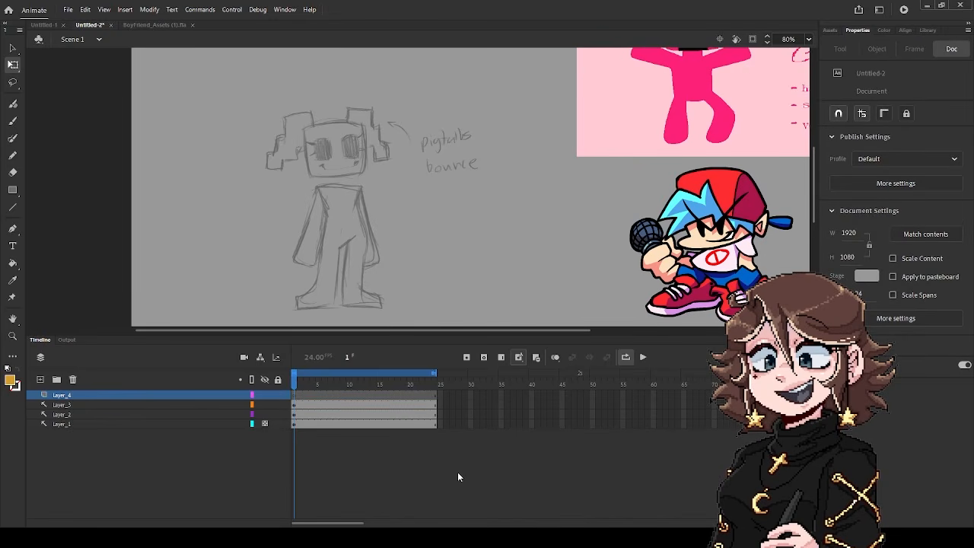
key(b)
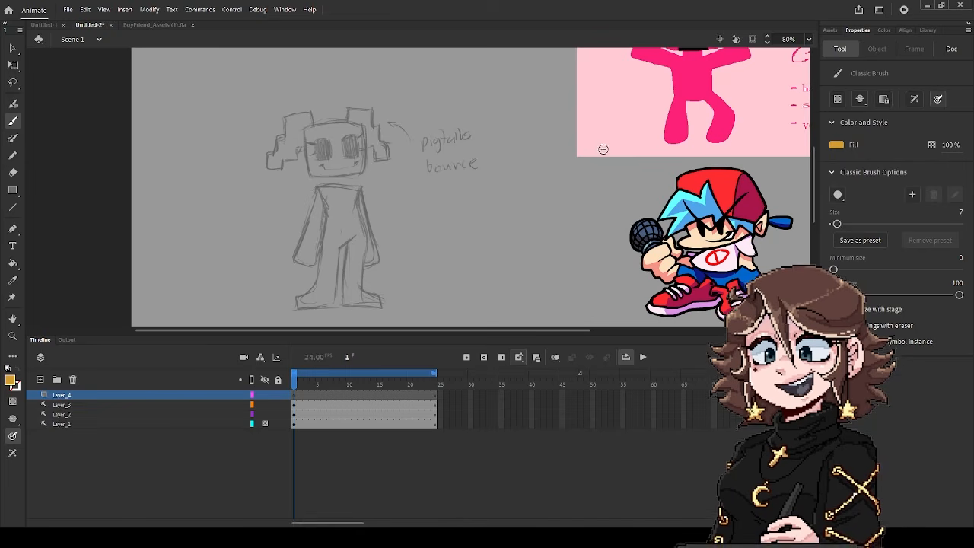
key(v)
key(i)
click(669, 135)
key(b)
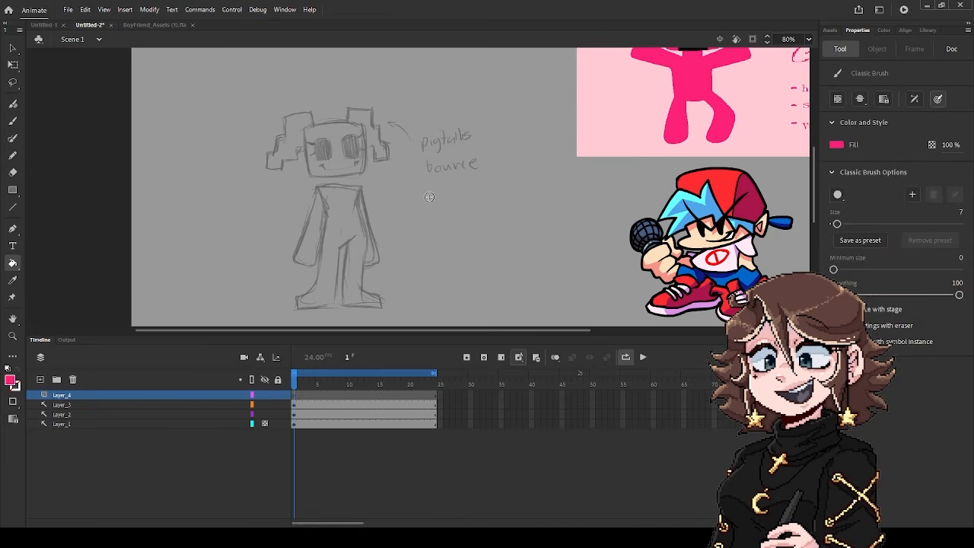
Try tracing the sketched square head in pink with four overlapping brush strokes
scroll(492, 214, up, 5)
drag(331, 147, 329, 230)
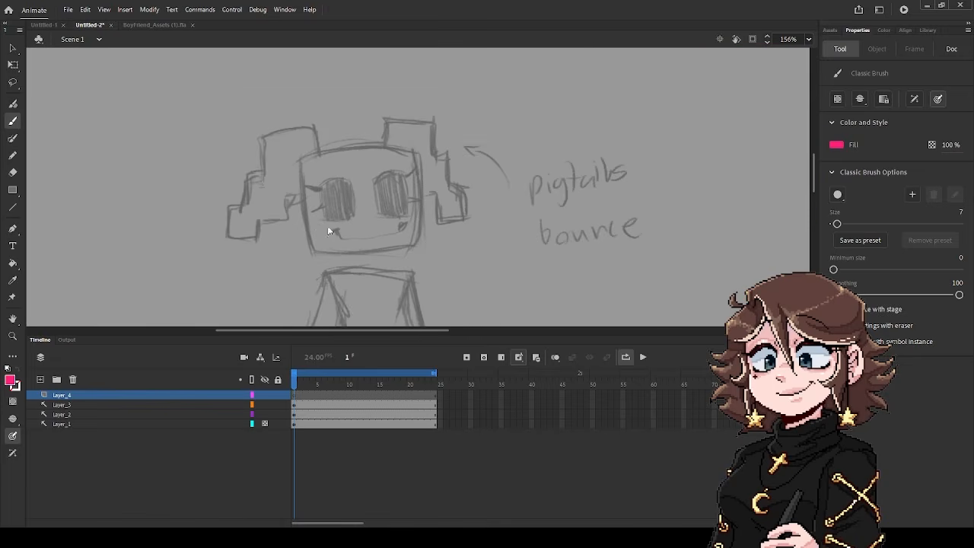
drag(299, 150, 322, 257)
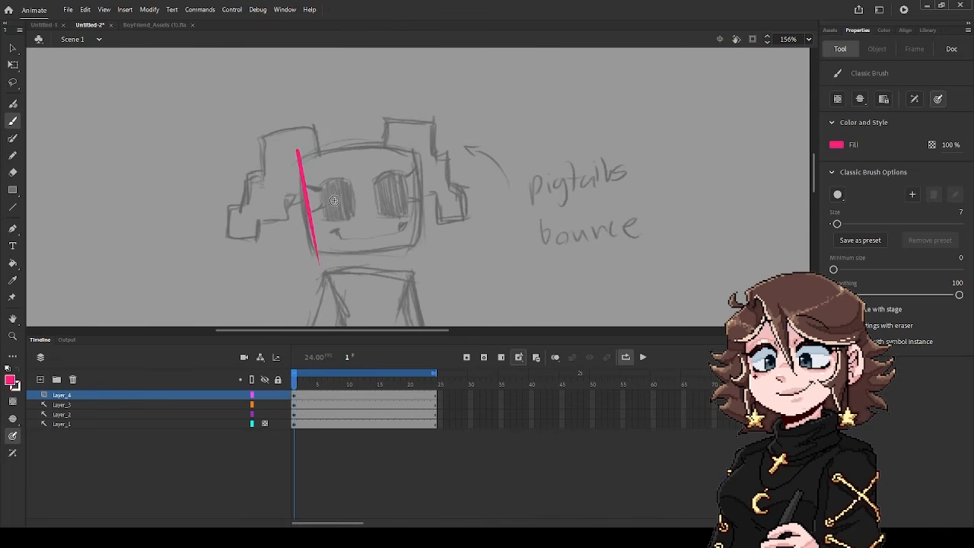
key(ctrl+z)
drag(302, 150, 326, 286)
drag(302, 168, 415, 159)
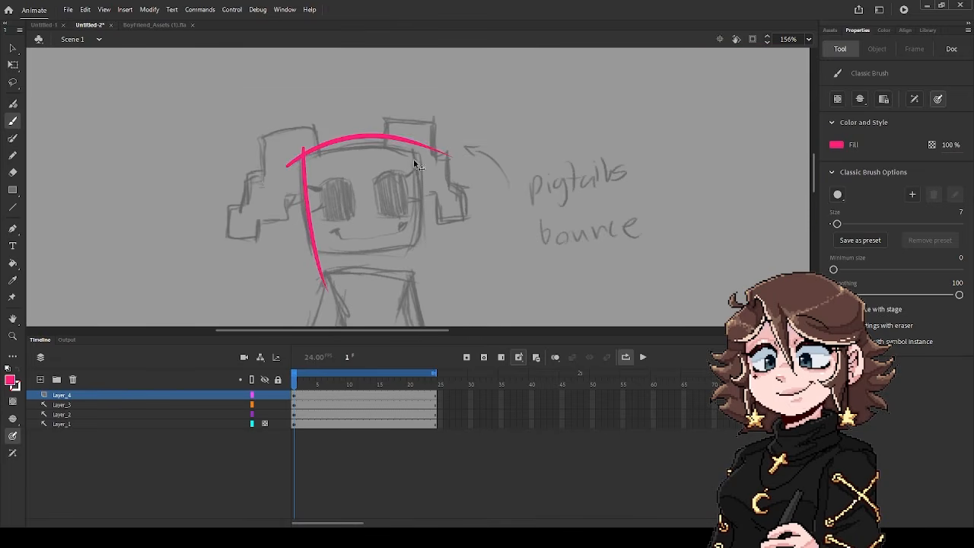
key(ctrl+z)
mouse_move(290, 175)
mouse_down()
mouse_move(424, 156)
mouse_move(420, 271)
mouse_up()
mouse_move(303, 249)
mouse_down()
mouse_move(341, 257)
mouse_move(434, 240)
mouse_move(467, 224)
mouse_up()
key(ctrl+z)
key(ctrl+z)
drag(300, 254, 488, 223)
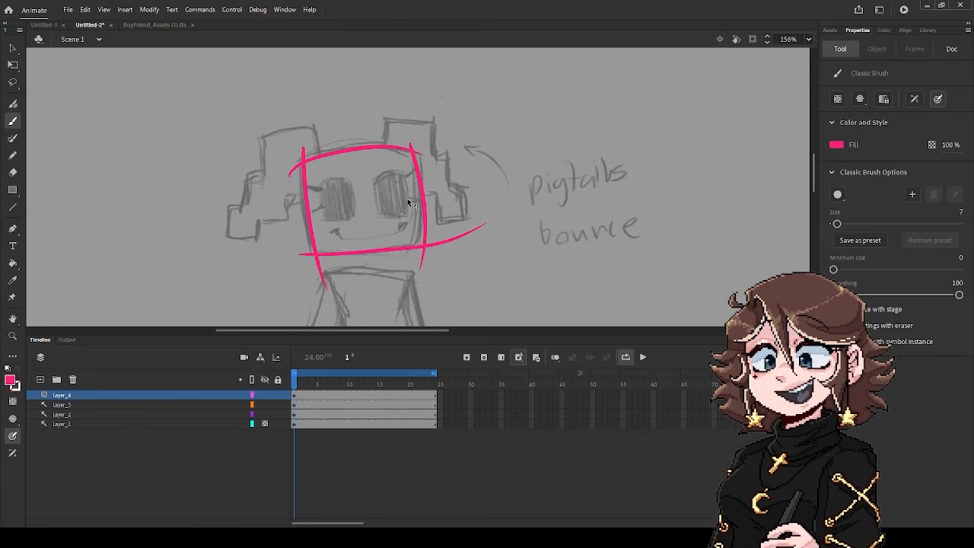
Try redrawing and erasing along the head's right edge, and undo back to the outline's left and top strokes
scroll(404, 195, up, 1)
drag(417, 137, 417, 324)
key(e)
drag(431, 158, 424, 269)
key(ctrl+z)
key(ctrl+z)
key(ctrl+z)
key(ctrl+z)
key(ctrl+z)
key(ctrl+z)
key(ctrl+z)
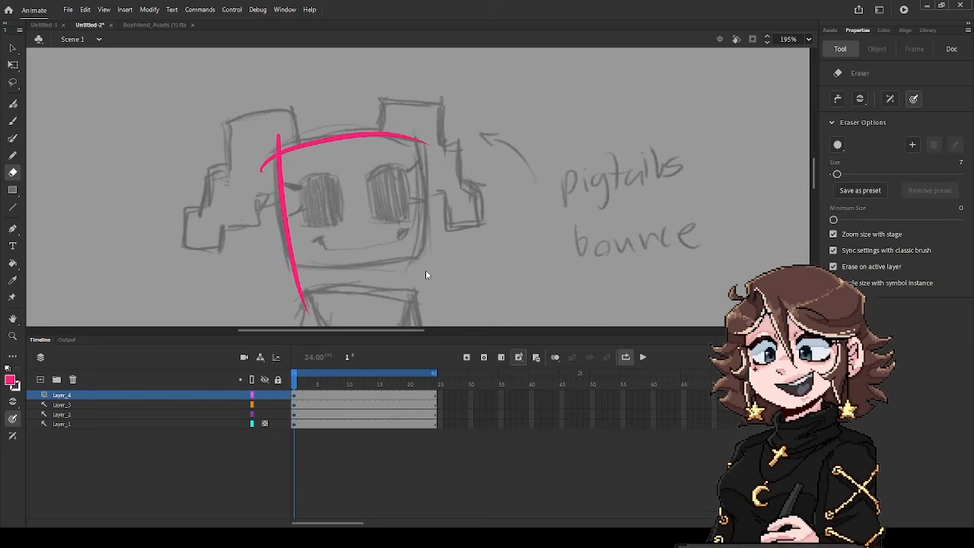
Draw the head's square outline in pink along all four sides of the sketched head, overlapping at the corners
key(b)
mouse_move(276, 143)
mouse_down()
mouse_move(323, 303)
mouse_move(300, 312)
mouse_move(313, 325)
mouse_up()
key(ctrl+z)
key(ctrl+z)
drag(284, 265, 468, 236)
drag(418, 138, 416, 288)
mouse_move(277, 148)
mouse_down()
mouse_move(433, 136)
mouse_move(419, 297)
mouse_move(460, 150)
mouse_up()
key(ctrl+z)
key(ctrl+z)
Erase the overshooting stroke ends at all four corners of the pink head outline
key(e)
mouse_move(422, 134)
mouse_down()
mouse_move(434, 149)
mouse_move(465, 151)
mouse_up()
mouse_move(436, 238)
mouse_down()
mouse_move(430, 266)
mouse_move(467, 238)
mouse_up()
drag(416, 269, 420, 298)
mouse_move(318, 325)
mouse_down()
mouse_move(282, 288)
mouse_move(303, 302)
mouse_move(279, 266)
mouse_up()
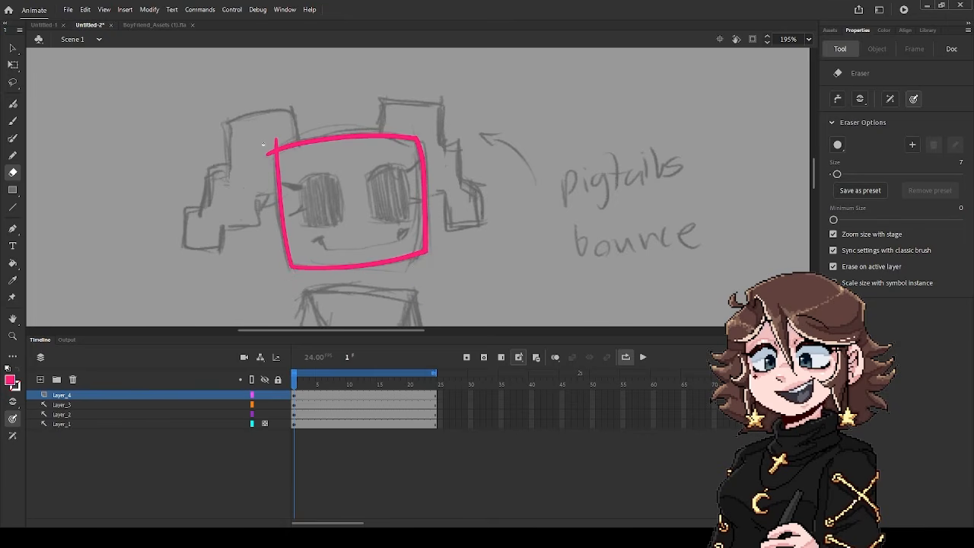
mouse_move(264, 144)
mouse_down()
mouse_move(269, 155)
mouse_move(274, 143)
mouse_up()
Fill the inside of the head outline with the same pink using the Paint Bucket
key(b)
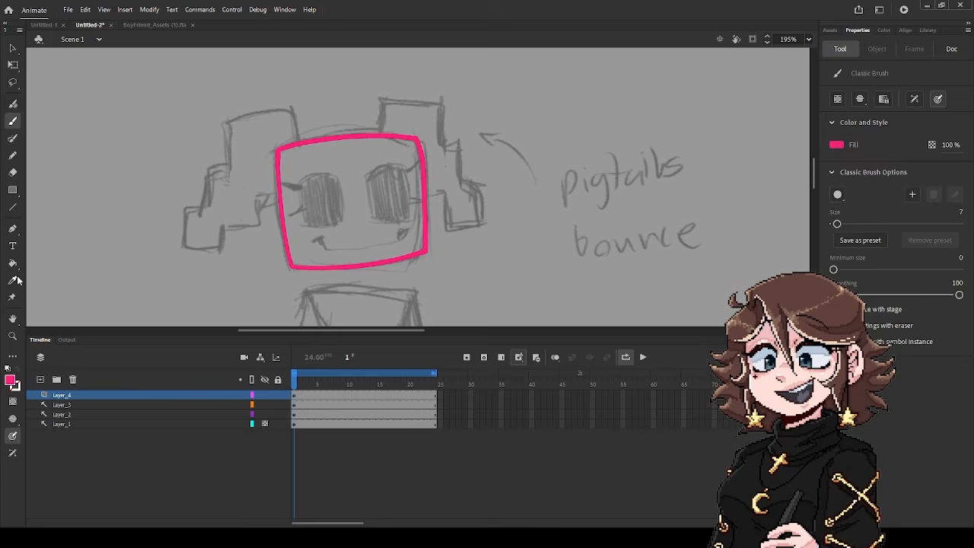
click(12, 263)
click(317, 225)
scroll(312, 187, down, 1)
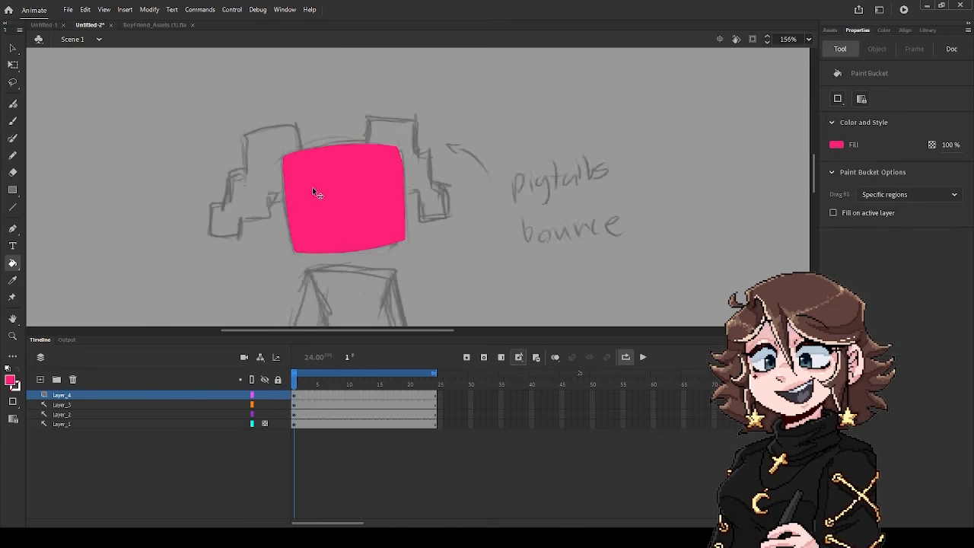
scroll(313, 188, down, 1)
scroll(298, 192, up, 1)
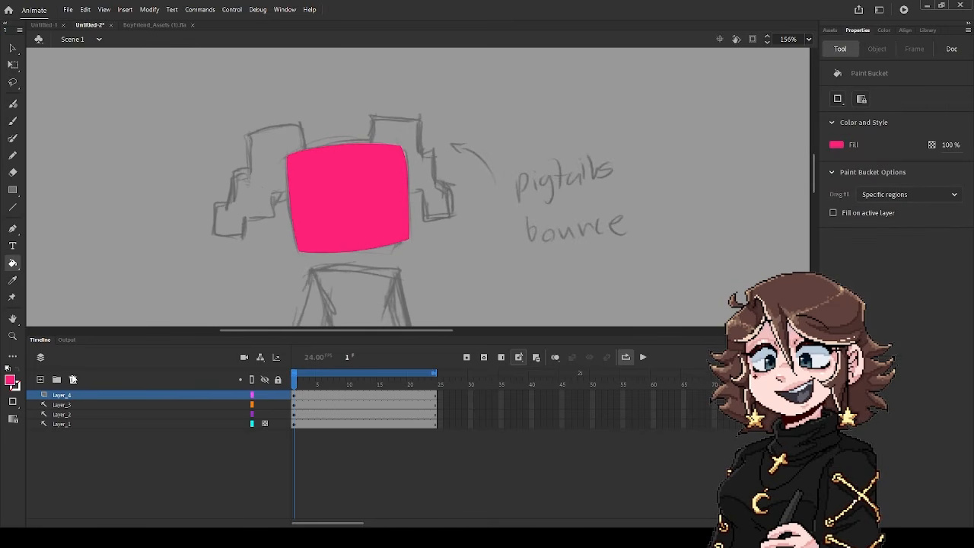
Draw pink arrows pointing out the head, pigtails, torso, arms and leg as the character's separate parts
scroll(297, 182, down, 4)
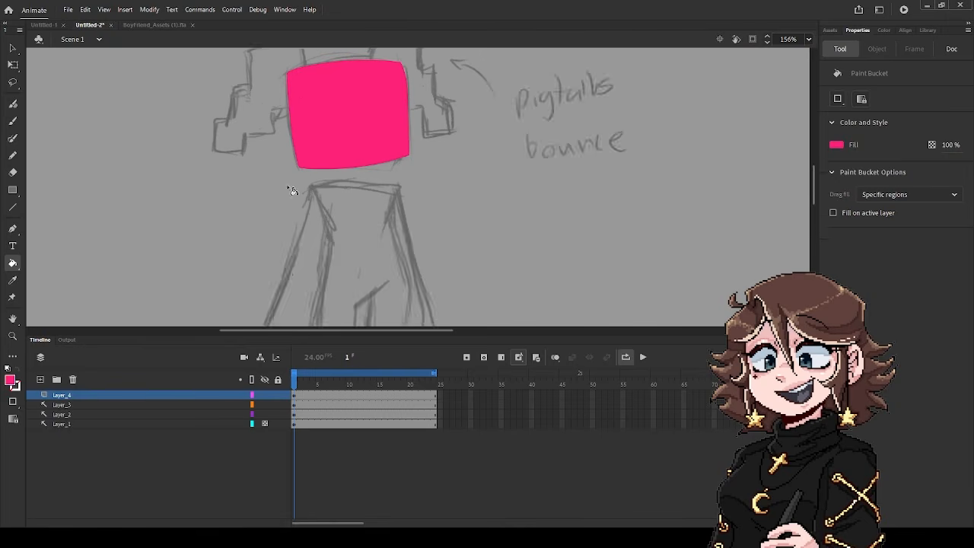
scroll(297, 170, up, 4)
key(b)
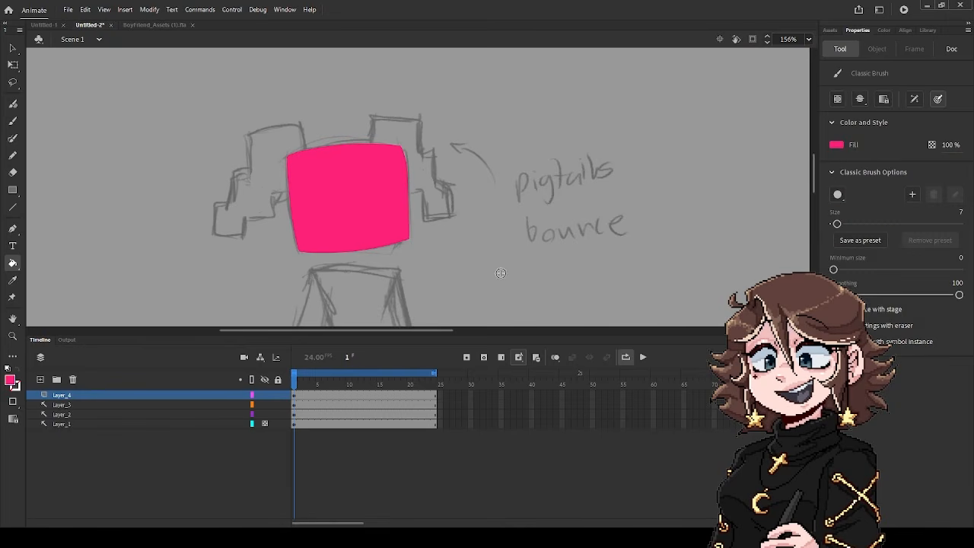
drag(497, 112, 452, 192)
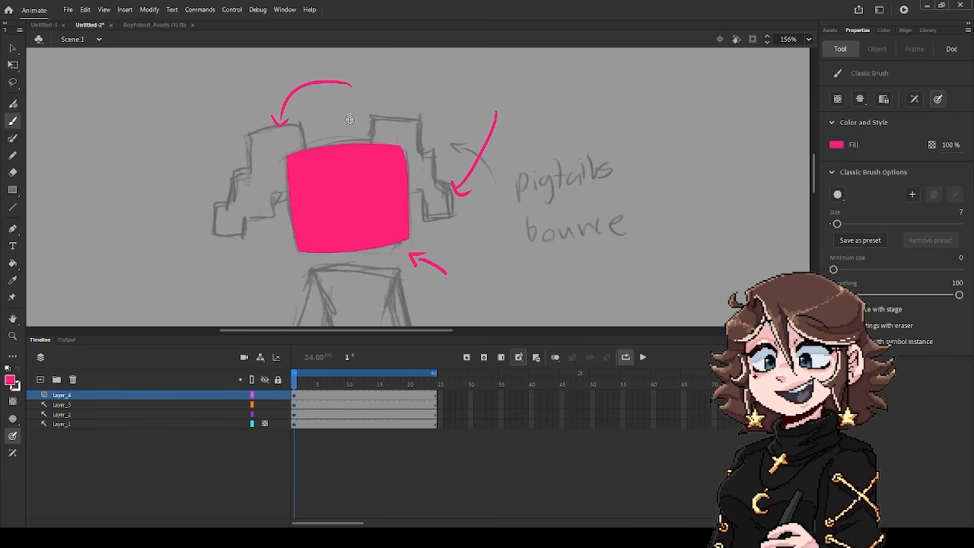
mouse_move(535, 260)
mouse_down()
mouse_move(435, 221)
mouse_move(454, 231)
mouse_up()
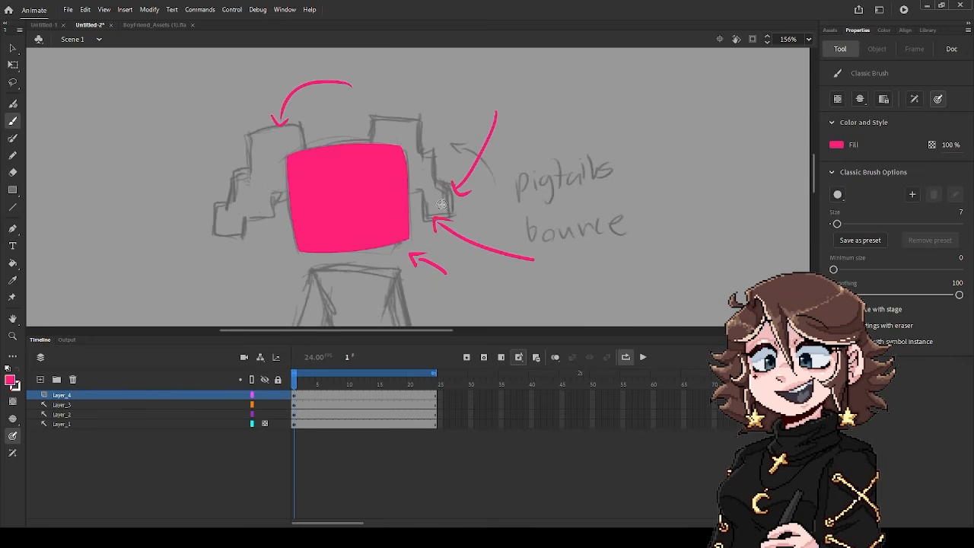
scroll(441, 204, down, 5)
drag(491, 109, 383, 165)
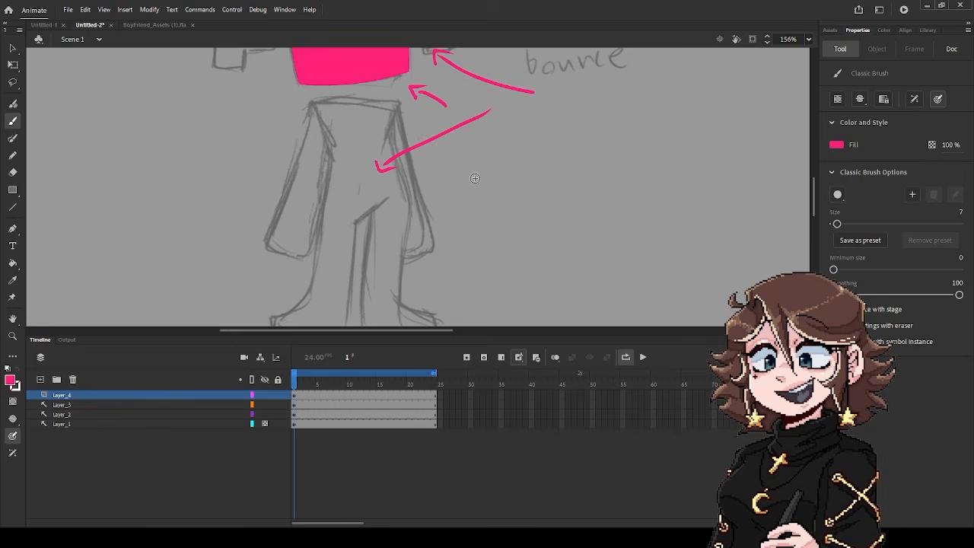
drag(522, 146, 421, 279)
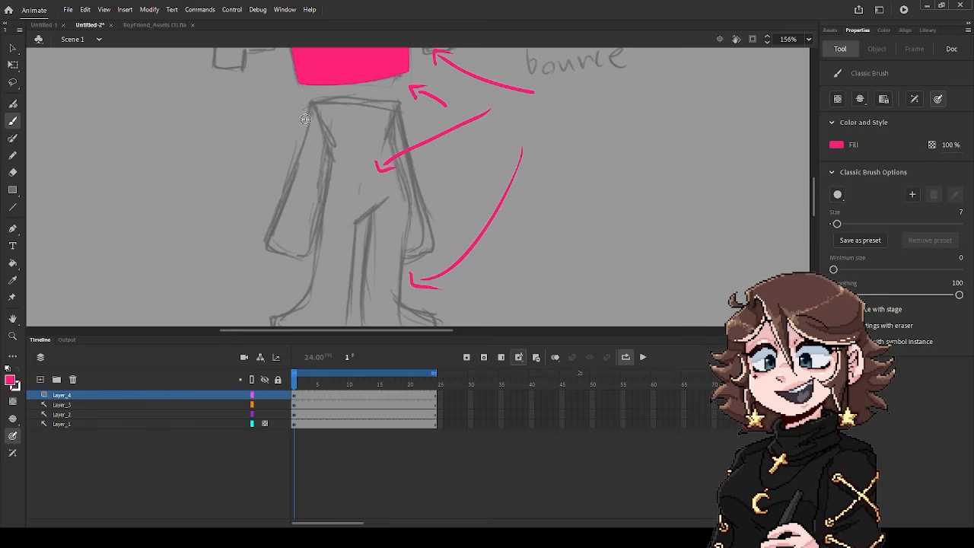
drag(283, 111, 298, 169)
drag(481, 121, 434, 193)
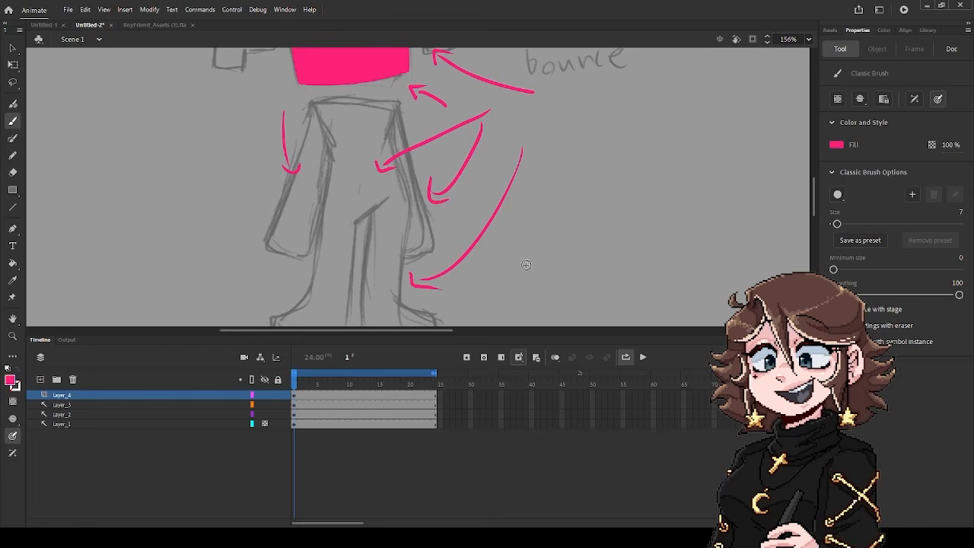
scroll(507, 146, down, 5)
scroll(492, 140, up, 1)
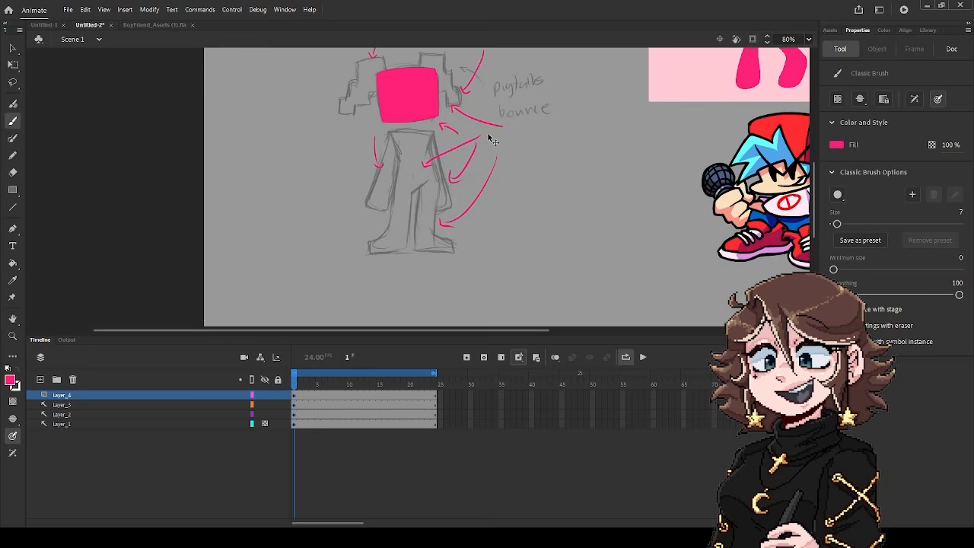
scroll(501, 239, up, 3)
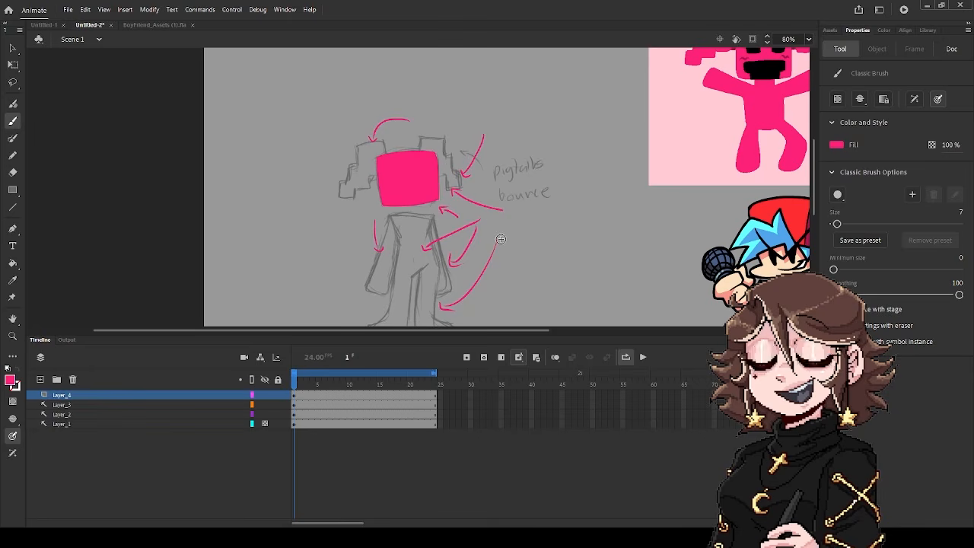
scroll(499, 229, down, 3)
Undo all the pink arrows around the character, keeping the filled head
key(ctrl+z)
key(ctrl+z)
key(ctrl+z)
key(ctrl+z)
key(ctrl+z)
key(ctrl+z)
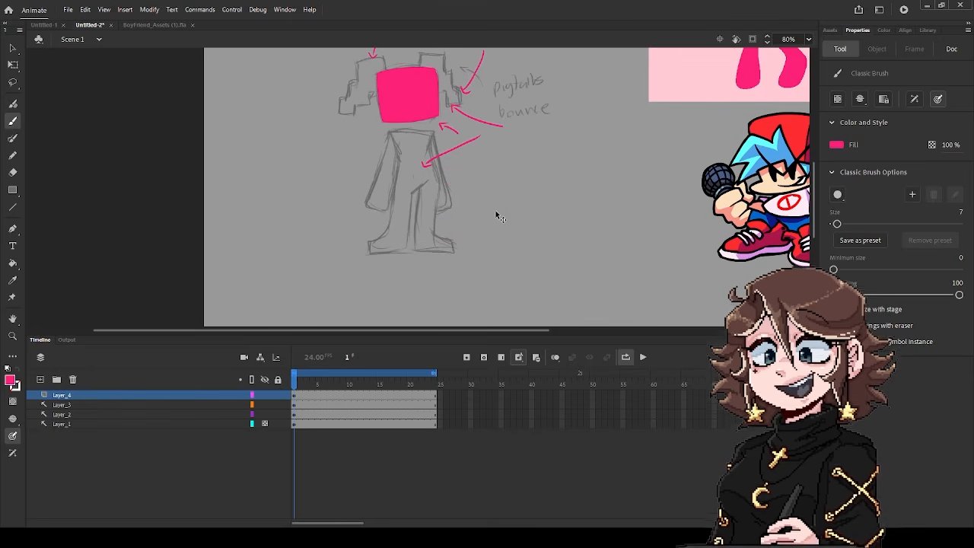
key(ctrl+z)
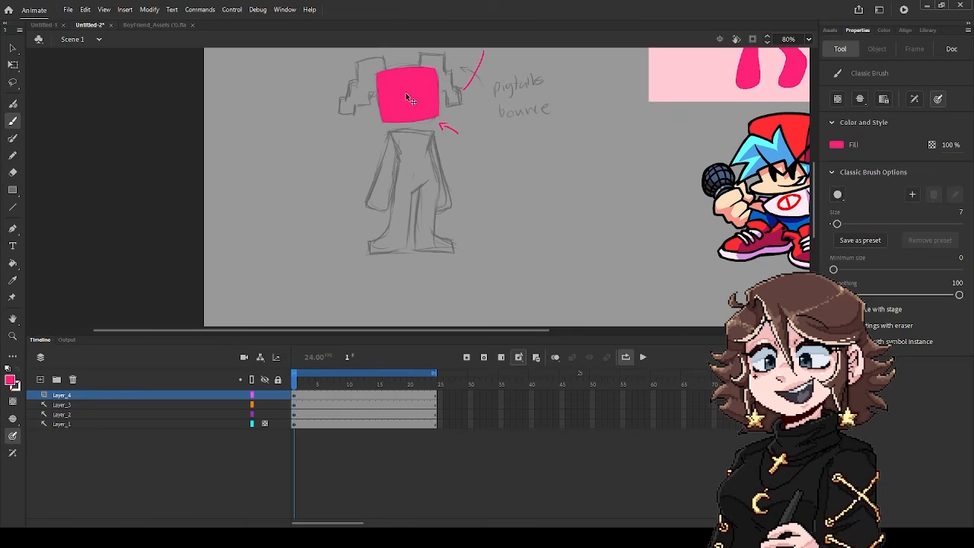
key(ctrl+z)
Add a new layer above the head layer, Layer_4
scroll(399, 125, up, 3)
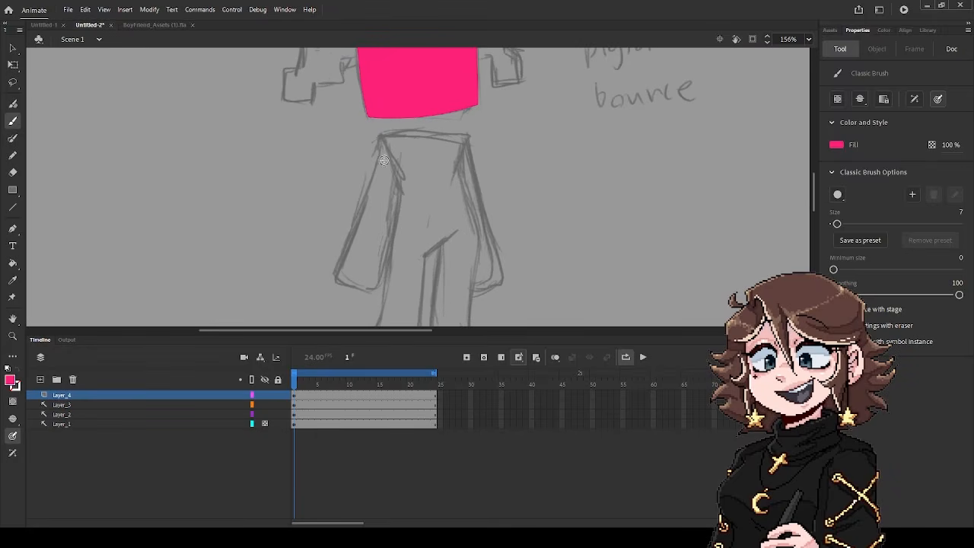
click(39, 379)
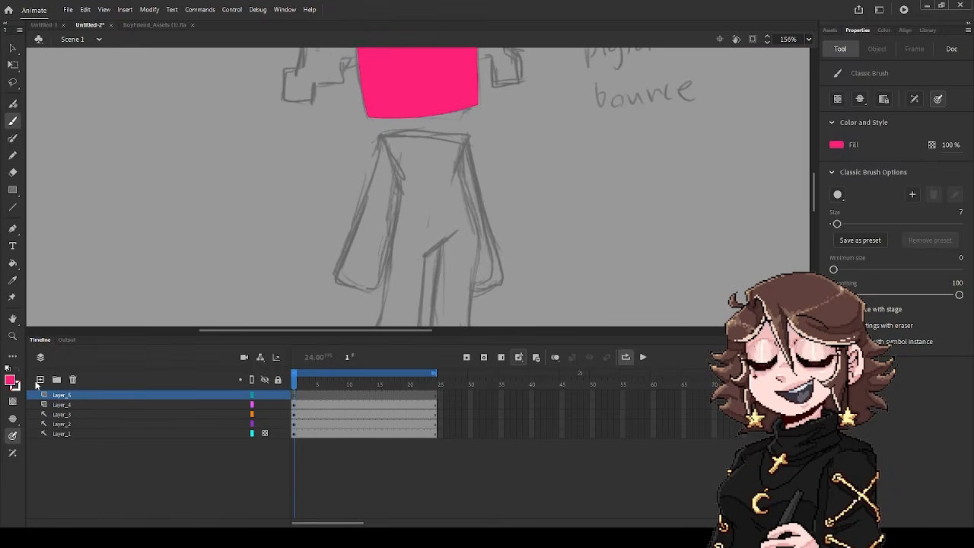
scroll(564, 169, up, 3)
scroll(556, 175, up, 3)
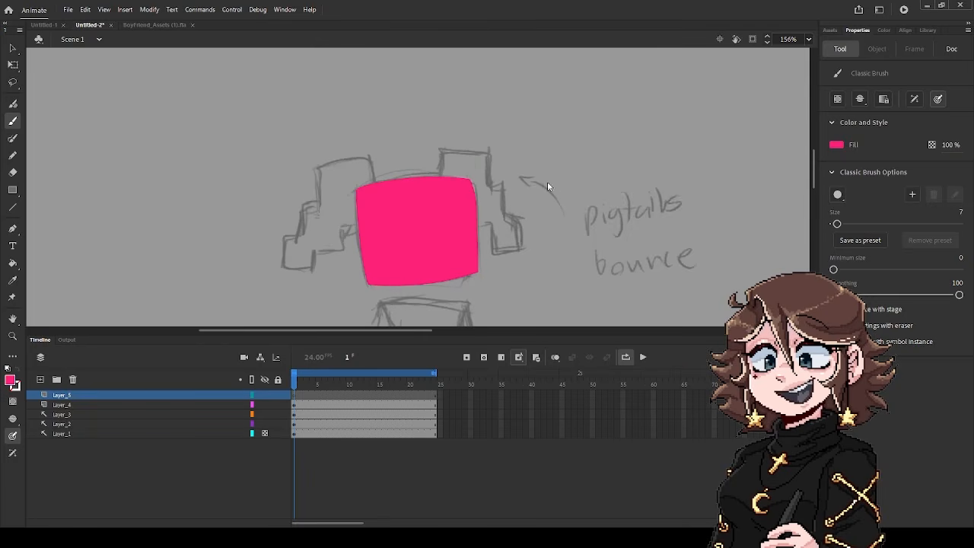
scroll(525, 201, right, 5)
Set the opacity of the head layer, Layer_4, to 21% in its layer properties
click(159, 404)
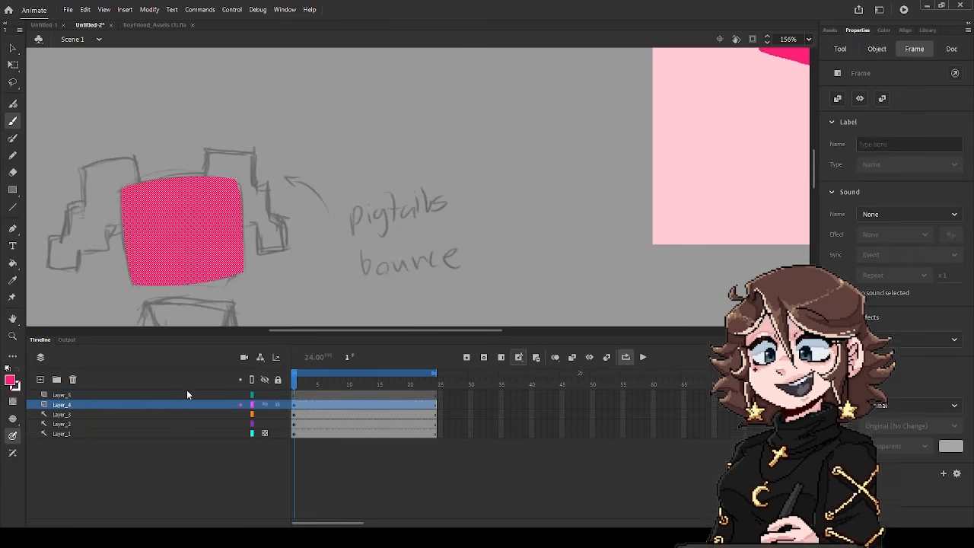
double_click(187, 403)
drag(462, 229, 463, 253)
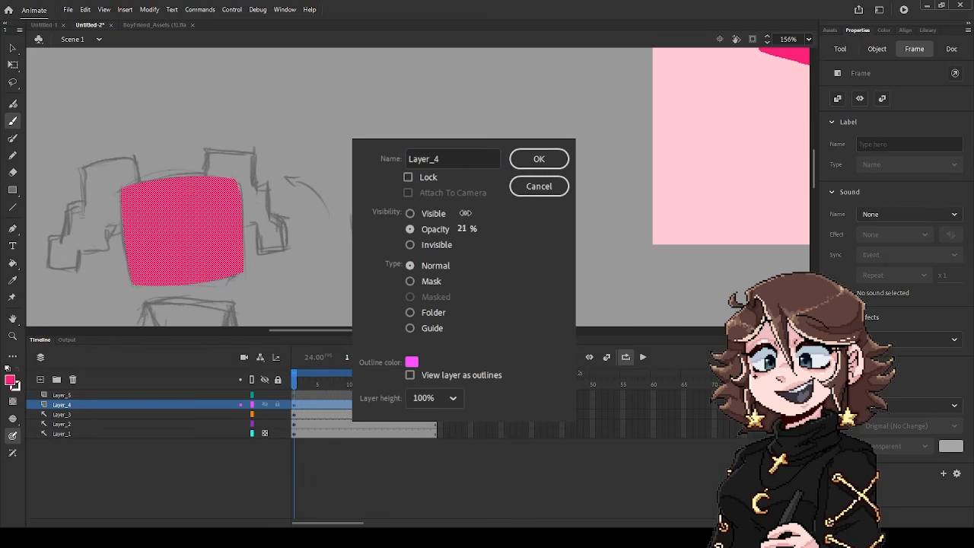
click(539, 158)
scroll(331, 212, down, 3)
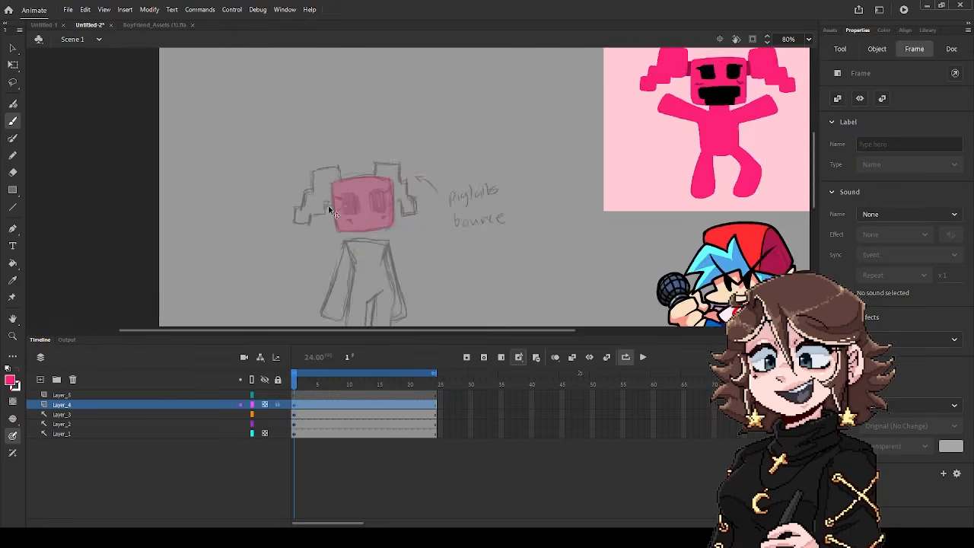
Set the fill colour to black (000000) for drawing on Layer_5, undoing the recolour of the head on Layer_4
scroll(331, 212, up, 3)
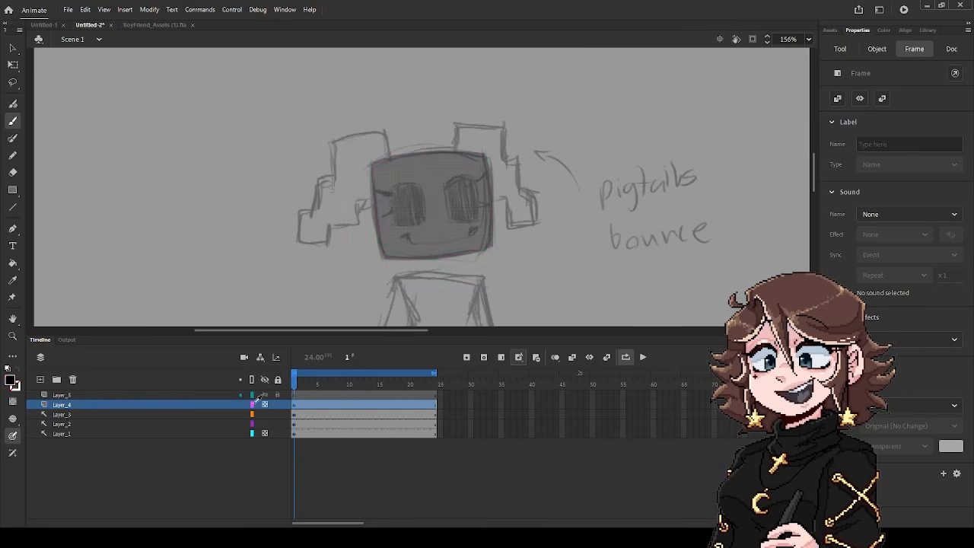
click(207, 401)
click(373, 294)
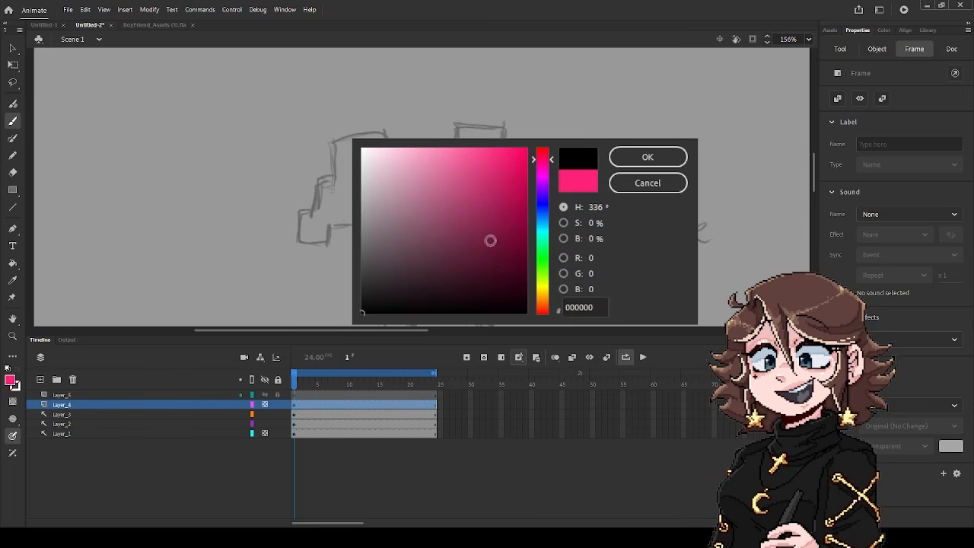
key(Return)
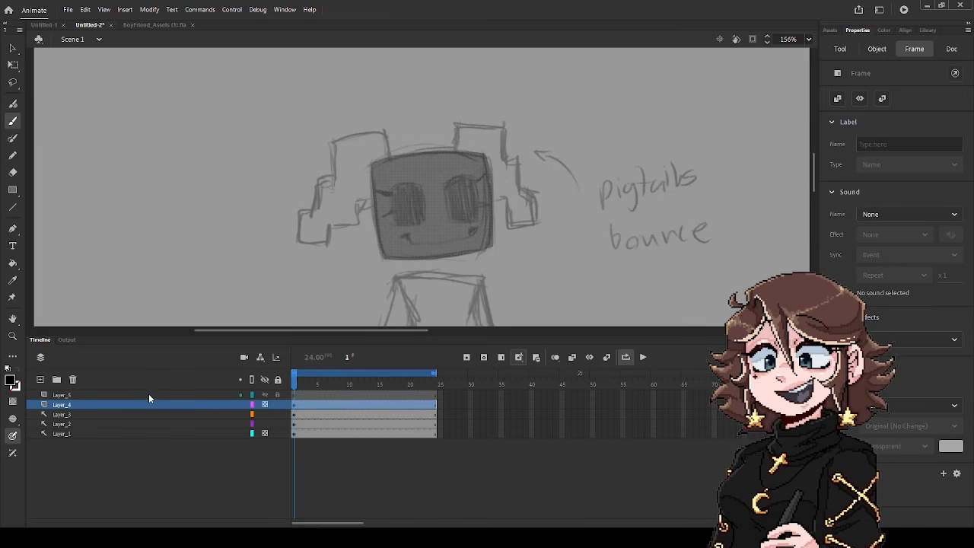
key(ctrl+z)
click(157, 395)
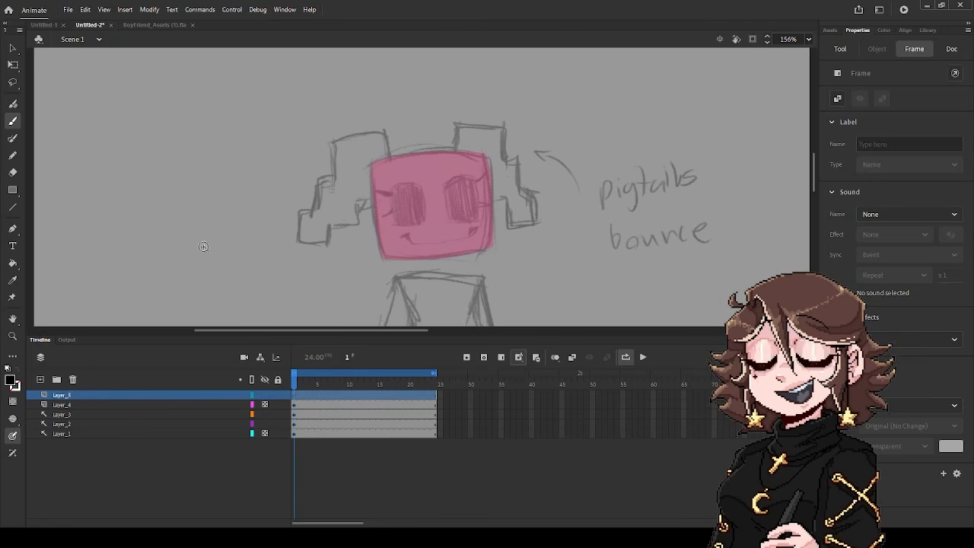
scroll(414, 183, up, 3)
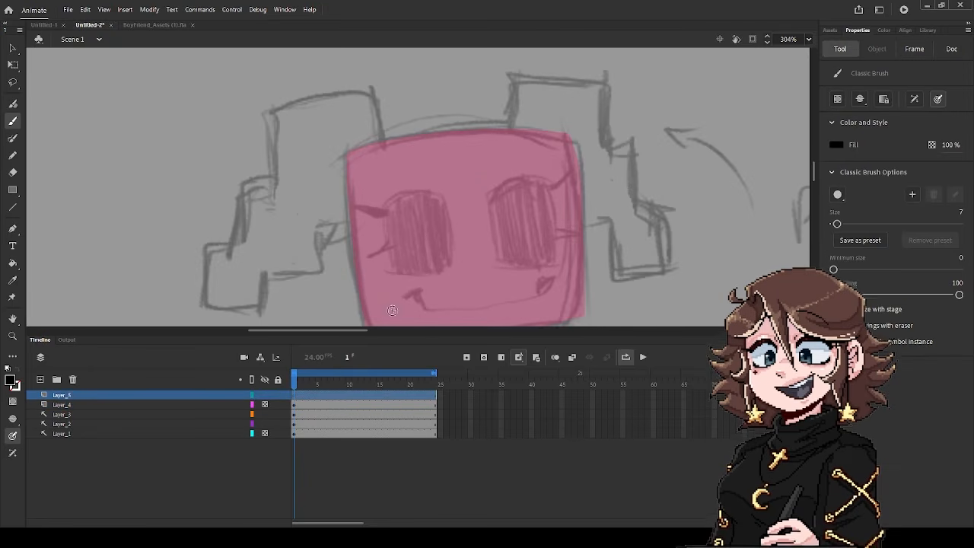
Draw black outlines for both rounded-square eyes on Layer_5, following the sketch beneath the translucent head
drag(386, 200, 395, 285)
drag(377, 267, 498, 244)
drag(445, 200, 451, 320)
drag(385, 204, 463, 210)
mouse_move(498, 188)
mouse_down()
mouse_move(514, 297)
mouse_move(507, 291)
mouse_up()
key(ctrl+z)
drag(490, 261, 580, 255)
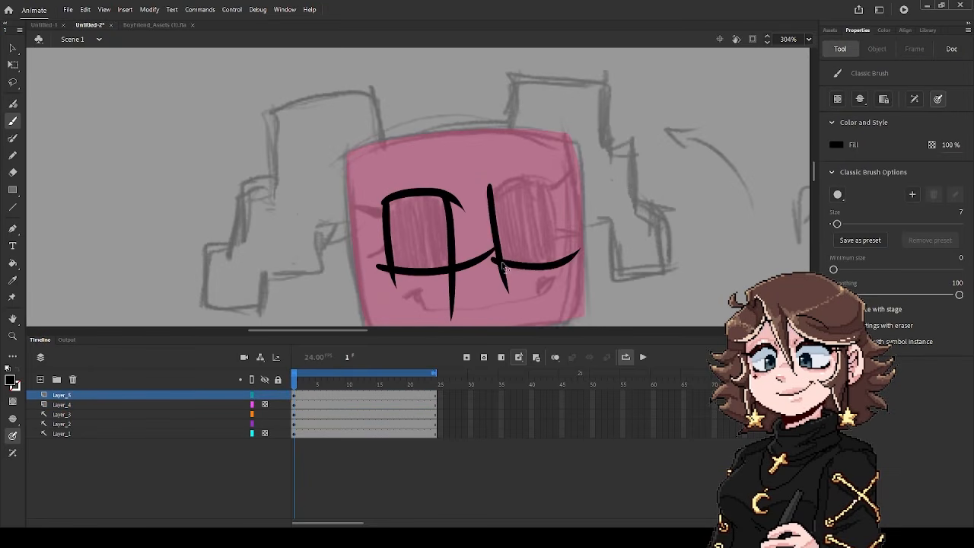
drag(550, 183, 561, 304)
mouse_move(492, 190)
mouse_down()
mouse_move(556, 182)
mouse_move(554, 292)
mouse_up()
drag(487, 198, 565, 194)
Erase the overshooting line ends around the right eye's outline and redraw its rounded corners in black
key(e)
mouse_move(461, 277)
mouse_down()
mouse_move(463, 258)
mouse_move(490, 251)
mouse_up()
key(ctrl+z)
drag(455, 190, 462, 208)
drag(492, 179, 482, 207)
drag(542, 177, 548, 177)
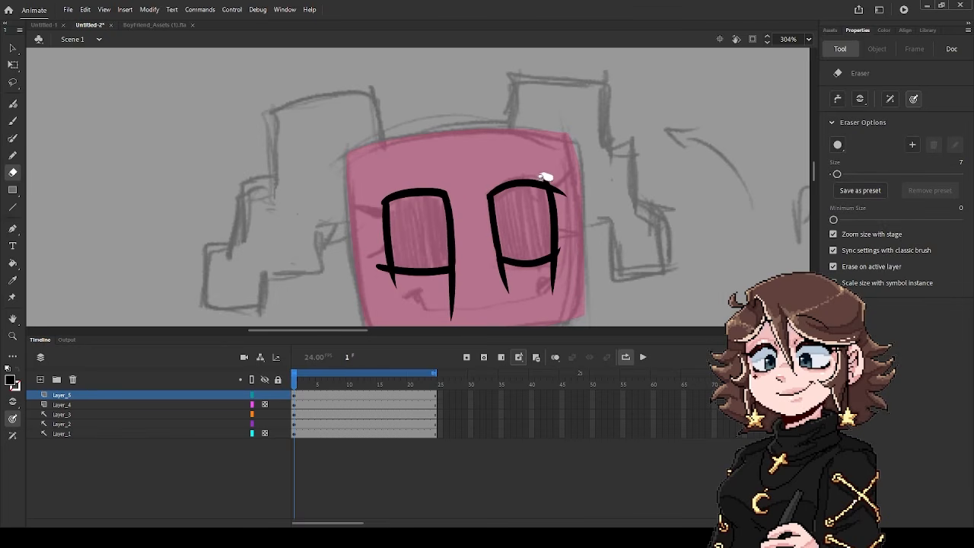
mouse_move(498, 275)
mouse_down()
mouse_move(572, 267)
mouse_move(565, 270)
mouse_up()
key(b)
drag(557, 240, 553, 259)
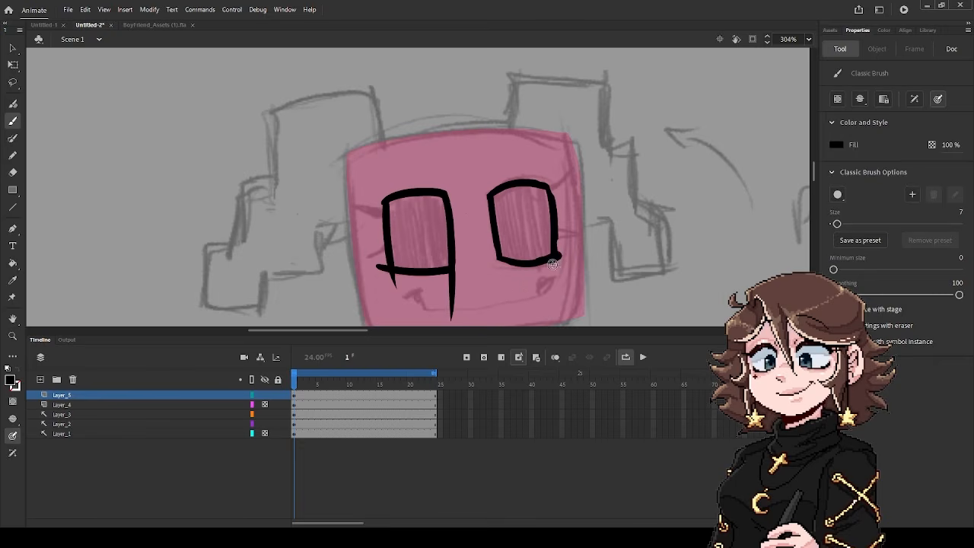
drag(546, 185, 555, 208)
Erase the stray line ends below the left eye's outline
key(e)
drag(405, 288, 389, 280)
drag(383, 275, 378, 262)
drag(452, 323, 453, 282)
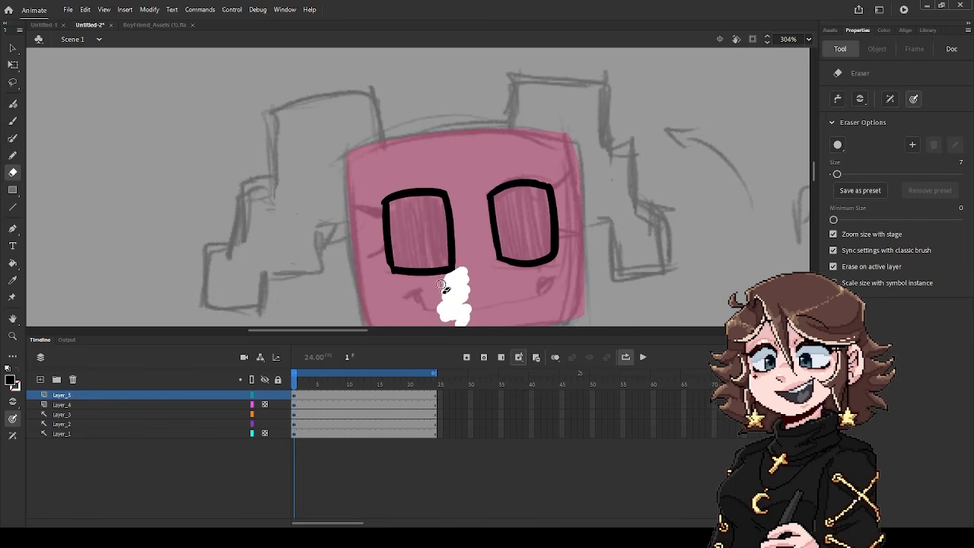
Hide the head layer, Layer_4, and fill both eye outlines with black on Layer_5
click(13, 263)
click(553, 236)
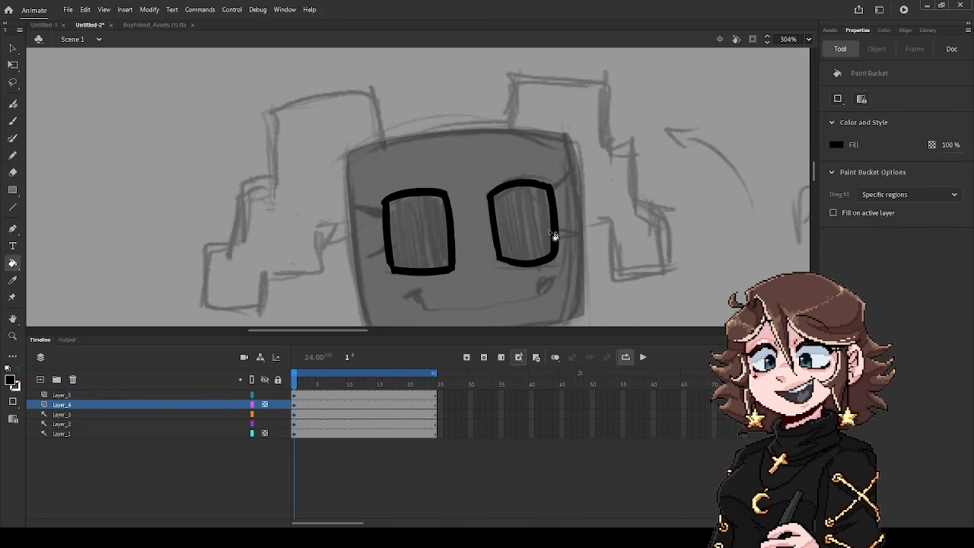
click(187, 395)
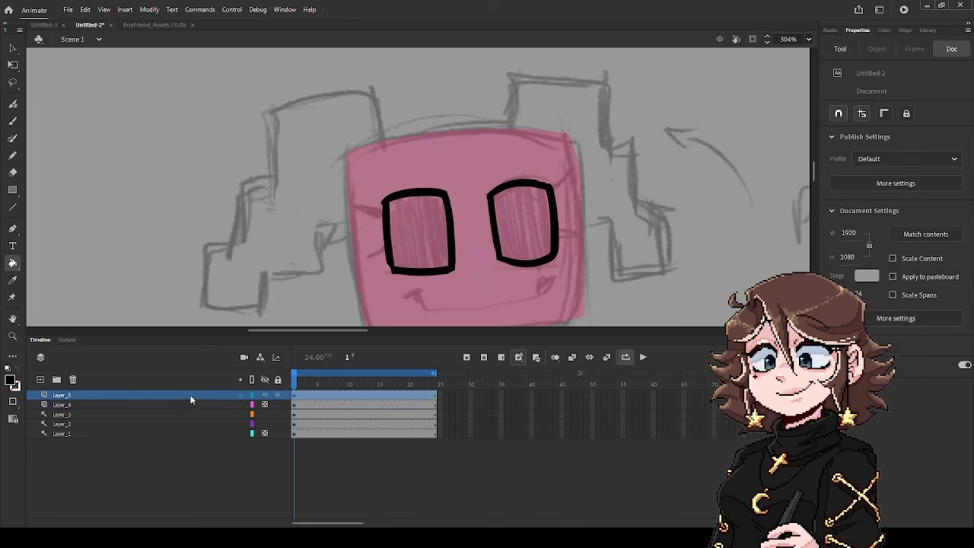
click(258, 401)
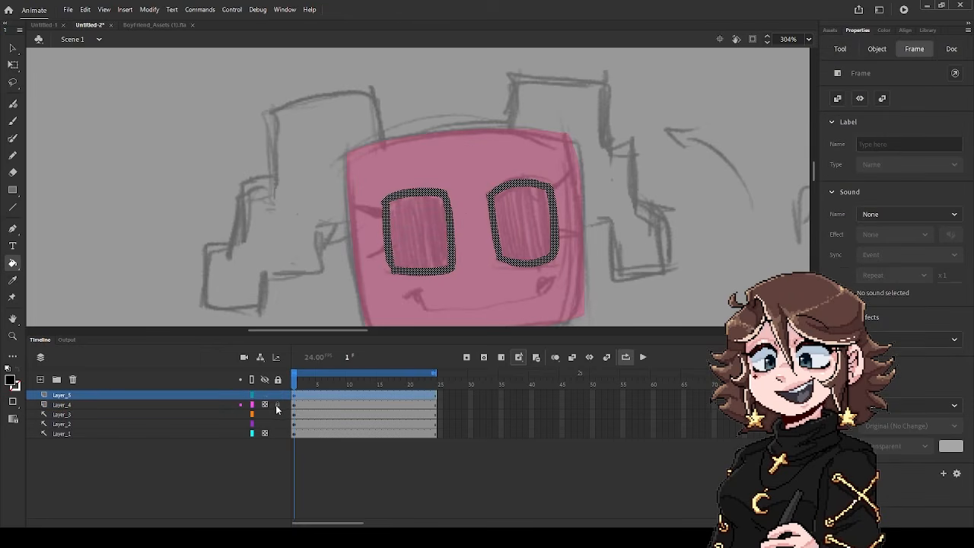
click(414, 243)
click(514, 221)
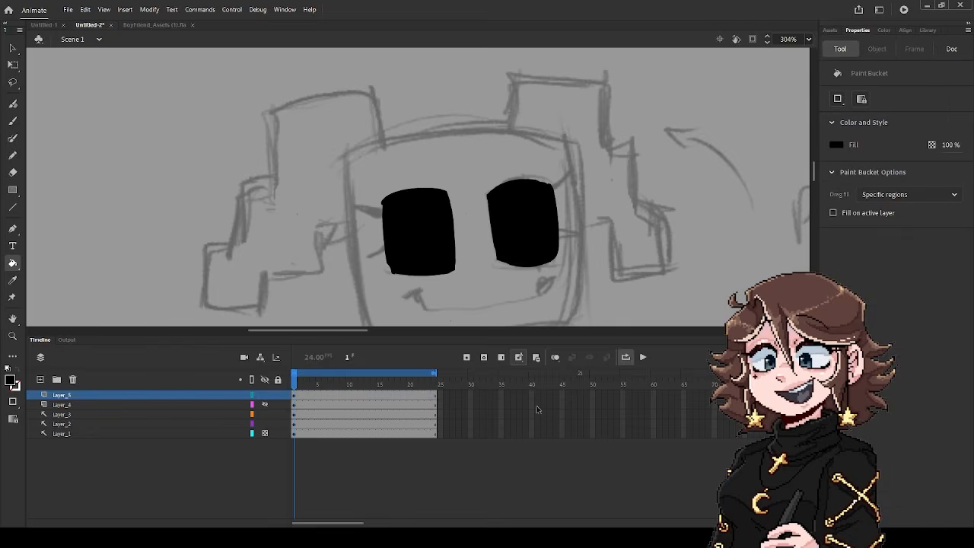
Lock the guide layers Layer_3, Layer_2 and Layer_1
scroll(550, 222, down, 2)
drag(277, 414, 276, 434)
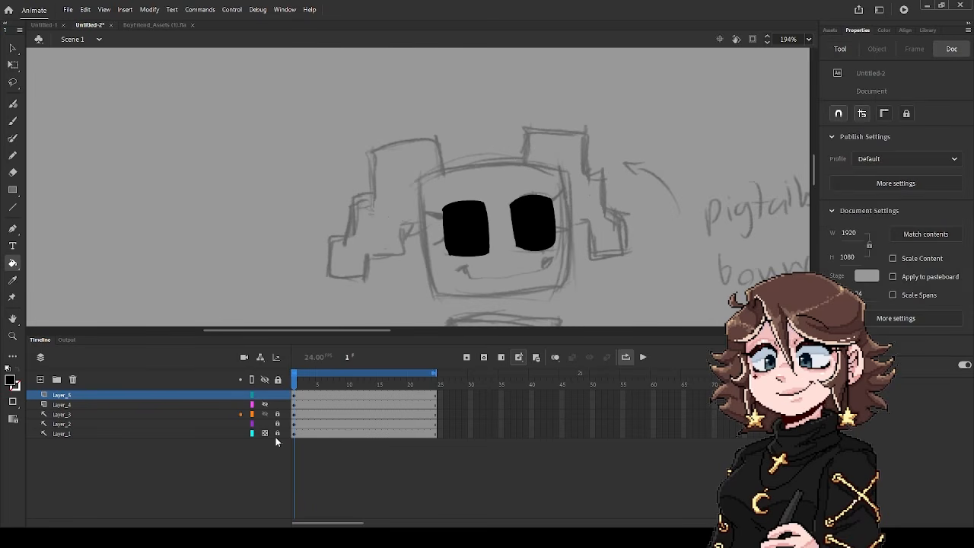
Trim the edges of both black eyes with the Eraser to smooth their bottoms, the left eye's outer side and the right eye's top
scroll(538, 238, up, 2)
scroll(537, 237, up, 1)
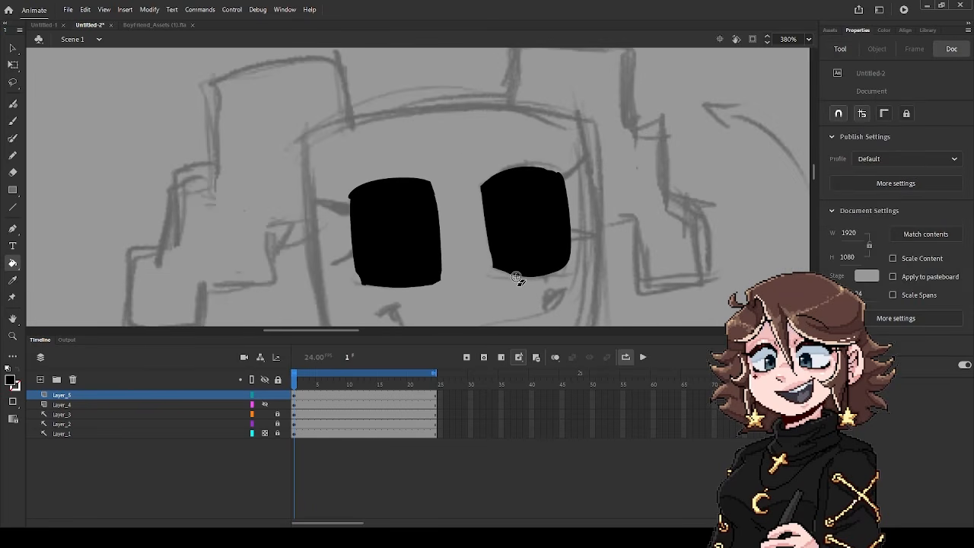
key(e)
drag(472, 275, 611, 255)
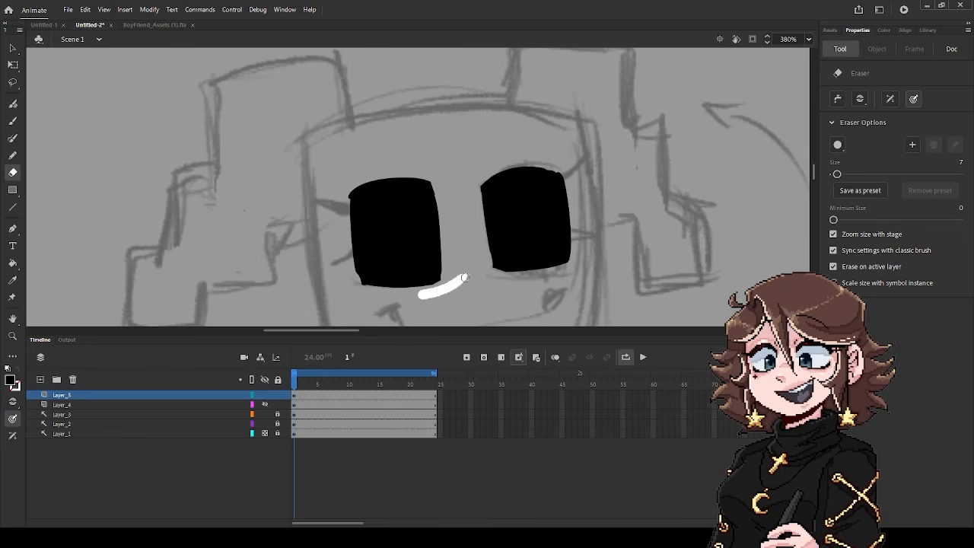
mouse_move(465, 278)
mouse_down()
mouse_move(327, 297)
mouse_move(471, 267)
mouse_move(408, 296)
mouse_up()
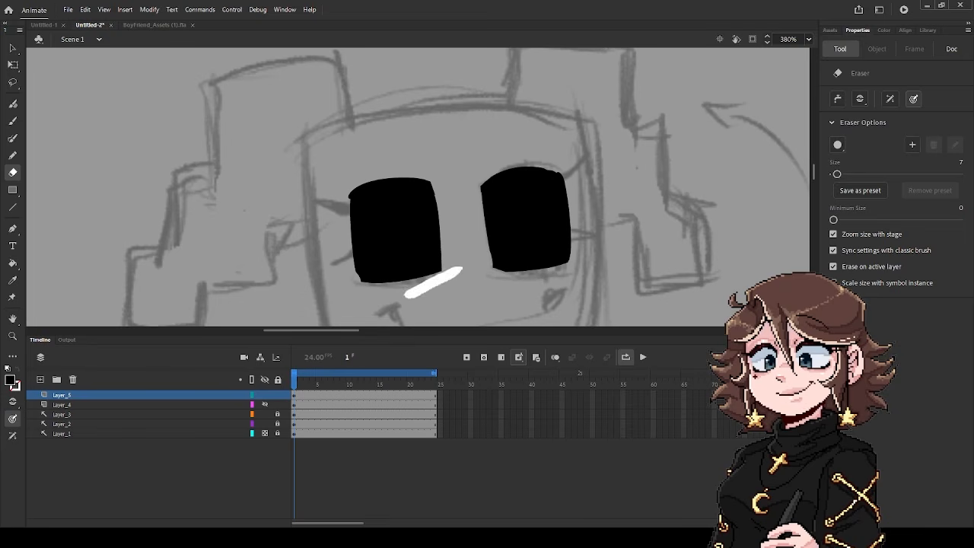
mouse_move(344, 181)
mouse_down()
mouse_move(363, 308)
mouse_move(370, 297)
mouse_up()
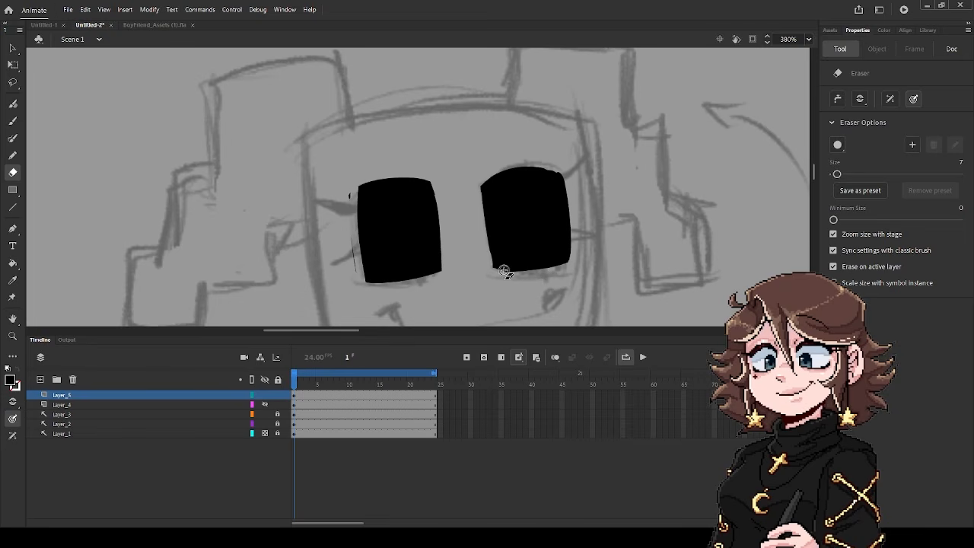
key(ctrl+z)
drag(352, 183, 369, 291)
drag(351, 181, 356, 313)
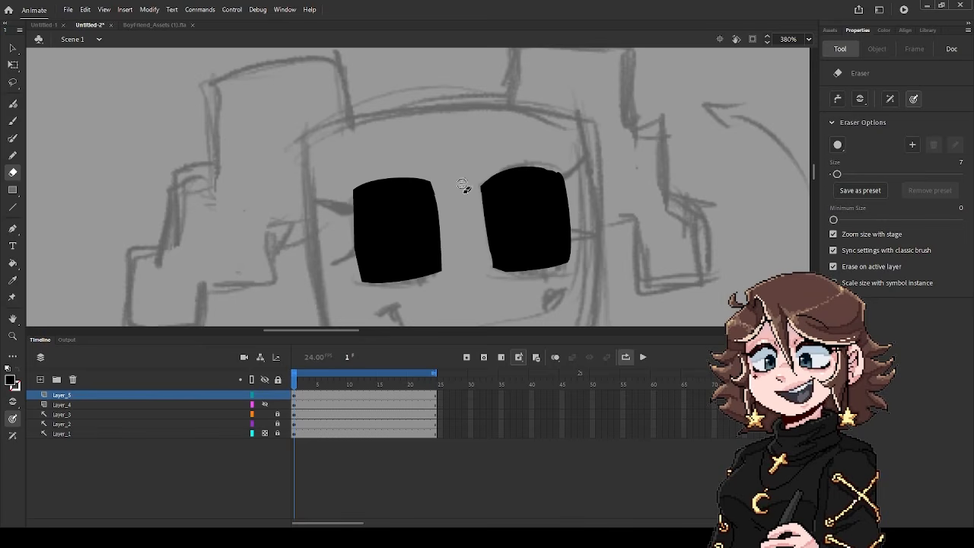
mouse_move(548, 164)
mouse_down()
mouse_move(472, 190)
mouse_move(568, 166)
mouse_up()
drag(484, 178, 592, 178)
Draw two tapered black eyelashes on the outer side of each eye
key(b)
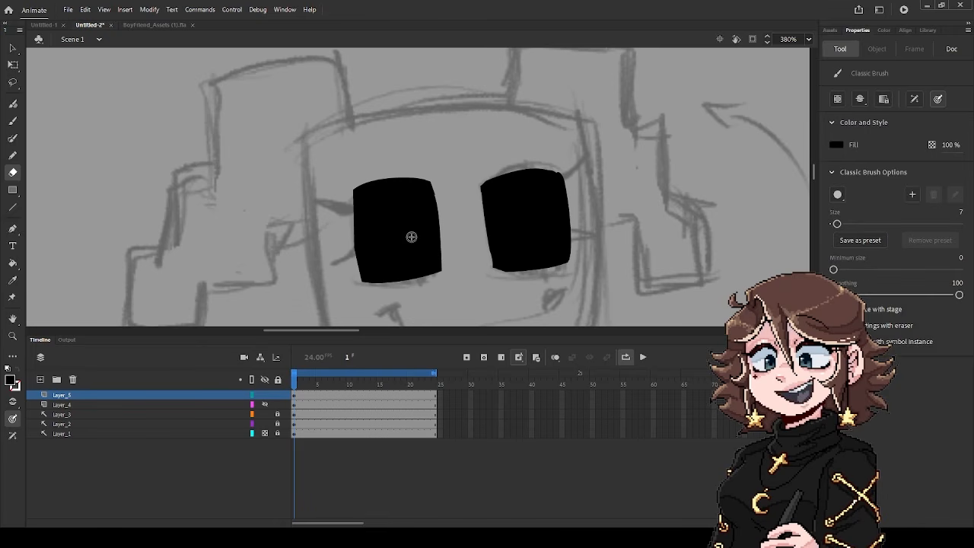
drag(354, 208, 305, 197)
drag(369, 248, 318, 260)
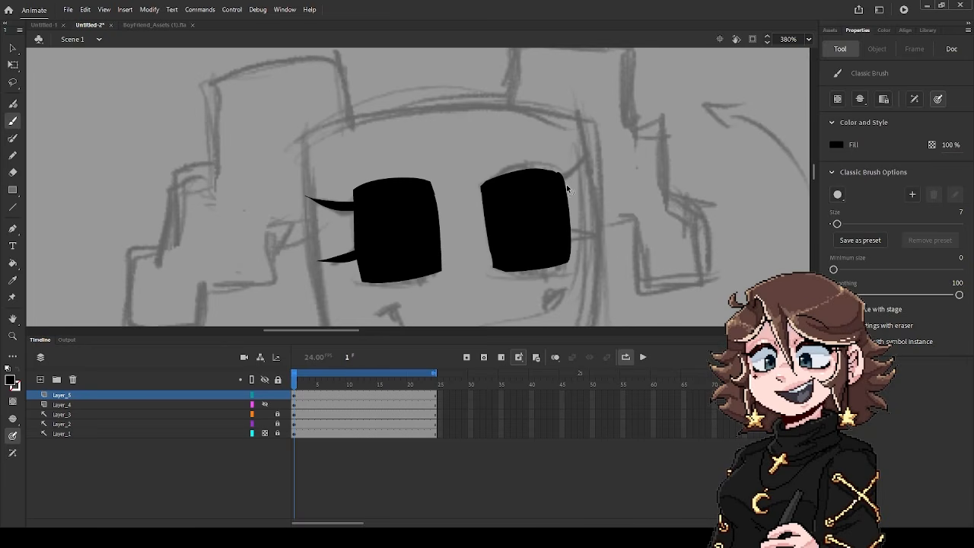
scroll(585, 189, down, 8)
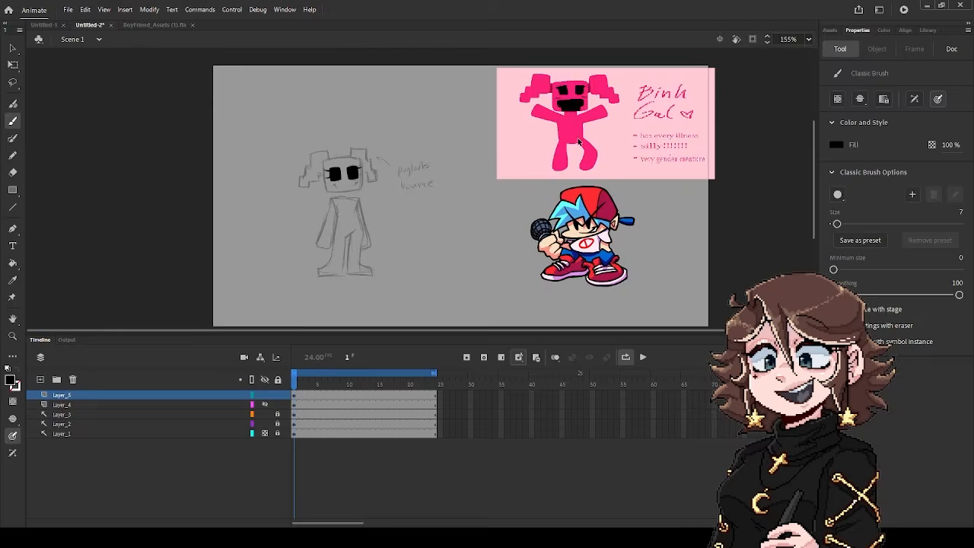
scroll(292, 184, up, 5)
scroll(517, 97, up, 5)
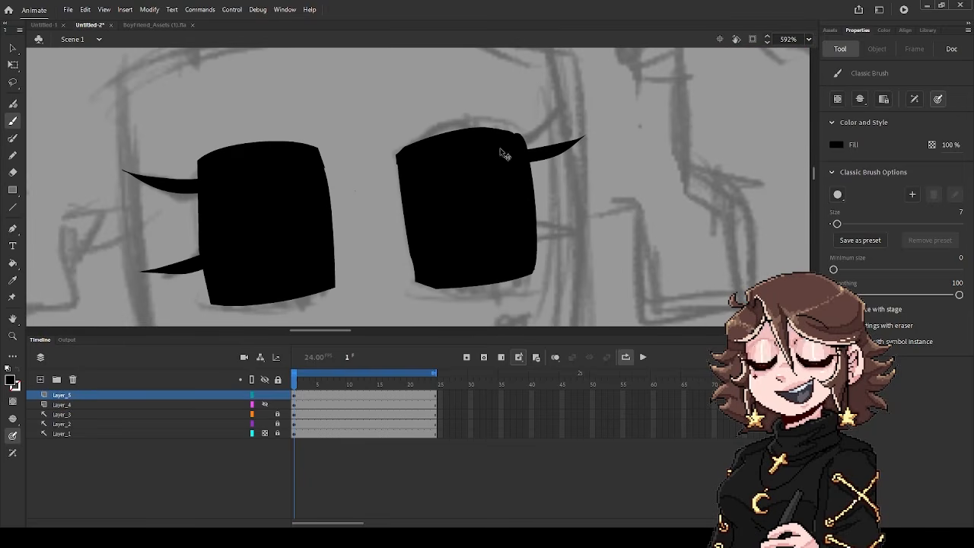
drag(520, 221, 593, 224)
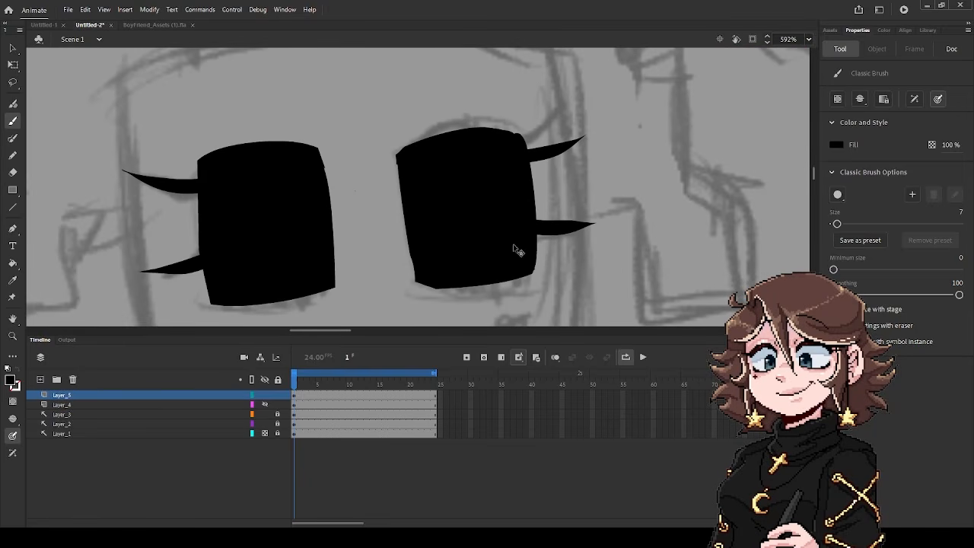
mouse_move(523, 227)
mouse_down()
mouse_move(546, 236)
mouse_move(573, 228)
mouse_up()
Shorten and reshape the left eye's lower eyelash
key(e)
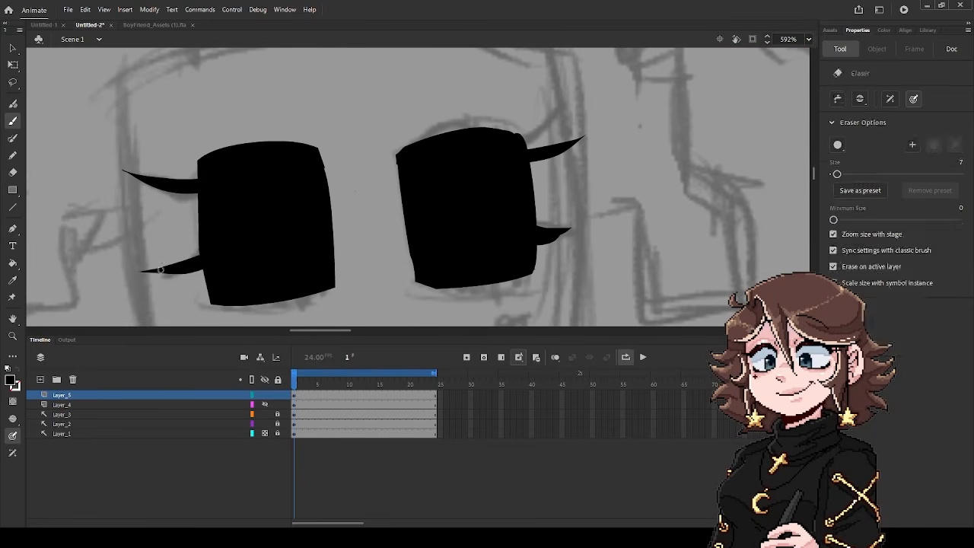
drag(168, 276, 143, 269)
key(b)
drag(165, 266, 208, 273)
key(e)
scroll(323, 172, down, 5)
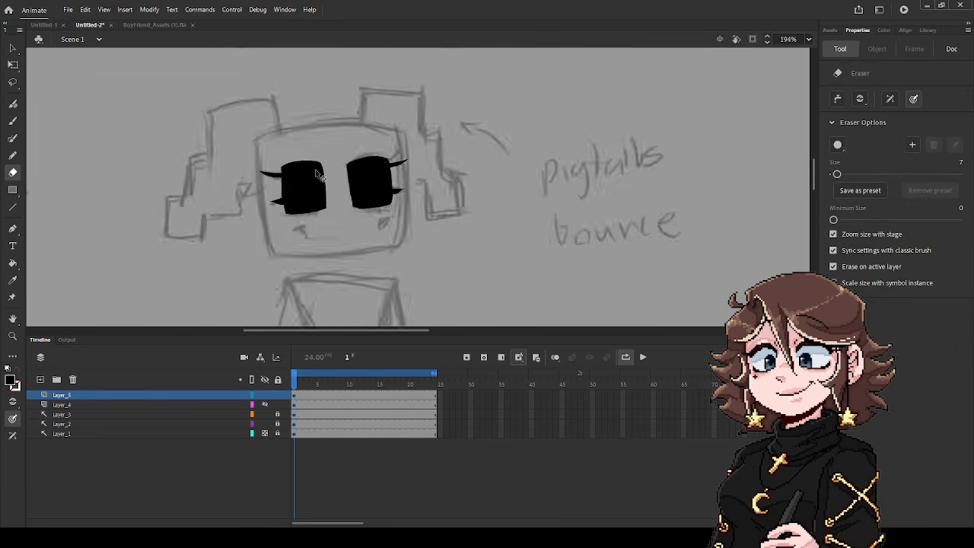
Draw a thin black smile below the eyes, following the sketched mouth
scroll(321, 209, up, 3)
key(b)
mouse_move(275, 261)
mouse_down()
mouse_move(301, 266)
mouse_move(308, 248)
mouse_up()
key(ctrl+z)
mouse_move(291, 248)
mouse_down()
mouse_move(320, 261)
mouse_move(437, 232)
mouse_up()
Make the head layer, Layer_4, fully visible again through its layer properties
scroll(381, 199, down, 3)
click(265, 405)
double_click(45, 405)
click(411, 213)
click(539, 159)
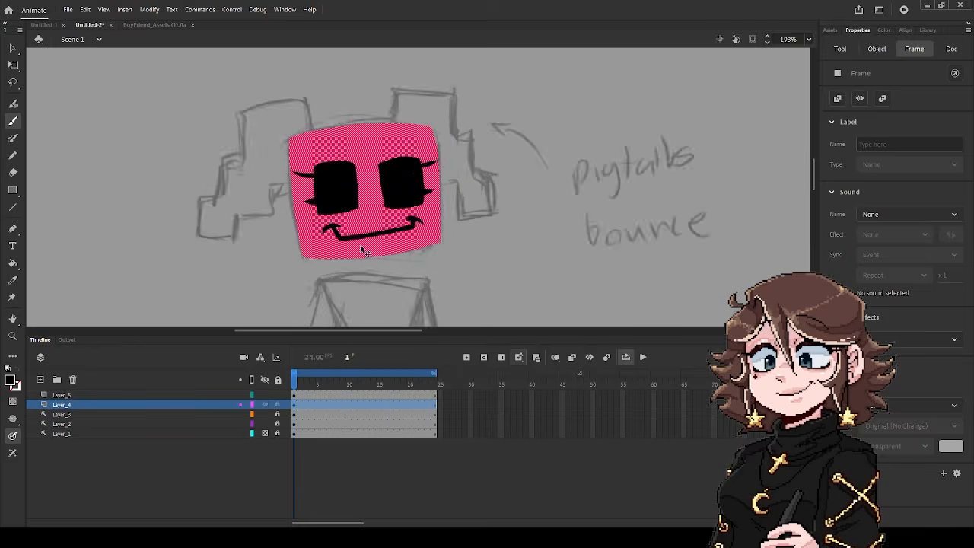
Thicken the mouth on Layer_5 and shape hooked ends at its corners
scroll(365, 252, up, 2)
click(61, 395)
mouse_move(348, 239)
mouse_down()
mouse_move(444, 208)
mouse_move(449, 214)
mouse_move(462, 200)
mouse_up()
key(e)
key(b)
key(e)
key(b)
key(e)
key(b)
key(e)
drag(329, 217, 327, 211)
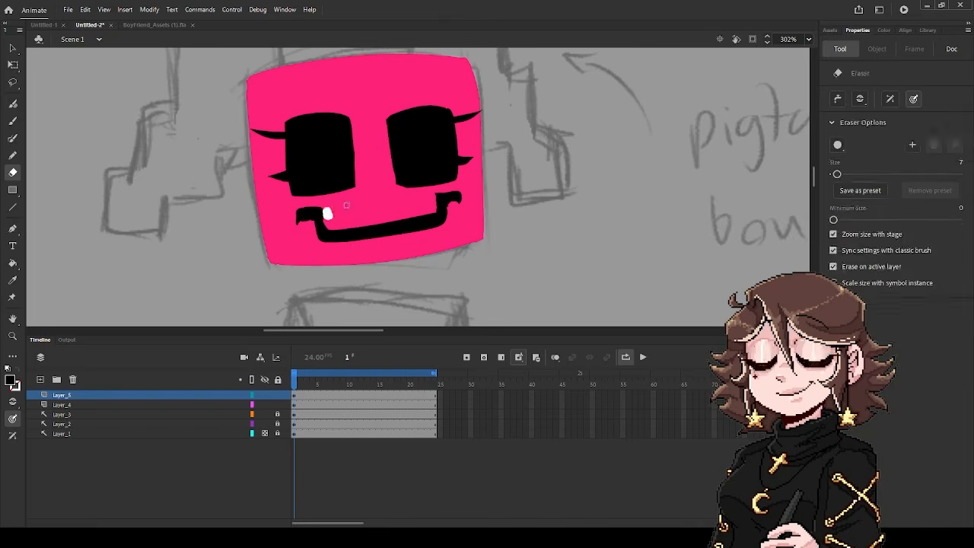
Refine the mouth with further black strokes along its curve and at both hooked ends
key(b)
scroll(313, 219, up, 3)
drag(694, 199, 358, 251)
drag(312, 222, 268, 234)
drag(691, 189, 730, 137)
scroll(723, 221, down, 2)
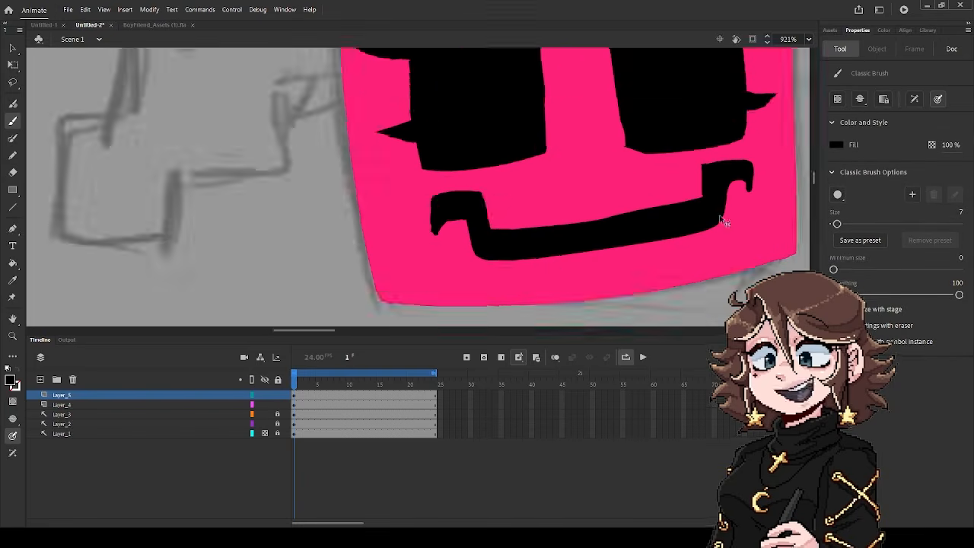
Sample the head's pink as the fill colour and add a new layer directly above Layer_3
scroll(392, 211, down, 5)
key(i)
click(398, 214)
click(61, 415)
click(40, 379)
Outline the stepped left pigtail over the sketch in pink and fill it
key(b)
drag(308, 102, 399, 86)
drag(278, 210, 344, 210)
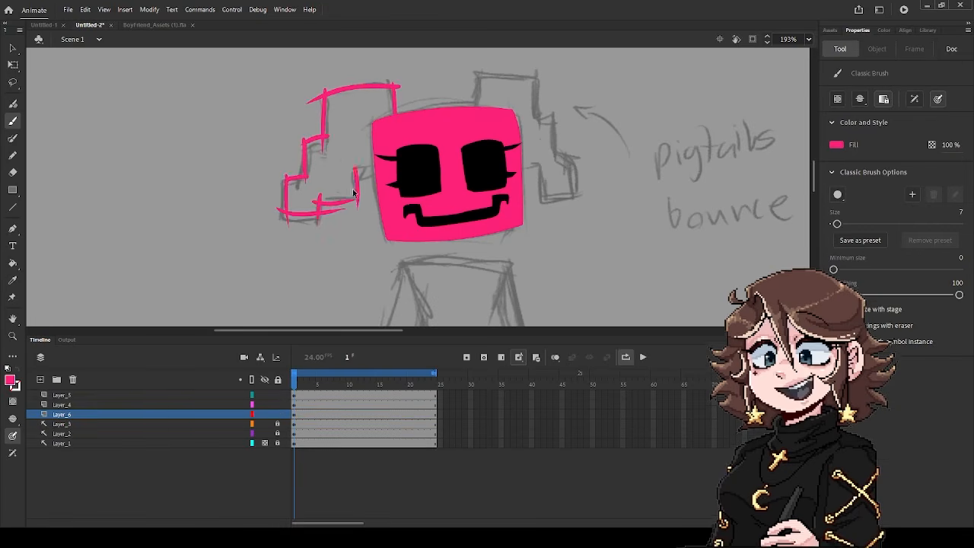
drag(355, 177, 396, 161)
key(k)
click(345, 144)
Erase the overshooting strokes around the left pigtail's edges
key(e)
mouse_move(323, 213)
mouse_down()
mouse_move(363, 202)
mouse_move(355, 207)
mouse_up()
drag(324, 223, 279, 227)
mouse_move(280, 234)
mouse_down()
mouse_move(282, 163)
mouse_move(302, 139)
mouse_up()
drag(306, 105, 323, 86)
drag(396, 81, 401, 89)
Duplicate the left pigtail, flip the copy horizontally and place it on the right side of the head
click(62, 415)
scroll(514, 202, up, 2)
key(ctrl+c)
scroll(333, 236, down, 4)
key(ctrl+v)
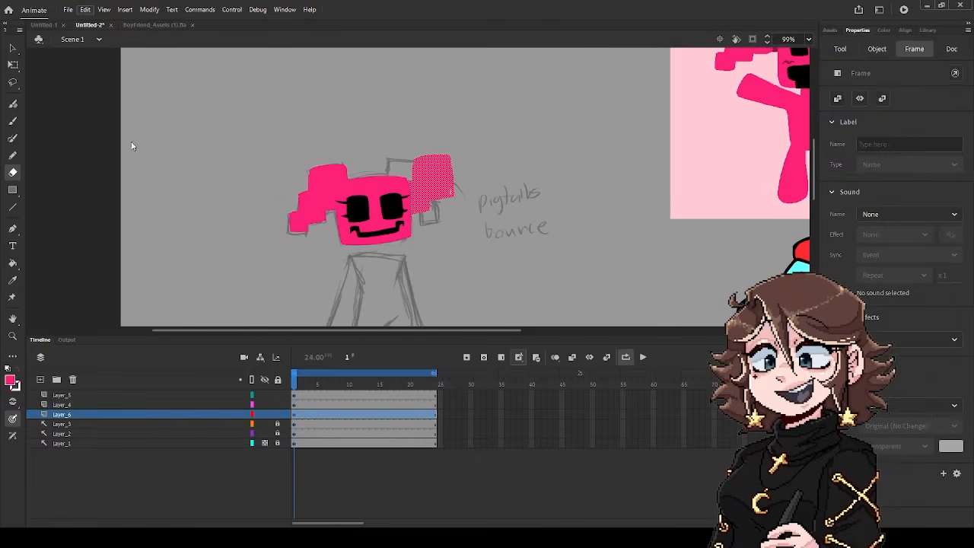
click(149, 9)
click(343, 278)
drag(434, 181, 414, 197)
Move the right pigtail onto its own new layer above Layer_3, pasting it in place
scroll(358, 207, up, 5)
click(161, 417)
scroll(531, 204, down, 4)
key(v)
click(550, 200)
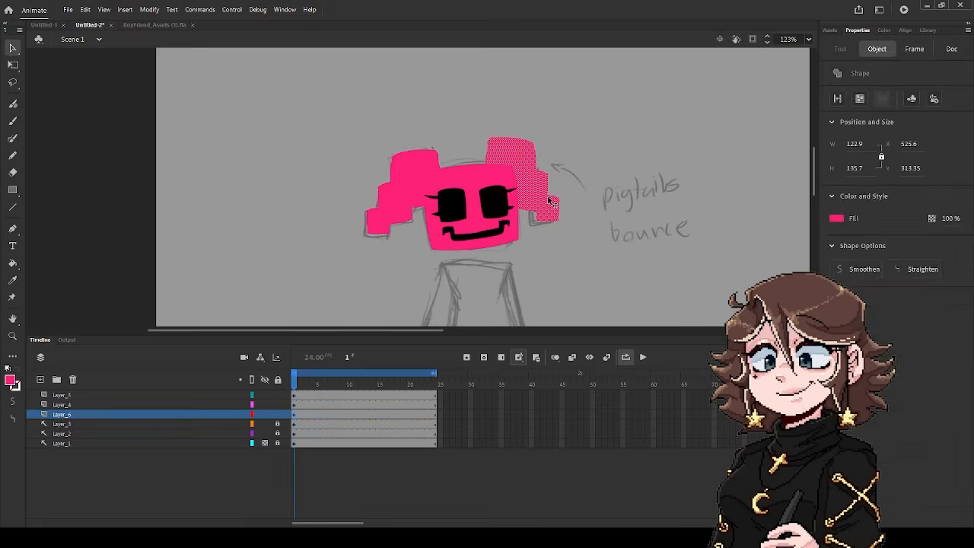
key(ctrl+x)
click(156, 424)
click(41, 380)
key(ctrl+shift+v)
Sample the dark crimson shading of the reference character's cap as the fill colour
scroll(551, 176, up, 3)
scroll(455, 208, right, 10)
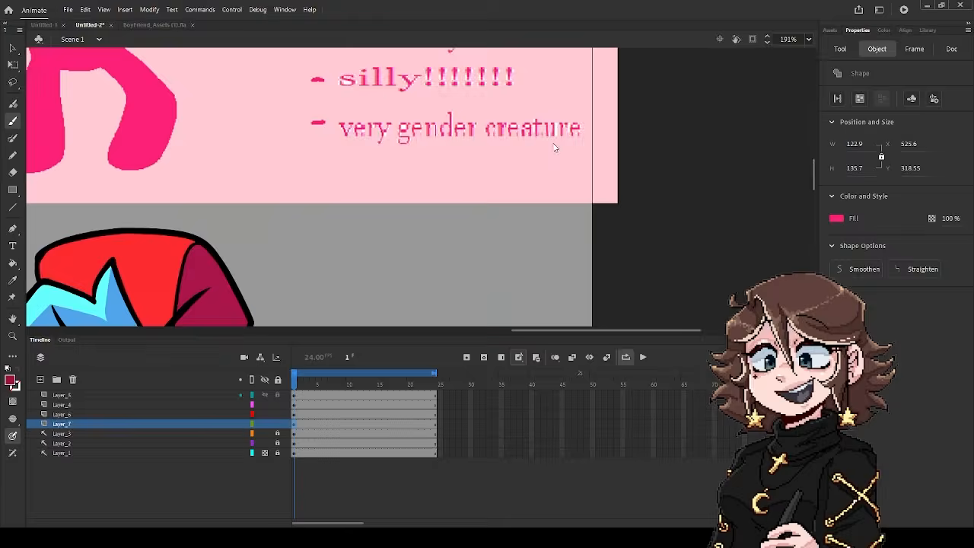
key(i)
click(251, 271)
scroll(455, 215, left, 10)
key(ctrl+z)
scroll(452, 205, right, 10)
scroll(453, 204, left, 10)
scroll(453, 204, down, 1)
Paint dark crimson shadows at the base of the right pigtail on Layer_7 and the left pigtail on Layer_6
key(b)
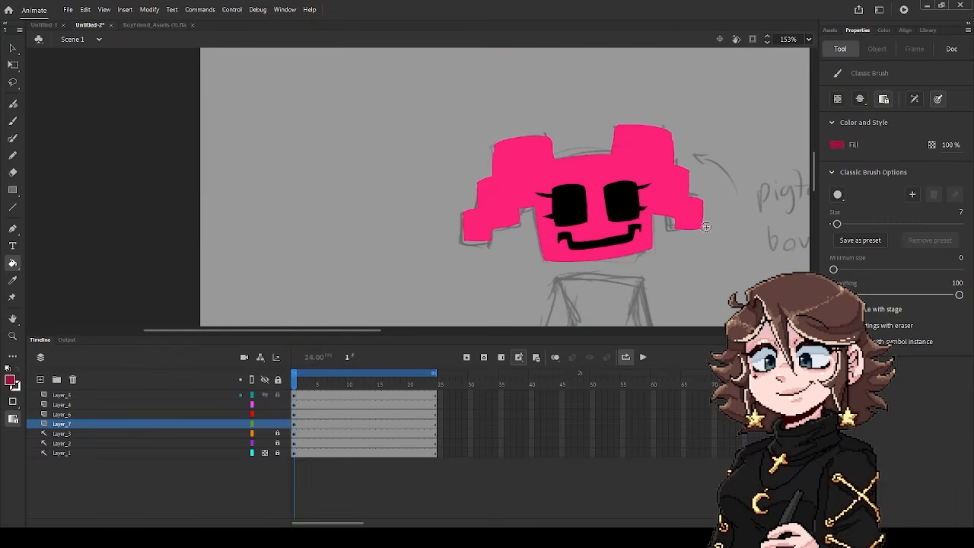
drag(614, 151, 643, 156)
click(196, 416)
drag(534, 163, 552, 158)
Try shading the right pigtail's edge with a more transparent fill, then restore the fill opacity to 100%
drag(950, 144, 922, 149)
key(k)
key(i)
click(628, 150)
key(b)
drag(672, 175, 674, 194)
drag(942, 146, 972, 145)
Recolour the right pigtail on Layer_7 with a slightly more magenta pink
key(k)
click(147, 423)
click(836, 147)
click(648, 183)
key(i)
click(643, 138)
click(835, 146)
click(509, 155)
click(648, 157)
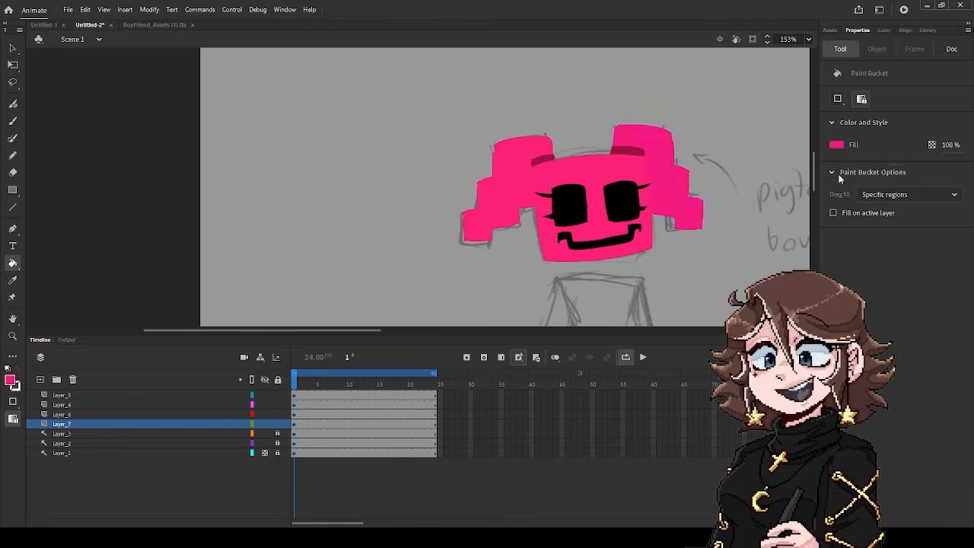
Recolour the right pigtail with a slightly darker, redder pink than the head
click(836, 146)
click(542, 155)
click(519, 155)
click(647, 156)
scroll(644, 211, up, 1)
click(835, 146)
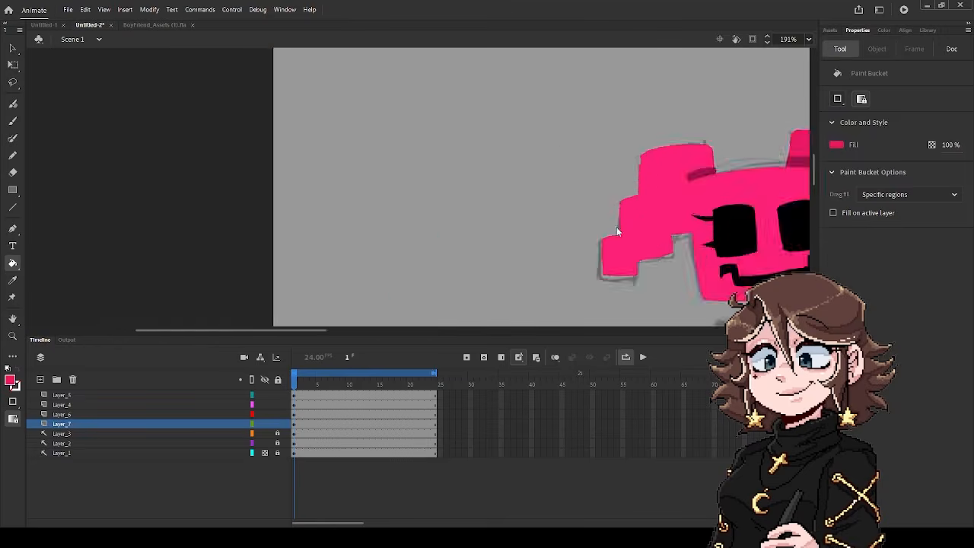
Outline the neck and torso on a new layer above Layer_3 and fill them with the head's pink
scroll(617, 227, down, 3)
click(63, 432)
click(40, 379)
key(b)
mouse_move(385, 166)
mouse_down()
mouse_move(405, 218)
mouse_move(454, 165)
mouse_up()
drag(451, 165, 447, 194)
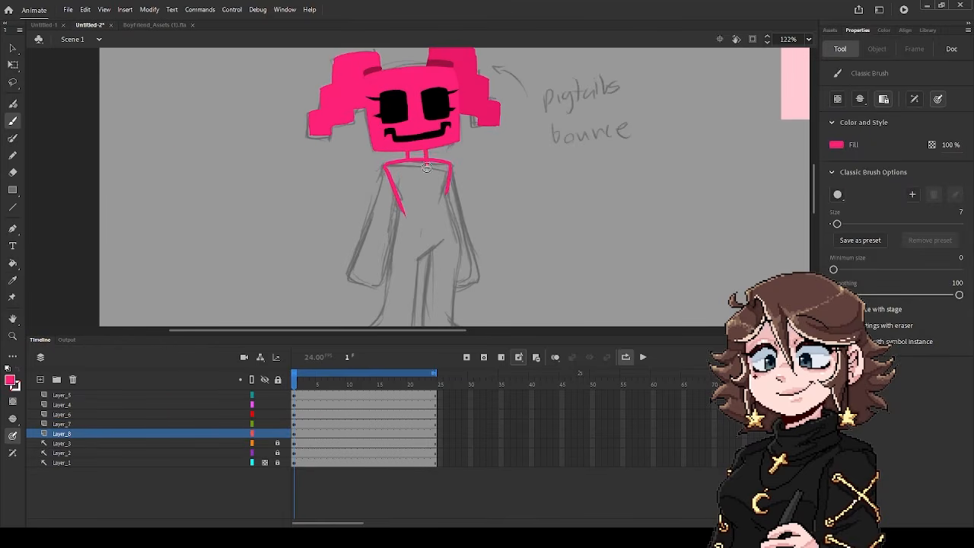
click(12, 263)
click(422, 201)
click(417, 157)
Pencil a boundary across the base of the neck and fill the neck with the darker pink
scroll(411, 190, up, 2)
scroll(407, 250, down, 2)
click(13, 155)
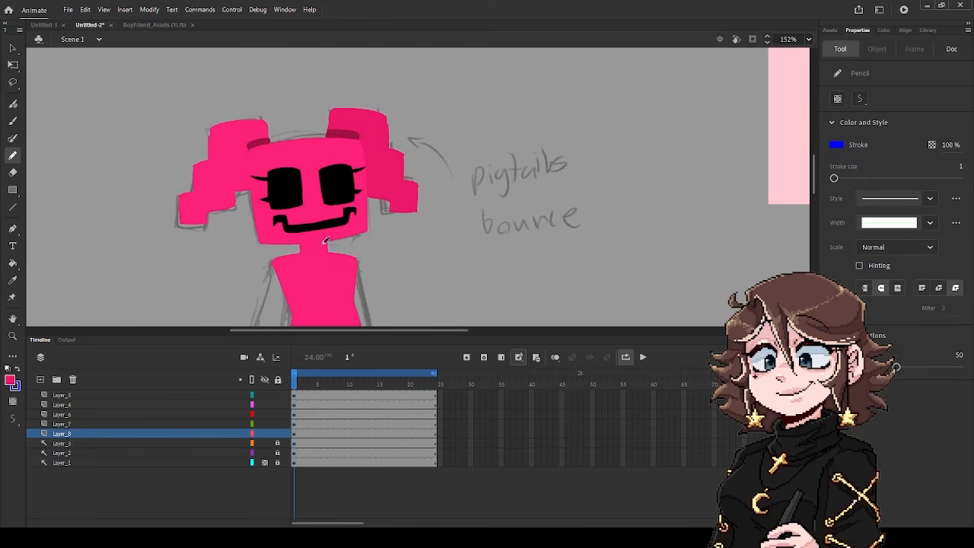
click(13, 263)
click(318, 247)
scroll(313, 240, down, 3)
click(199, 406)
click(202, 414)
scroll(327, 266, up, 2)
click(341, 265)
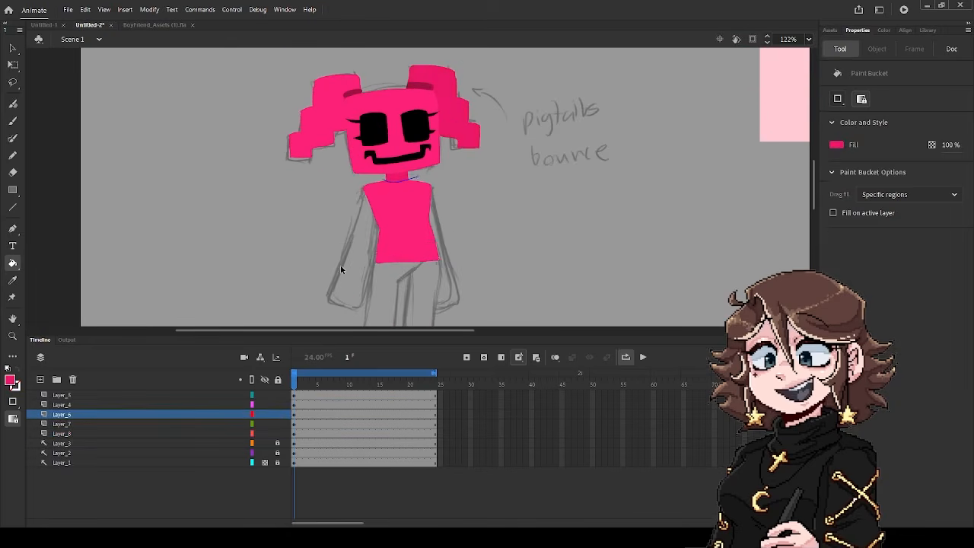
click(183, 434)
click(415, 258)
Retouch the edge of the dark shadow at the base of the left pigtail on Layer_6
scroll(415, 228, down, 1)
scroll(367, 102, up, 5)
key(b)
key(i)
click(183, 415)
key(b)
drag(362, 150, 384, 145)
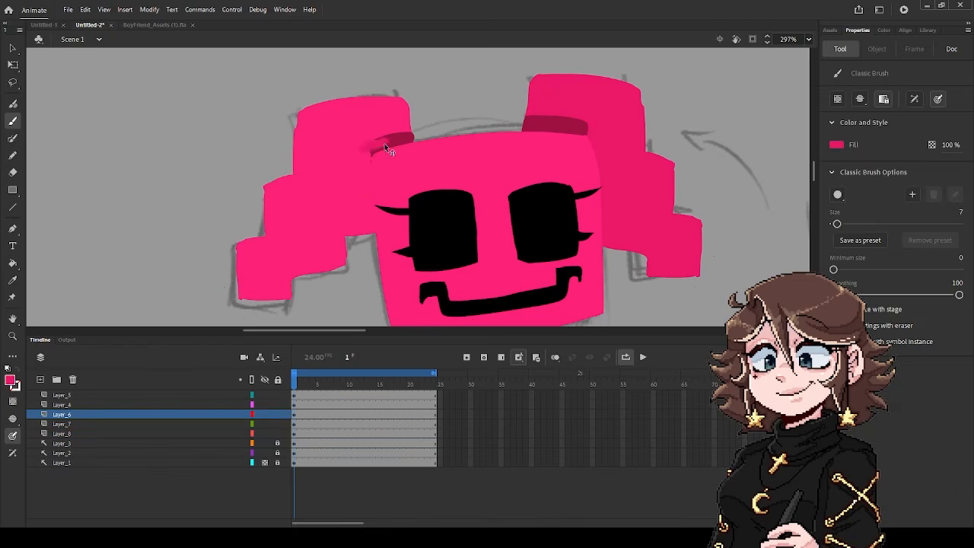
key(e)
Add a layer beneath the torso layer and trace the outlines of both legs and feet in pink
scroll(417, 150, down, 5)
click(183, 434)
click(41, 379)
drag(152, 434, 152, 447)
scroll(361, 289, up, 3)
key(b)
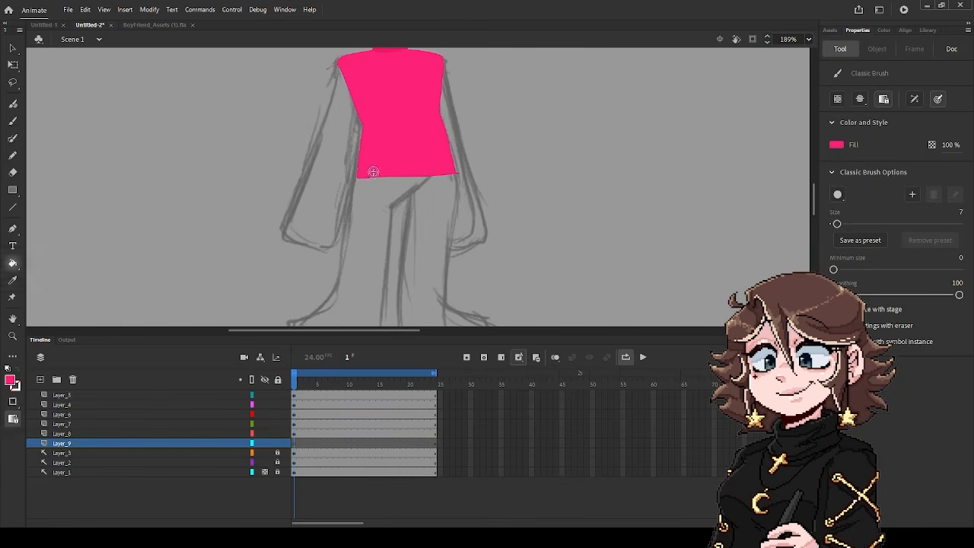
drag(360, 94, 285, 241)
drag(336, 267, 391, 127)
mouse_move(387, 138)
mouse_down()
mouse_move(429, 102)
mouse_move(401, 258)
mouse_up()
drag(401, 258, 526, 260)
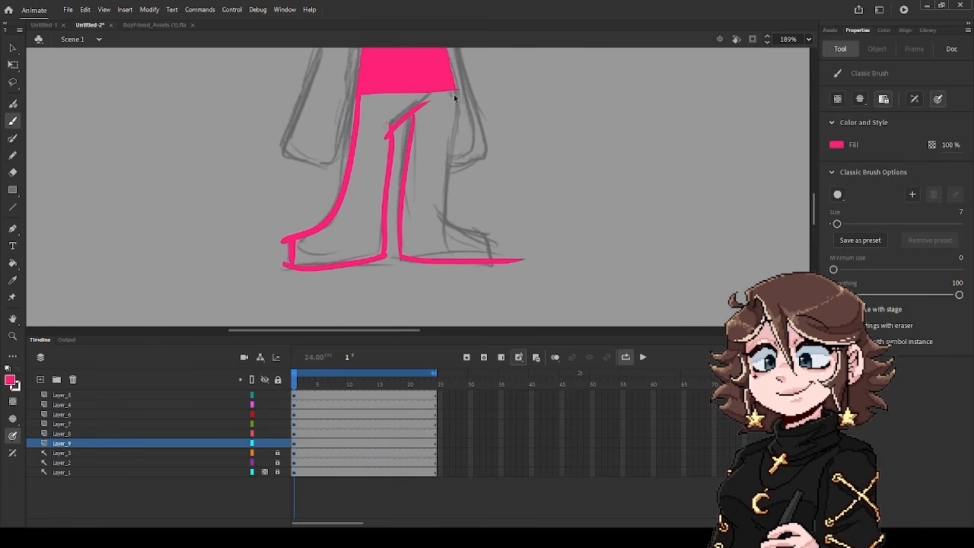
drag(456, 91, 506, 257)
Erase the stray line ends at both feet and close the toe outline of the right foot
key(e)
drag(283, 239, 286, 267)
drag(481, 223, 523, 261)
key(b)
drag(496, 240, 497, 263)
scroll(518, 293, down, 1)
scroll(441, 226, up, 2)
Fill both leg outlines on Layer_9 with pink
key(k)
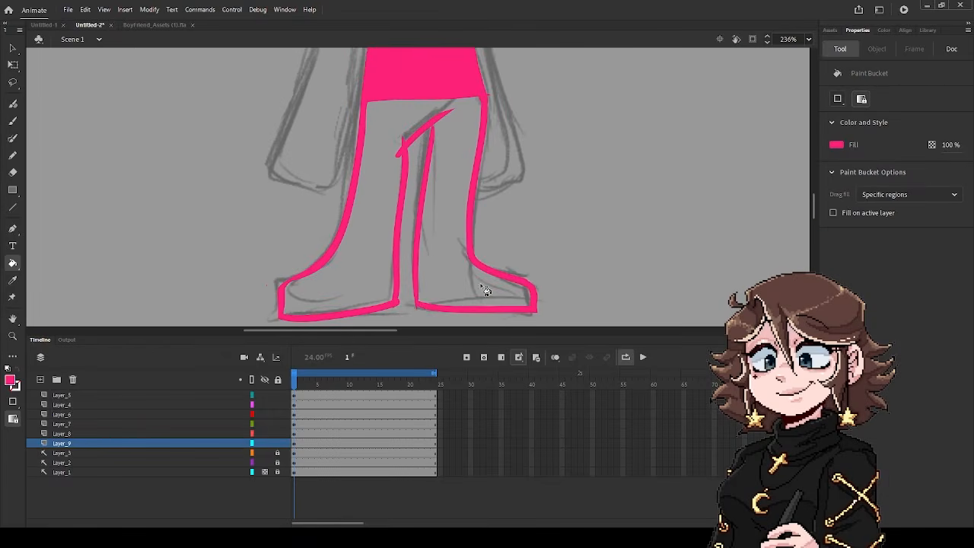
mouse_move(264, 395)
mouse_down()
mouse_move(265, 434)
mouse_move(264, 395)
mouse_up()
click(450, 209)
scroll(417, 304, down, 3)
Clean up the hip edge where the torso on Layer_8 meets the legs, checking it with Layer_9 hidden
key(b)
scroll(439, 225, up, 5)
click(152, 433)
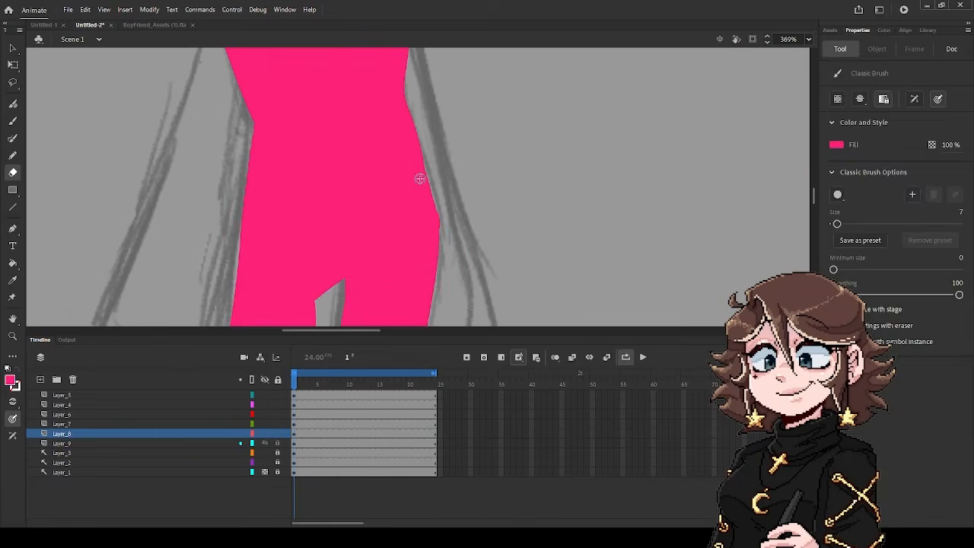
click(265, 443)
click(265, 443)
key(e)
click(152, 443)
Erase the uneven bump on the inner heel of the left foot on Layer_9
scroll(444, 230, down, 5)
scroll(427, 305, up, 4)
key(k)
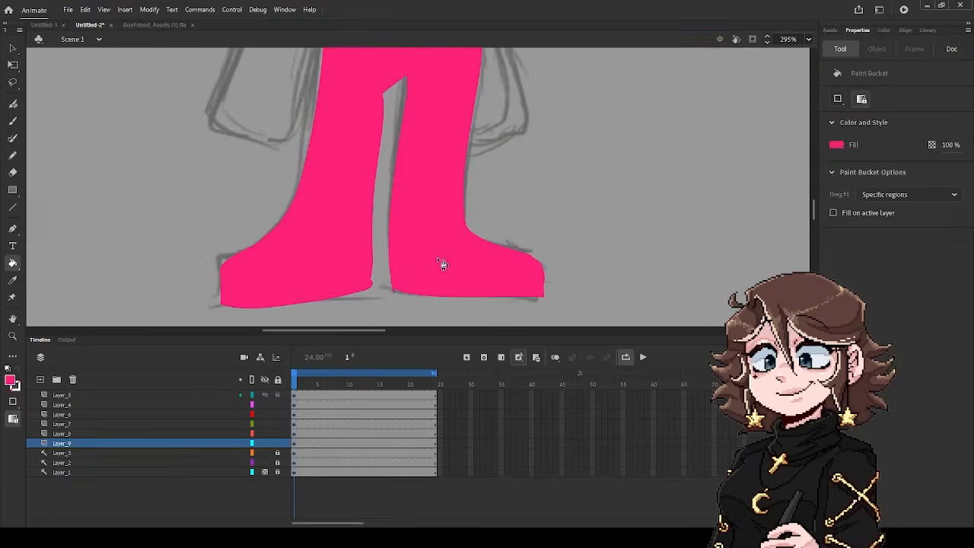
key(e)
drag(373, 277, 385, 294)
scroll(385, 295, down, 3)
Try to shade the right leg in the darker pink using a pencilled boundary at the crotch
key(b)
scroll(427, 292, up, 2)
key(k)
scroll(418, 213, down, 4)
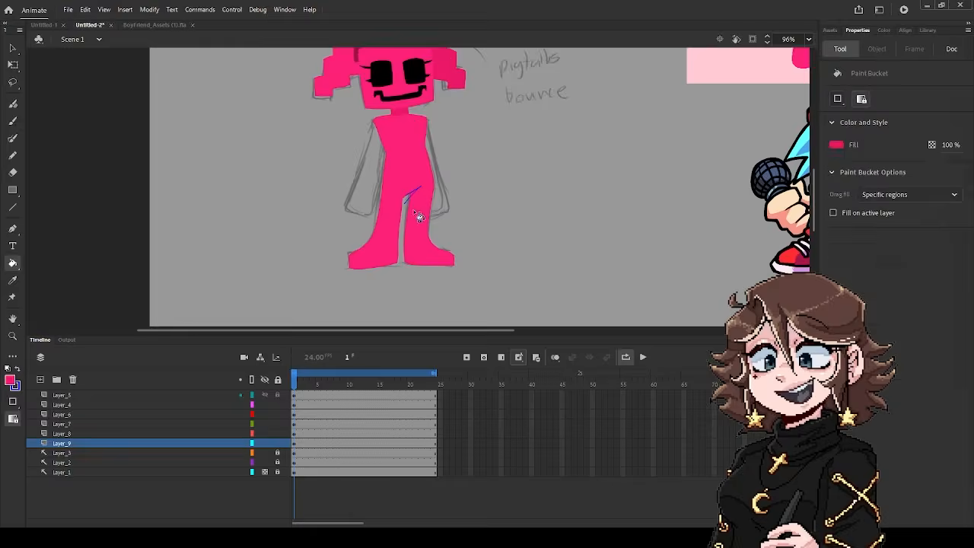
scroll(418, 186, up, 6)
click(13, 155)
drag(370, 211, 359, 284)
key(k)
scroll(415, 198, down, 6)
scroll(398, 177, down, 4)
scroll(398, 177, up, 5)
Trace the left arm on a new layer above the torso layer and fill it with pink
click(155, 443)
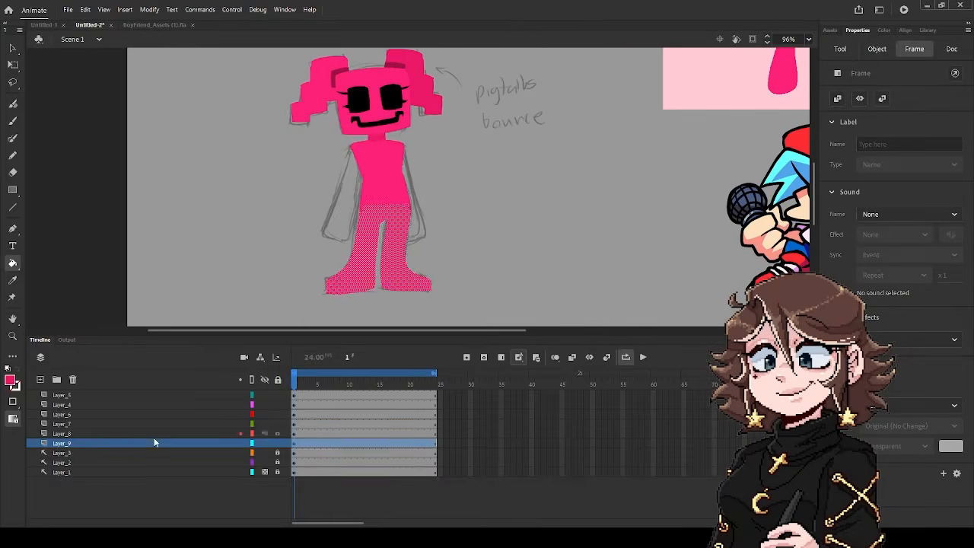
click(41, 379)
key(b)
scroll(372, 122, up, 4)
drag(356, 125, 311, 309)
scroll(381, 117, down, 4)
drag(332, 225, 377, 126)
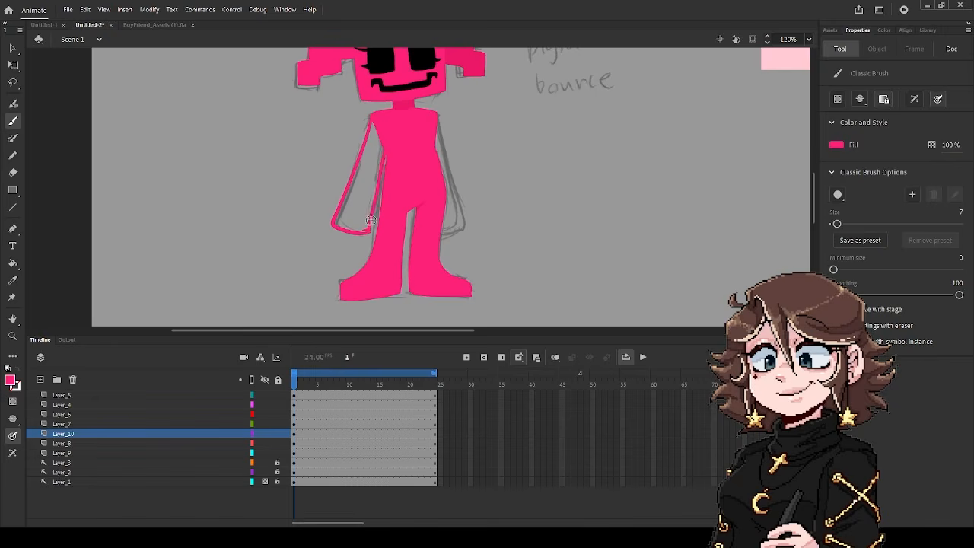
drag(371, 232, 372, 121)
key(k)
click(359, 198)
Duplicate the left arm onto a new layer beneath the legs, flip it horizontally and fit it to the right shoulder
scroll(426, 171, up, 3)
click(201, 434)
scroll(261, 122, down, 4)
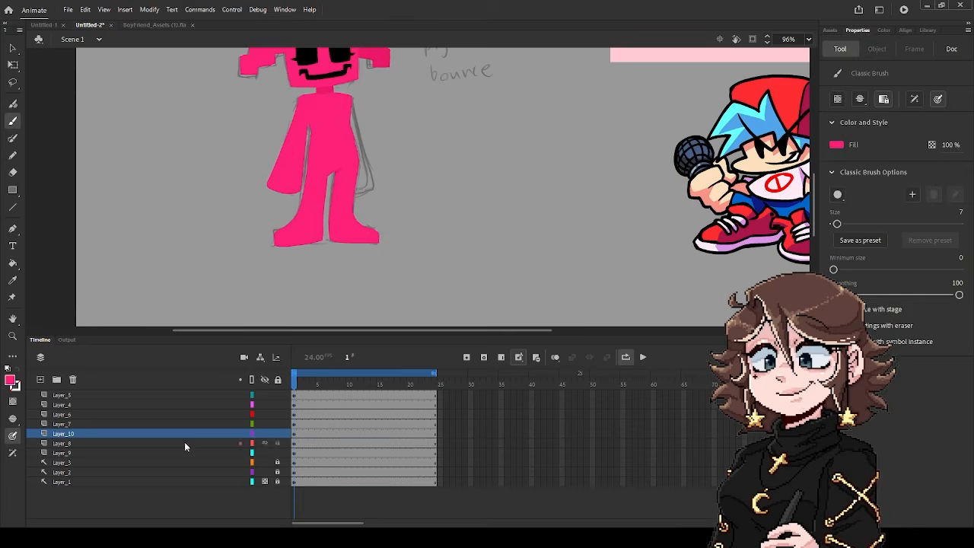
click(40, 379)
key(ctrl+v)
key(ctrl+shift+h)
drag(415, 194, 367, 144)
scroll(358, 130, up, 5)
click(12, 65)
drag(426, 259, 411, 266)
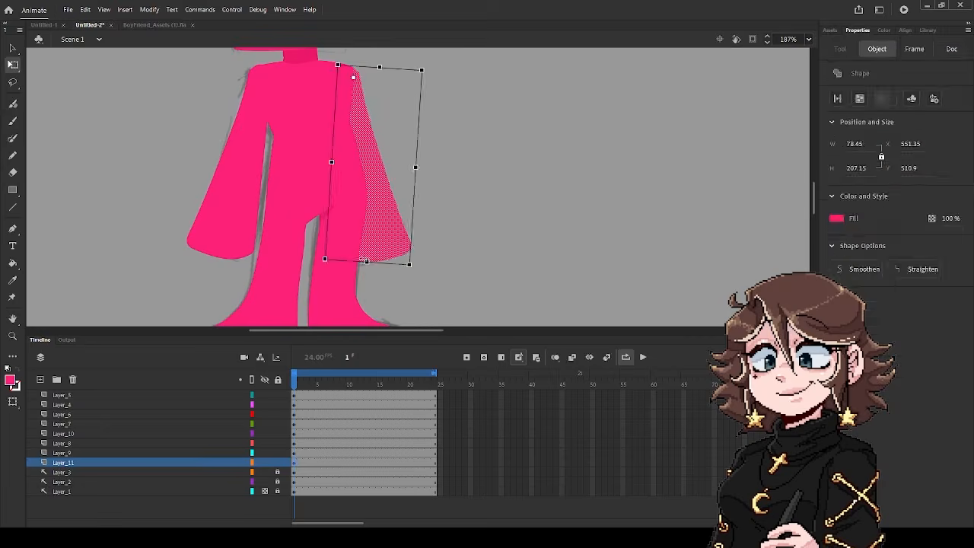
Recolour the right arm with the darker pink used on the right pigtail
scroll(449, 213, down, 6)
key(i)
click(426, 228)
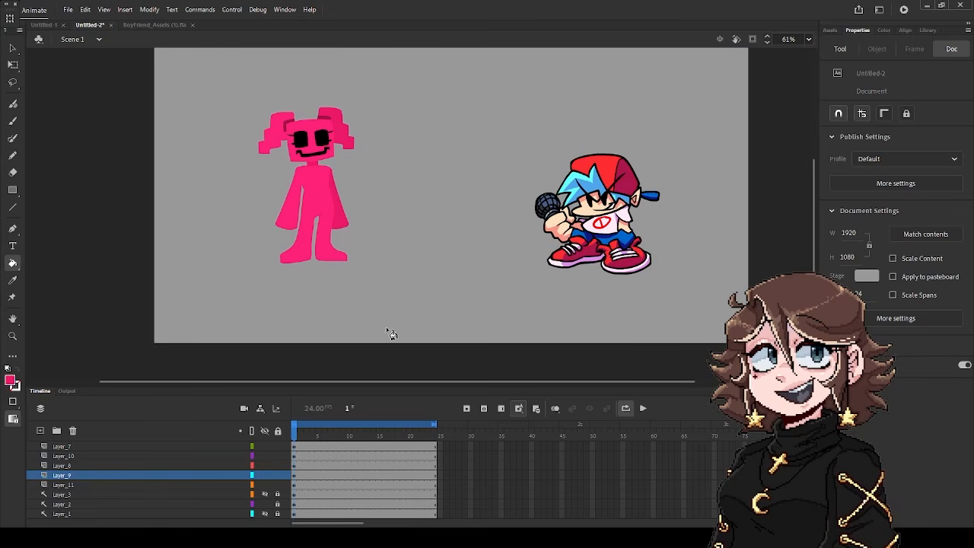
Play back the timeline to review the reference character's idle motion beside the new character
click(642, 409)
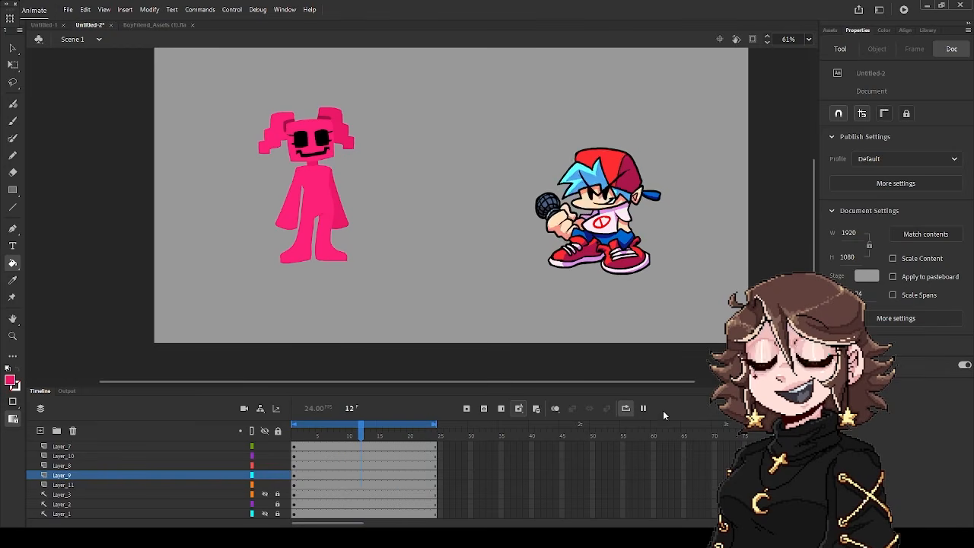
click(644, 409)
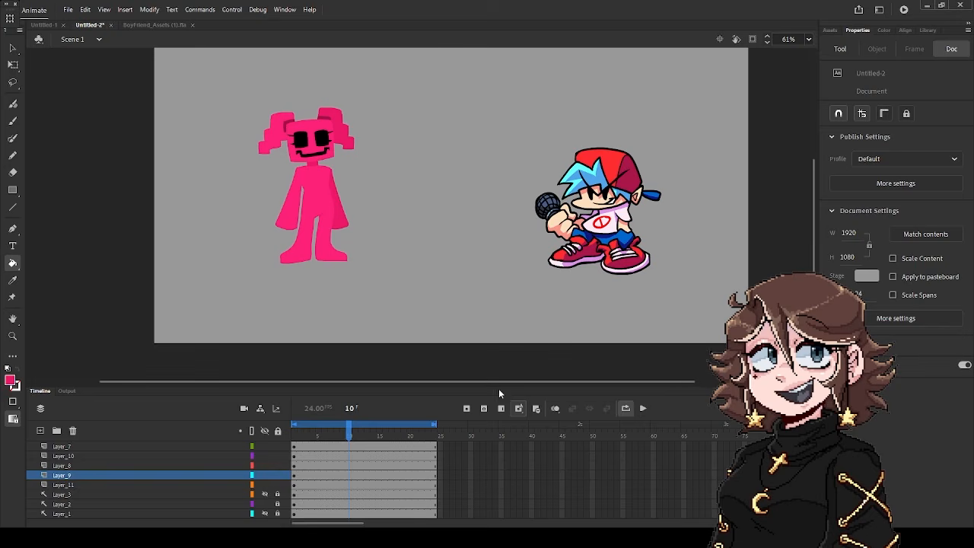
Enlarge the timeline and remove all frames after frame 1 from the character layers Layer_5 through Layer_11
drag(499, 387, 477, 327)
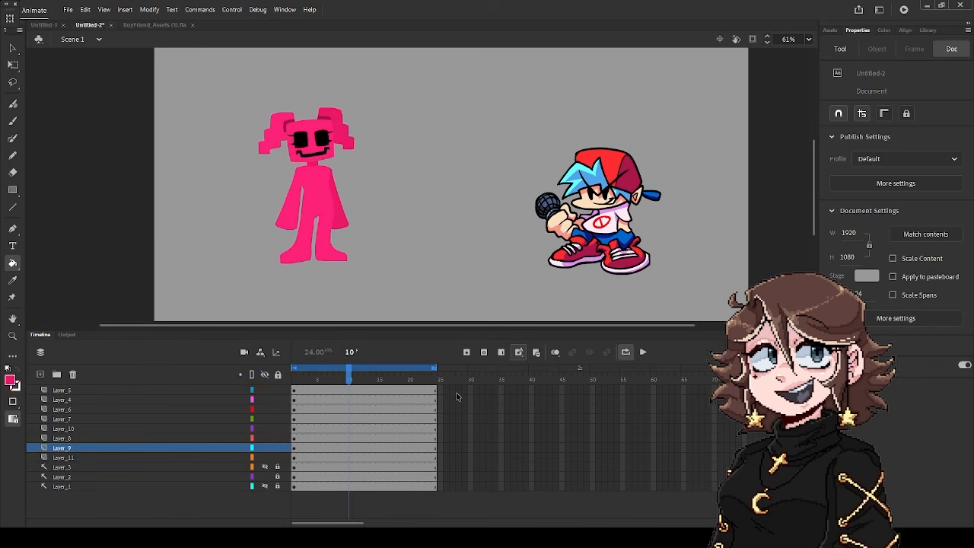
drag(445, 389, 300, 456)
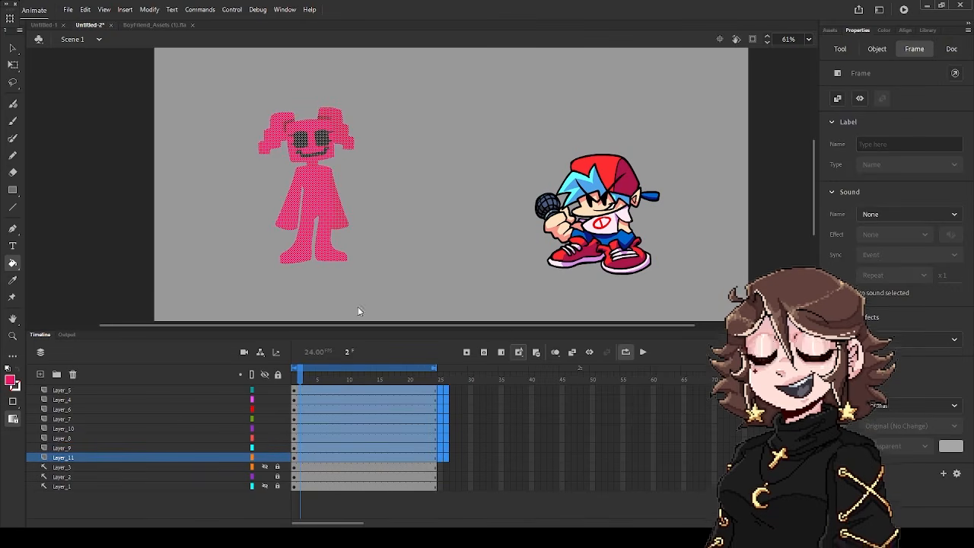
key(shift+F5)
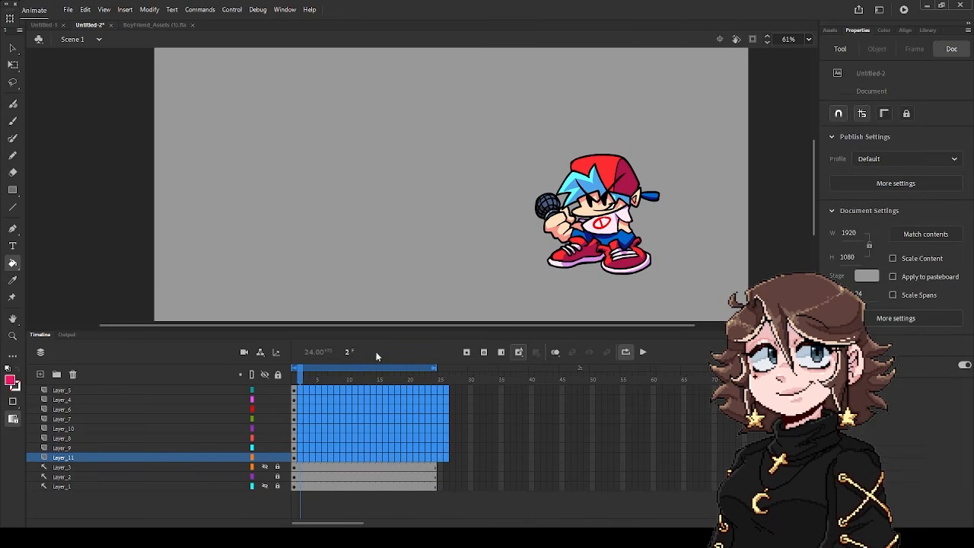
click(378, 399)
Convert the eyes and mouth on Layer_5, frame 1, to a graphic symbol named Face
click(295, 390)
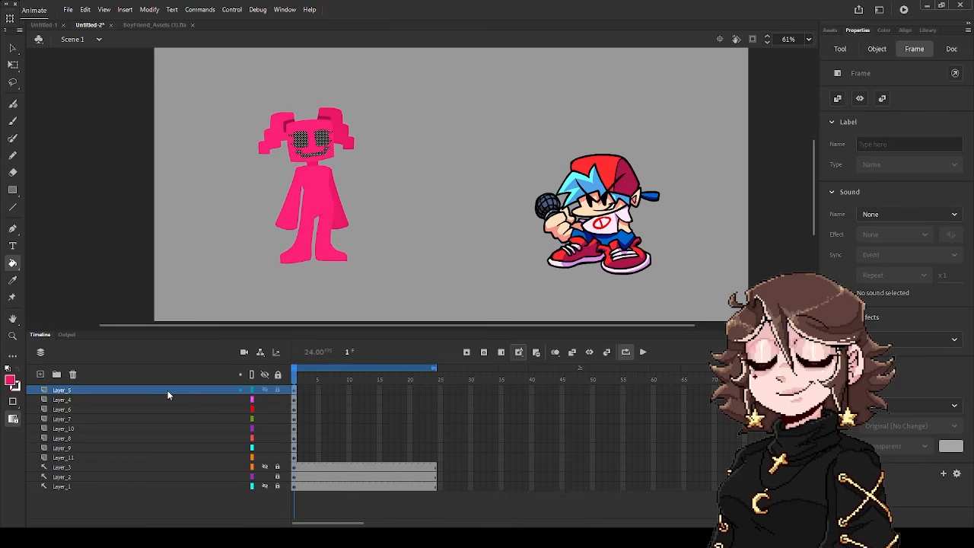
click(551, 408)
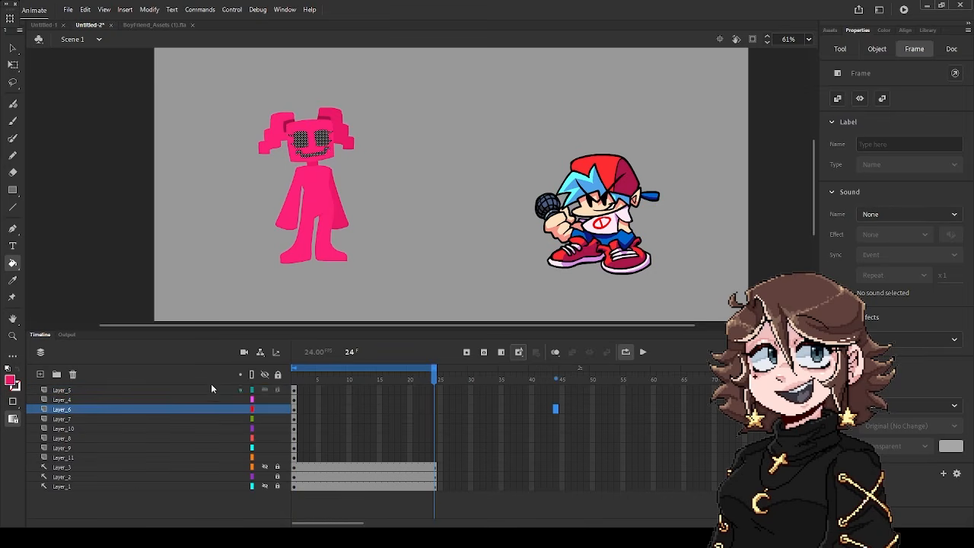
click(134, 391)
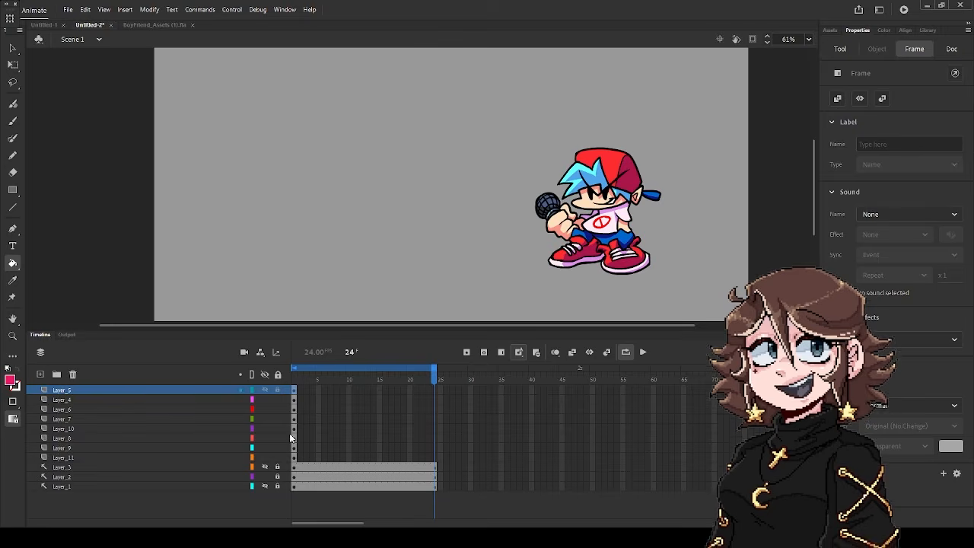
drag(436, 378, 294, 380)
click(120, 388)
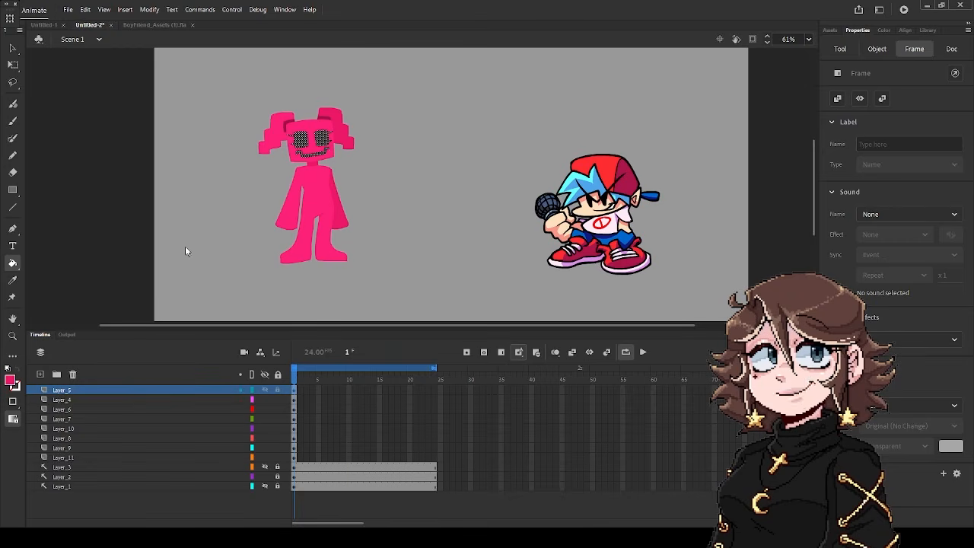
key(F8)
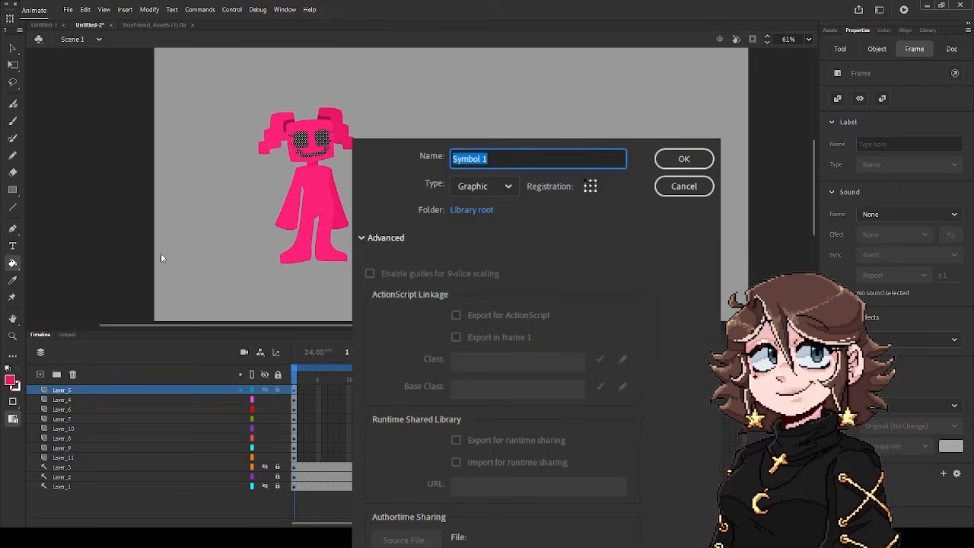
text(Face)
key(Return)
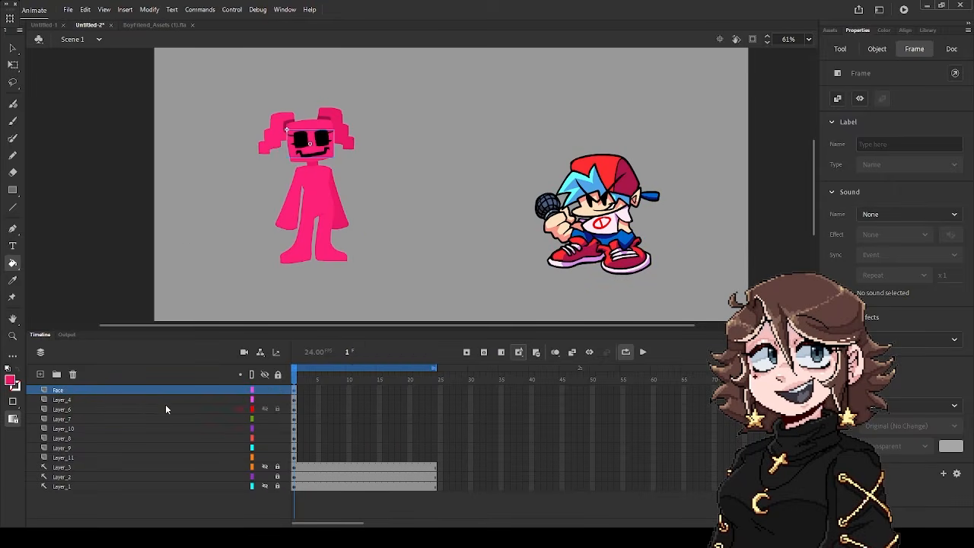
Convert the head shape on Layer_4 to a graphic symbol named Head
click(141, 400)
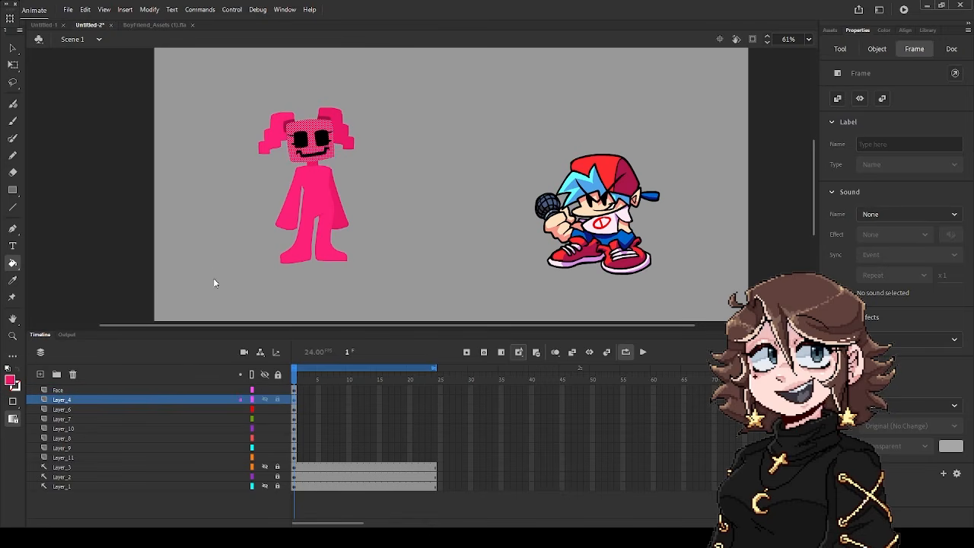
key(F8)
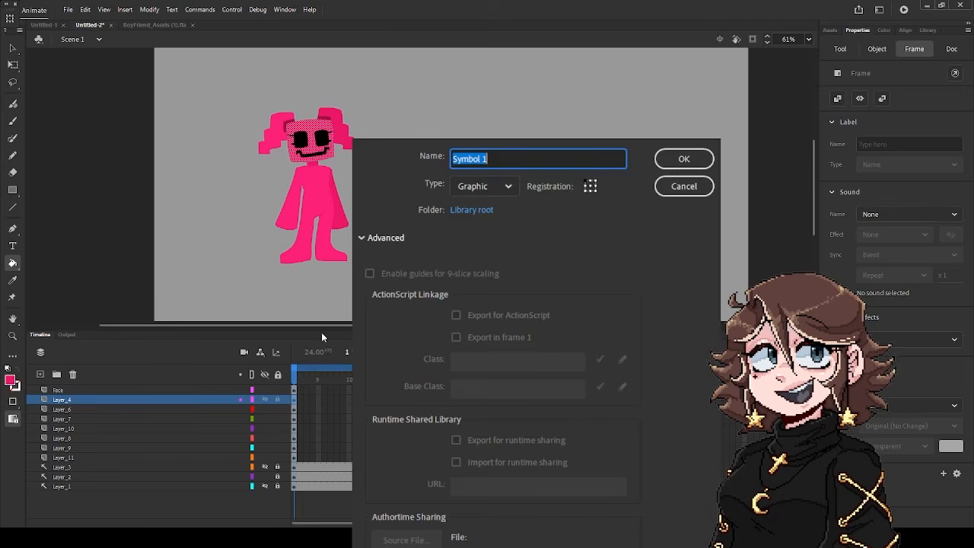
text(Head)
key(Return)
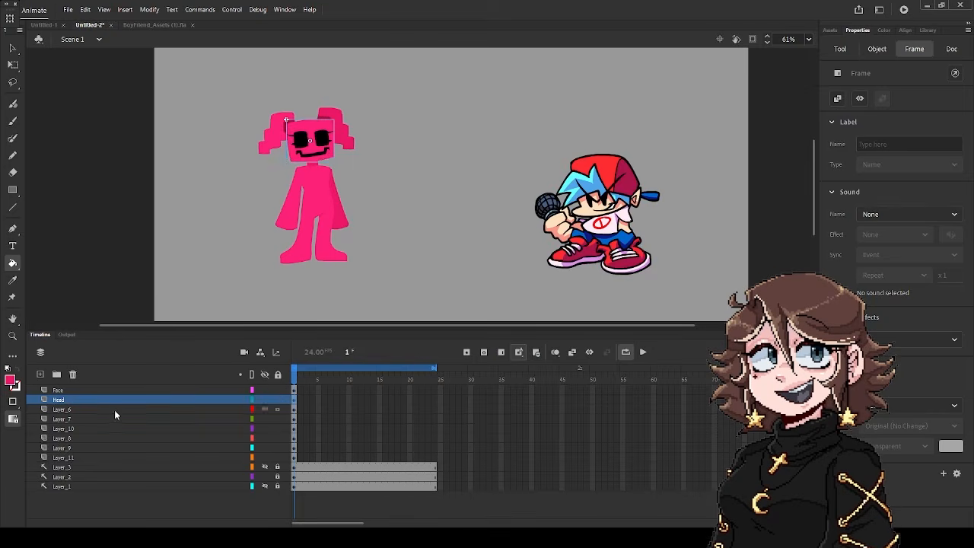
click(114, 410)
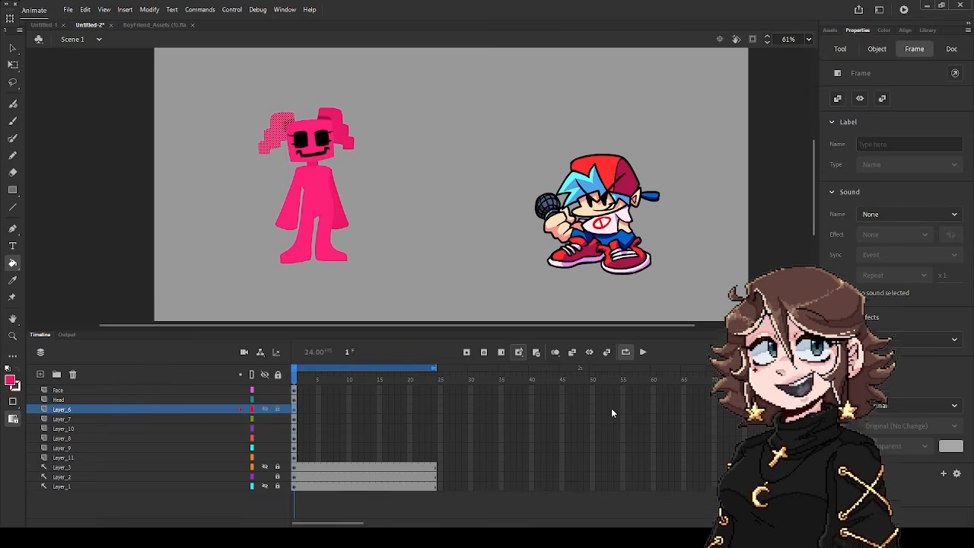
double_click(44, 410)
text(Pigtail)
key(Escape)
Try converting the head again to a symbol named Head, renaming its layer to Layer and back to Head
click(152, 400)
key(F8)
text(Head)
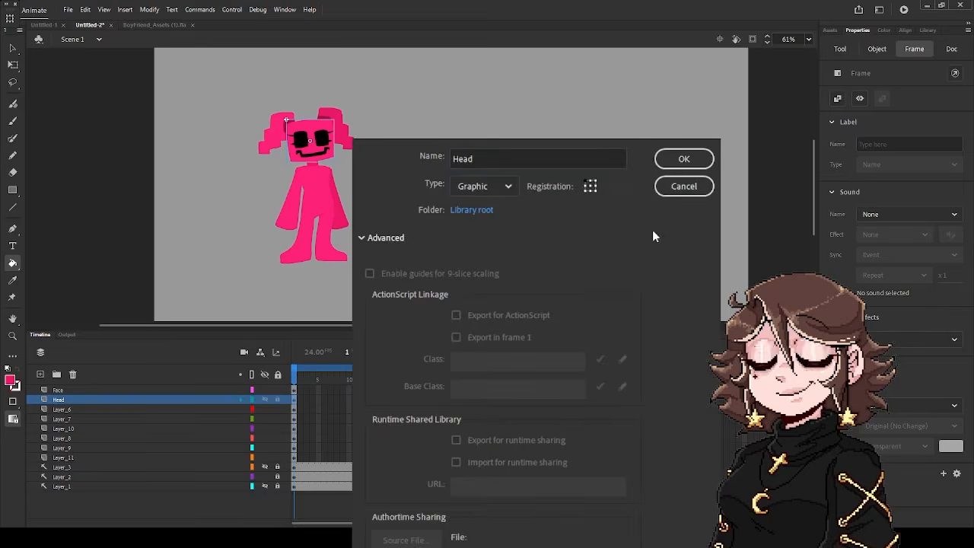
click(685, 159)
double_click(44, 400)
text(Layer)
click(539, 158)
double_click(44, 400)
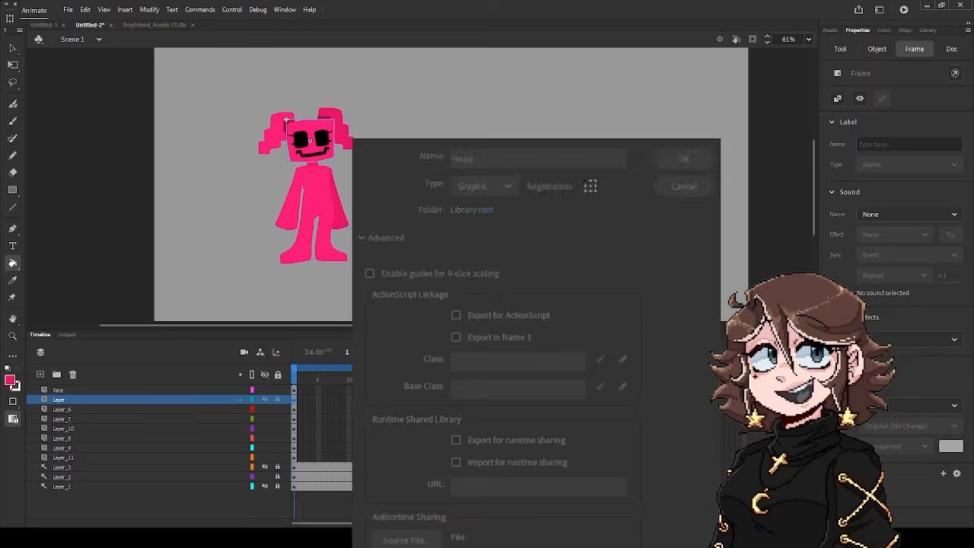
text(Head)
key(Return)
Convert the left and right pigtails to graphic symbols named PigtailL and PigtailR
click(99, 409)
key(F8)
text(PigtailL)
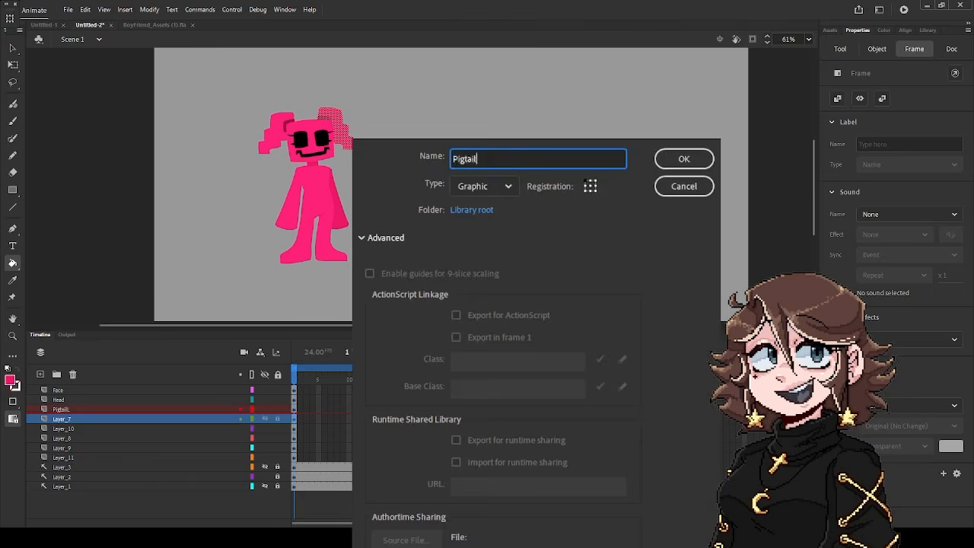
key(Return)
Convert the left arm and the torso to graphic symbols named ArmL and Torso
click(289, 243)
key(F8)
text(Torso)
key(Return)
Convert the legs and the right arm to graphic symbols named Legs and ArmR
click(150, 448)
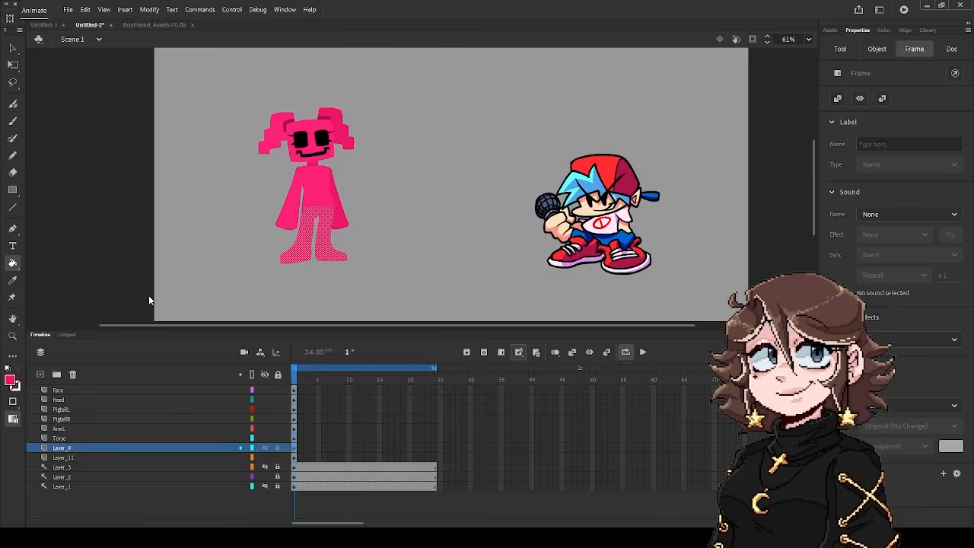
key(F8)
text(Legs)
key(Return)
click(169, 457)
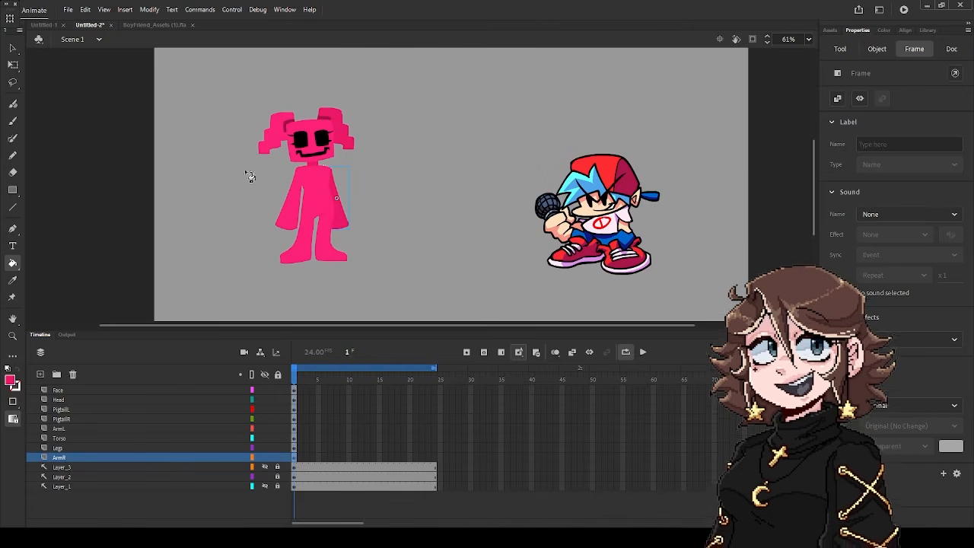
Review the body-part layers one by one from Face down to ArmR
click(135, 390)
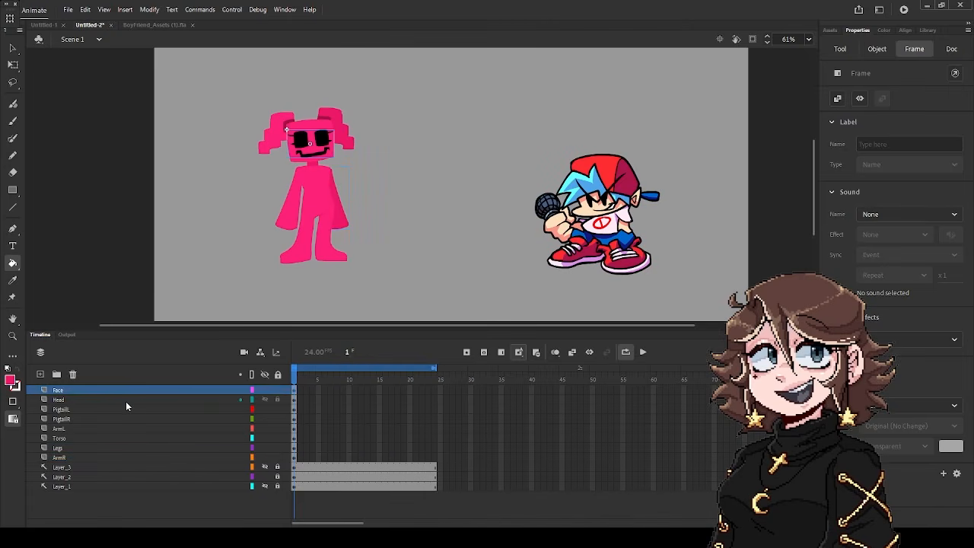
click(126, 400)
click(128, 410)
click(125, 419)
click(120, 429)
click(116, 458)
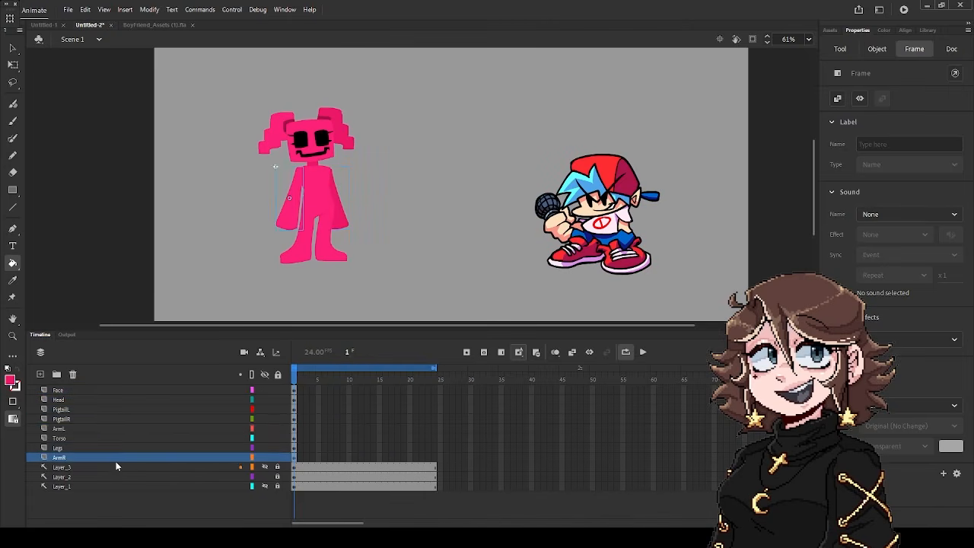
click(115, 465)
Convert all body-part layers from Face to ArmR into one graphic symbol named BinkGalIdle and open it for editing
click(107, 390)
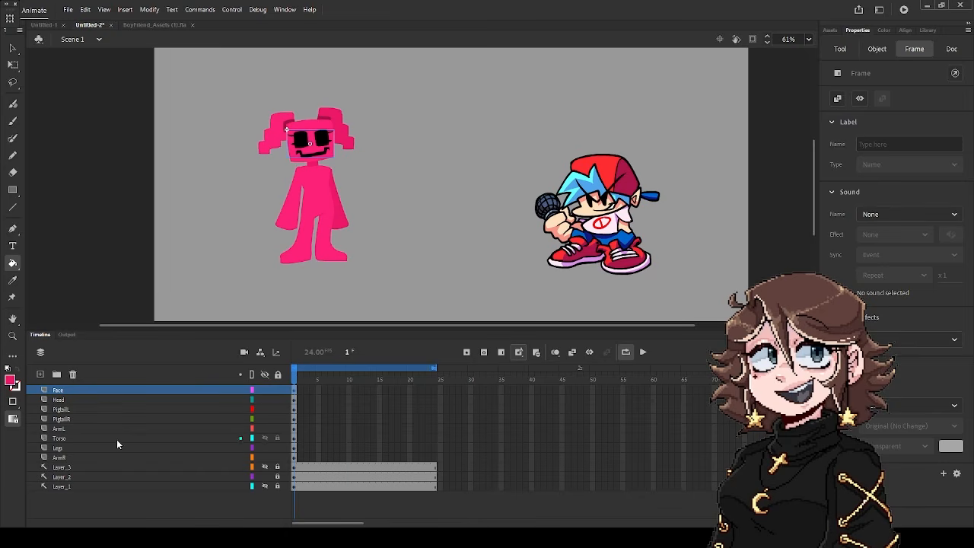
shift+click(106, 456)
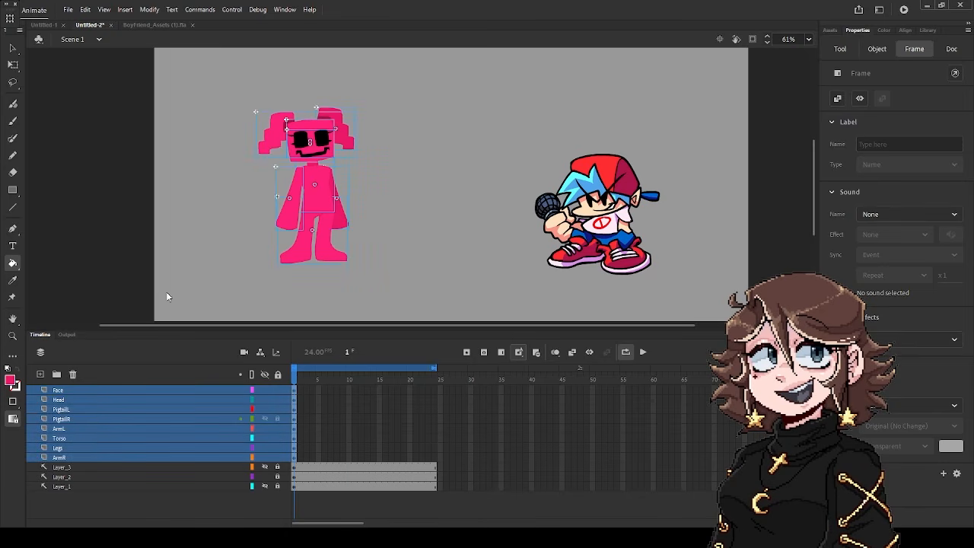
key(F8)
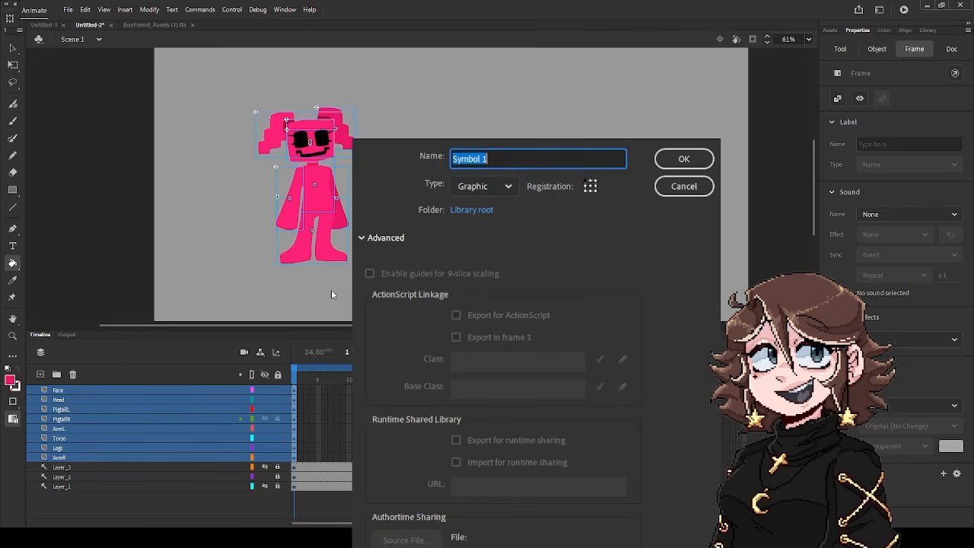
text(BinkGalIdle)
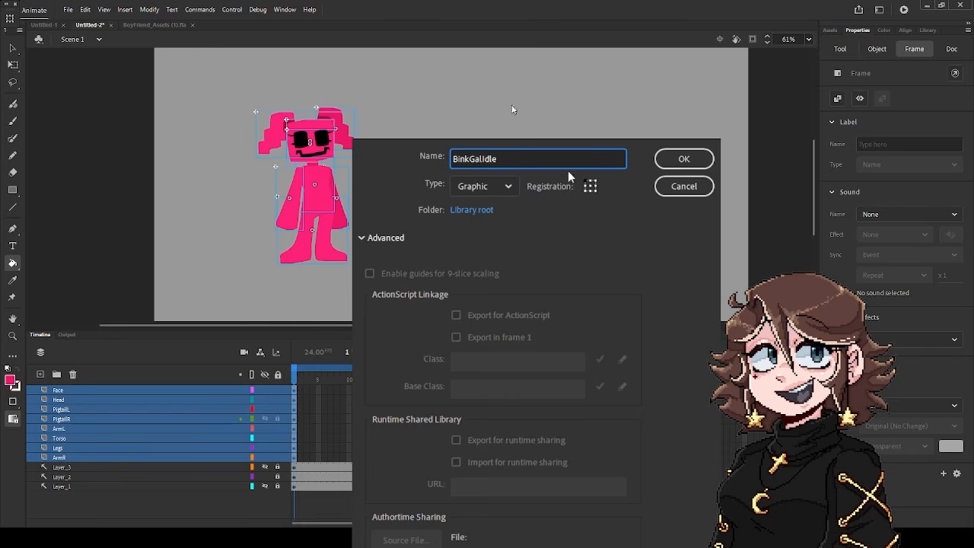
key(Return)
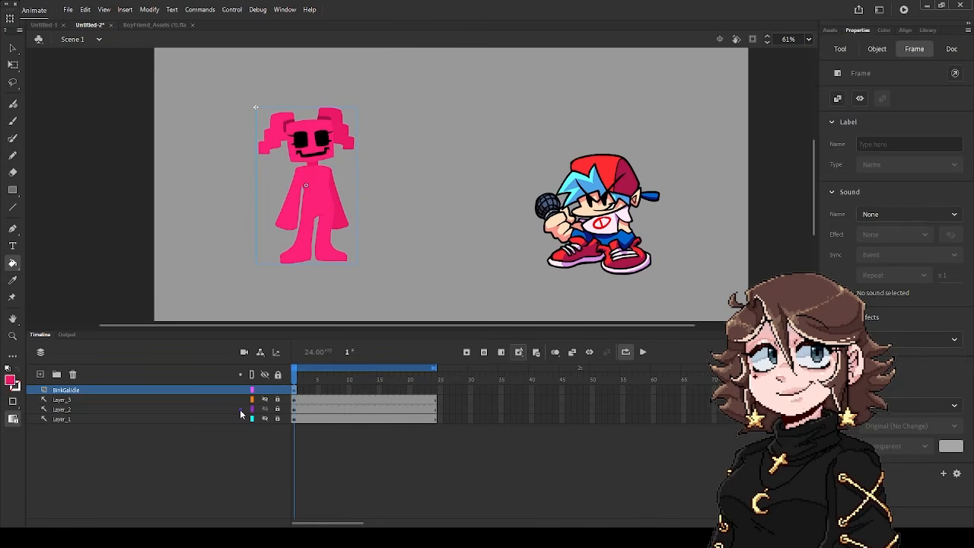
key(v)
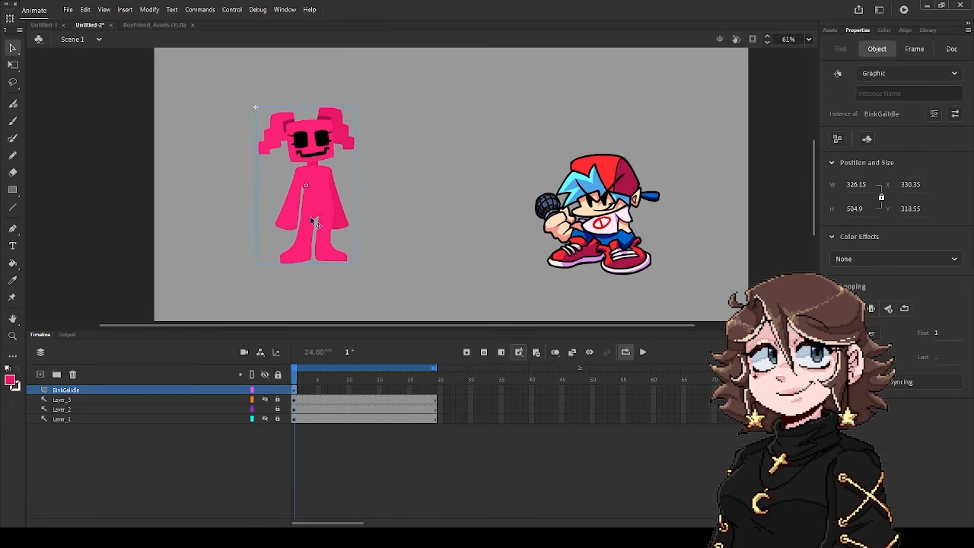
double_click(322, 195)
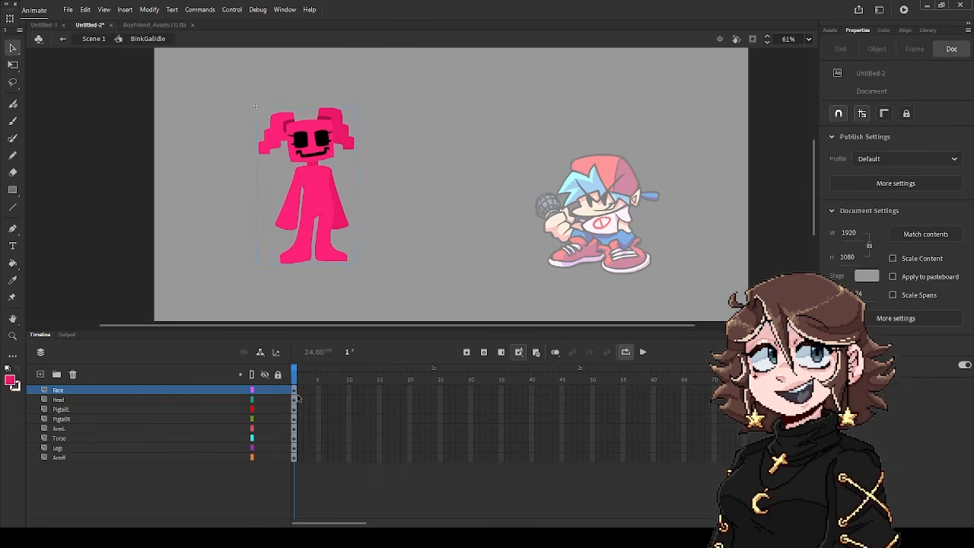
Try moving the head away from the body, and undo the move
click(168, 398)
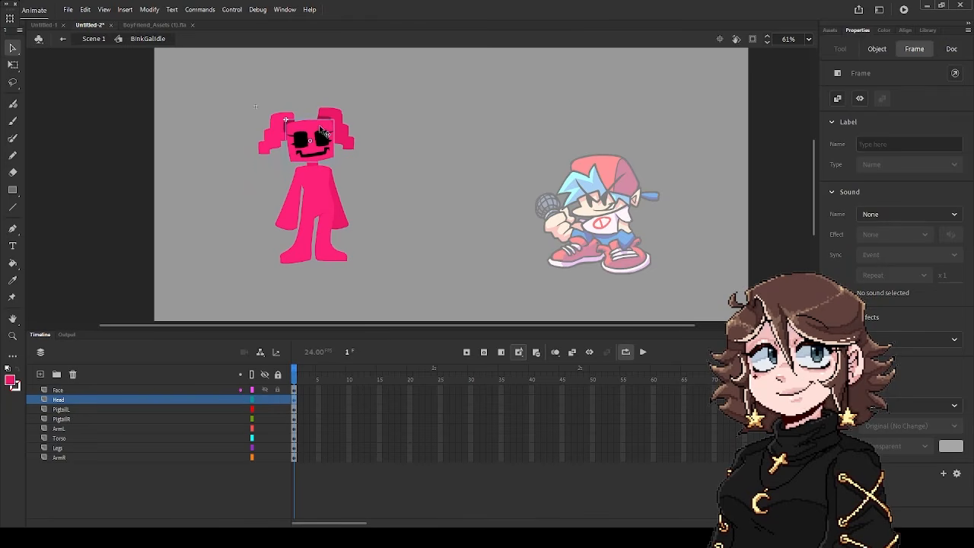
drag(322, 169, 414, 157)
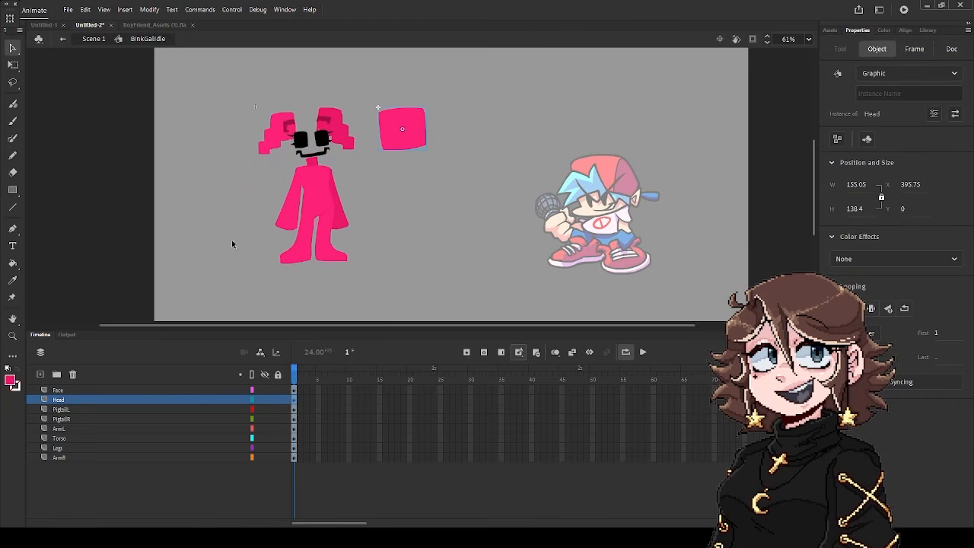
key(ctrl+z)
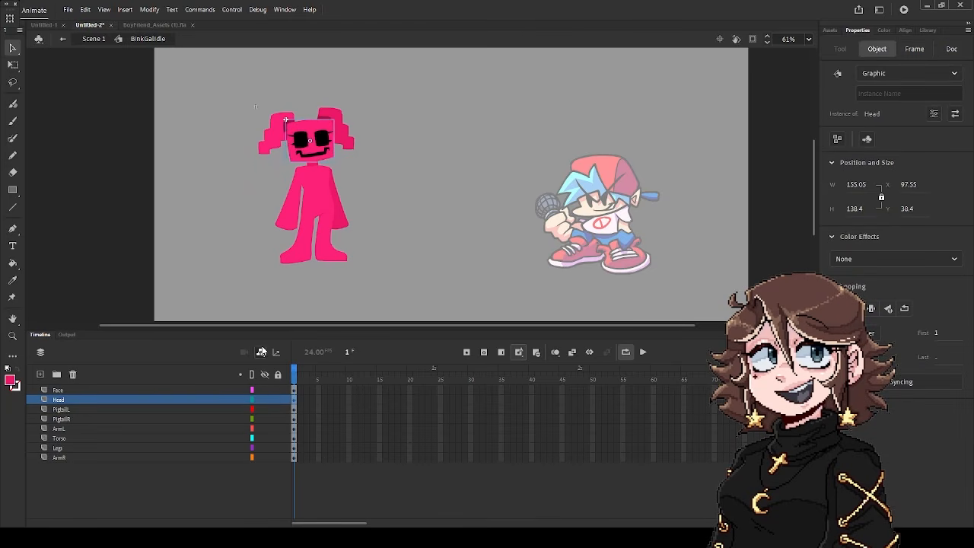
Show the layer parenting view for the BinkGalIdle timeline
click(261, 352)
click(104, 396)
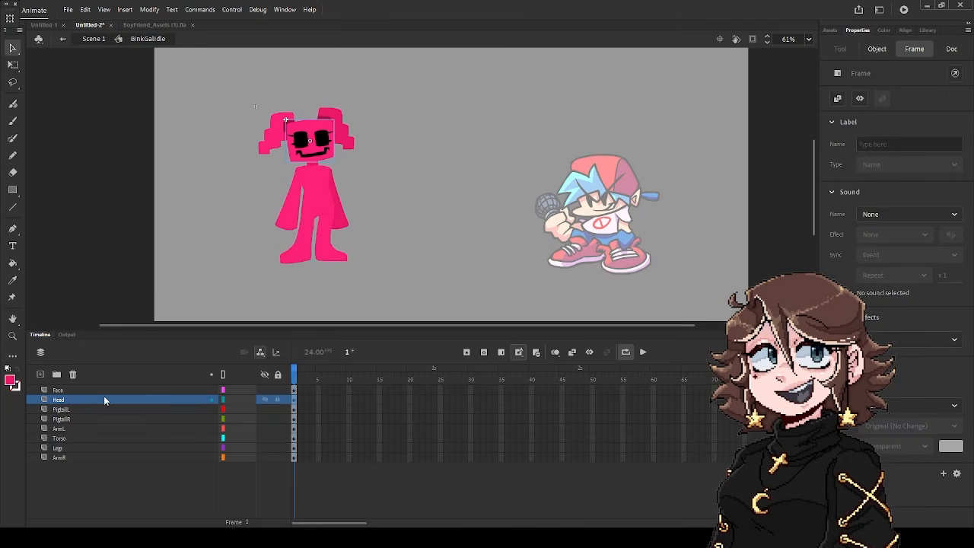
click(102, 388)
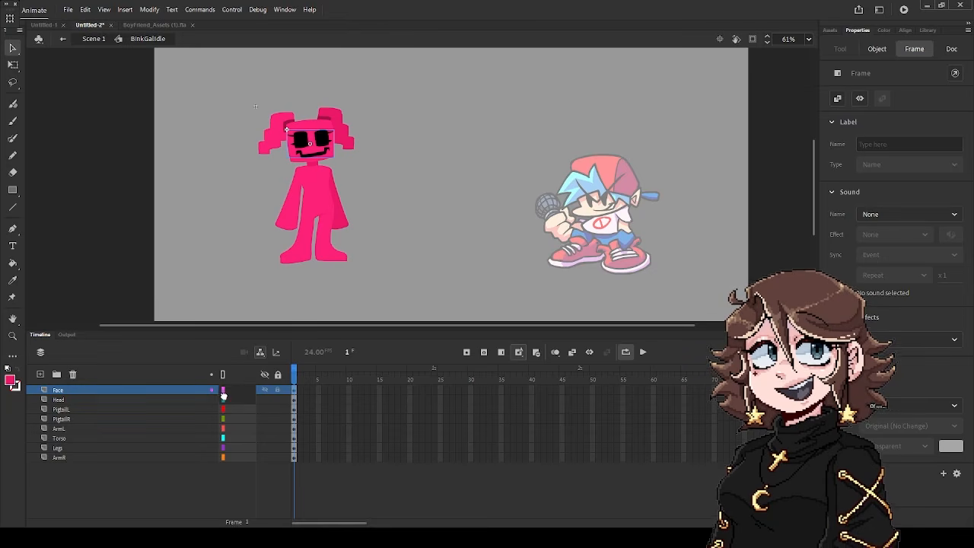
click(261, 352)
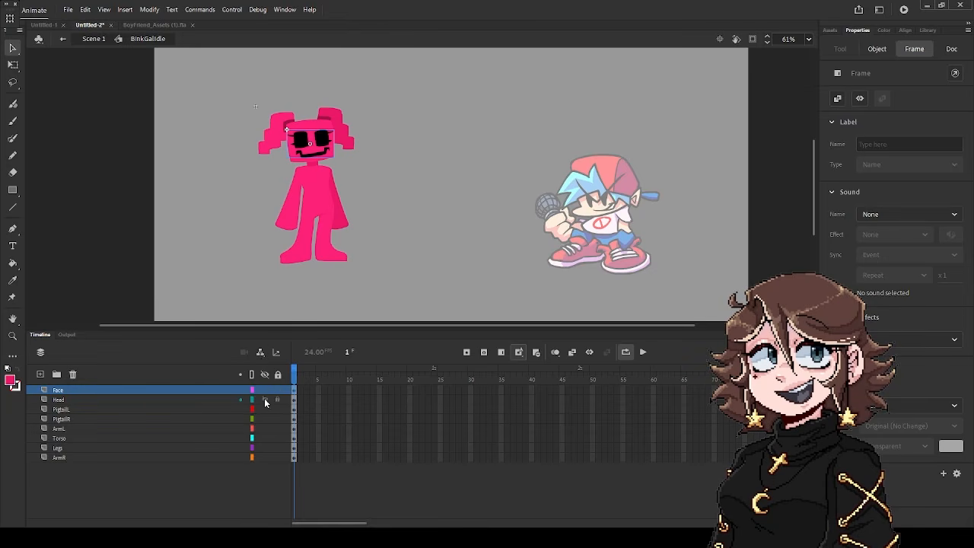
click(261, 352)
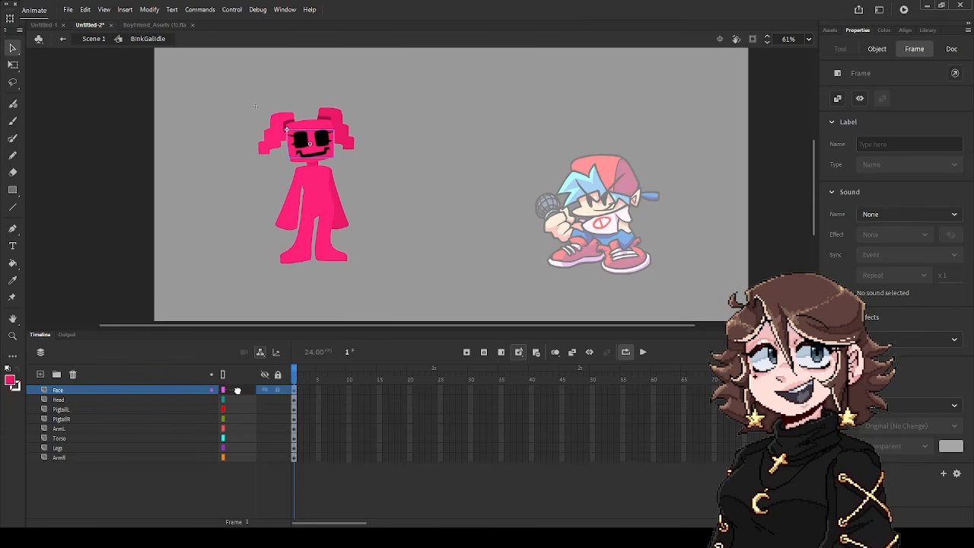
Try parenting the Face layer to Torso, test it by moving the torso, and remove the link
drag(222, 436, 223, 437)
click(85, 440)
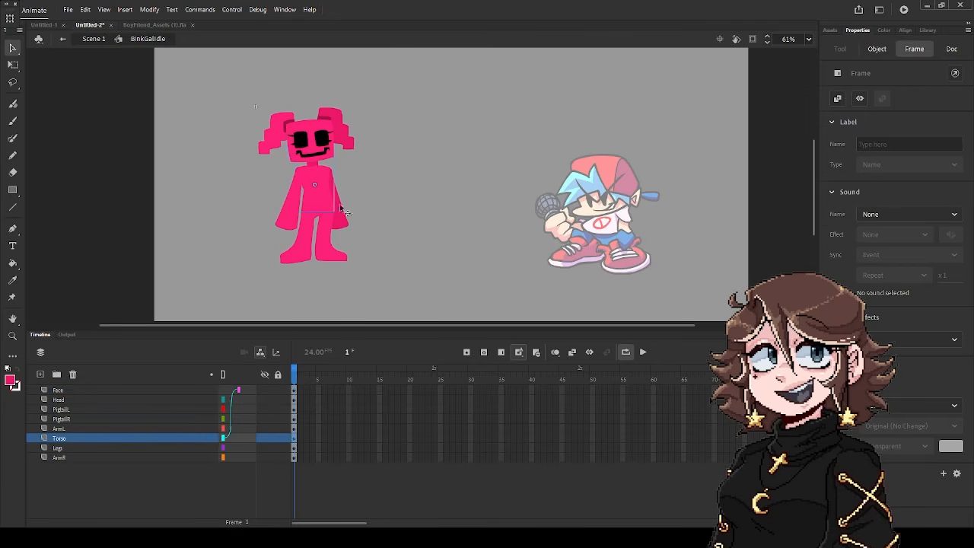
drag(341, 210, 444, 210)
key(ctrl+z)
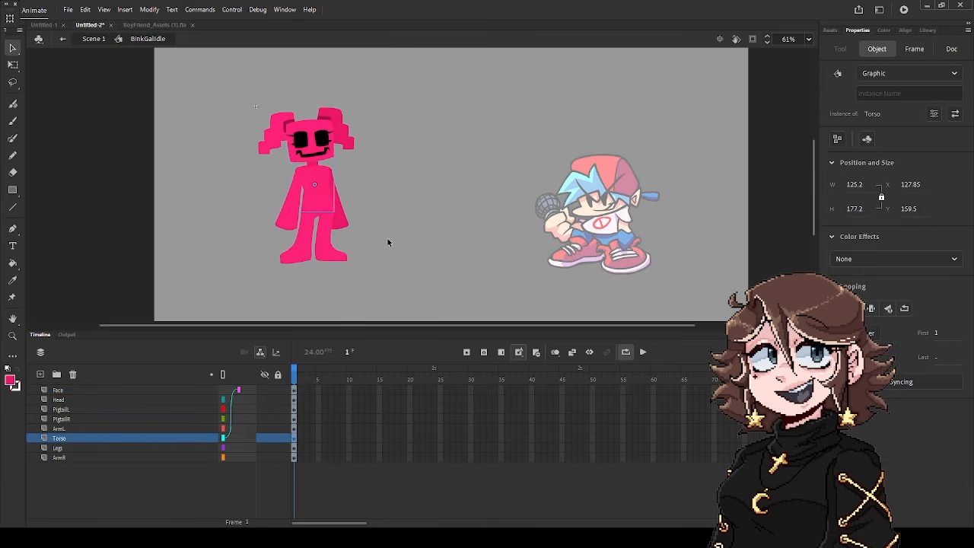
click(230, 390)
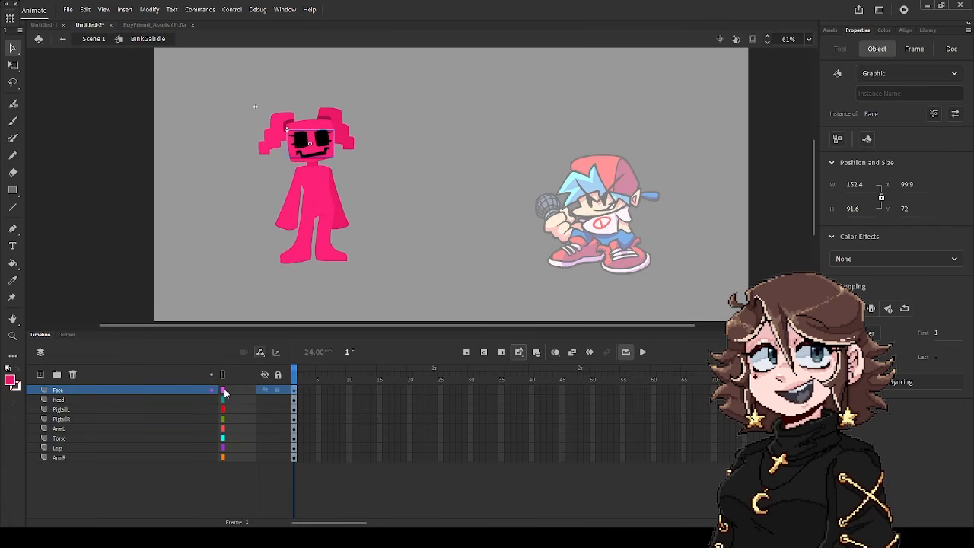
Parent Face and both pigtails to Head, Head and both arms to Torso, and Torso to Legs
click(223, 391)
drag(223, 391, 220, 439)
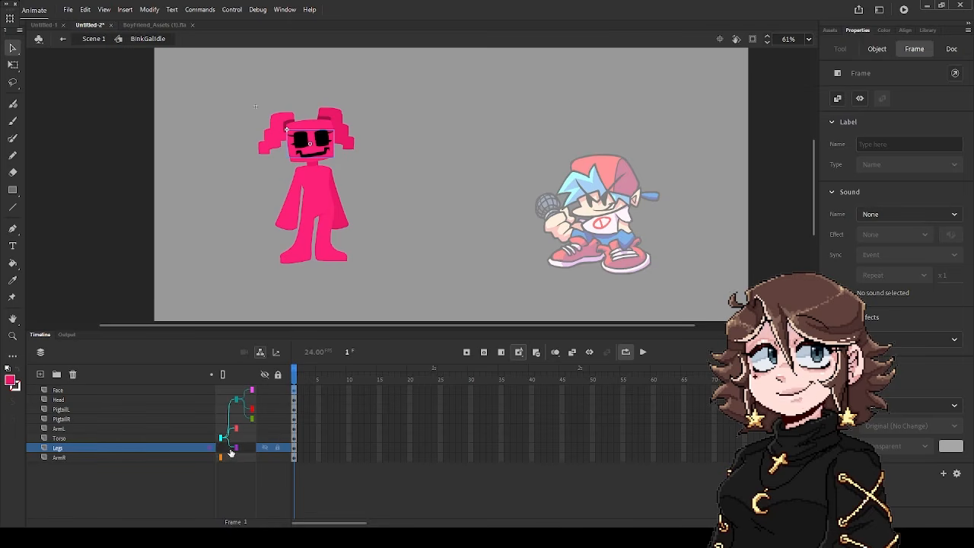
click(220, 439)
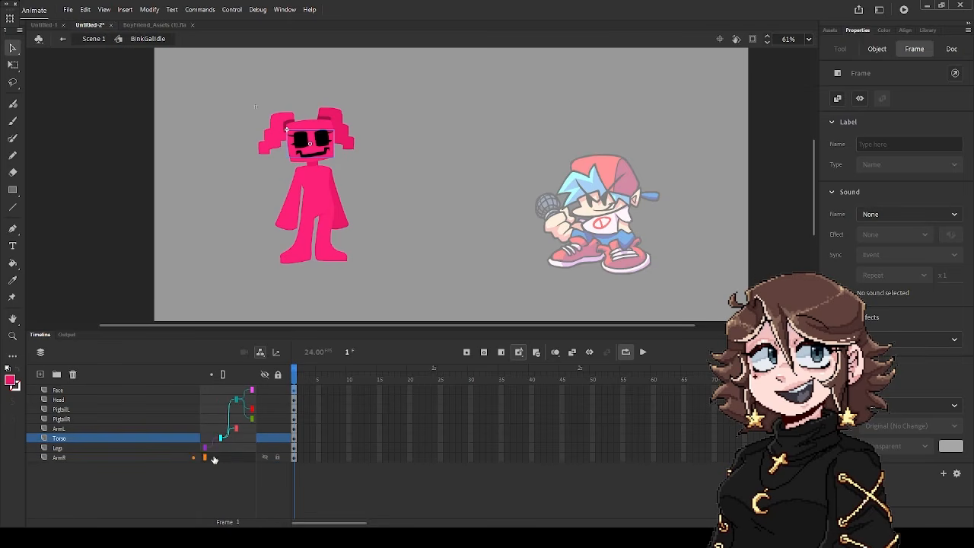
drag(204, 457, 221, 439)
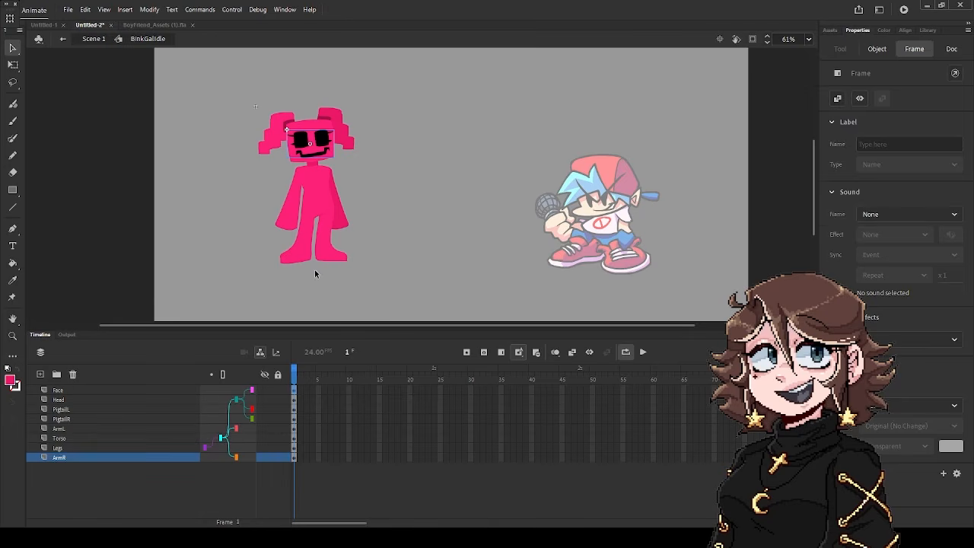
Test the parenting by transforming the Legs with the Free Transform tool, and undo the change
click(340, 213)
click(331, 217)
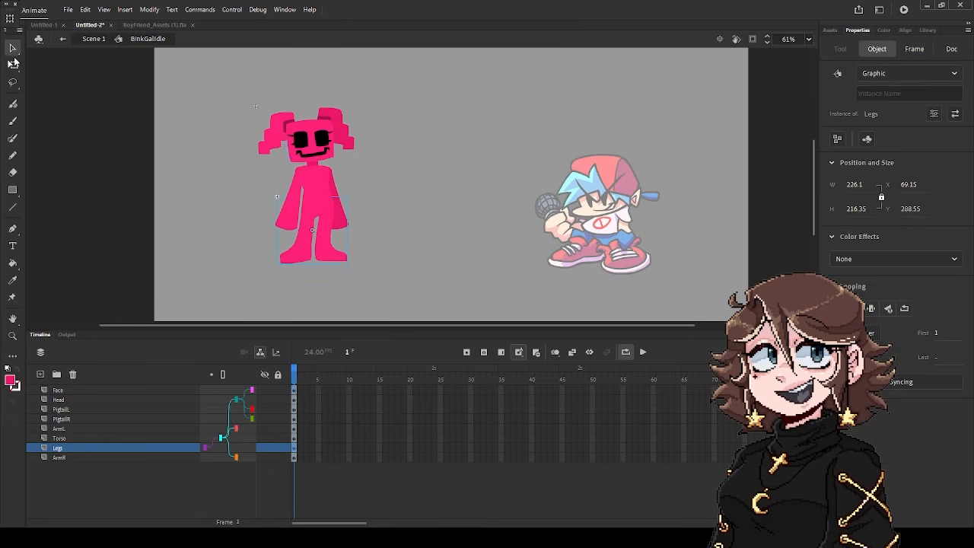
click(13, 64)
drag(335, 197, 441, 244)
key(ctrl+z)
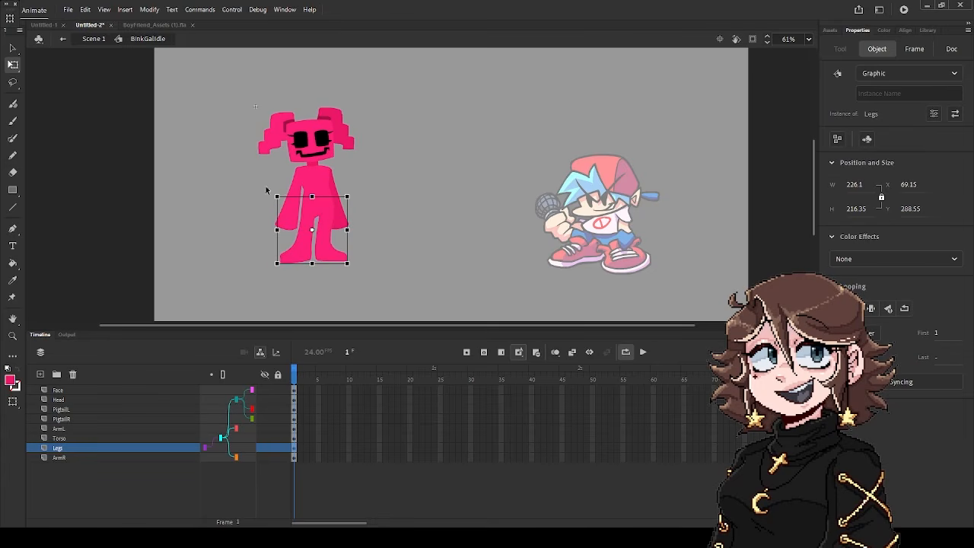
Move the torso's transformation point down to the hips, where it meets the legs
click(373, 282)
click(309, 194)
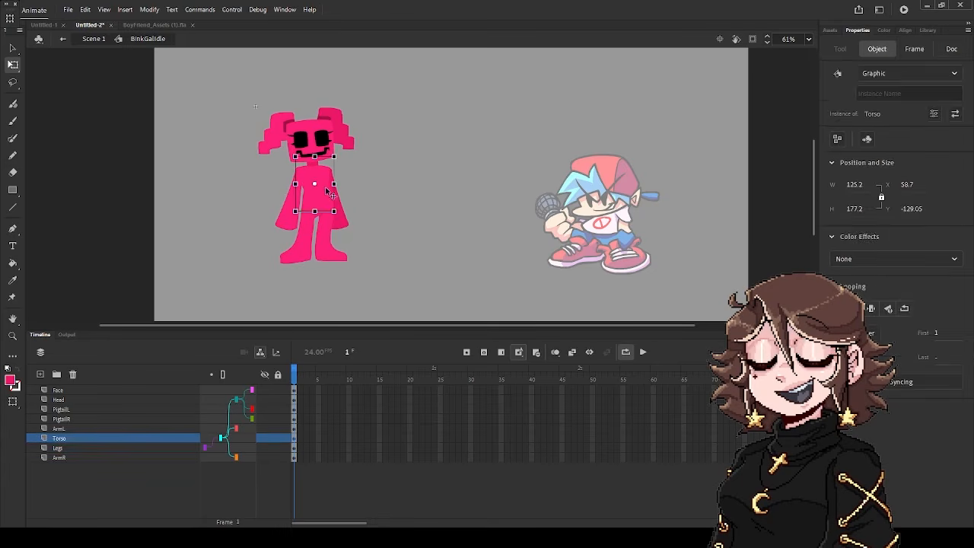
scroll(316, 195, up, 3)
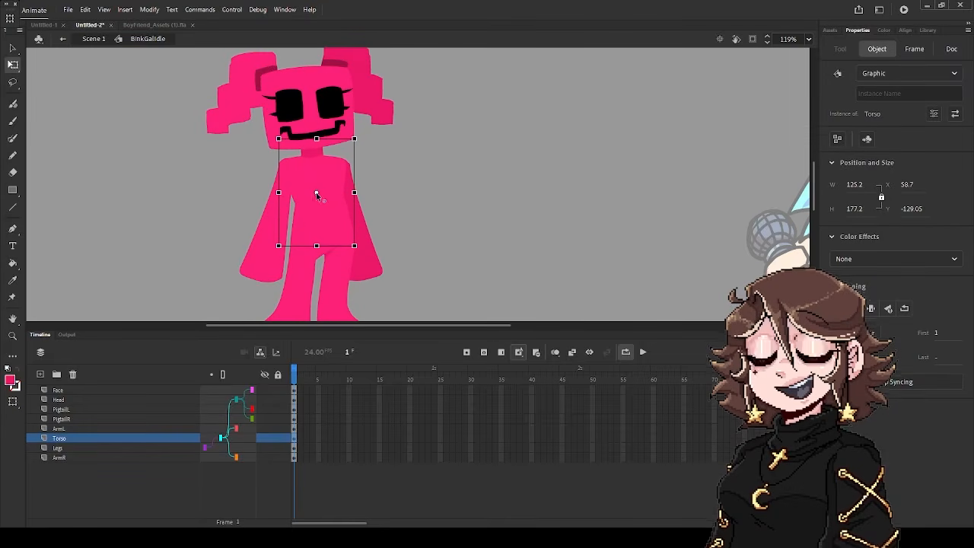
drag(317, 193, 330, 198)
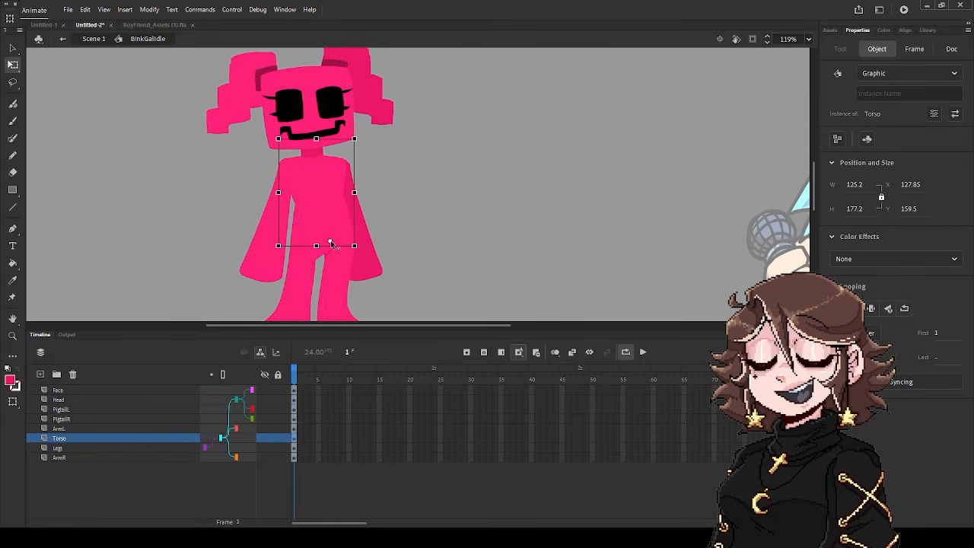
Move the head's transformation point to the neck and PigtailR's to where the pigtail joins the head
click(319, 124)
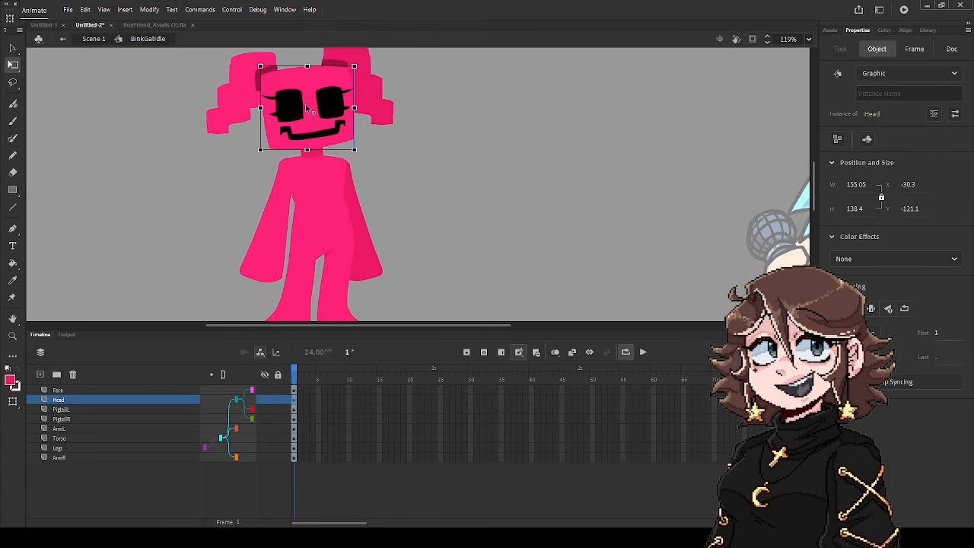
drag(306, 107, 308, 149)
scroll(382, 139, up, 3)
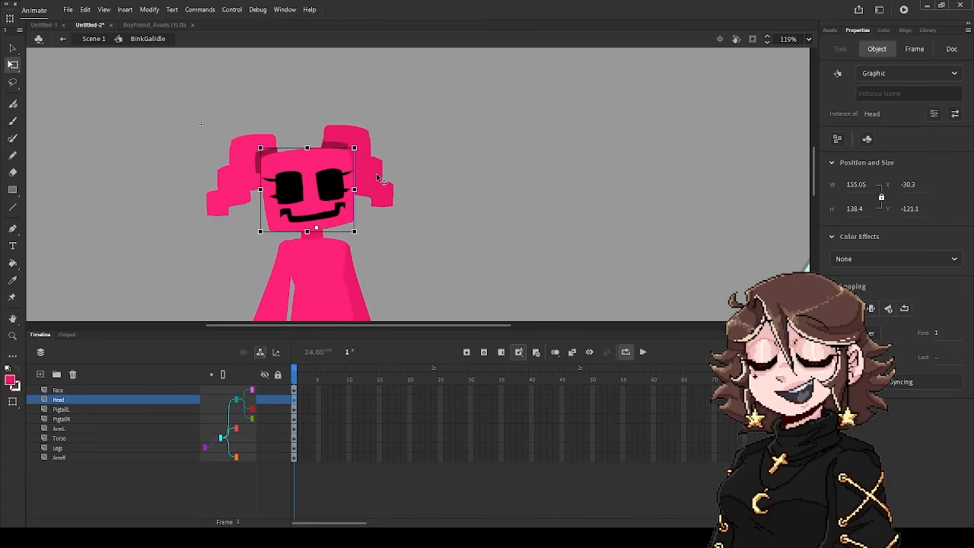
click(381, 179)
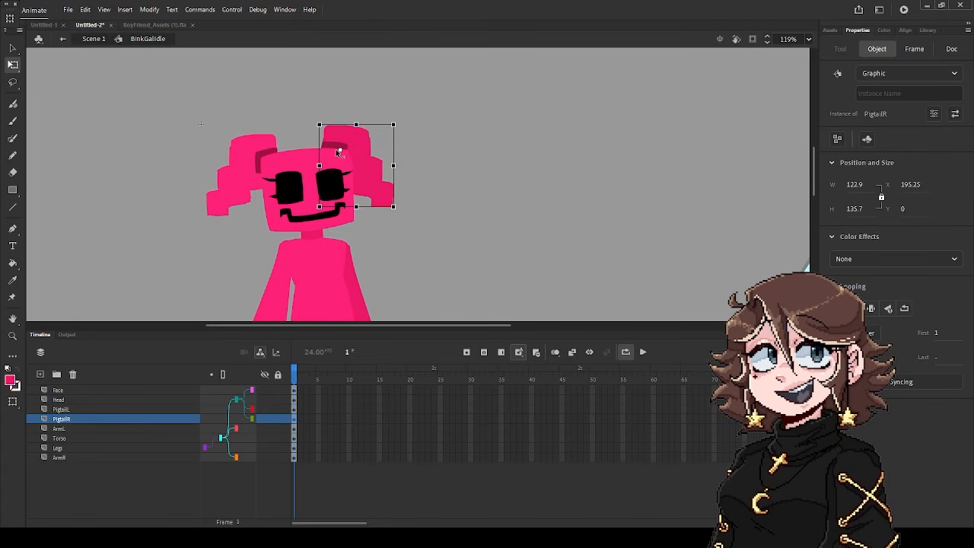
Delete the stray pink shape beside the opposite pigtail from inside the PigtailL symbol, and return to BinkGalIdle
click(249, 152)
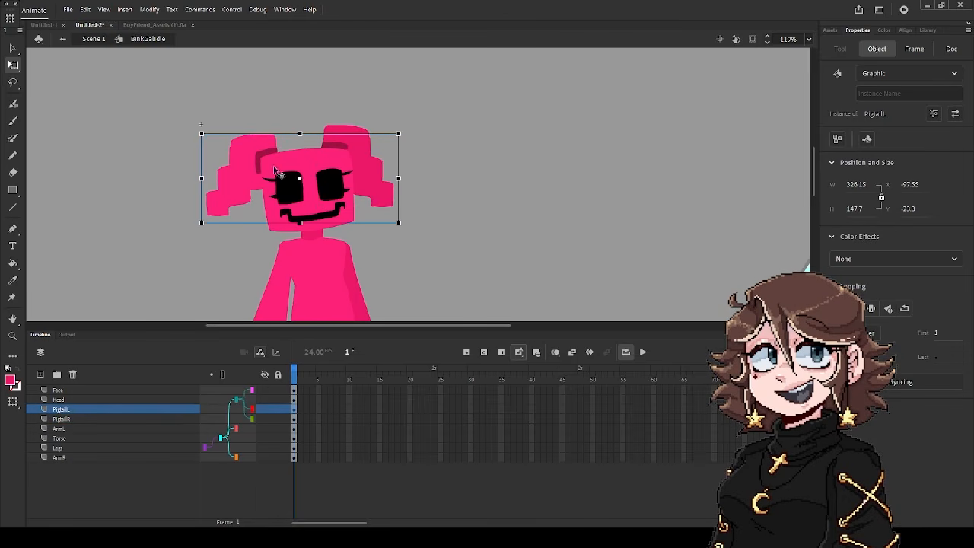
click(224, 102)
click(234, 162)
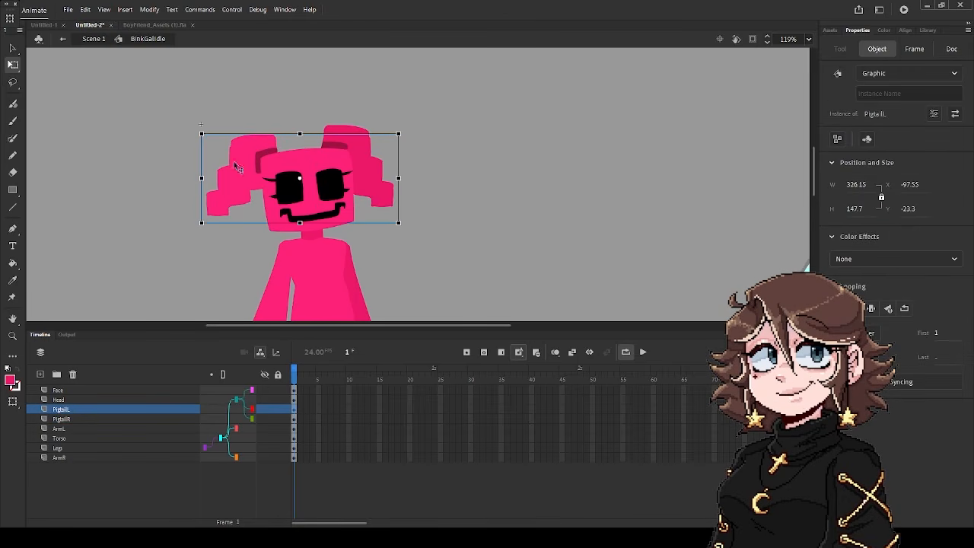
double_click(228, 205)
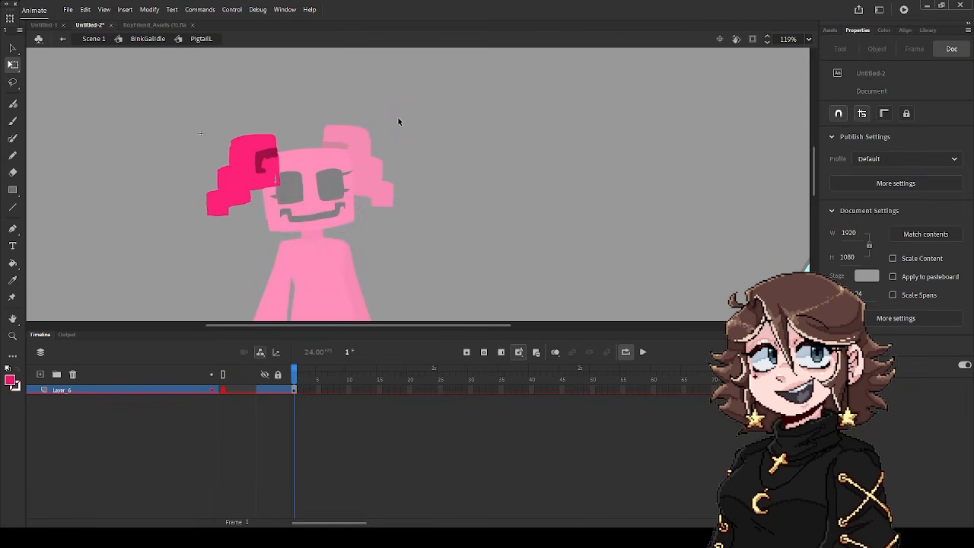
drag(322, 124, 436, 267)
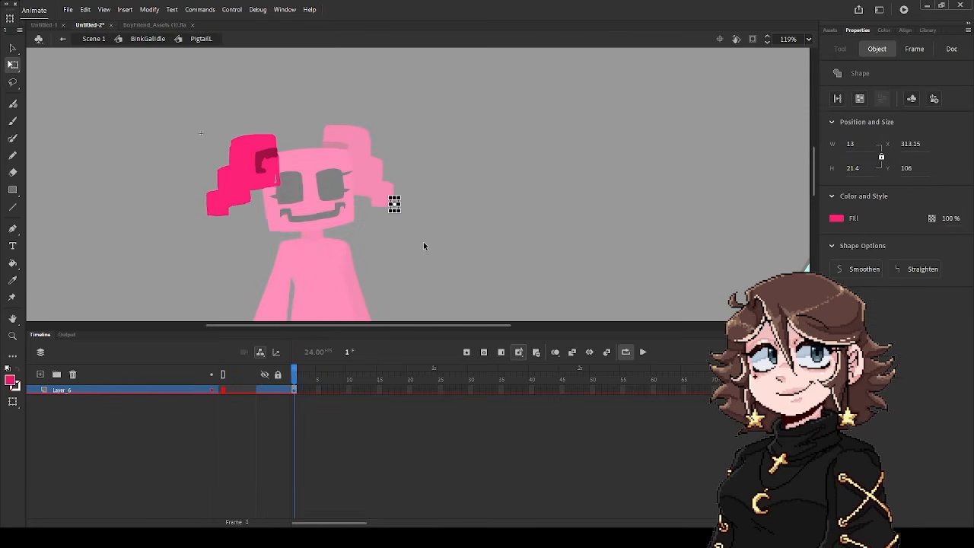
key(Delete)
click(62, 39)
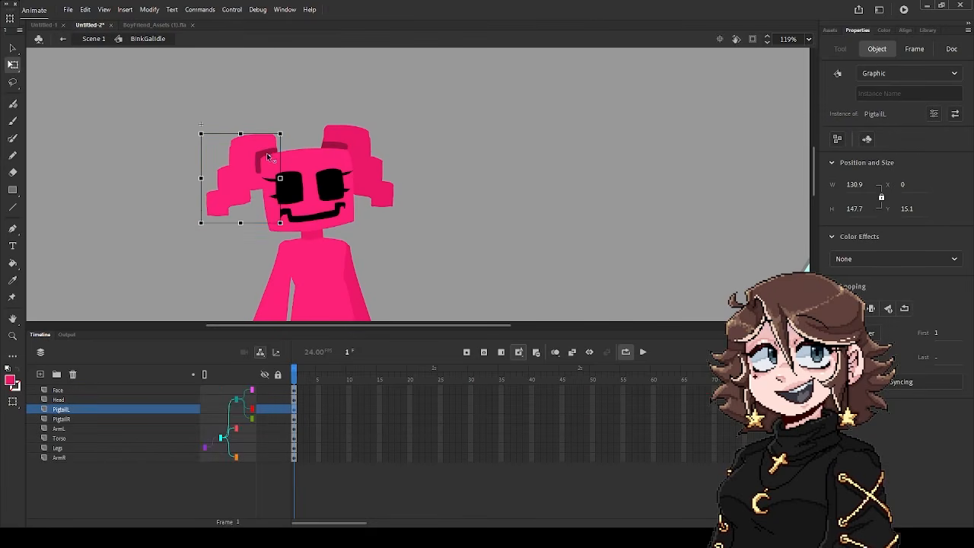
Check the transformation points of PigtailR, both arms, the torso and the legs
click(107, 419)
click(114, 428)
scroll(342, 213, down, 3)
click(106, 438)
click(106, 458)
scroll(342, 221, down, 2)
click(327, 228)
scroll(357, 132, down, 2)
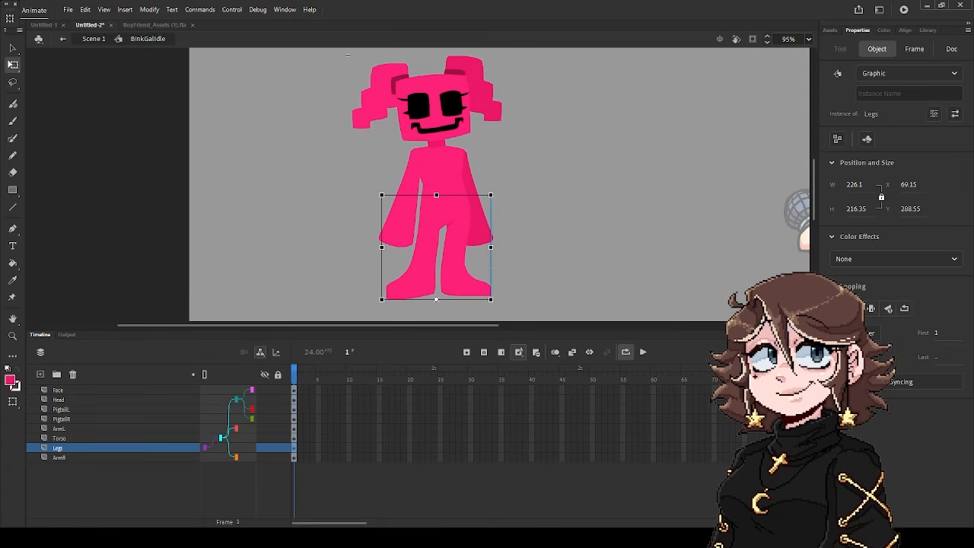
key(Escape)
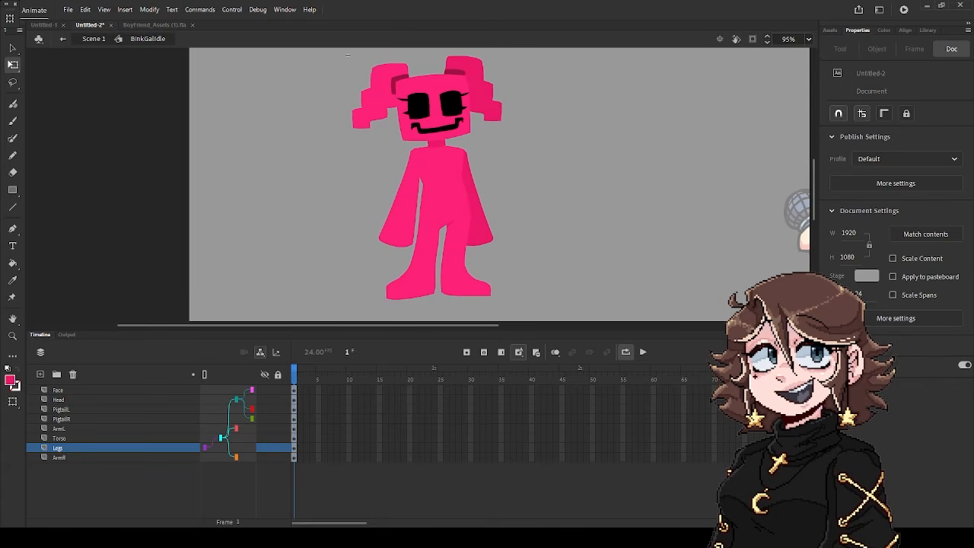
Move the head's transformation point to the horizontal centre of the head, just above its lower edge
click(457, 213)
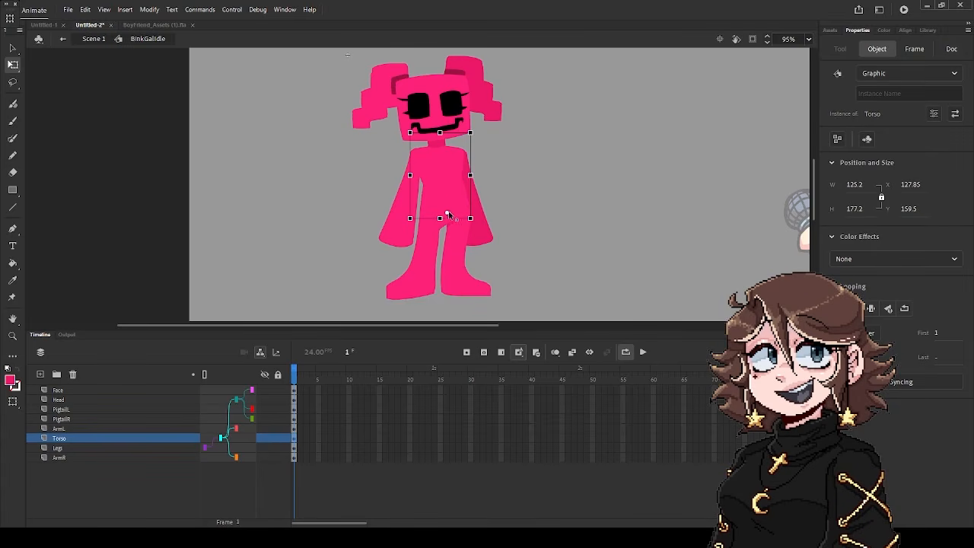
click(437, 85)
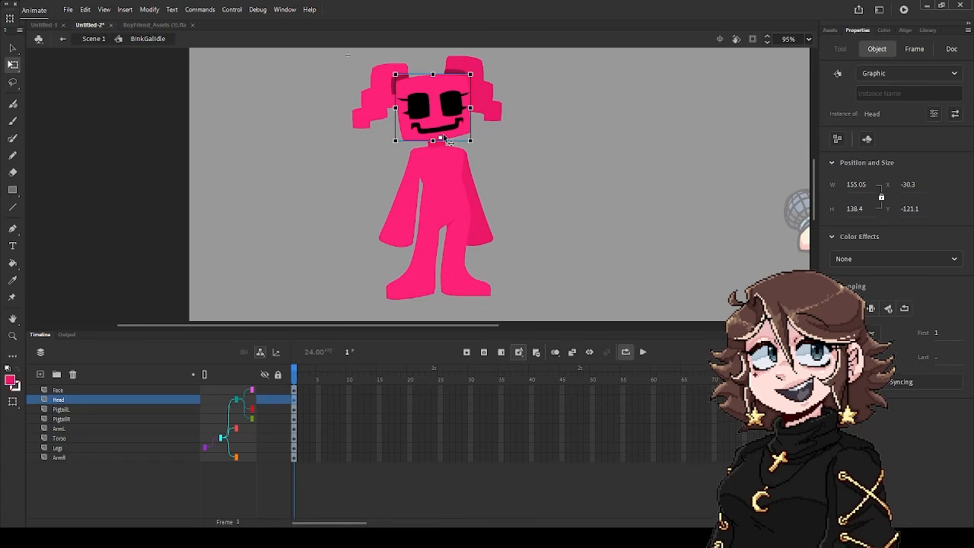
drag(443, 135, 434, 140)
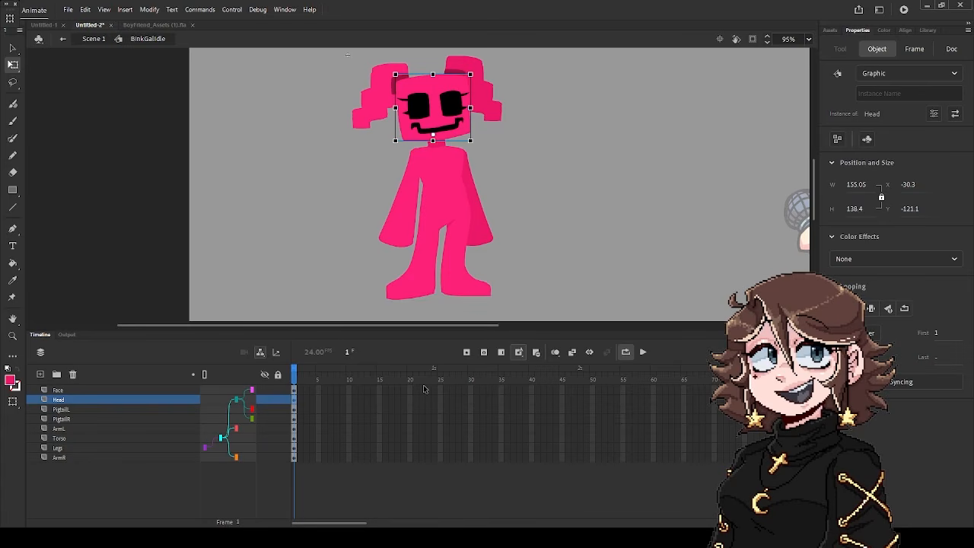
Extend all layers to frame 14 and insert keyframes on every layer at frame 7
click(373, 399)
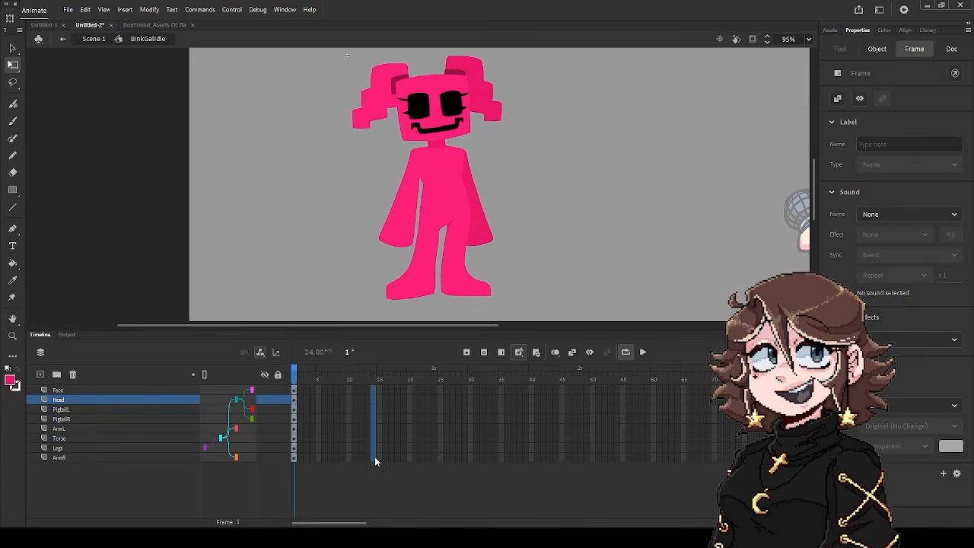
key(F5)
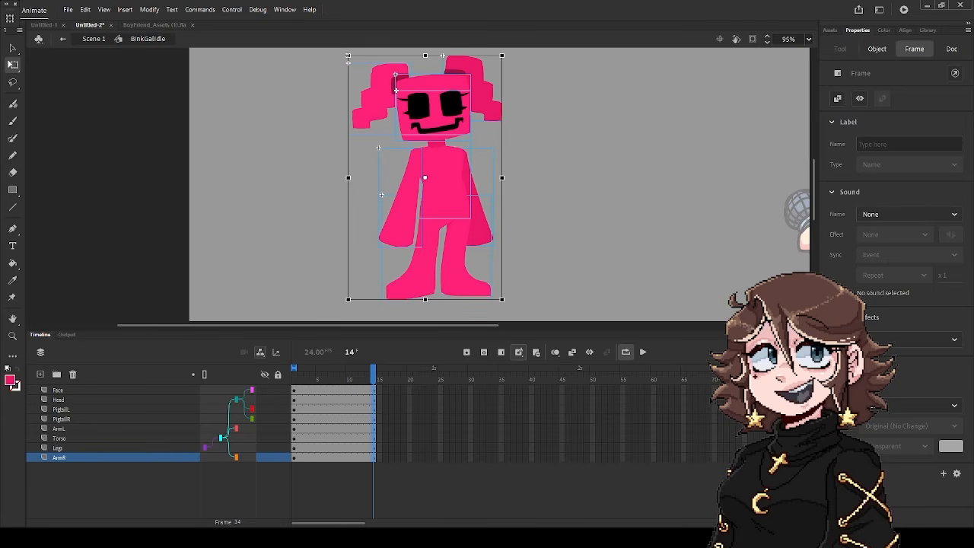
click(330, 457)
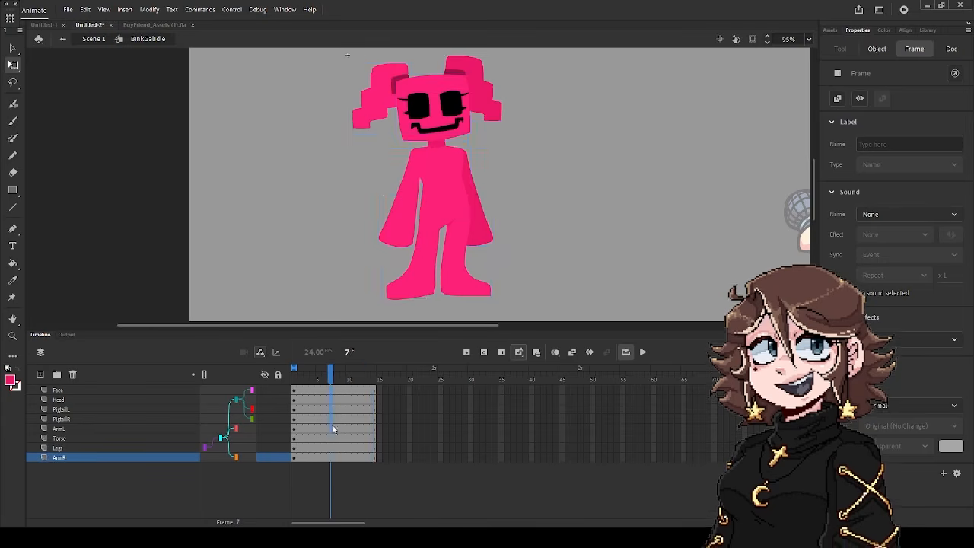
key(ctrl+a)
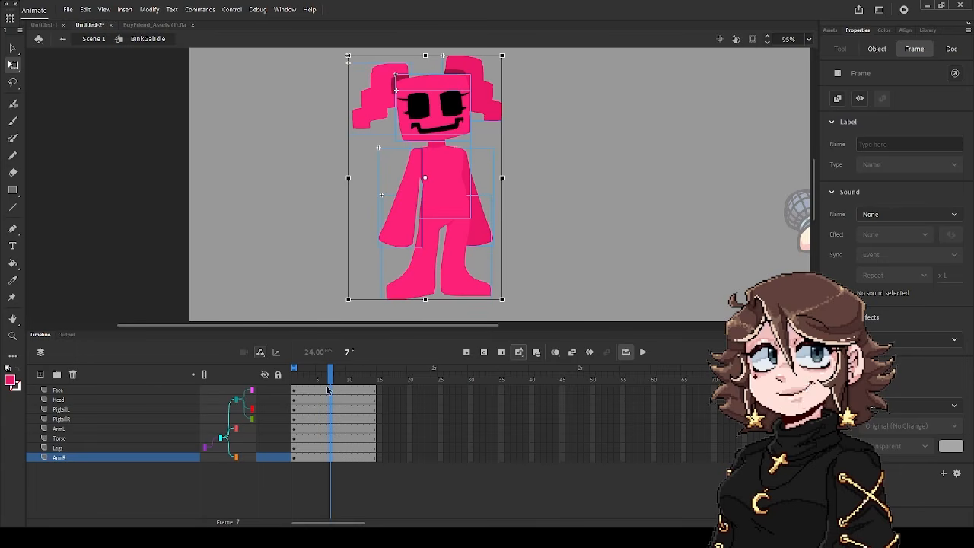
key(Return)
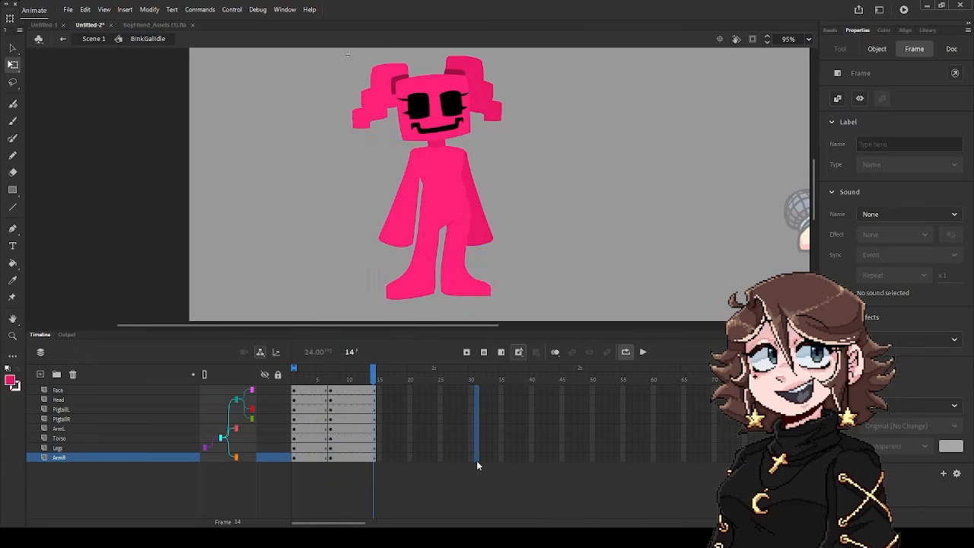
Set the loop playback range to cover frames 1 to 14
drag(477, 462, 477, 463)
key(F5)
key(ctrl+z)
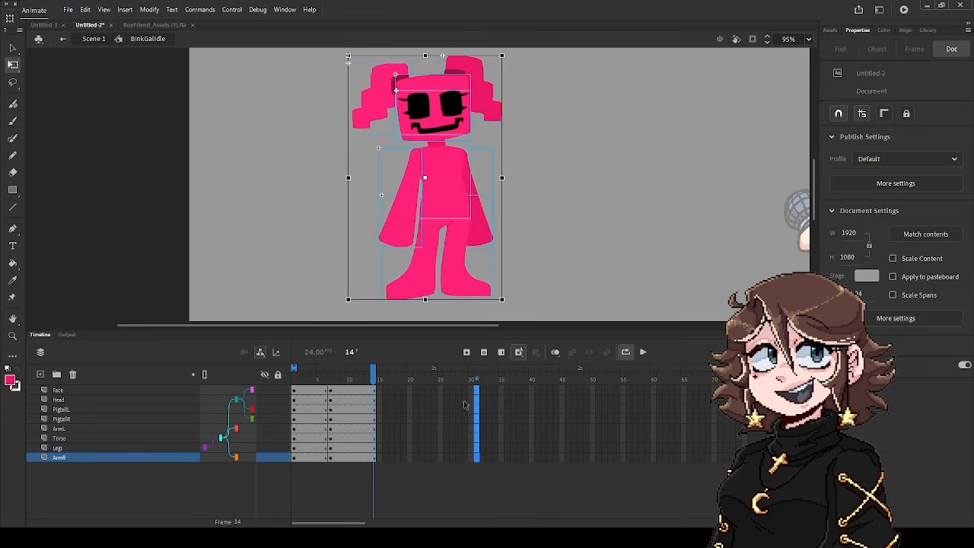
mouse_move(373, 372)
mouse_down()
mouse_move(294, 376)
mouse_move(373, 369)
mouse_up()
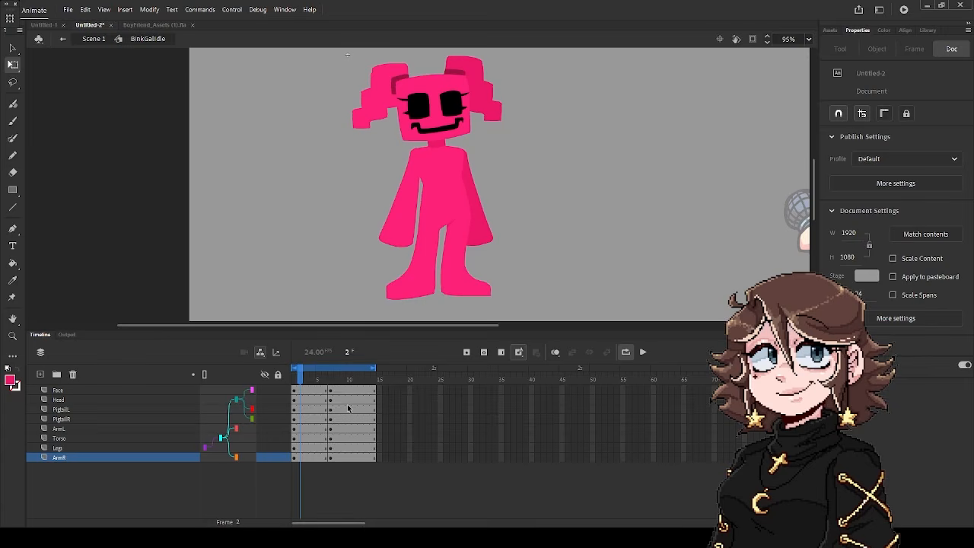
Squash the Legs on frame 1 to about 201.55 high and 238 wide, keeping the feet planted
click(434, 284)
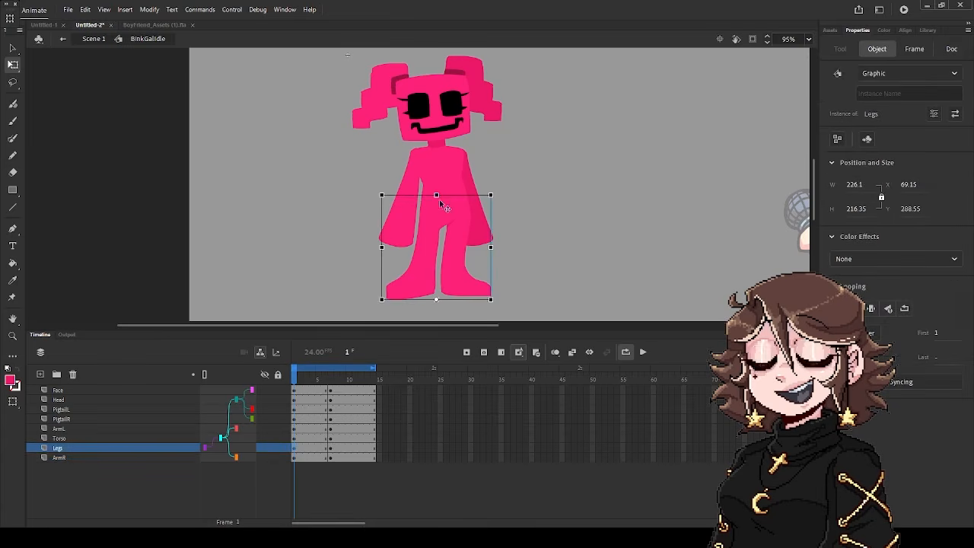
scroll(446, 192, up, 1)
scroll(446, 195, up, 1)
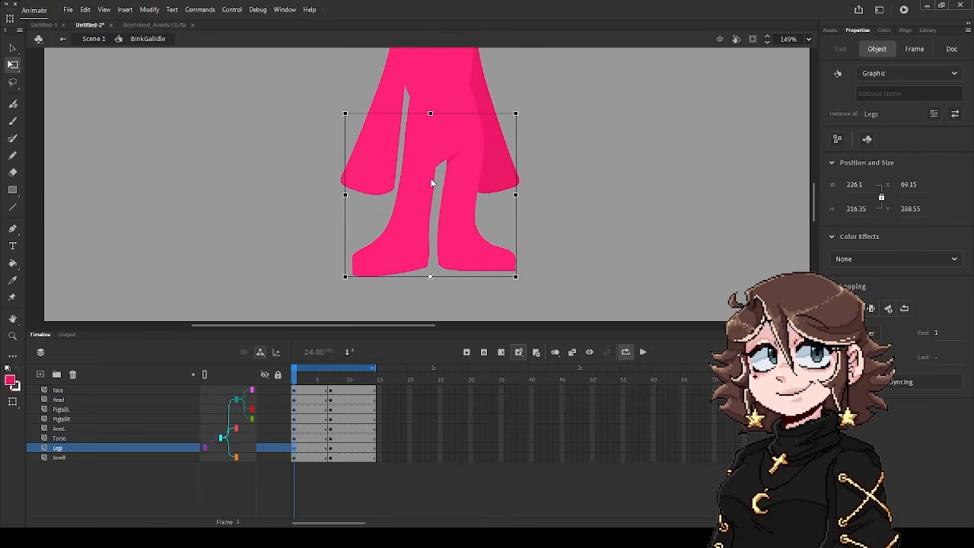
scroll(430, 191, down, 1)
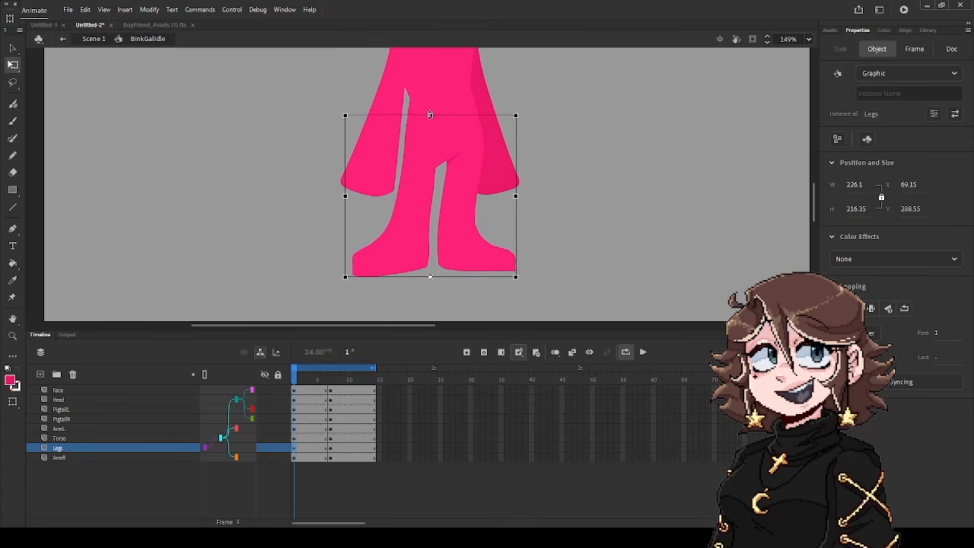
drag(430, 113, 429, 124)
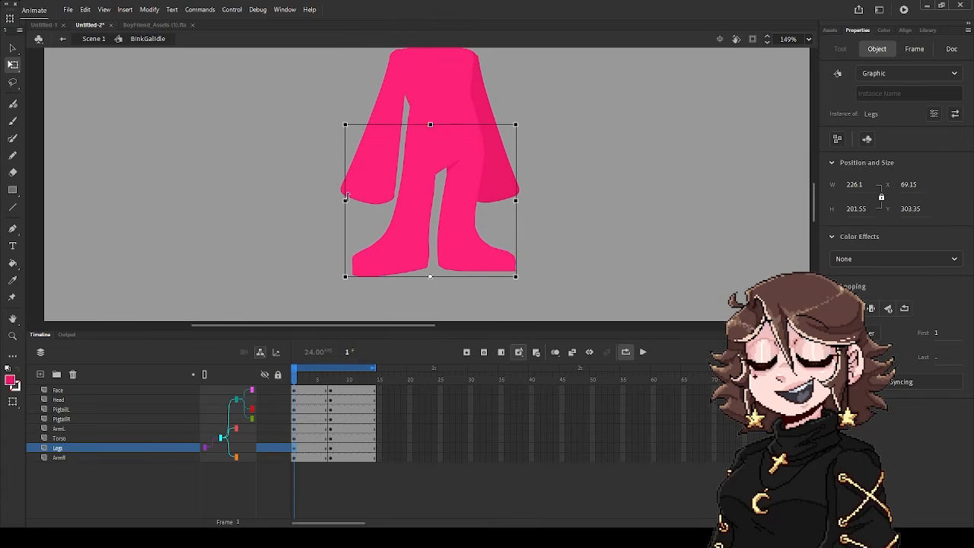
drag(346, 201, 342, 202)
Widen the Torso on frame 1 to about 132.75 without changing its height
scroll(442, 150, up, 3)
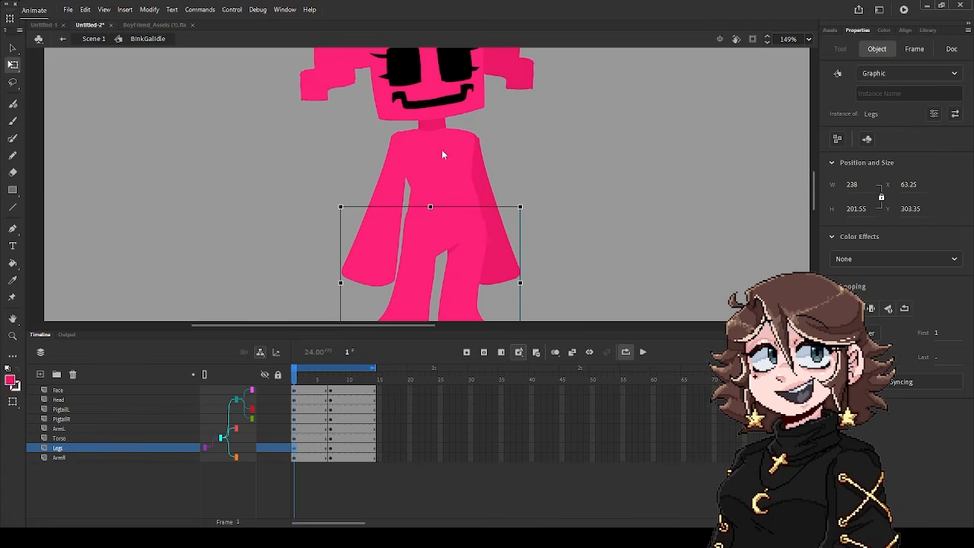
click(434, 183)
scroll(392, 179, up, 3)
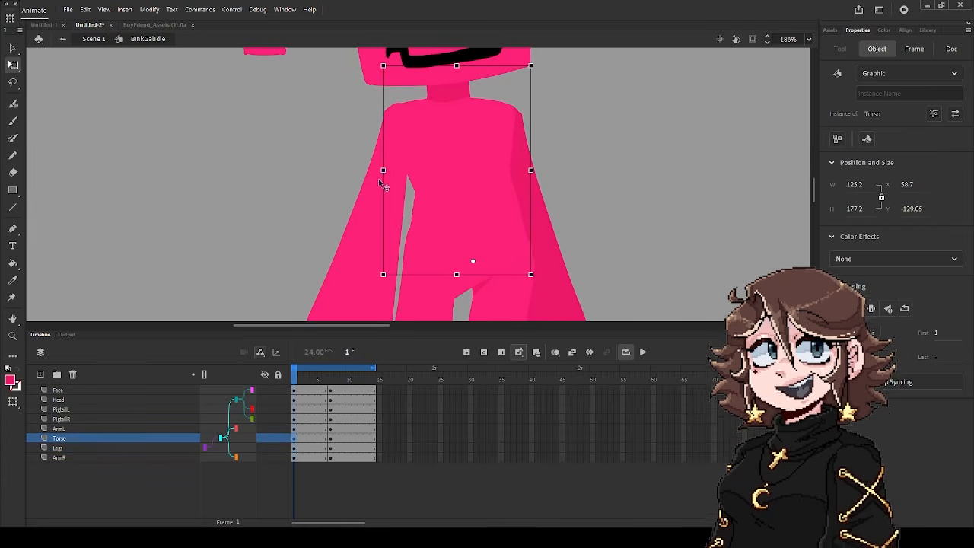
drag(382, 171, 378, 176)
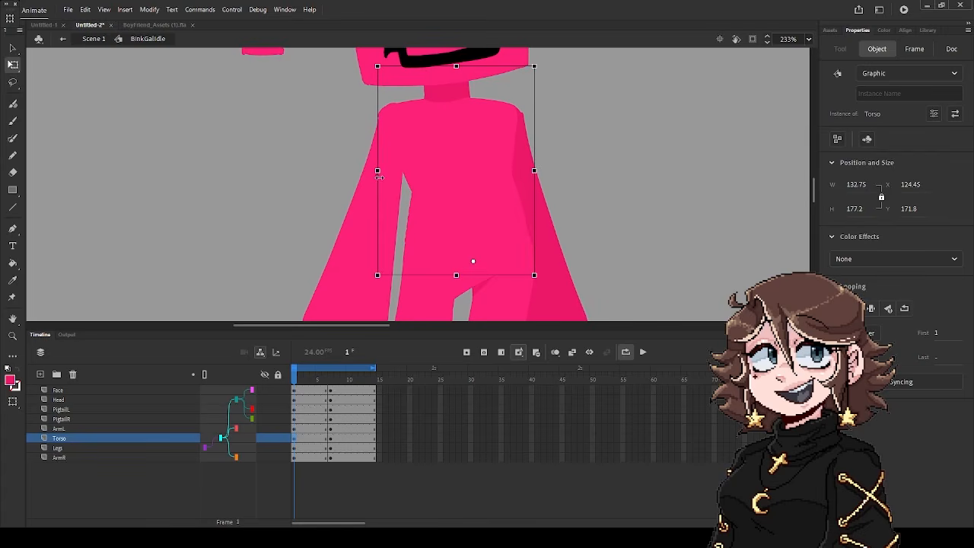
Play the looping idle to preview the leg and torso squash, and return to frame 1
key(ctrl+2)
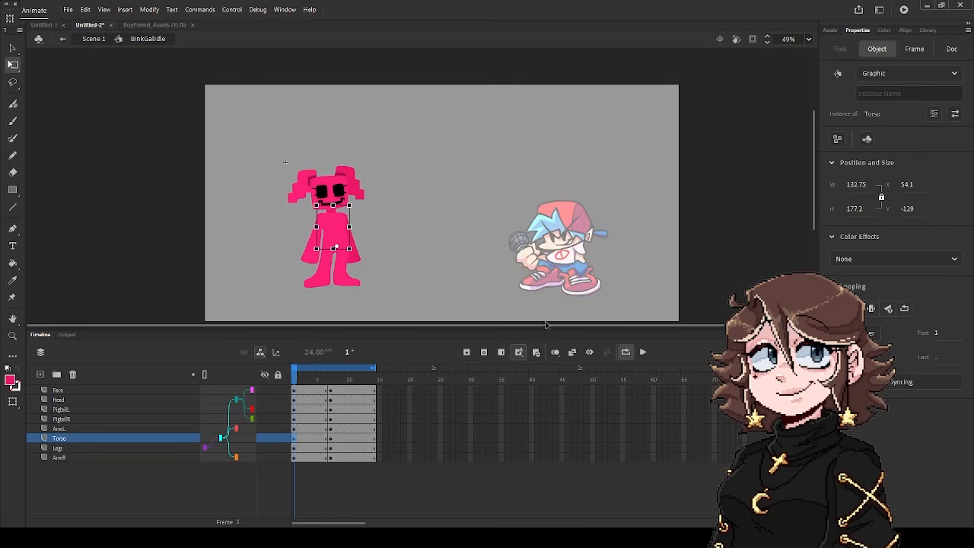
click(642, 352)
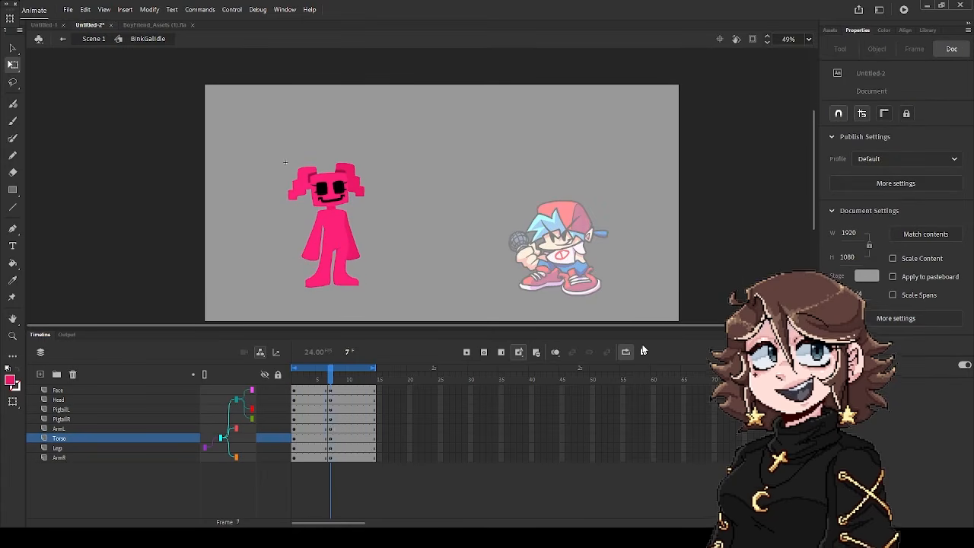
click(645, 352)
drag(338, 371, 294, 371)
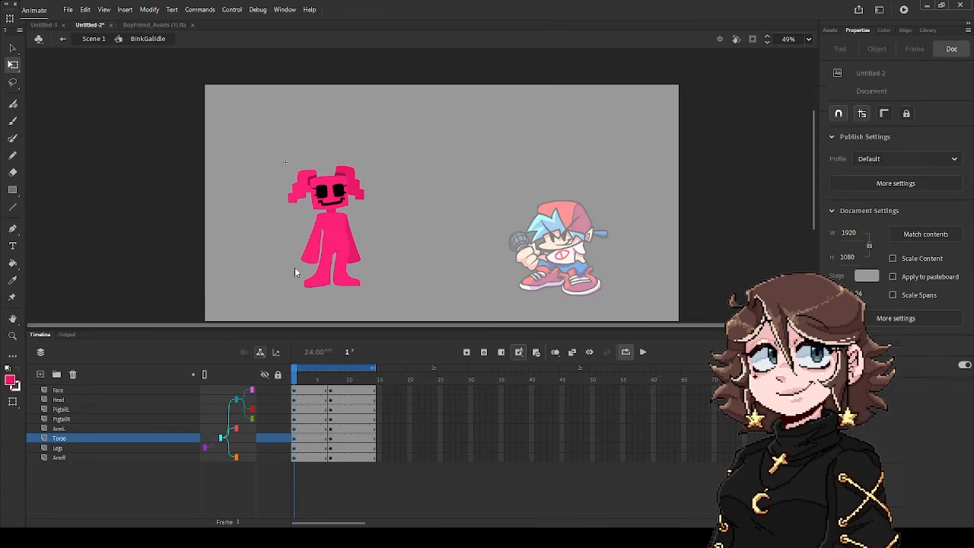
Rotate ArmL and ArmR slightly outward from the body on frame 1, and nudge ArmL a little away from the torso
scroll(313, 250, up, 5)
click(327, 258)
scroll(350, 230, down, 3)
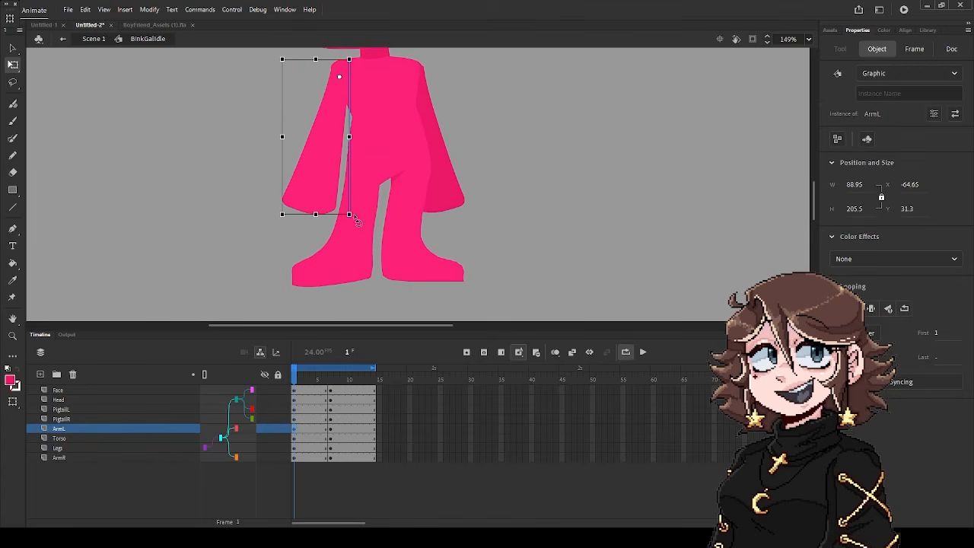
drag(356, 221, 344, 229)
click(451, 209)
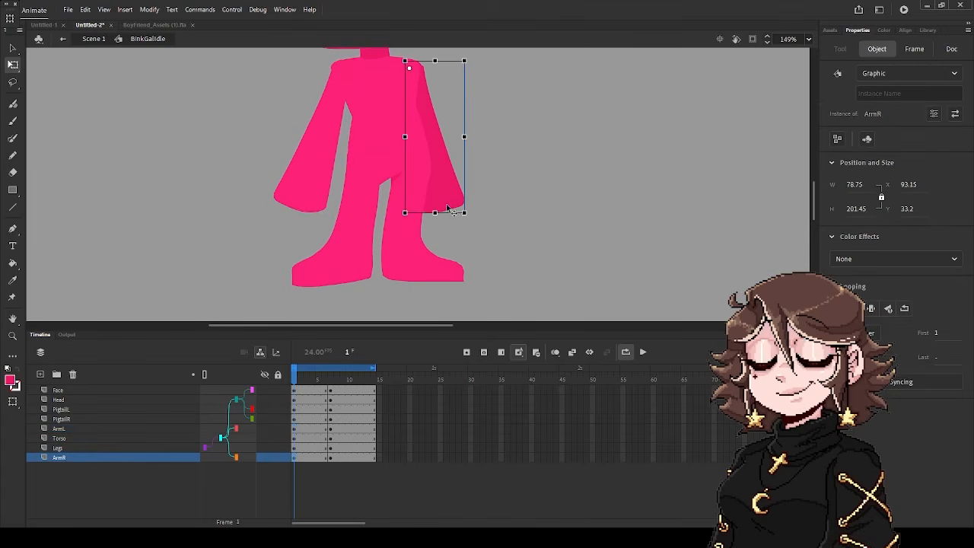
drag(477, 213, 490, 228)
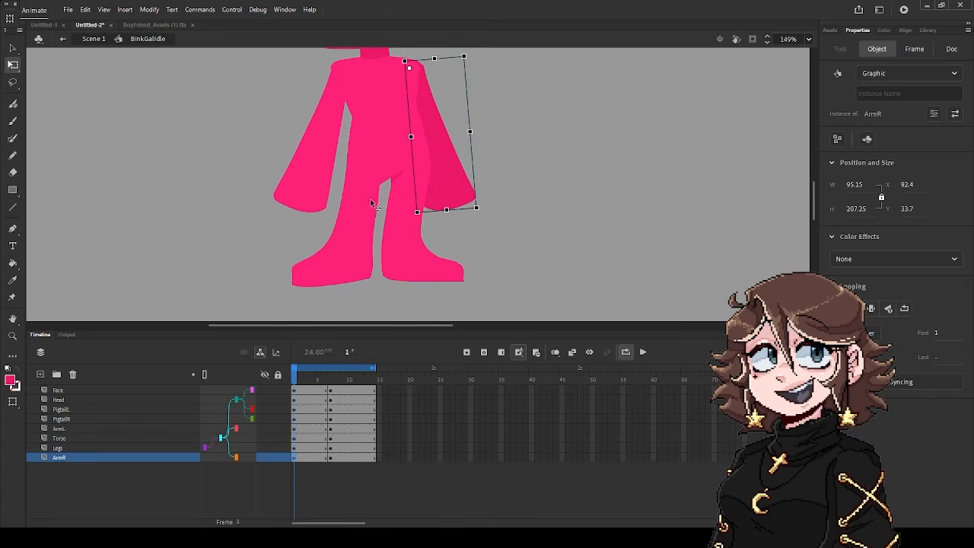
click(309, 178)
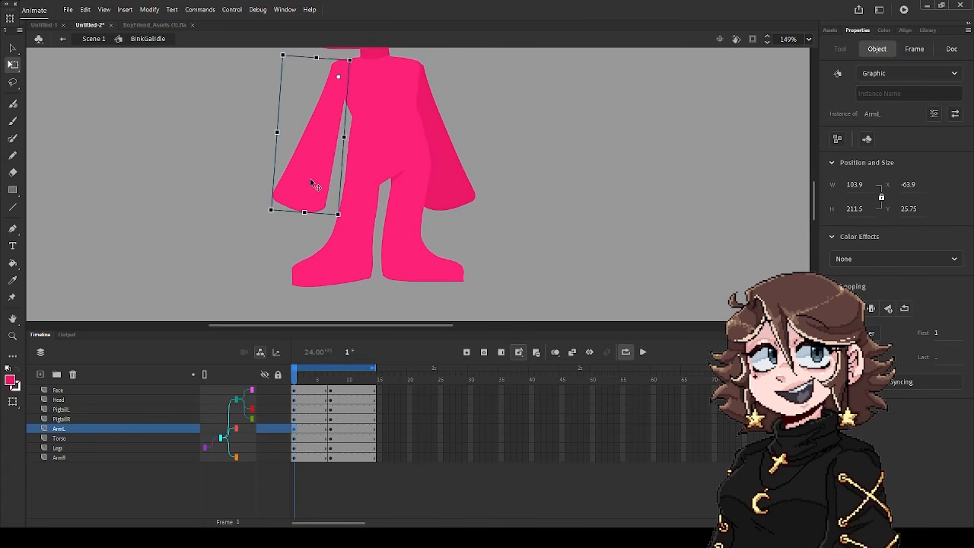
key(Left)
Play the loop to preview the arm movement, and return to frame 1
scroll(398, 143, down, 4)
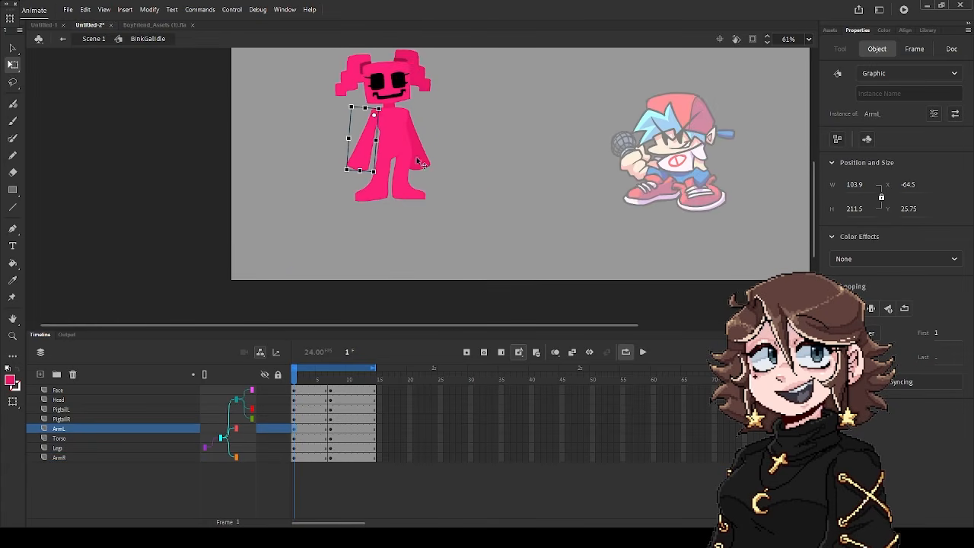
click(644, 353)
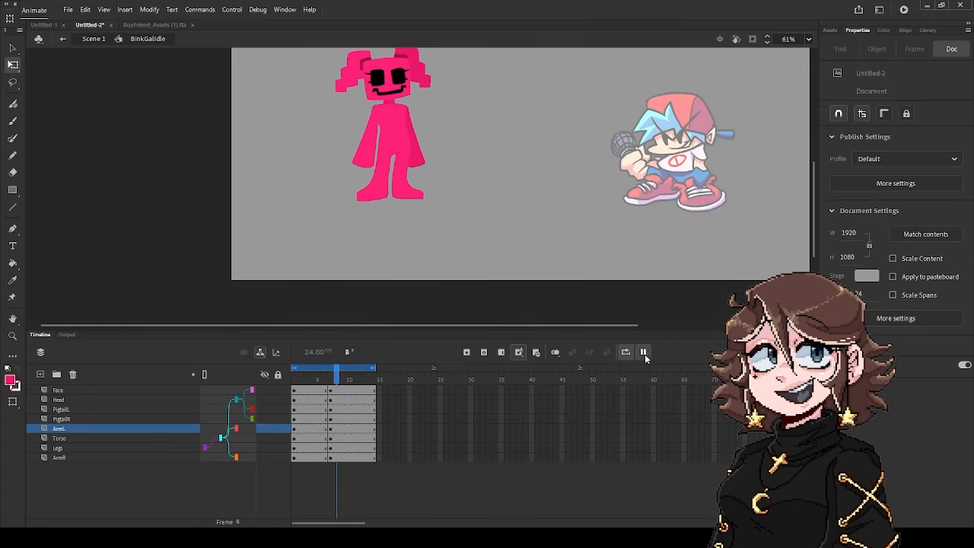
click(644, 354)
drag(347, 377, 293, 375)
Tilt the Head slightly clockwise on frame 1 and nudge it down toward the shoulders
scroll(386, 61, up, 4)
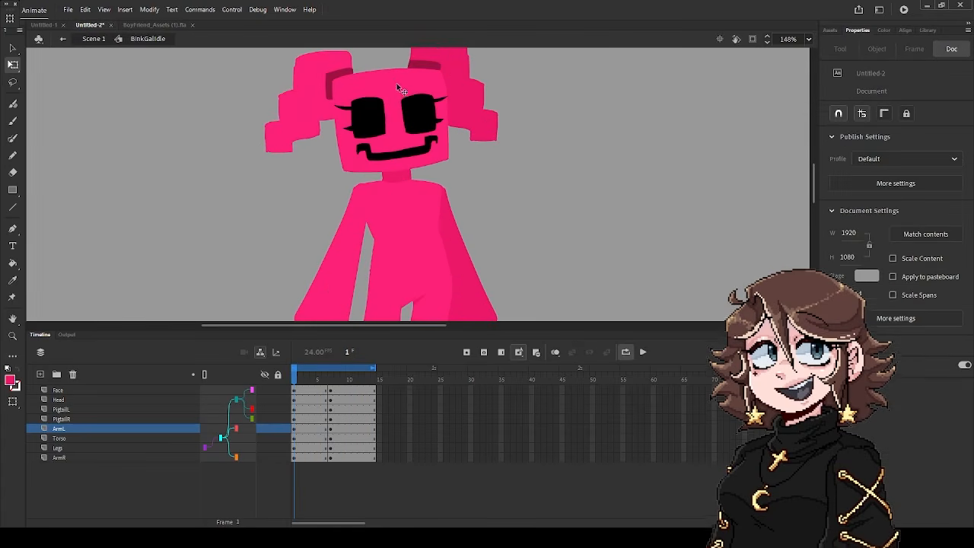
click(394, 83)
drag(459, 78, 460, 84)
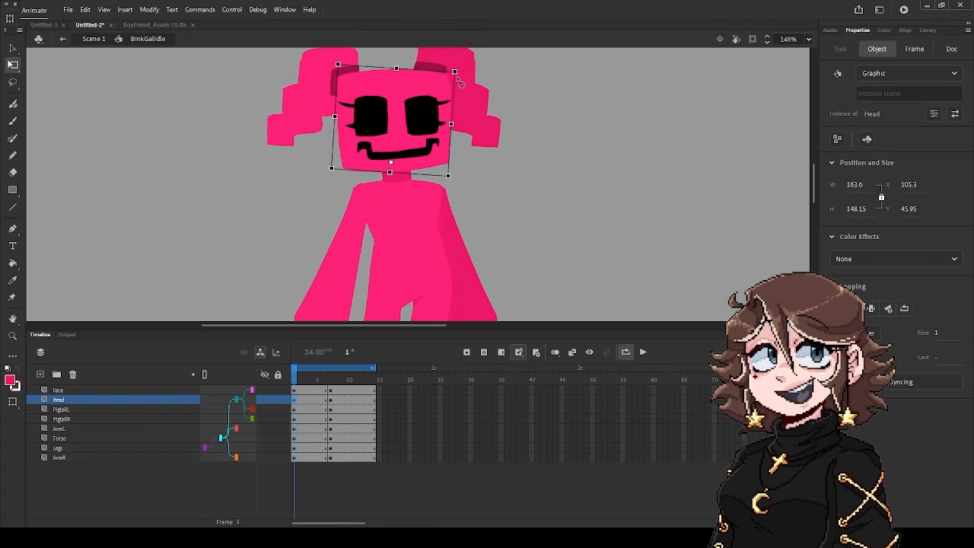
key(Down)
key(Down)
key(Down)
key(Down)
key(Down)
key(Down)
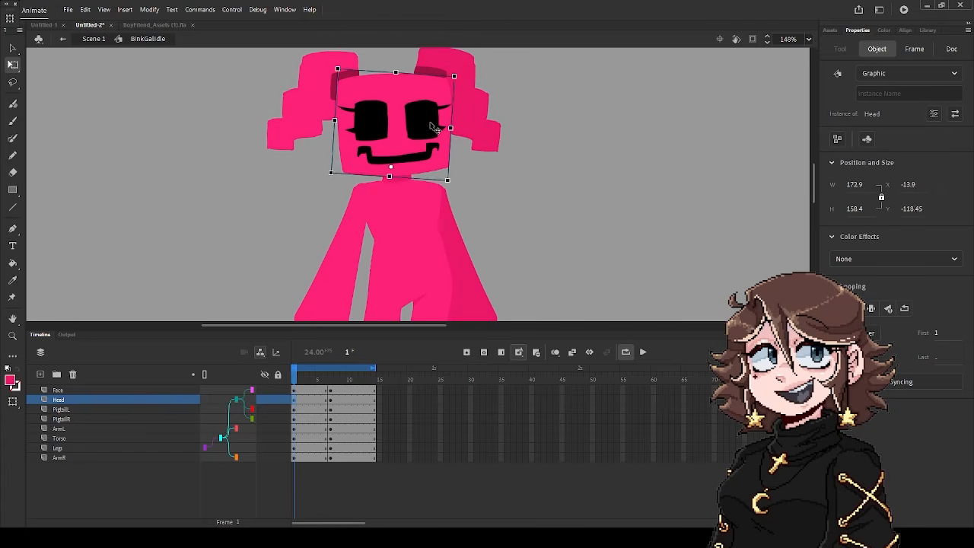
key(Down)
key(Down)
Try nudging the Head up and down to different heights above the shoulders on frame 1, and undo the nudges
scroll(431, 127, down, 4)
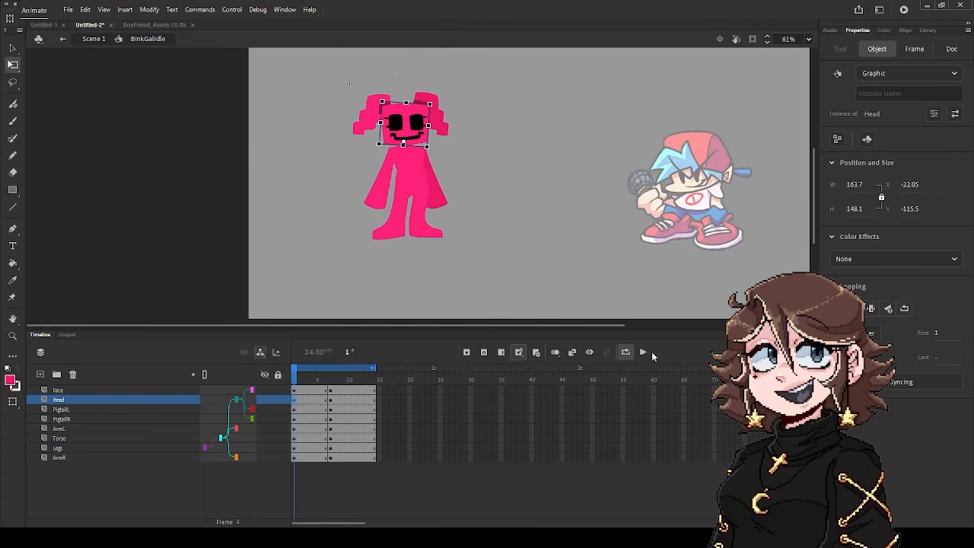
key(Up)
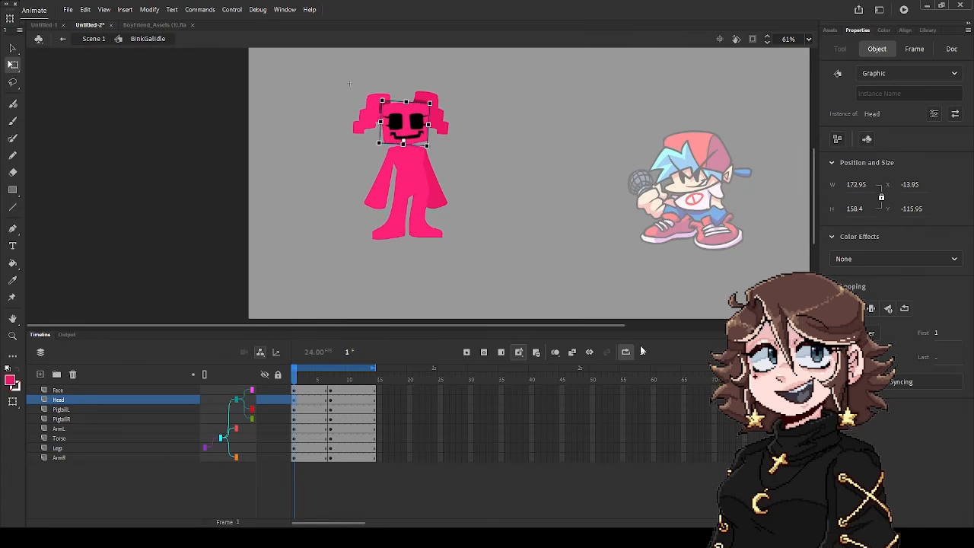
key(shift+Down)
key(Up)
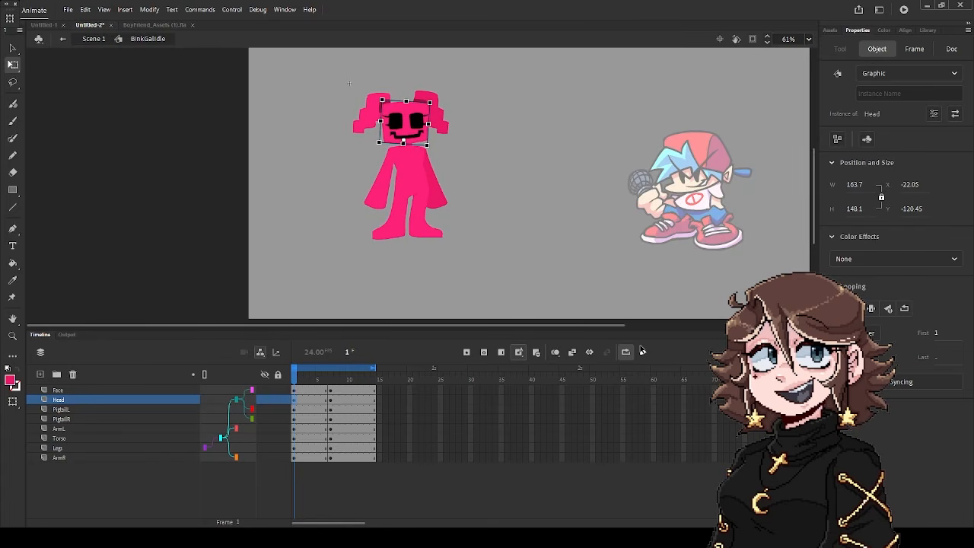
key(shift+Up)
key(shift+Up)
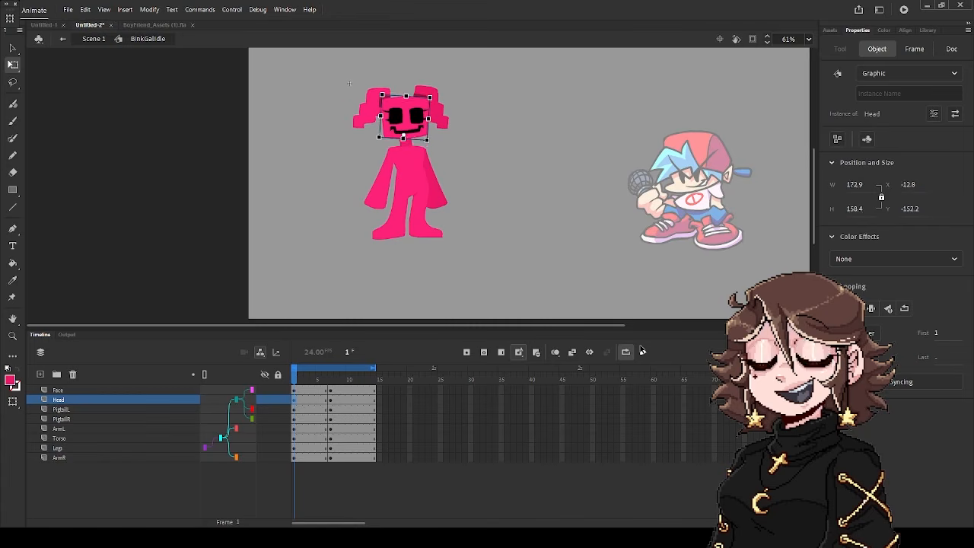
key(shift+Down)
key(shift+Down)
key(shift+Down)
key(ctrl+z)
key(ctrl+z)
key(ctrl+z)
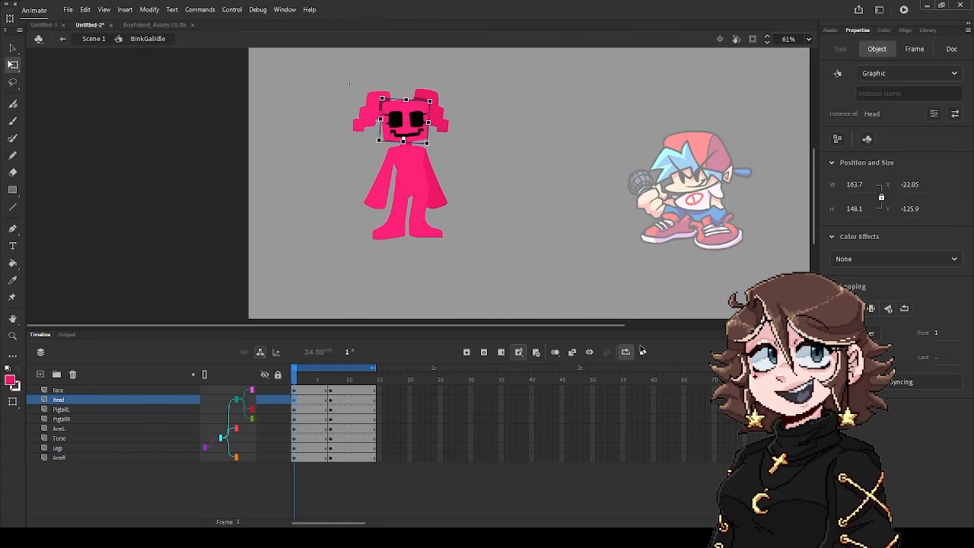
click(405, 128)
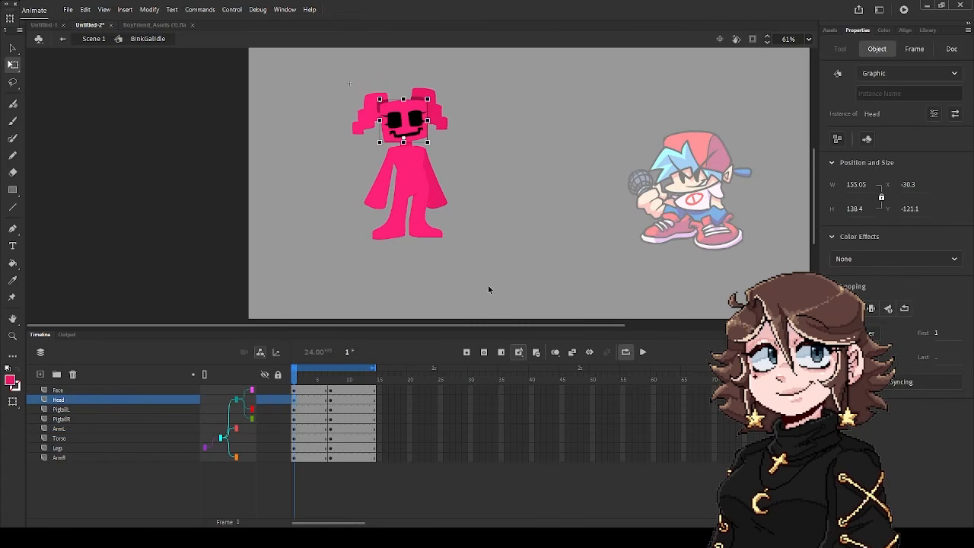
Nudge the Head slightly down toward the shoulders on frame 1, and play the loop to preview its movement
key(Down)
key(Down)
key(Down)
key(Down)
key(Down)
key(Up)
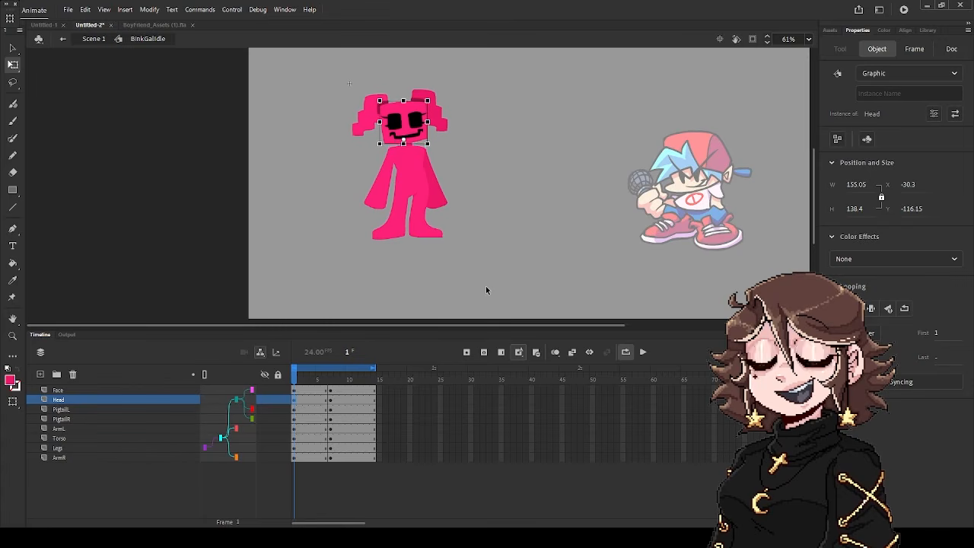
click(643, 353)
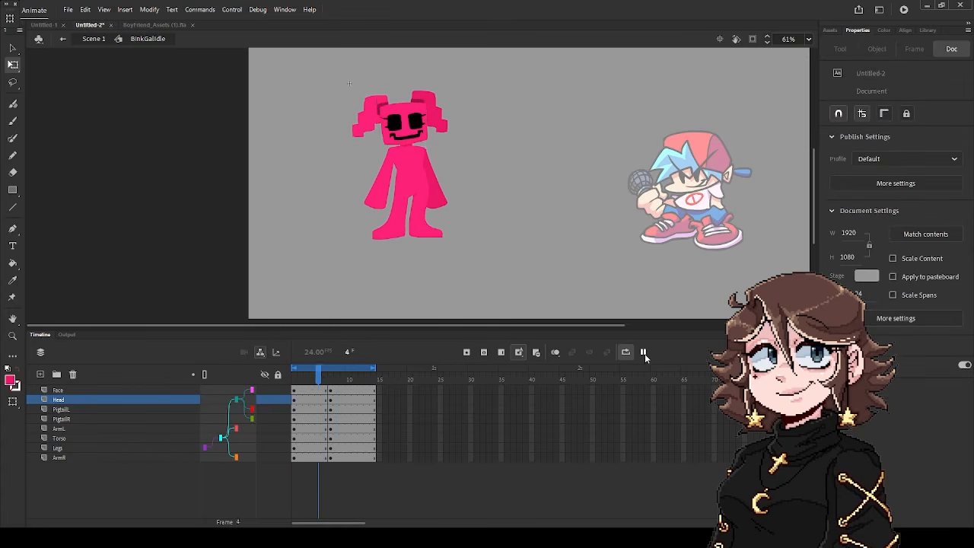
click(643, 352)
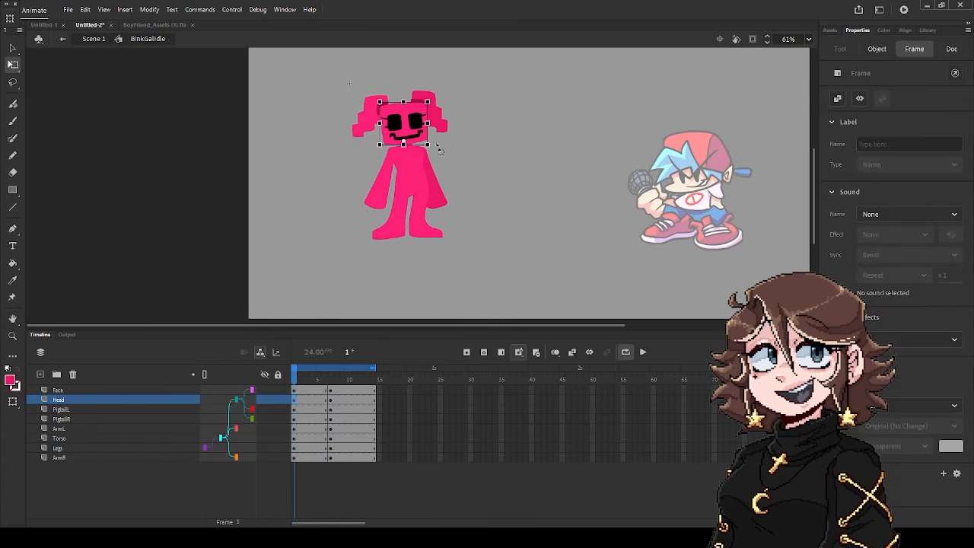
Rotate the Head slightly clockwise on frame 1 and nudge it further down onto the neck
scroll(422, 119, up, 4)
drag(431, 76, 446, 81)
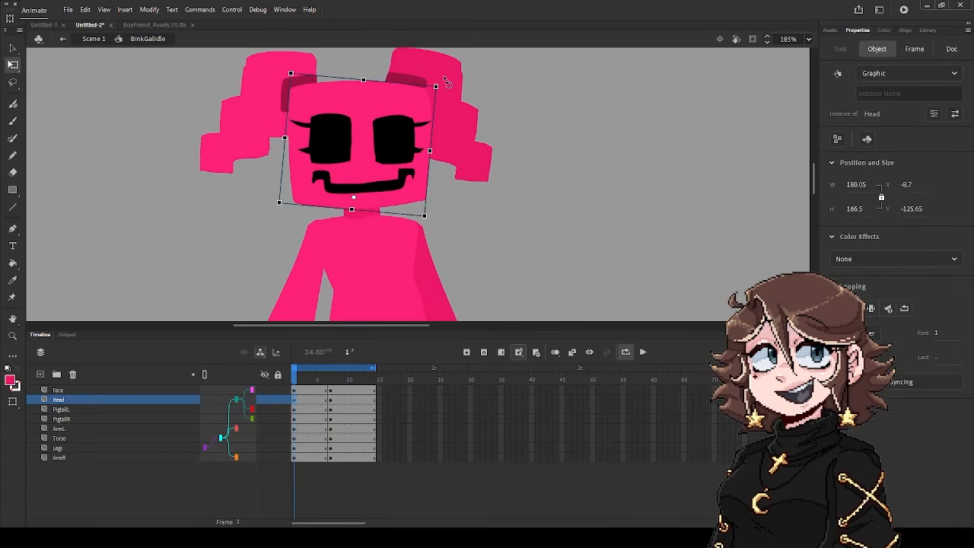
key(Down)
key(Down)
key(Down)
key(Down)
key(Down)
key(Down)
key(Down)
Play the looping idle to preview the adjusted head tilt, and stop playback
scroll(478, 117, down, 4)
click(645, 352)
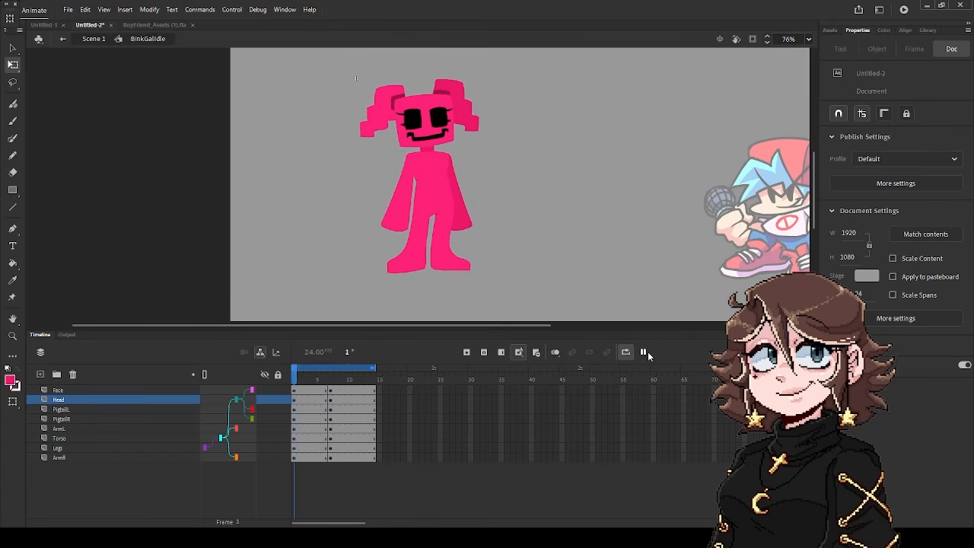
click(307, 408)
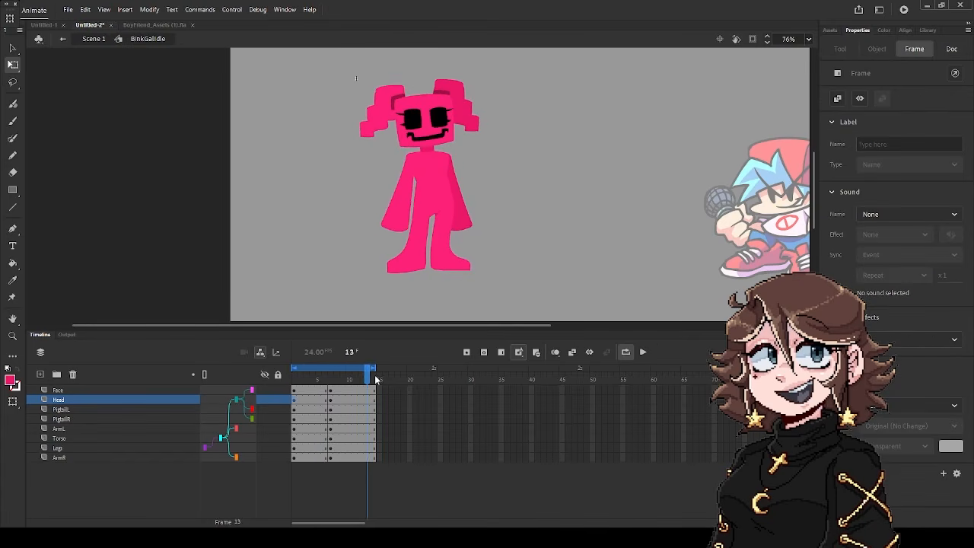
click(308, 457)
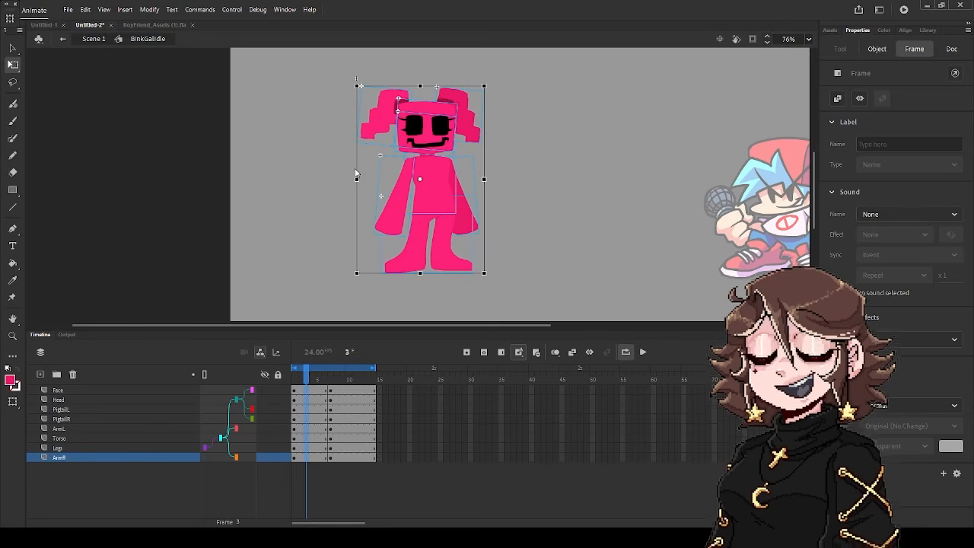
click(608, 236)
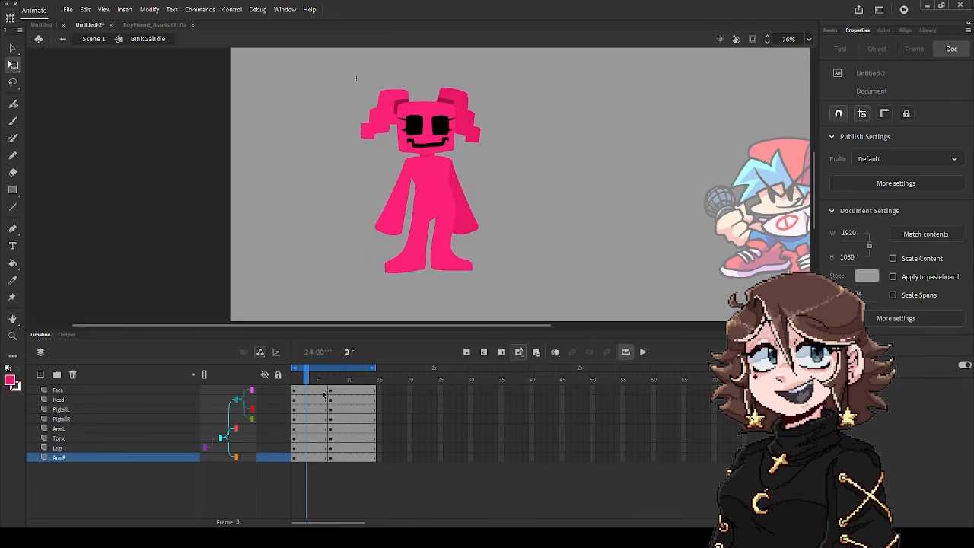
drag(314, 389, 311, 458)
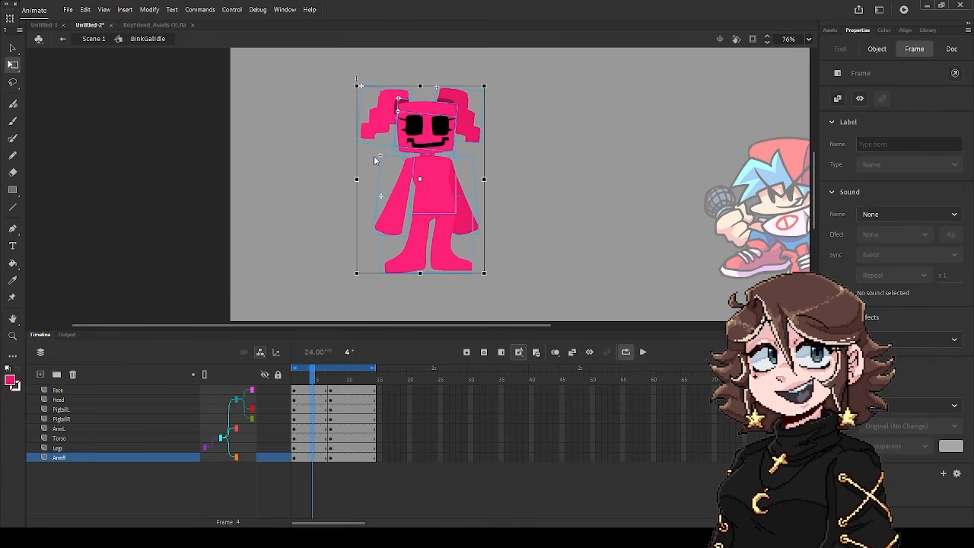
click(209, 302)
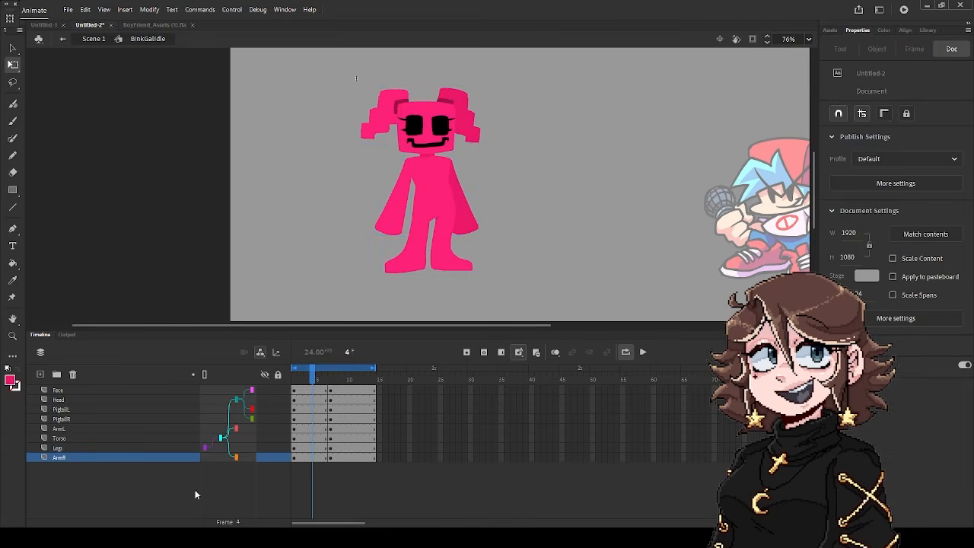
Move the Head layer's second-pose keyframe from frame 7 to frame 9 and play the idle animation to check the delay
click(335, 399)
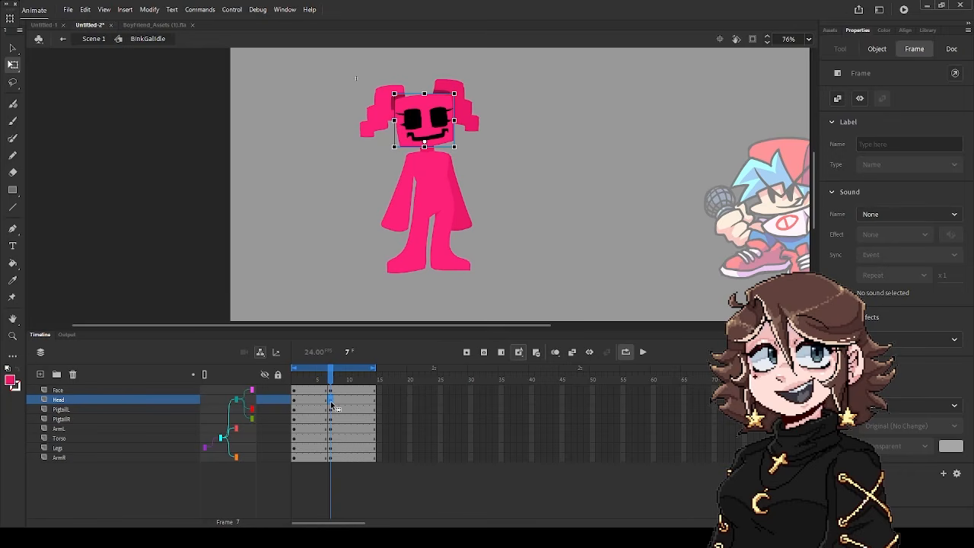
drag(332, 406, 342, 406)
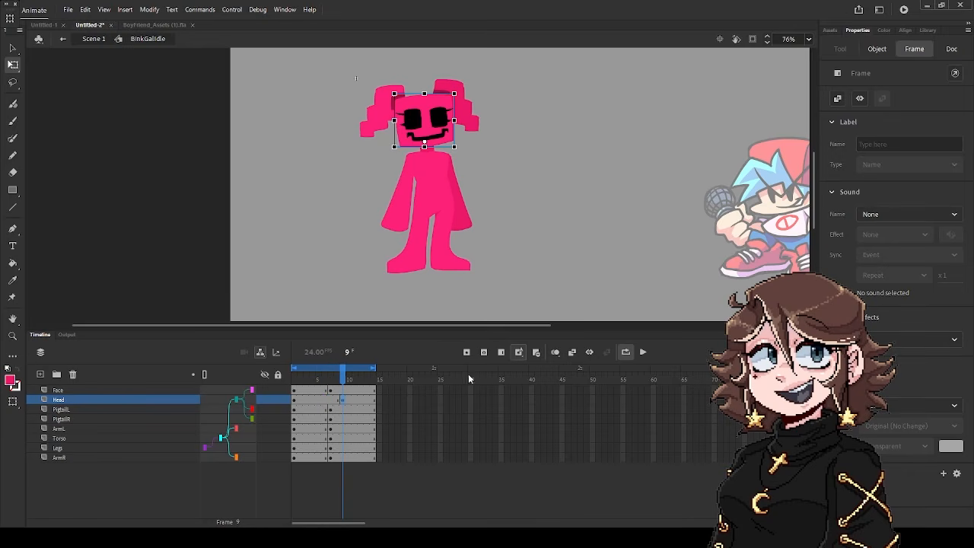
click(642, 353)
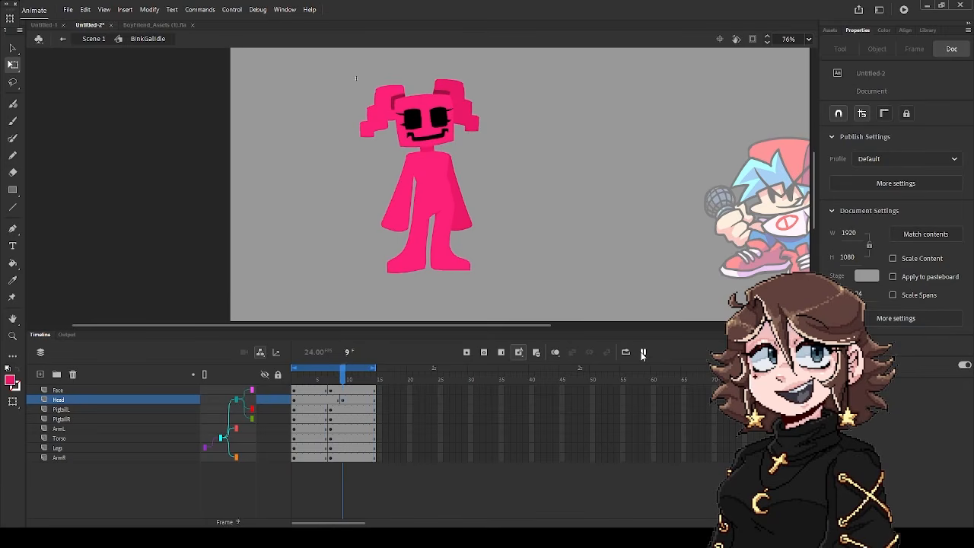
click(642, 353)
Create classic tweens on all layers from Face to ArmR between the first and second poses, and preview the playback
drag(372, 380, 315, 463)
click(302, 447)
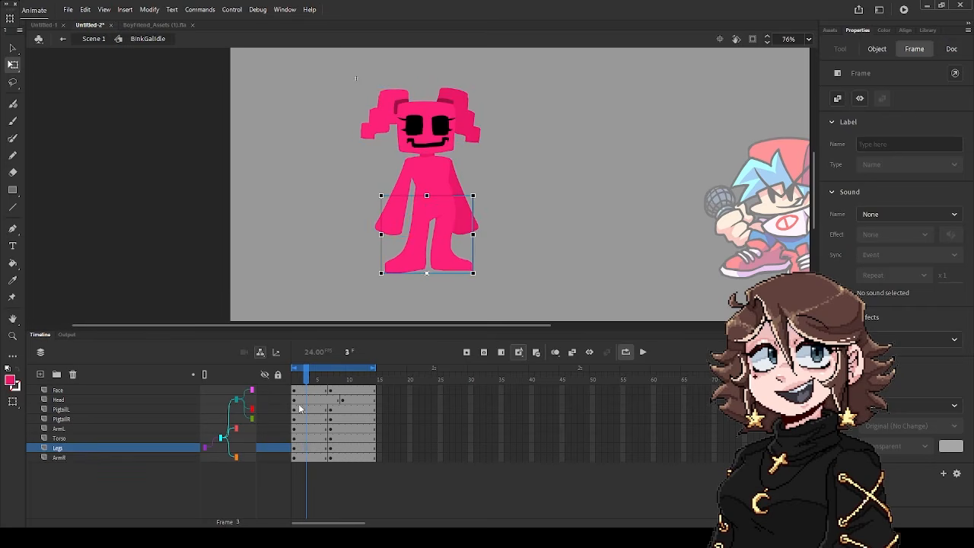
click(305, 393)
click(308, 457)
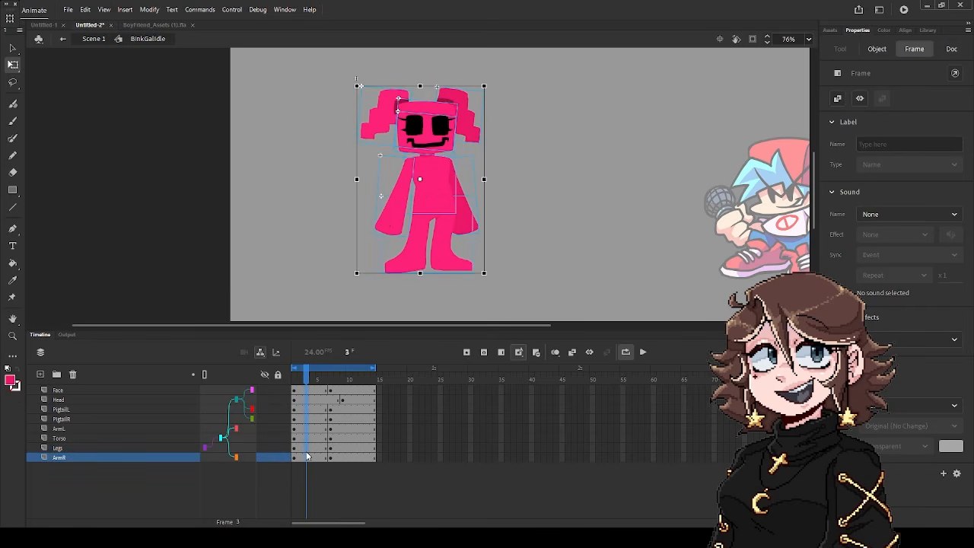
click(381, 156)
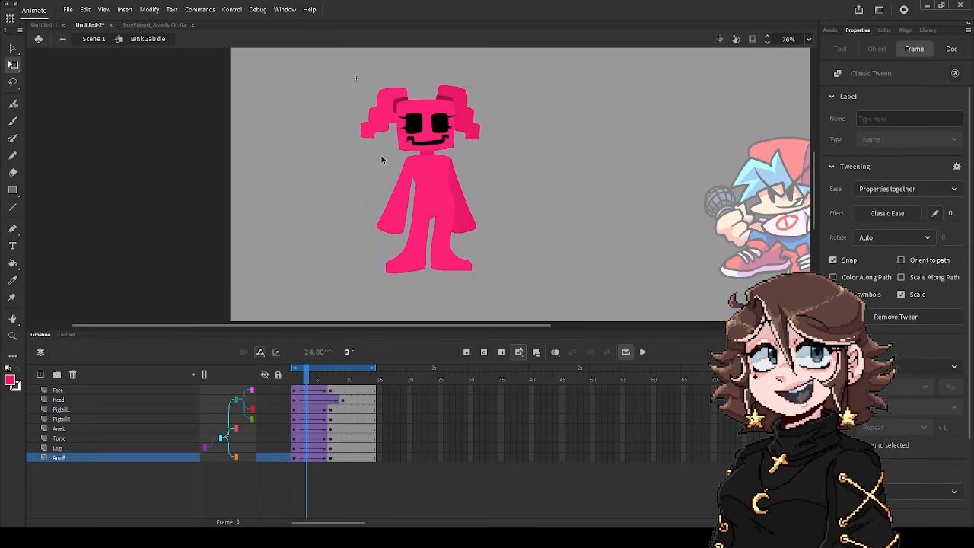
click(642, 352)
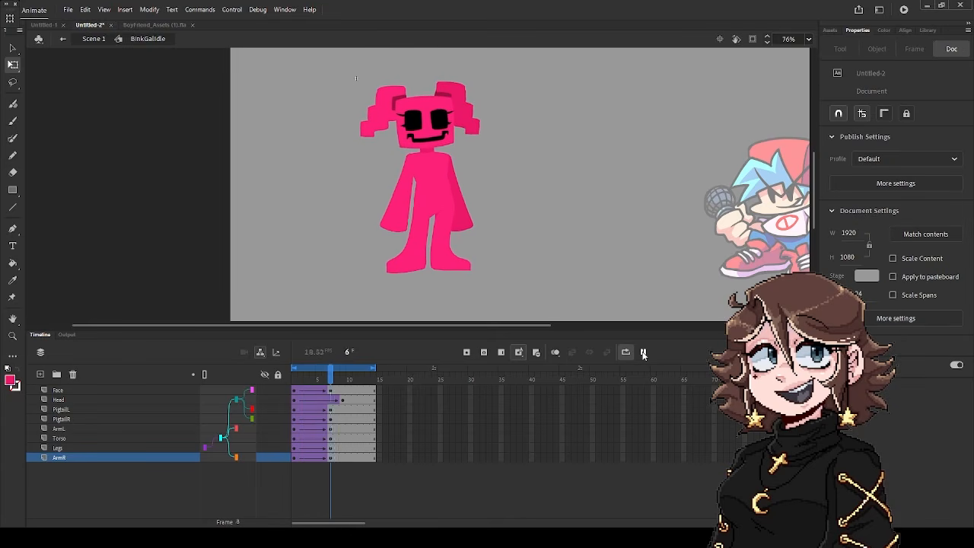
click(643, 352)
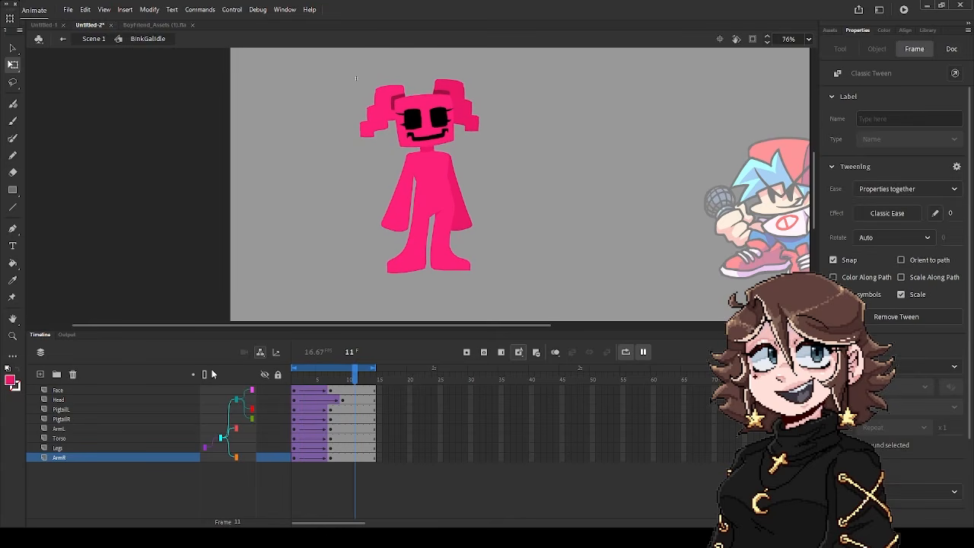
Apply an S-shaped custom ease named My Ease 1 to the tweens on all layers, with a slow start and slow end, and preview it
click(308, 434)
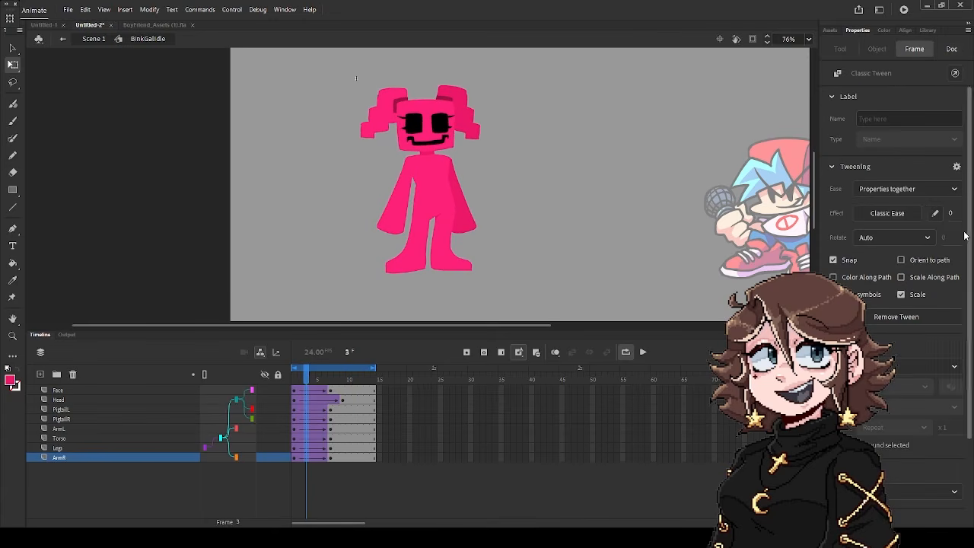
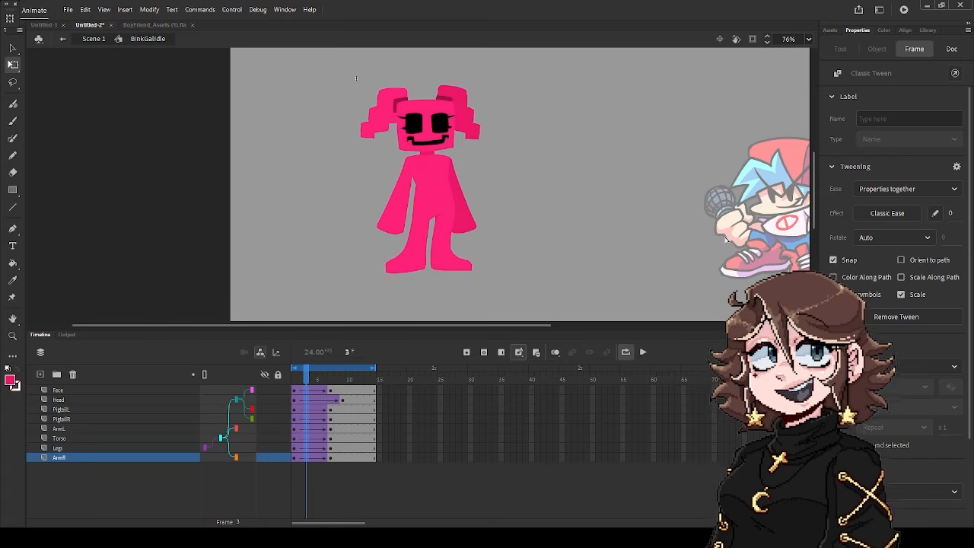
click(935, 214)
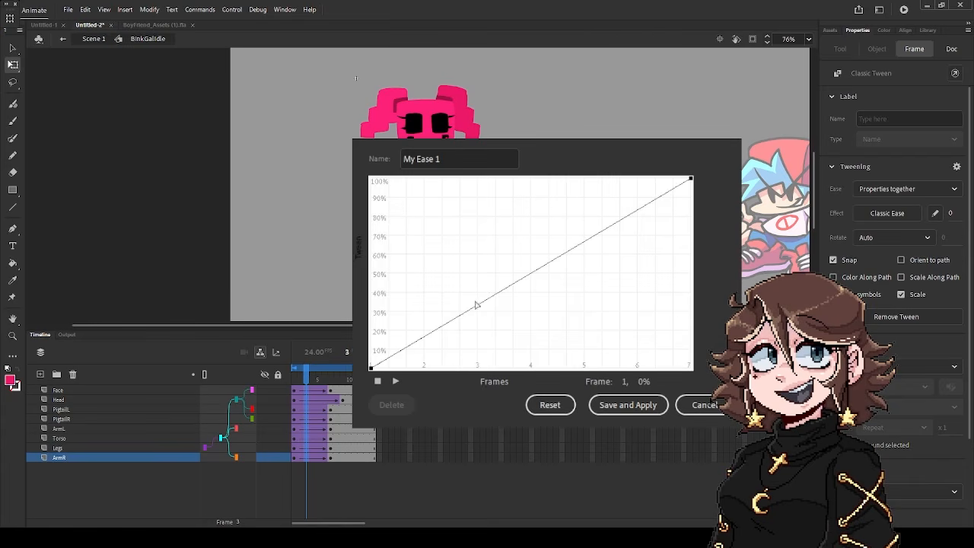
drag(476, 304, 598, 373)
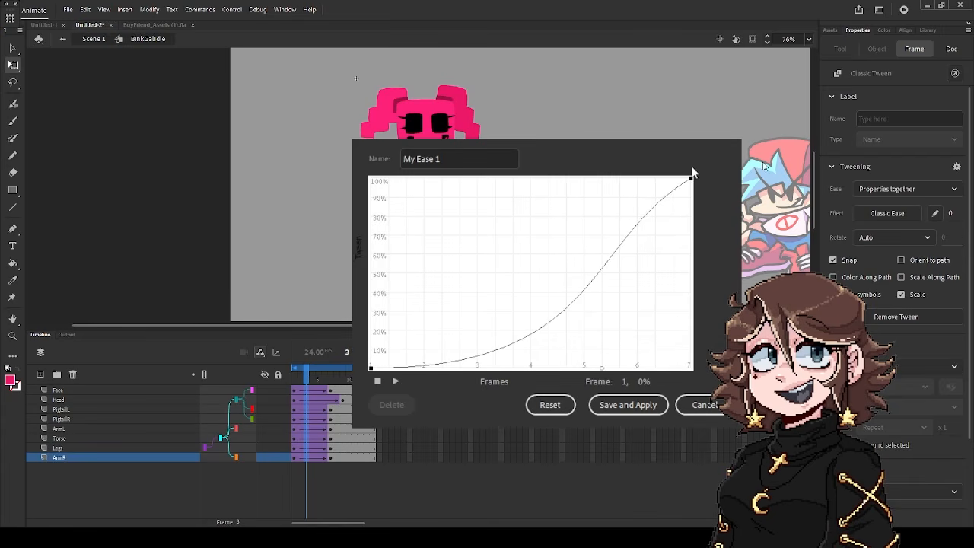
drag(584, 243, 408, 185)
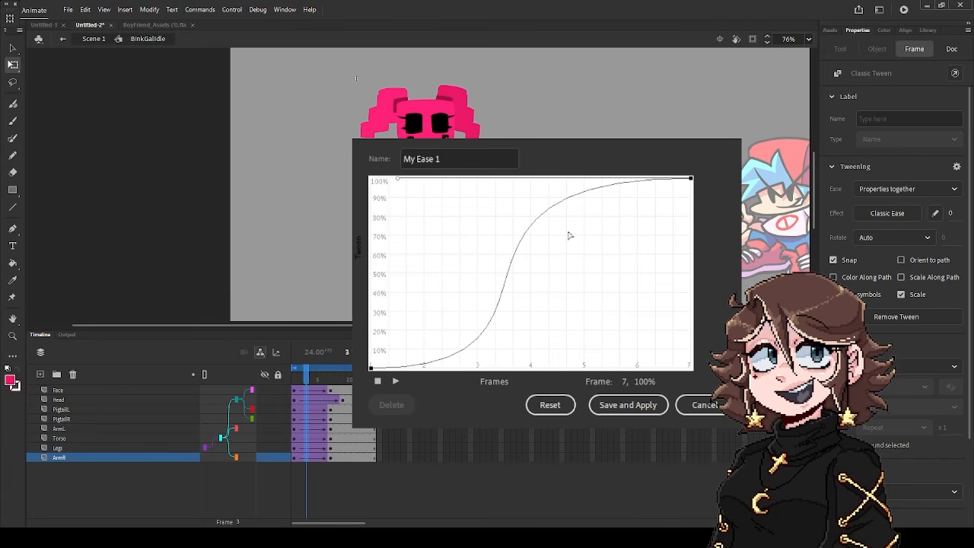
click(628, 405)
click(643, 353)
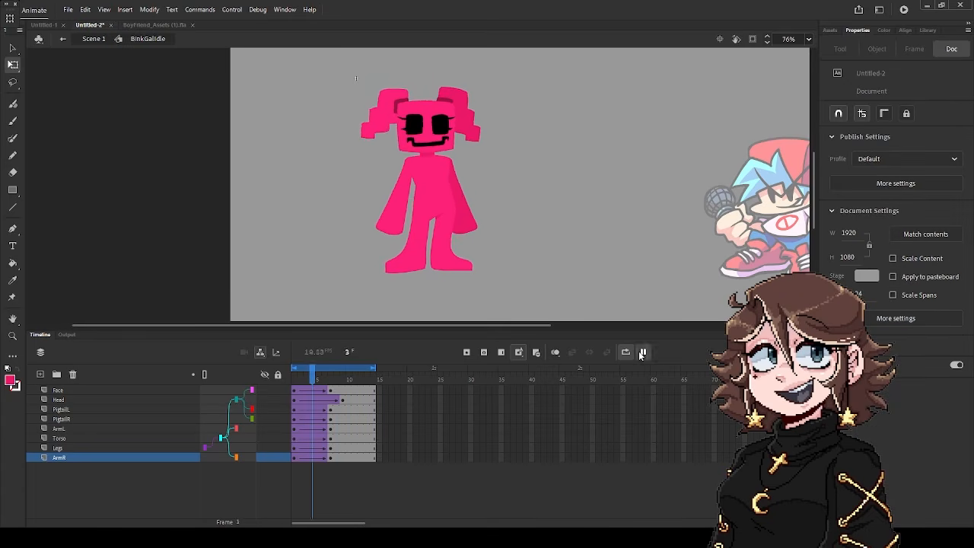
click(643, 353)
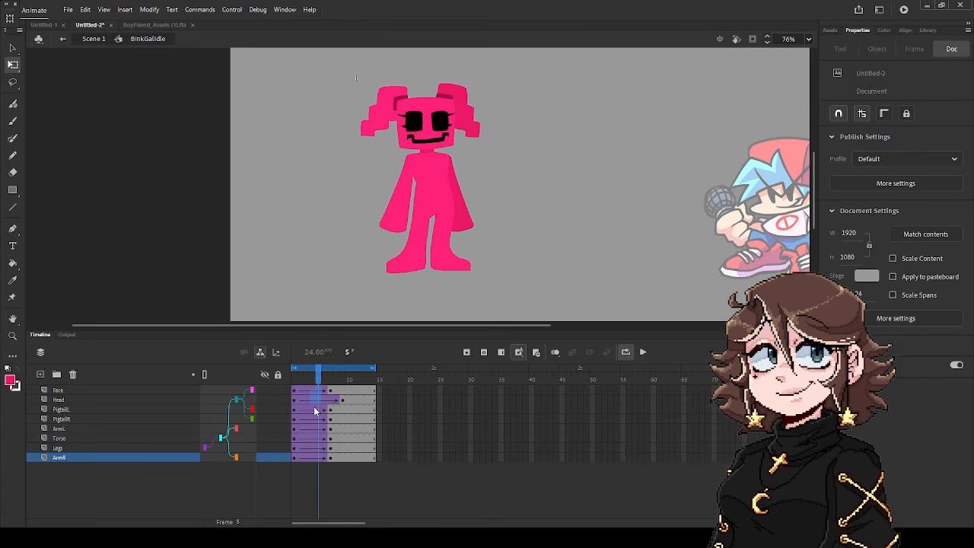
Apply a new custom ease, My Ease 2, to all tweens, pulling the 0% handle to about frame 4.6 and the 100% handle to about frame 1.4
click(316, 457)
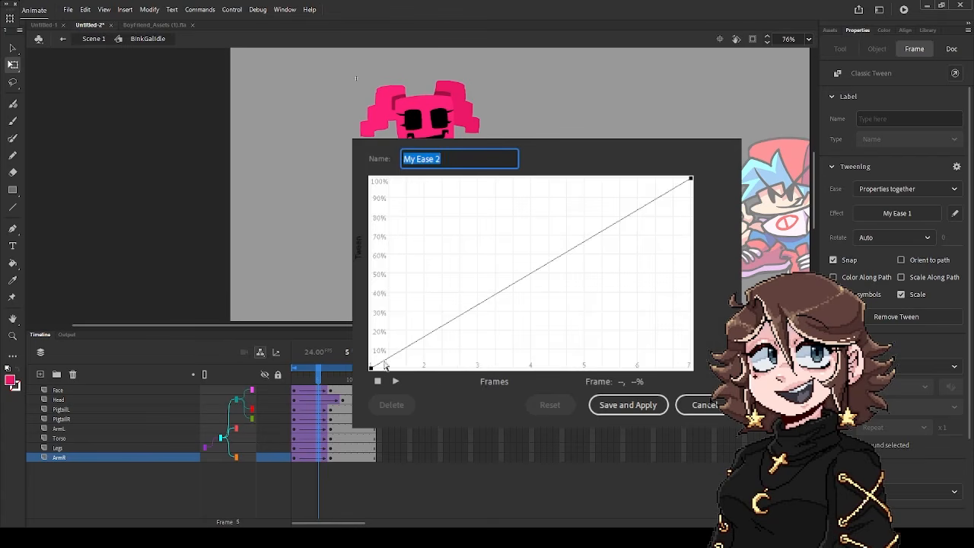
drag(372, 369, 563, 372)
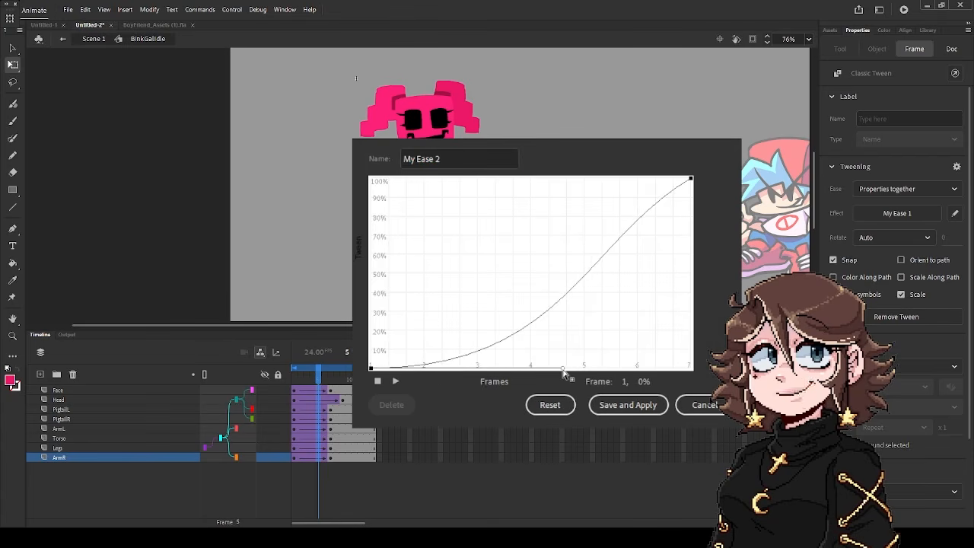
drag(690, 179, 394, 185)
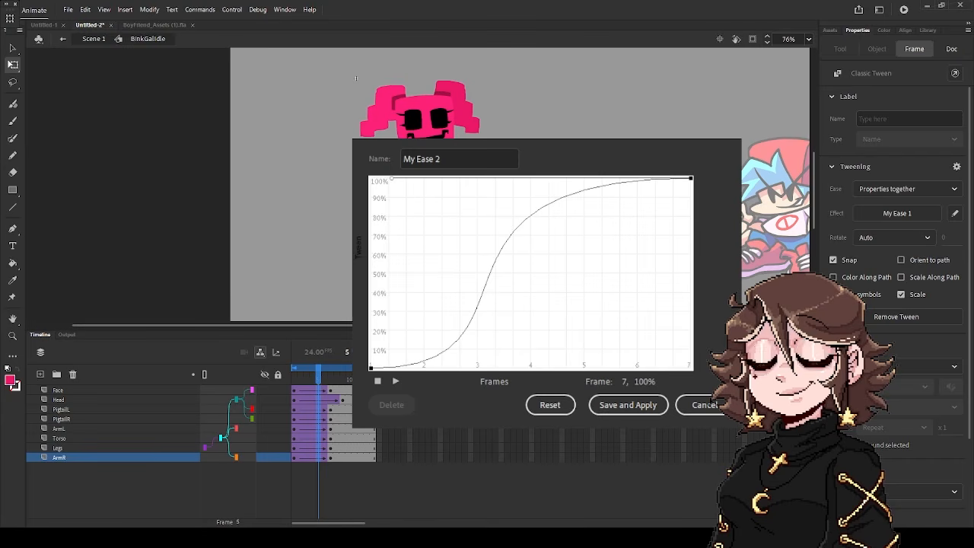
click(621, 406)
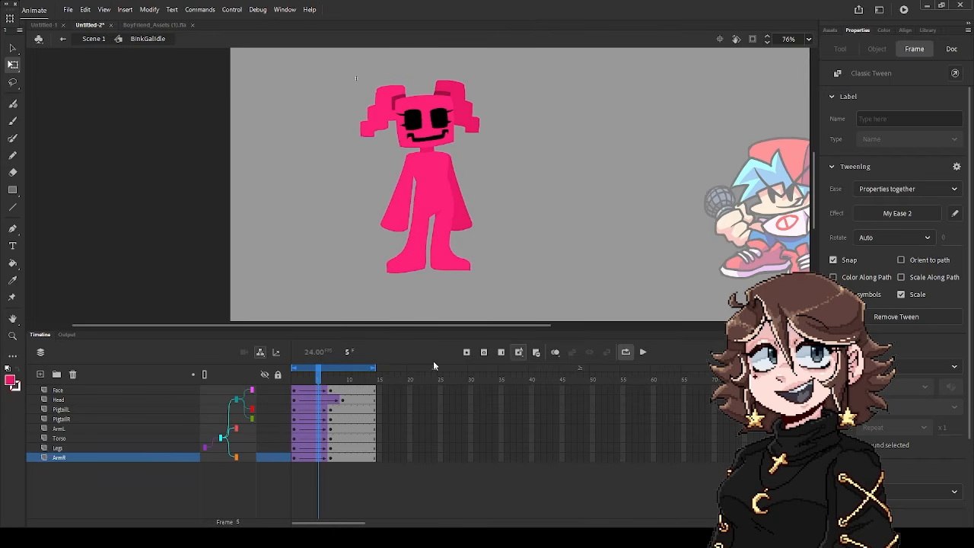
key(Return)
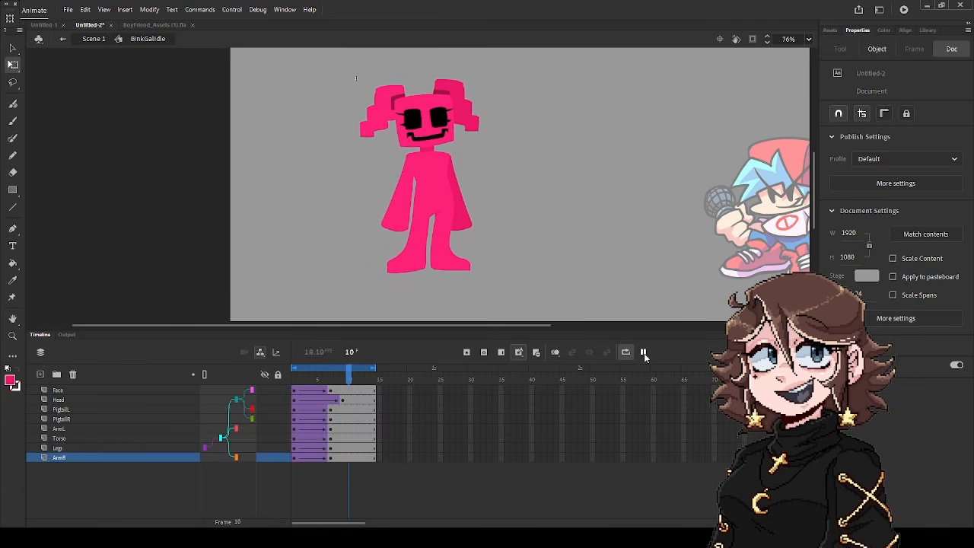
Bake the tweens on all layers into plain keyframes at frames 3 and 5 with no tweening, and play the result
click(317, 458)
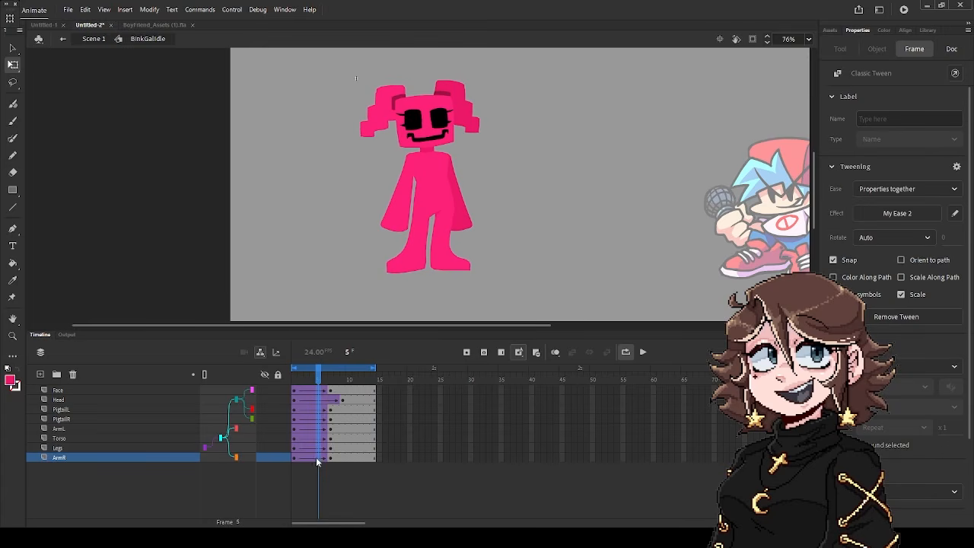
click(306, 378)
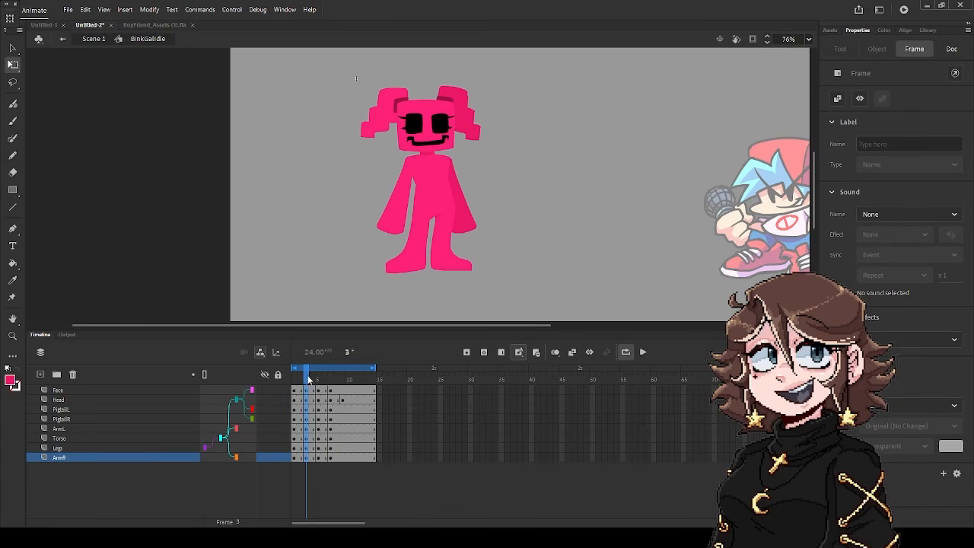
drag(309, 380, 295, 380)
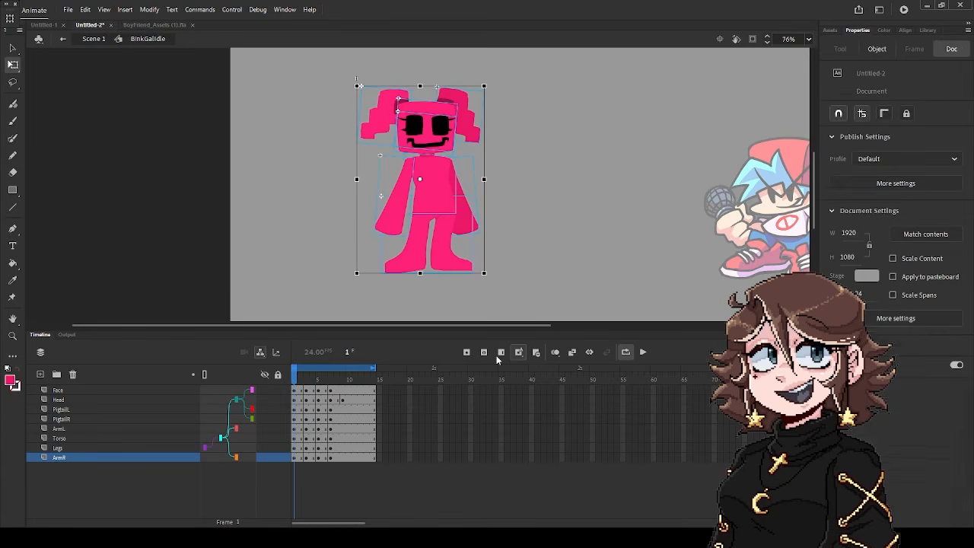
click(642, 352)
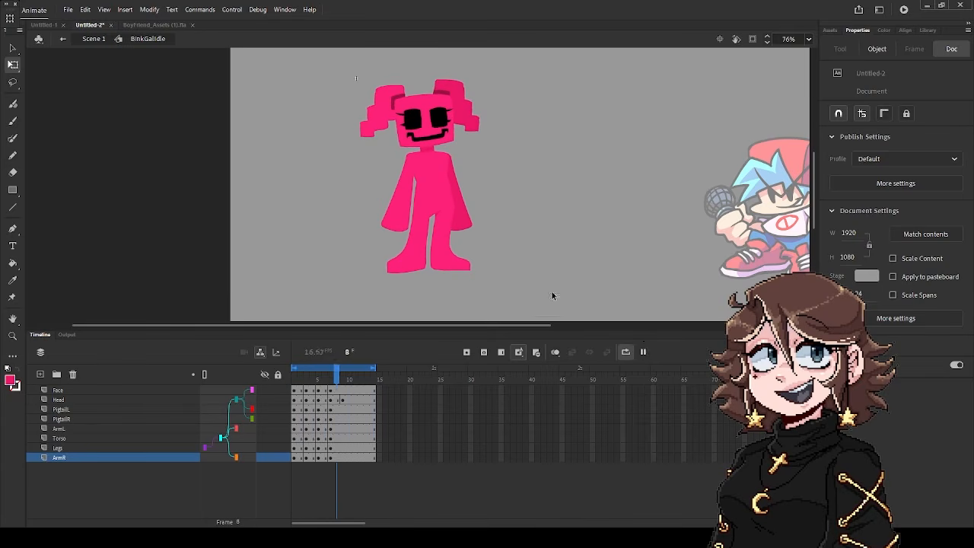
click(643, 353)
Rotate the Head slightly counterclockwise on frame 1 and play the animation to check the new pose
drag(315, 382, 294, 381)
key(ctrl+a)
scroll(449, 66, up, 4)
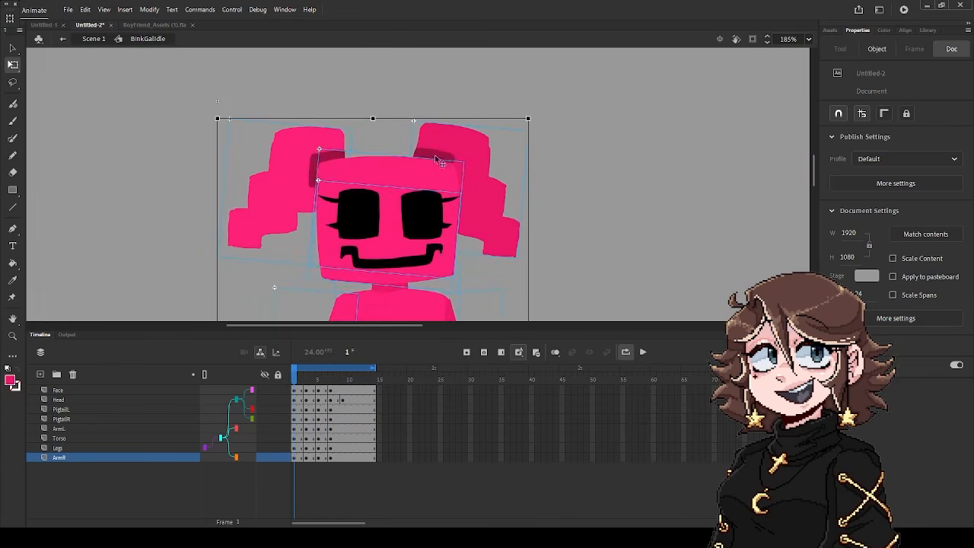
click(508, 179)
click(463, 169)
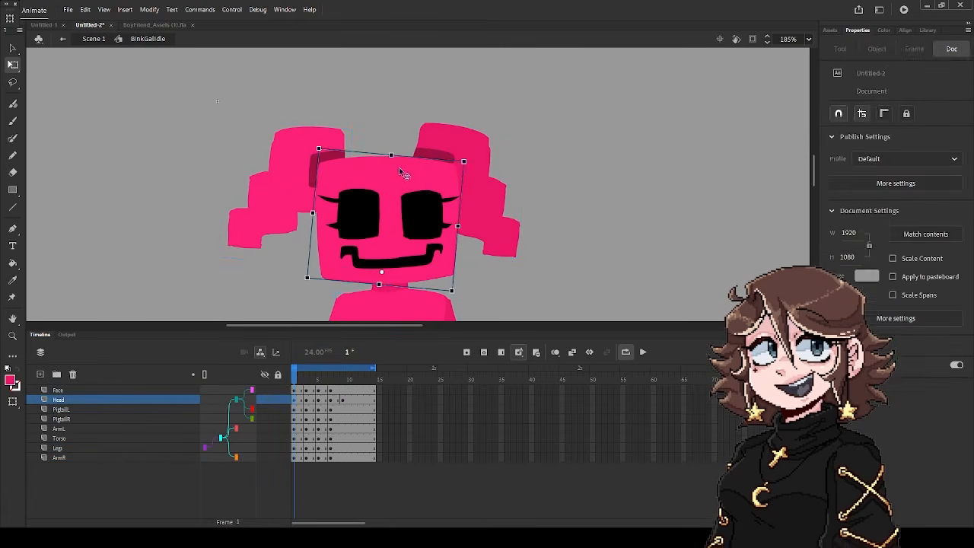
scroll(465, 163, up, 2)
scroll(479, 144, down, 3)
scroll(469, 87, down, 2)
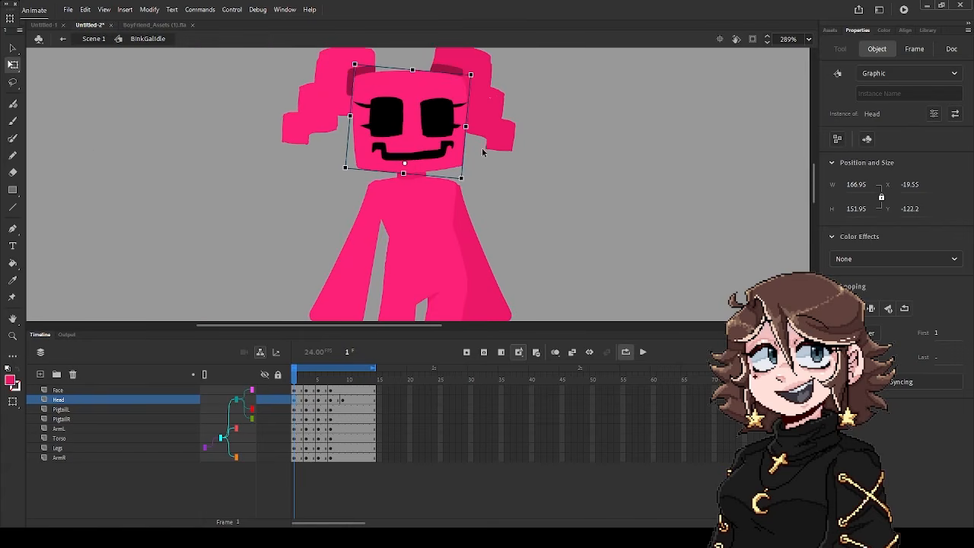
scroll(480, 53, up, 2)
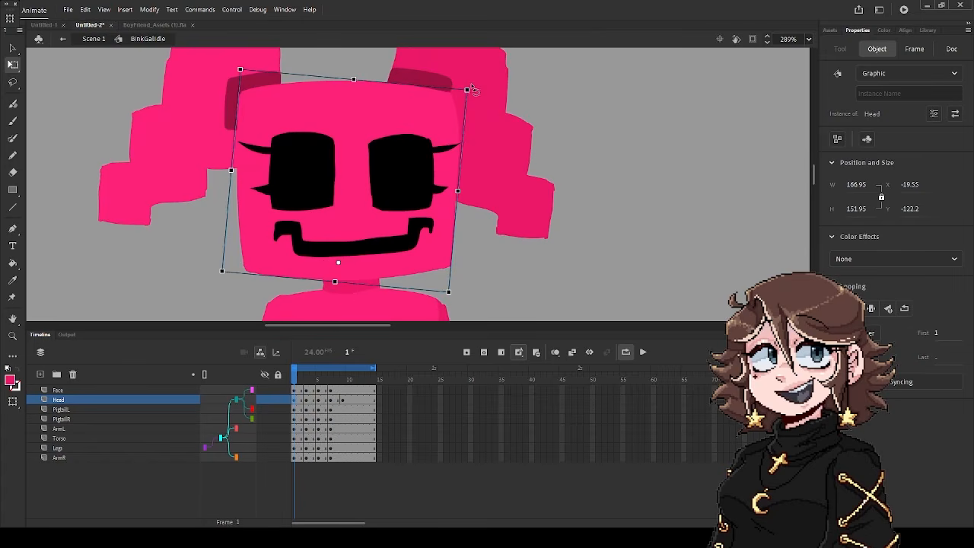
drag(472, 90, 464, 82)
scroll(495, 152, down, 5)
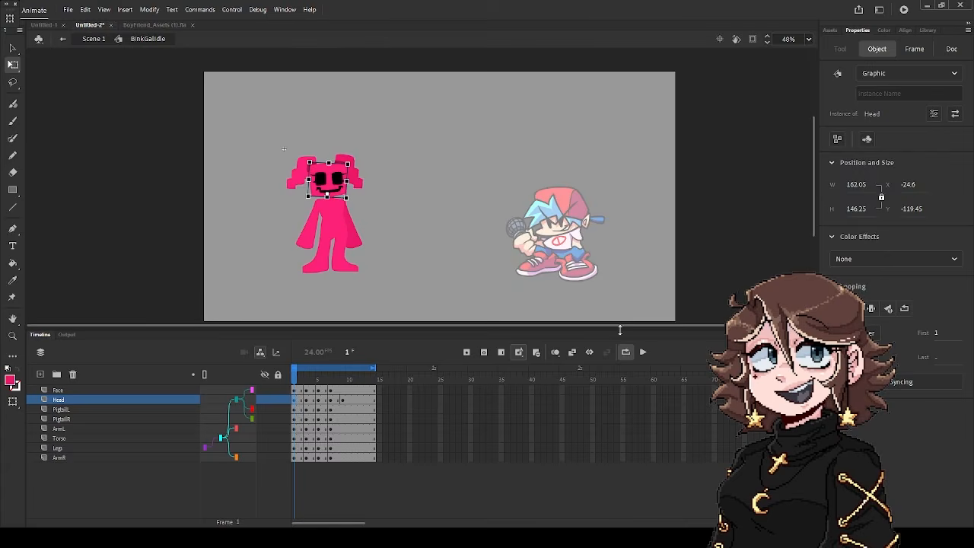
click(385, 243)
key(Return)
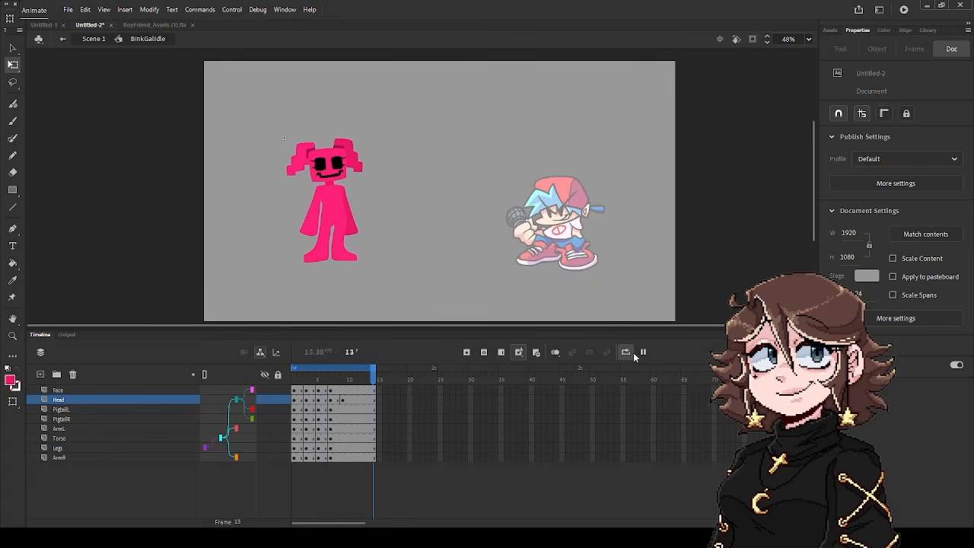
key(Return)
Rotate ArmL and ArmR slightly inward toward the body on frame 1, and preview the playback
scroll(282, 235, up, 3)
click(326, 374)
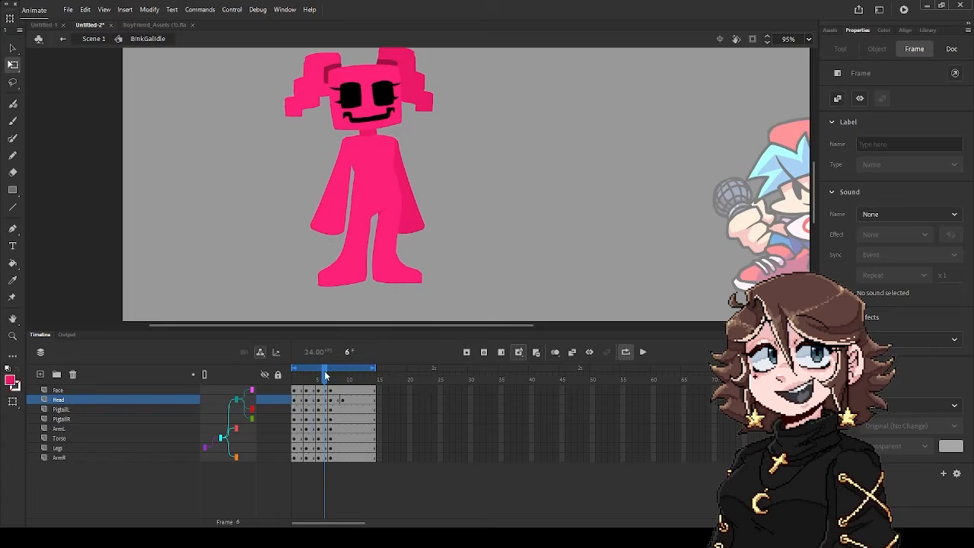
drag(326, 374, 294, 375)
click(331, 227)
scroll(332, 231, up, 2)
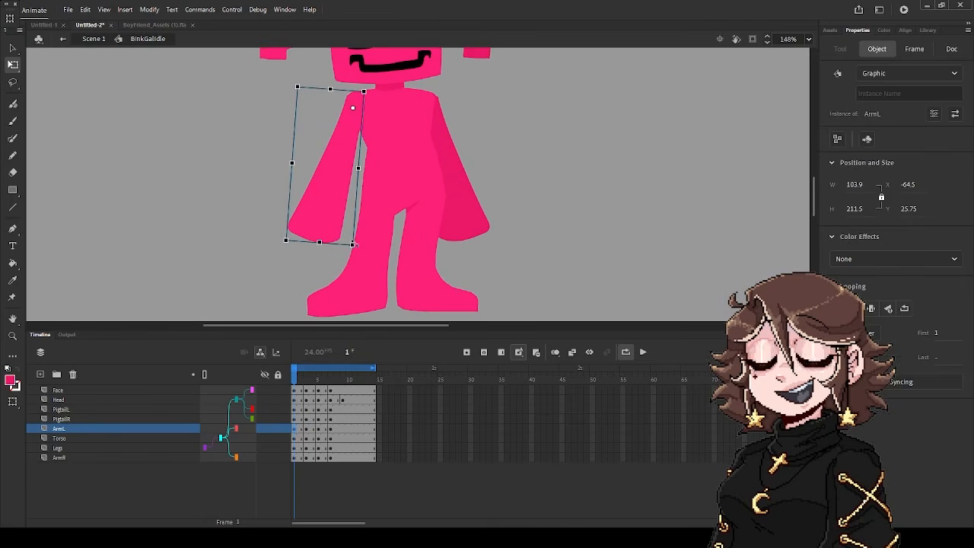
drag(361, 254, 370, 258)
click(458, 226)
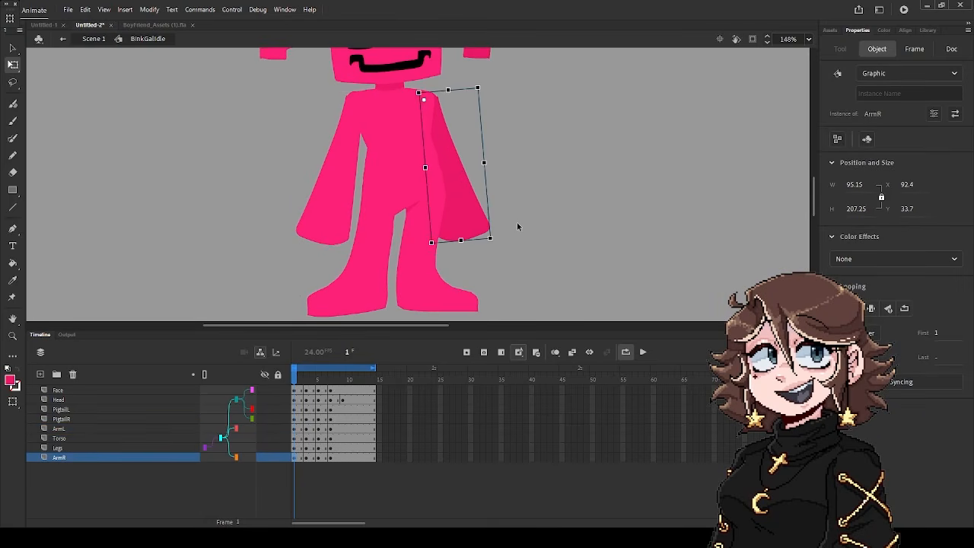
drag(495, 238, 493, 251)
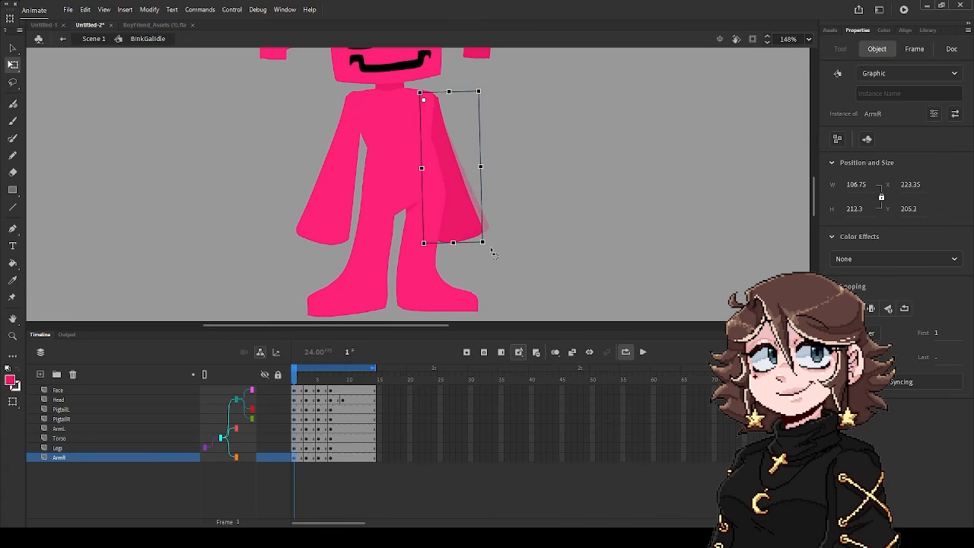
click(644, 352)
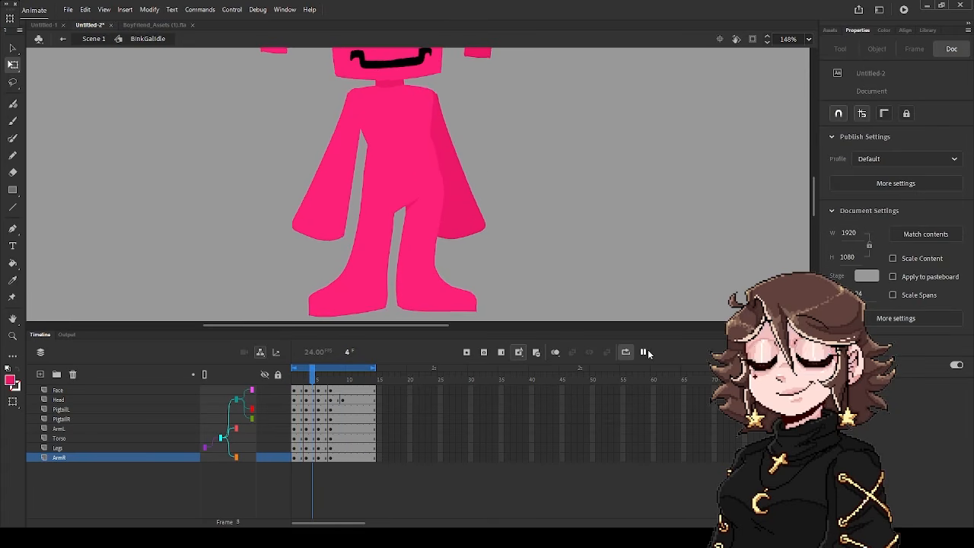
Undo the last arm rotations made on frame 1
key(ctrl+z)
key(ctrl+z)
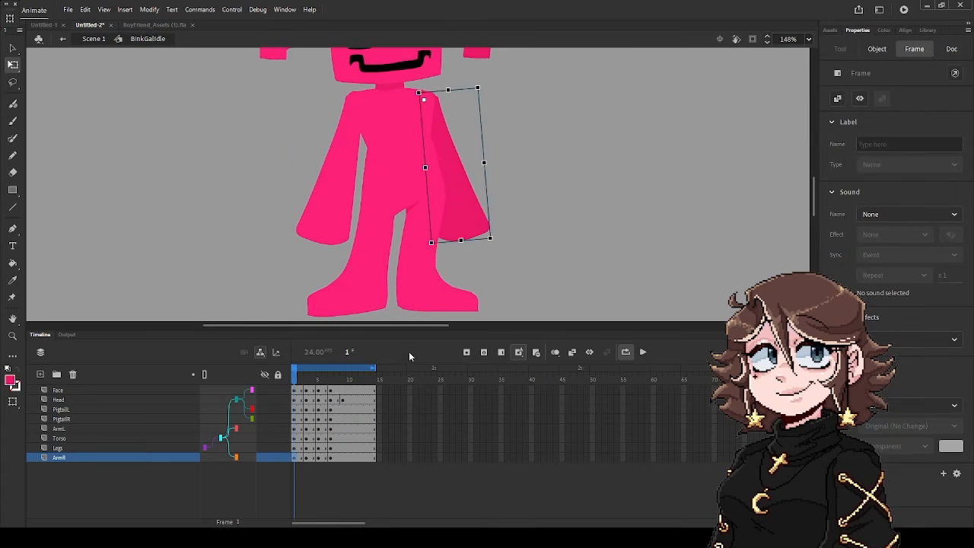
key(ctrl+z)
key(ctrl+z)
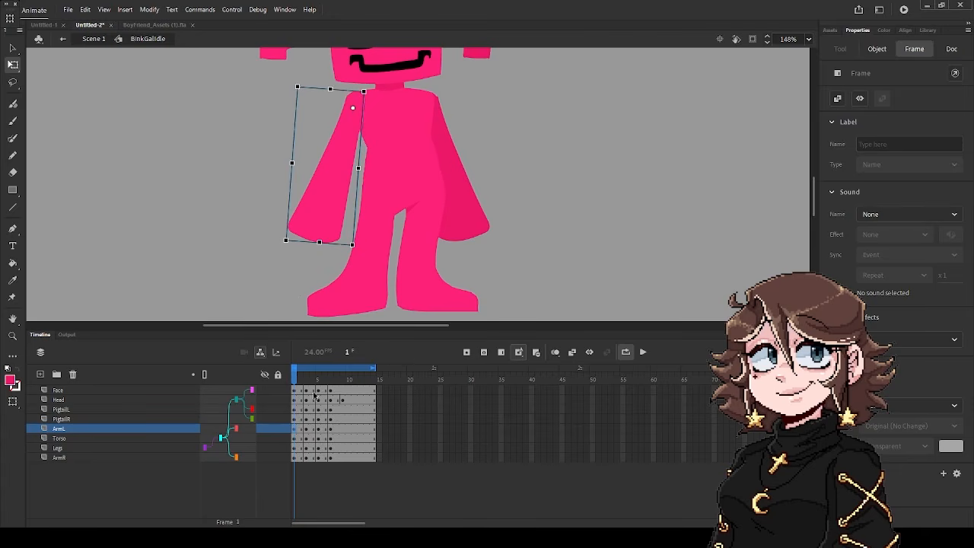
Rotate ArmL and ArmR slightly inward toward the body on frame 5 and play the animation
drag(297, 378, 338, 381)
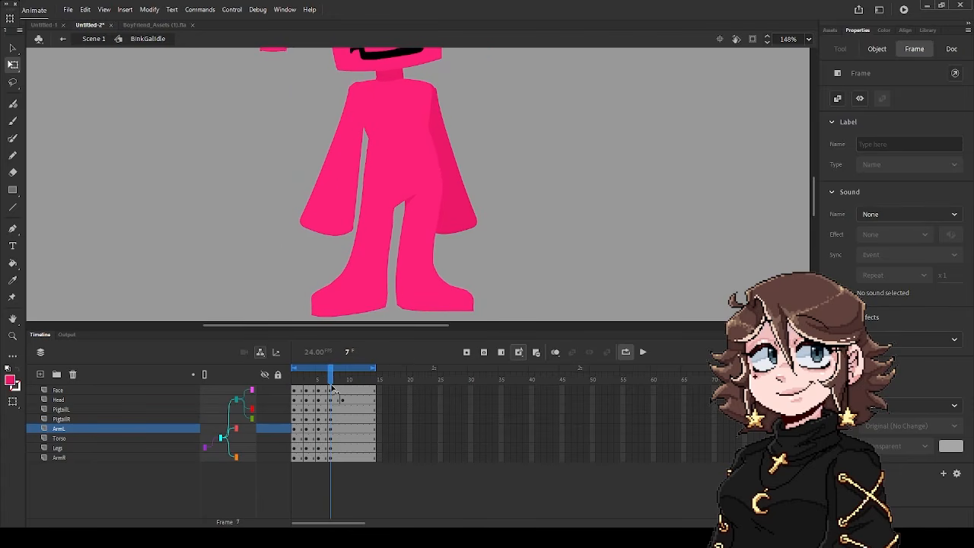
click(318, 389)
click(351, 233)
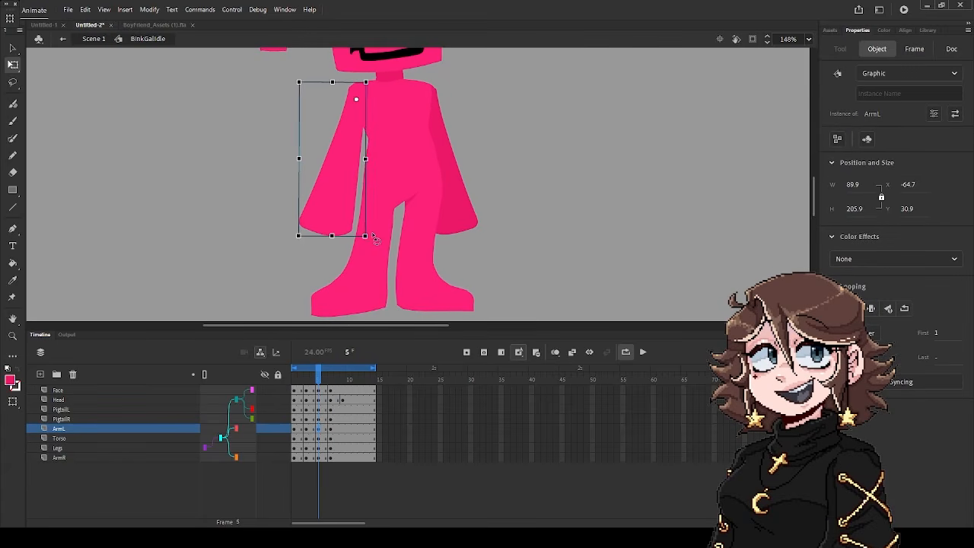
drag(379, 241, 384, 244)
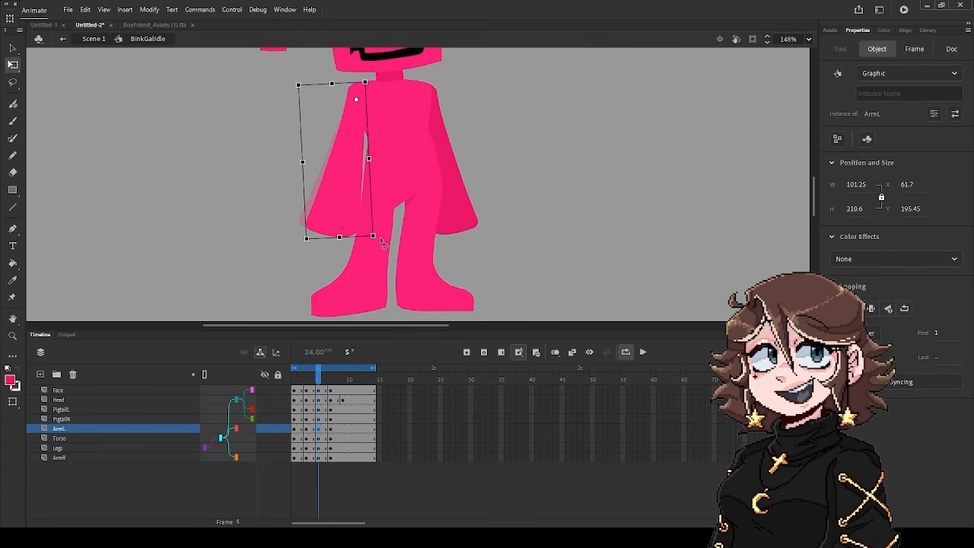
click(470, 226)
drag(481, 236, 479, 241)
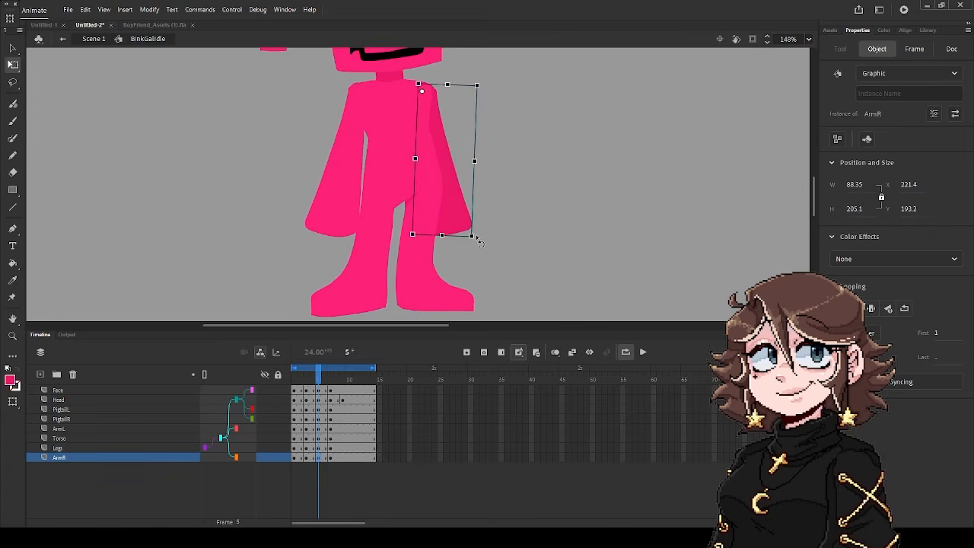
scroll(477, 239, down, 4)
click(645, 352)
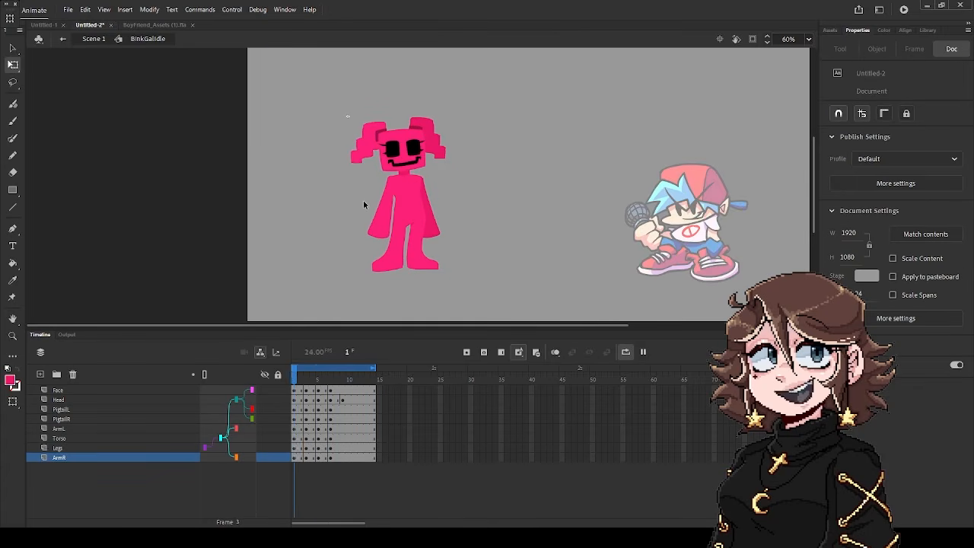
Rotate PigtailL and PigtailR outward and up, away from the head, on frame 1
click(305, 376)
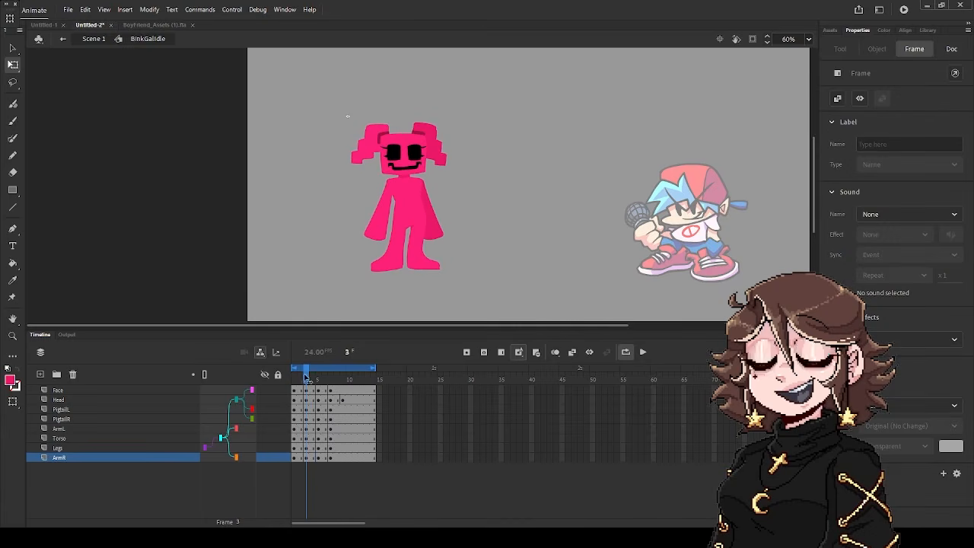
drag(305, 378, 295, 376)
scroll(371, 141, up, 4)
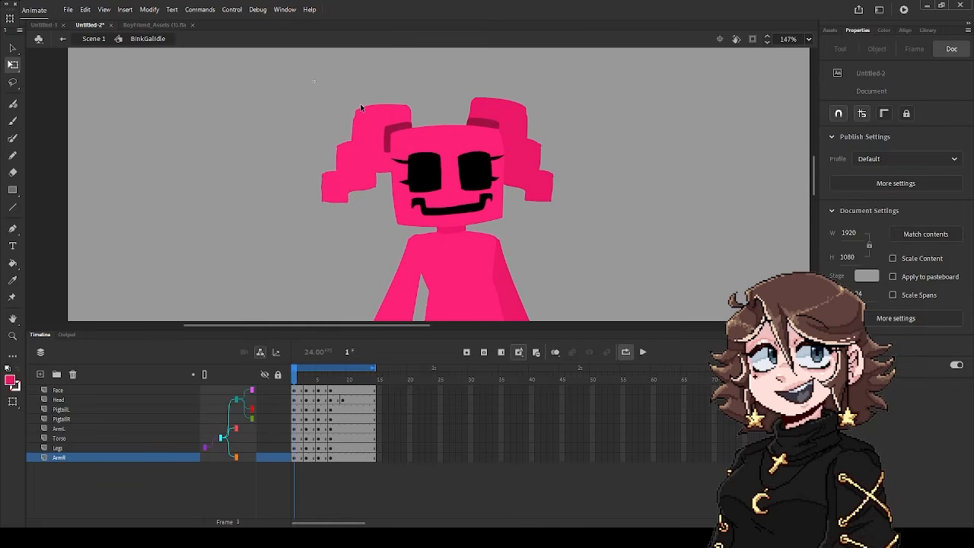
click(361, 108)
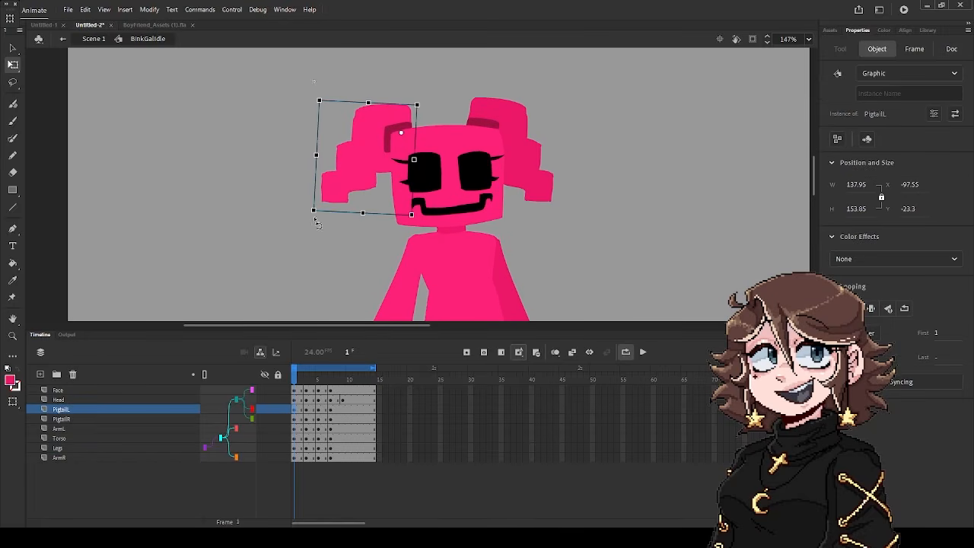
drag(318, 221, 305, 212)
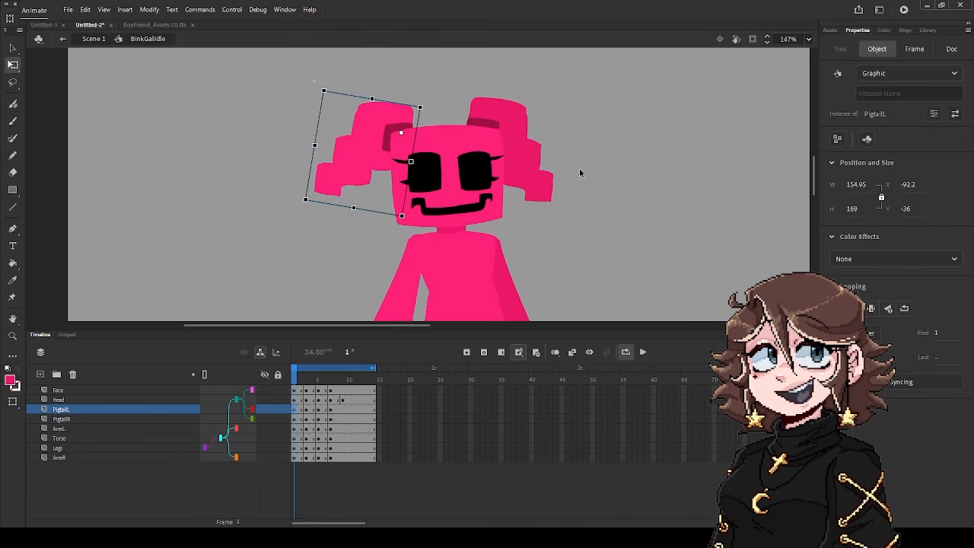
click(554, 184)
drag(563, 210, 569, 193)
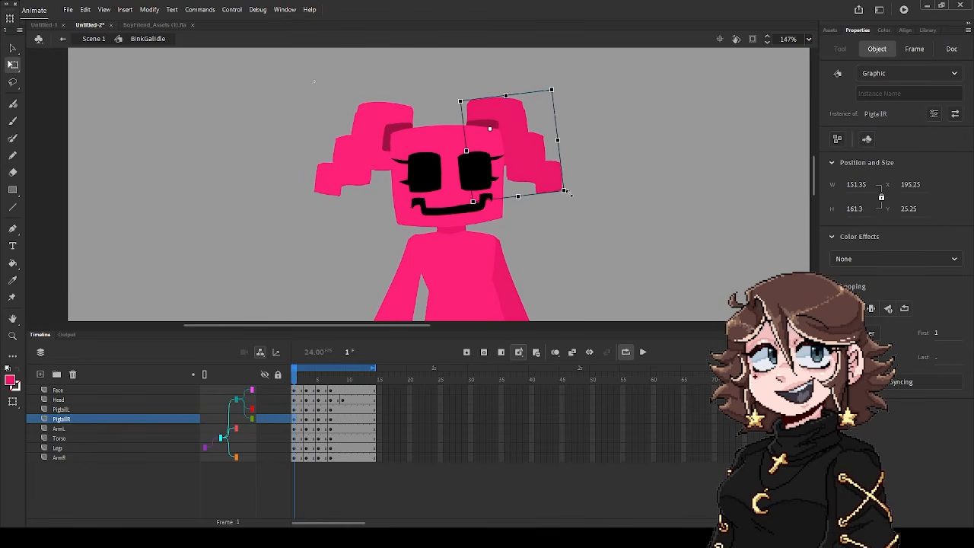
click(560, 253)
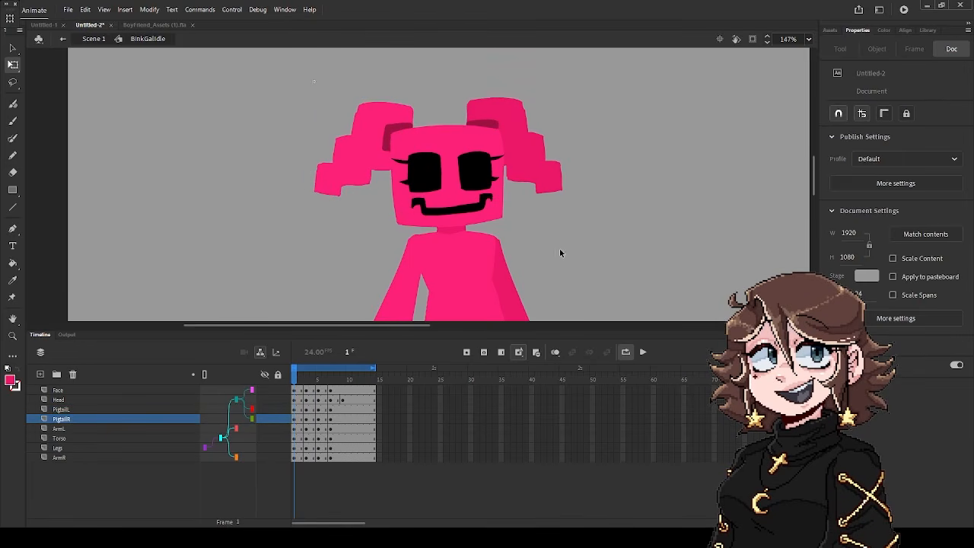
Rotate PigtailL and PigtailR slightly inward and down on frame 3, and preview the playback
click(297, 421)
click(308, 419)
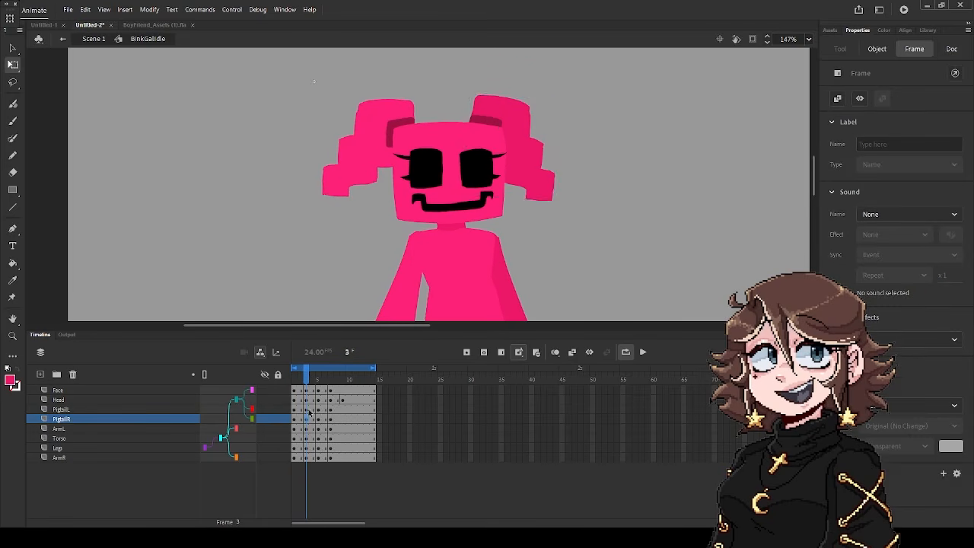
scroll(350, 190, up, 3)
click(347, 177)
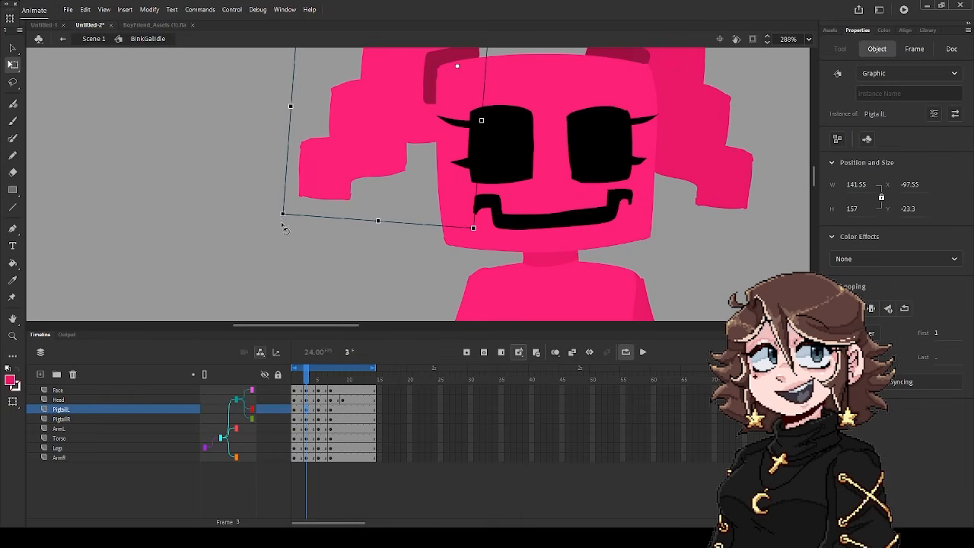
drag(283, 226, 280, 248)
click(693, 180)
drag(756, 218, 750, 227)
scroll(693, 258, down, 3)
click(643, 353)
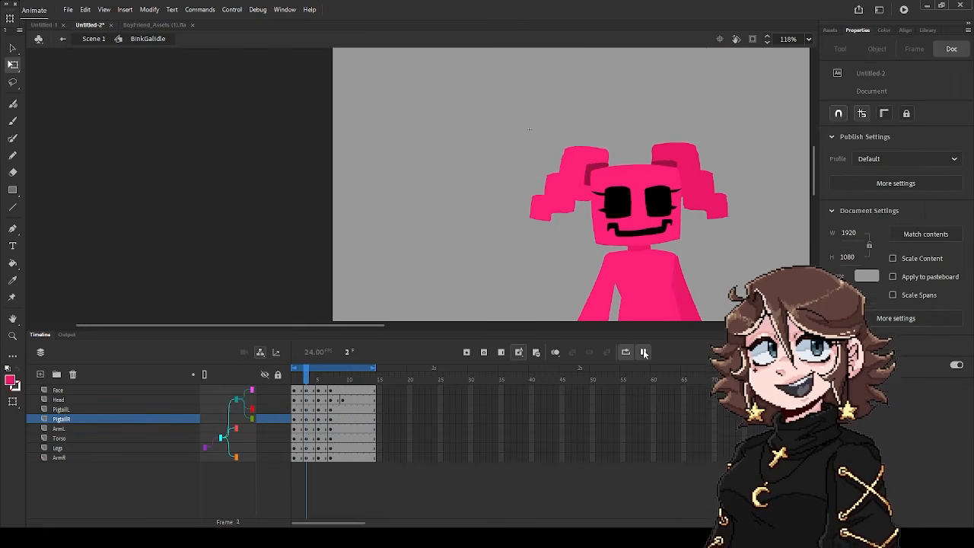
Soften the outward swing on frame 1 by rotating PigtailR and PigtailL slightly back inward, and replay the animation
click(644, 352)
click(730, 223)
click(731, 223)
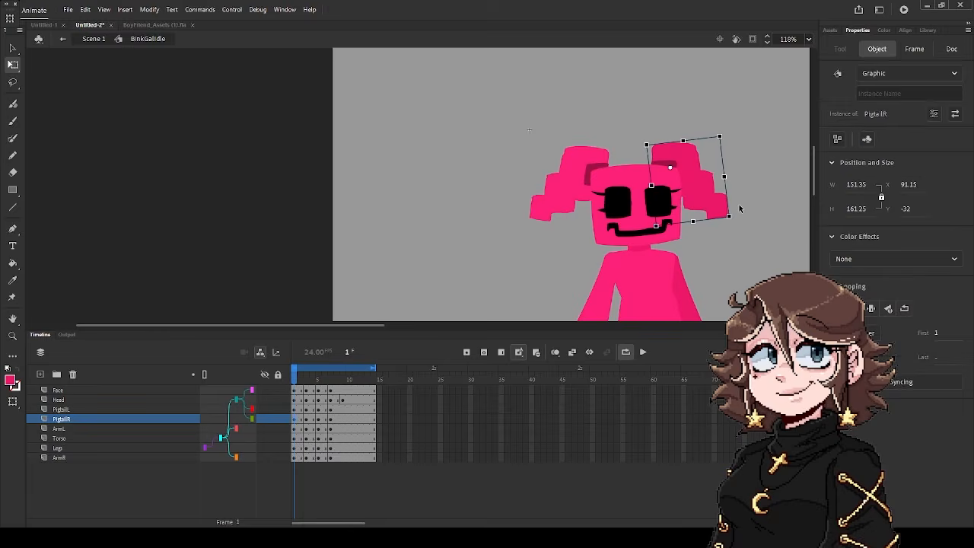
scroll(735, 217, up, 4)
drag(724, 239, 638, 235)
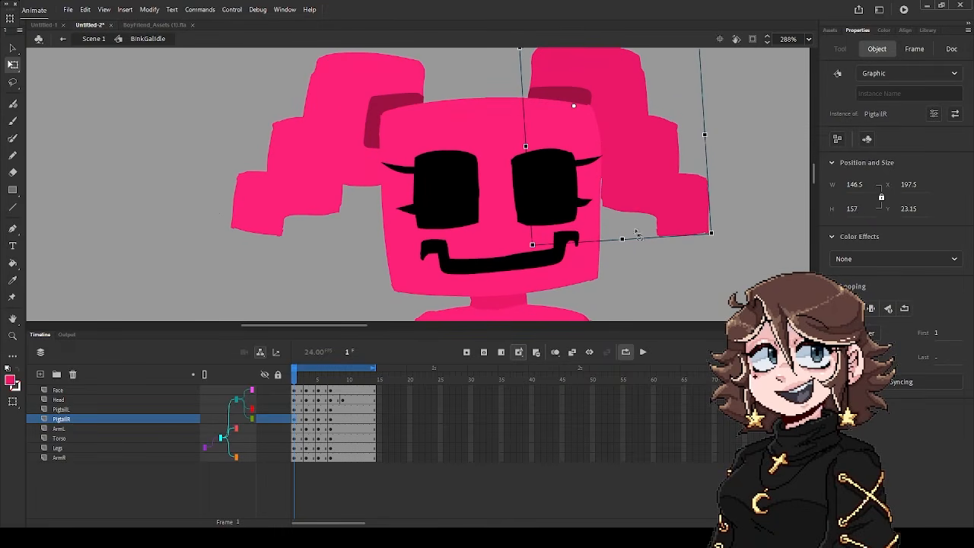
click(309, 209)
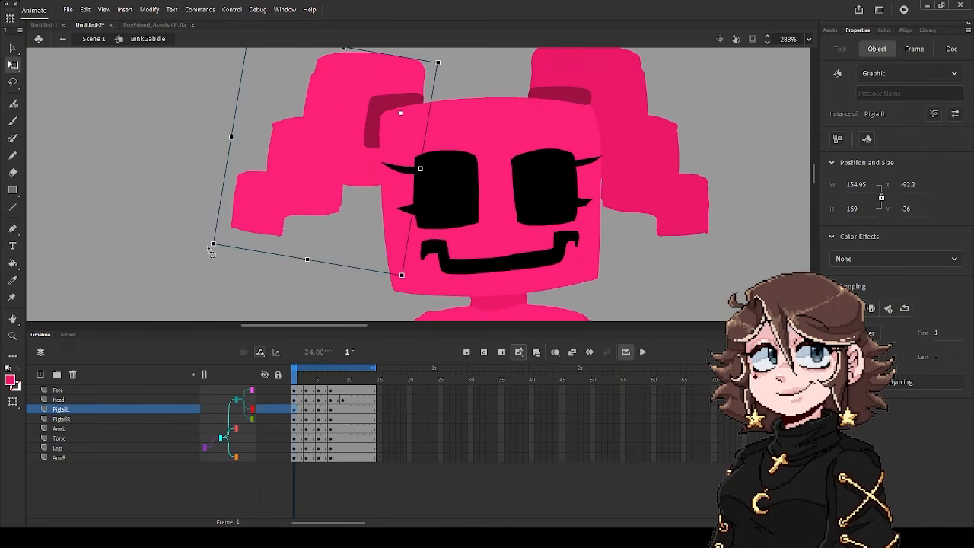
drag(211, 257, 211, 263)
scroll(212, 265, down, 4)
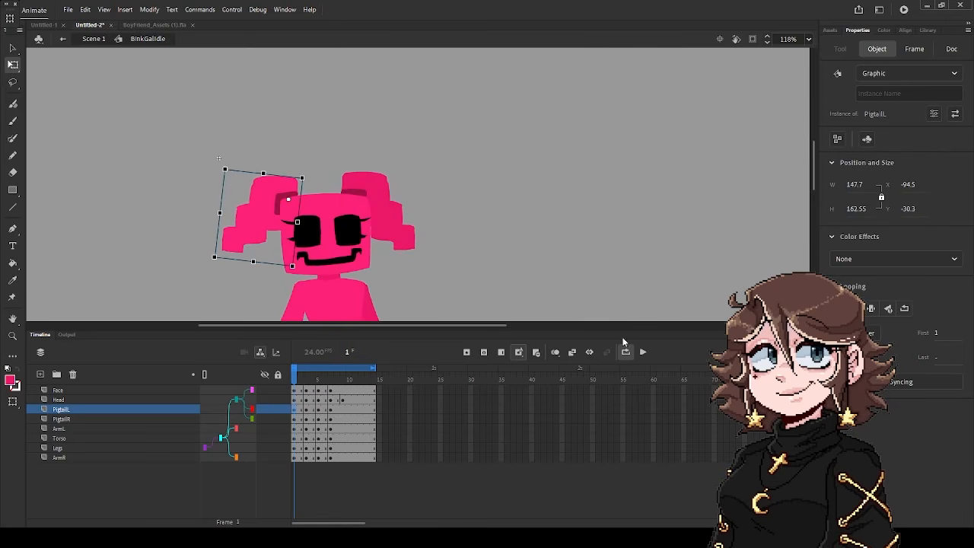
click(649, 352)
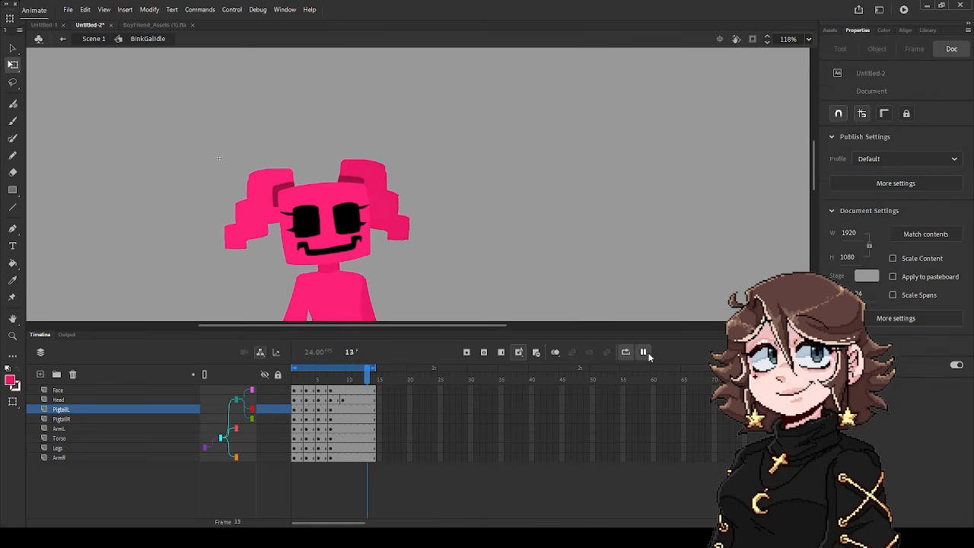
Rotate PigtailR slightly outward on frame 3 and watch the full-body loop
click(365, 379)
drag(373, 380, 306, 379)
scroll(387, 252, up, 4)
click(425, 249)
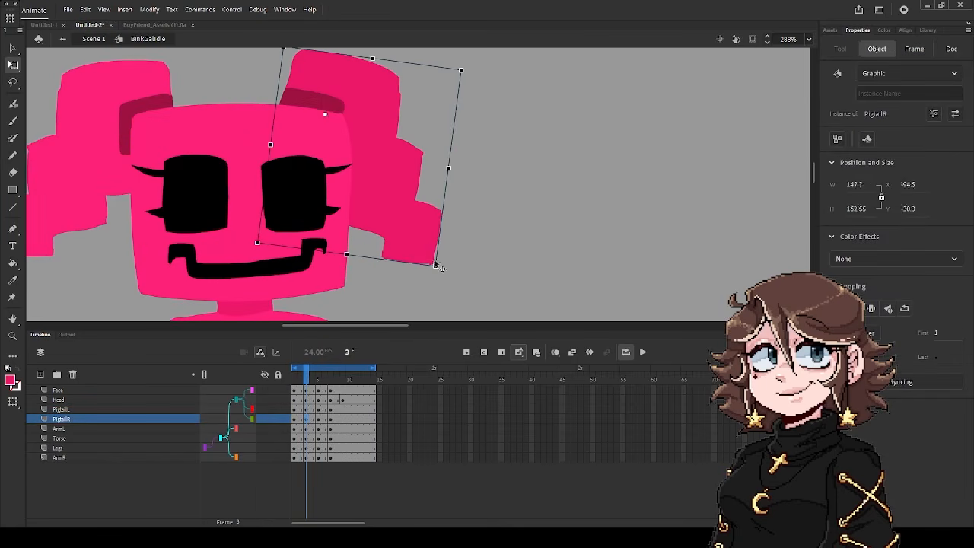
drag(440, 268, 448, 265)
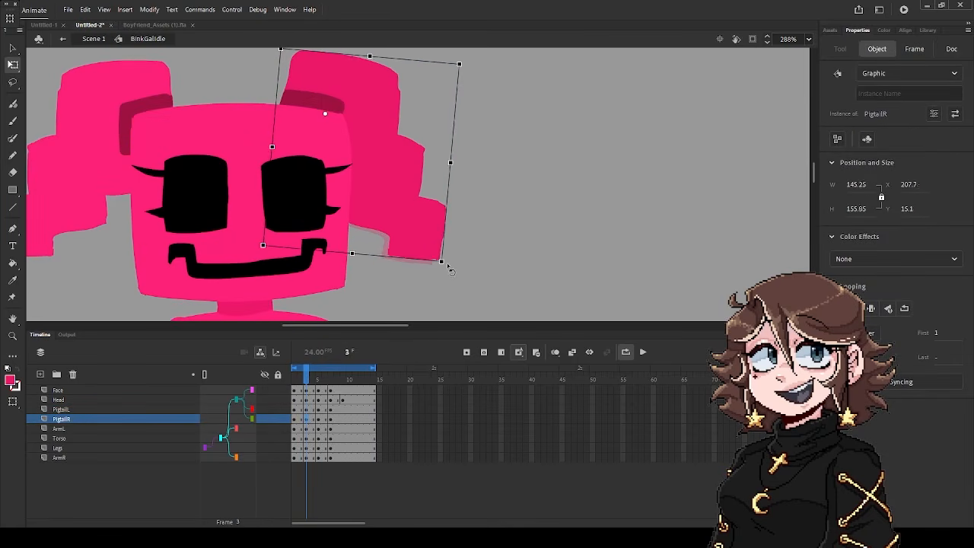
scroll(450, 271, down, 4)
click(649, 352)
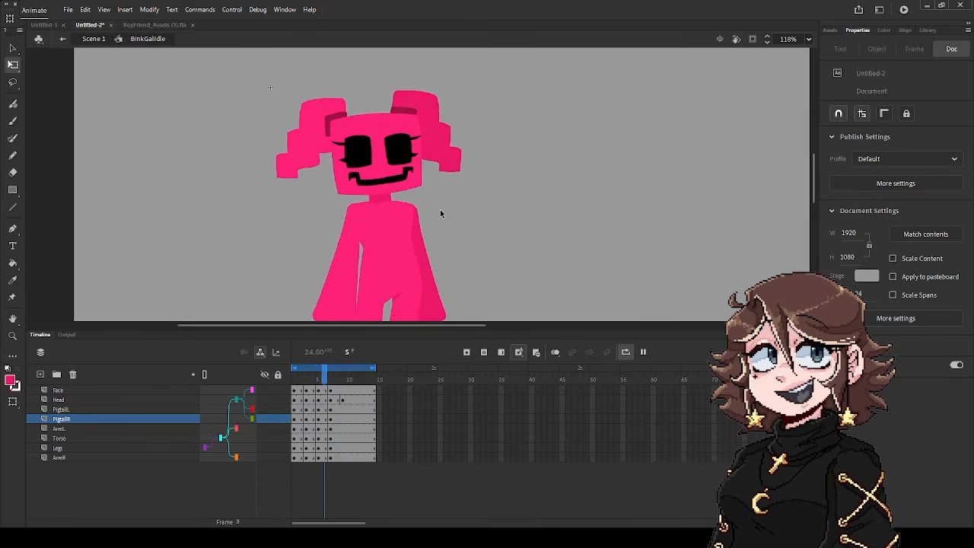
scroll(440, 211, down, 2)
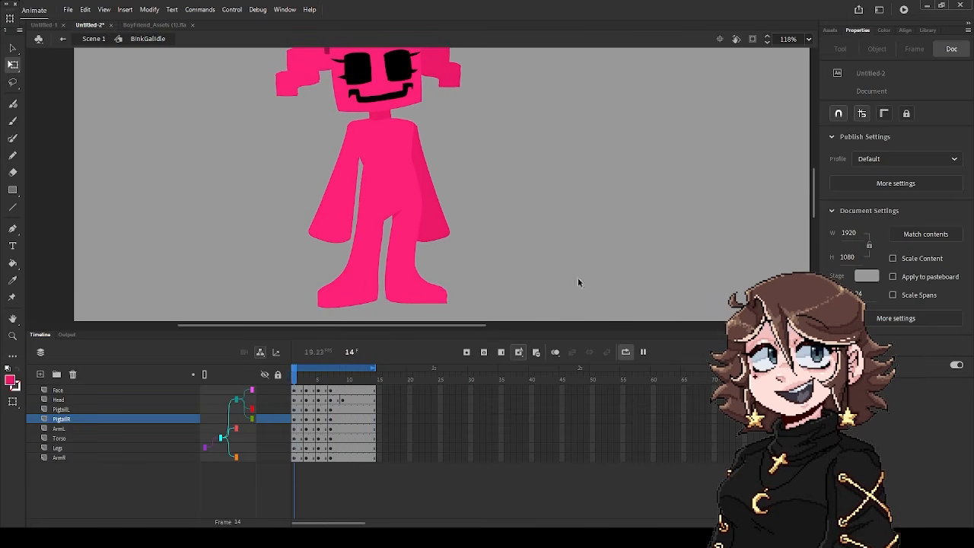
click(643, 352)
Nudge the Face slightly up on frame 1 and slightly down on frame 3, and preview the loop
scroll(411, 181, down, 3)
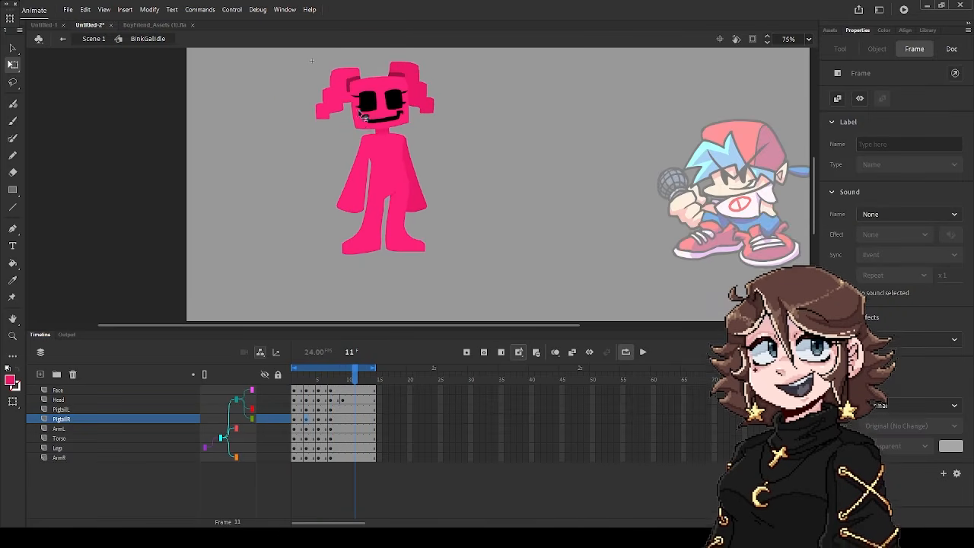
click(392, 110)
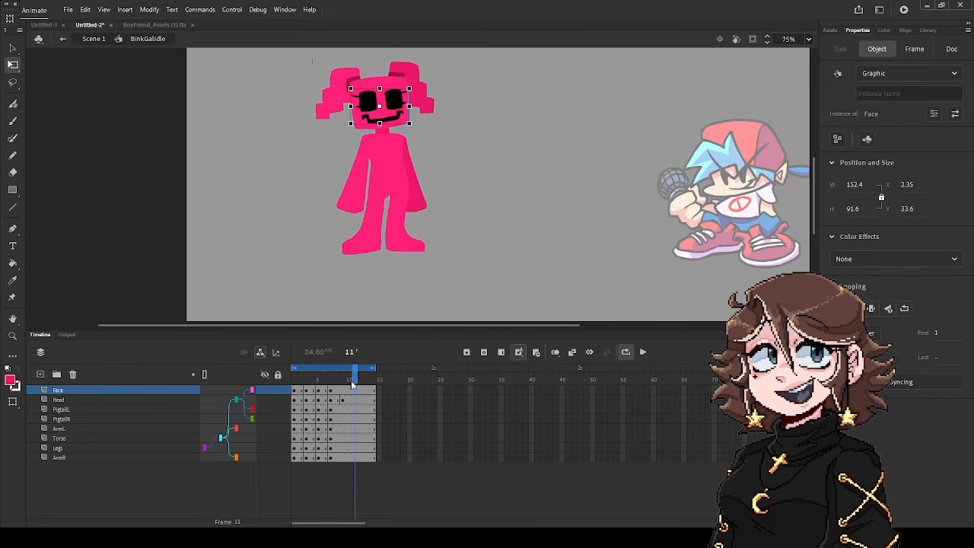
drag(351, 382, 295, 380)
scroll(374, 95, up, 4)
click(358, 147)
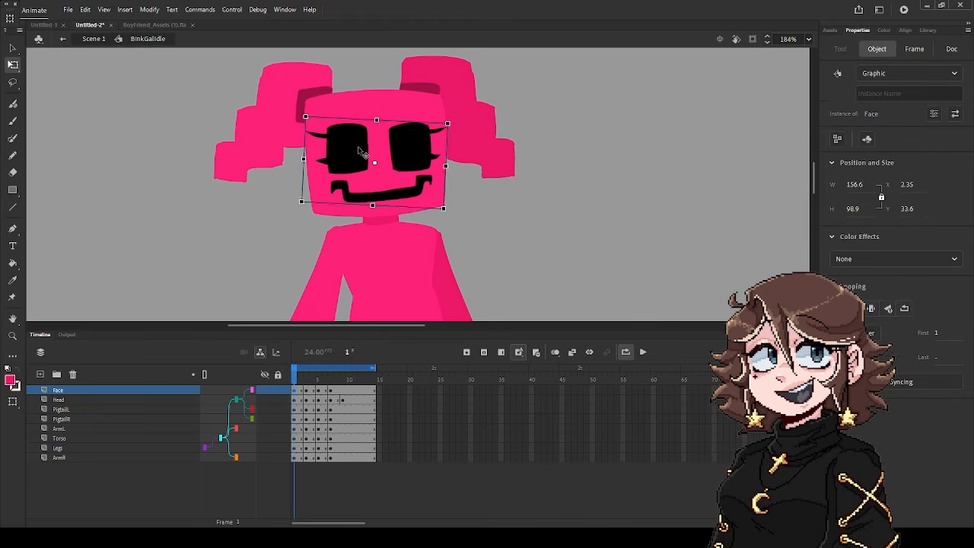
key(Up)
click(308, 391)
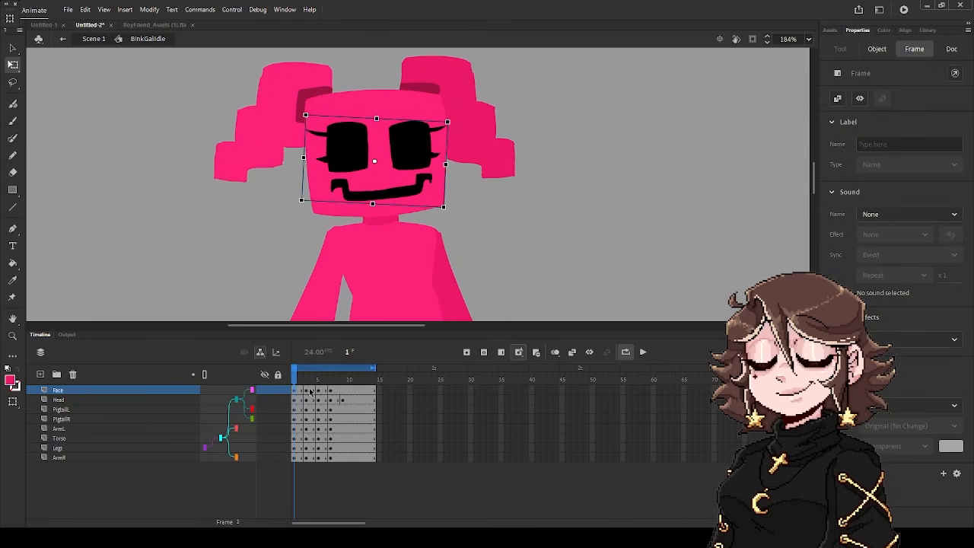
key(Down)
key(Down)
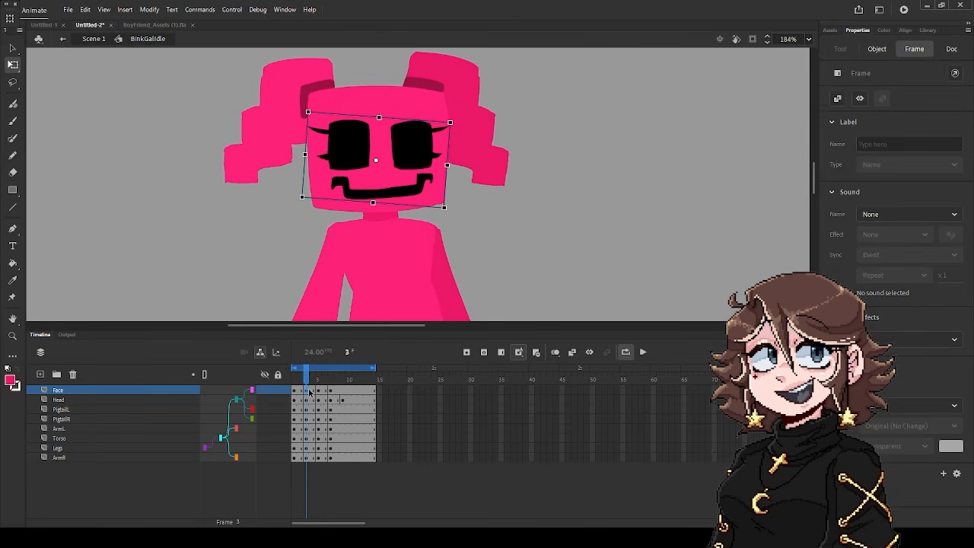
key(ctrl+2)
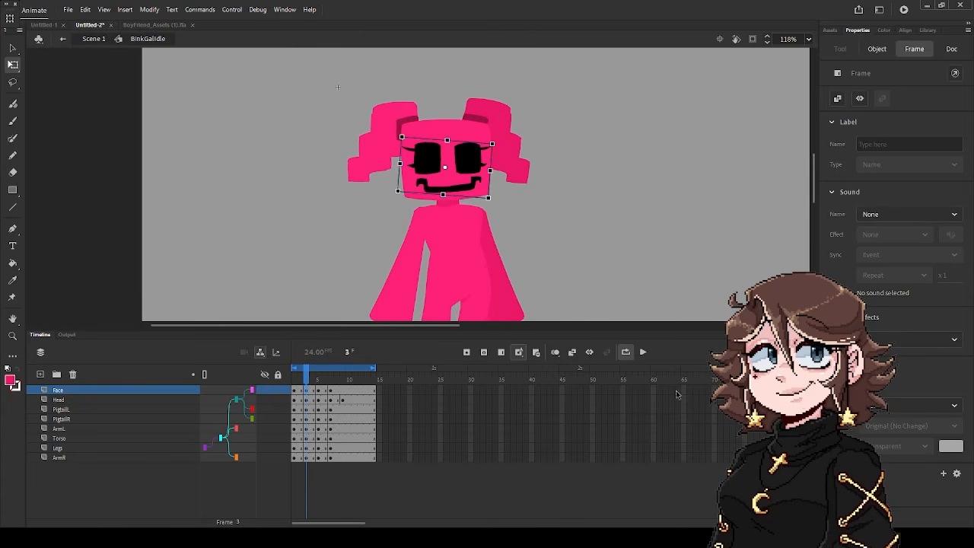
click(643, 351)
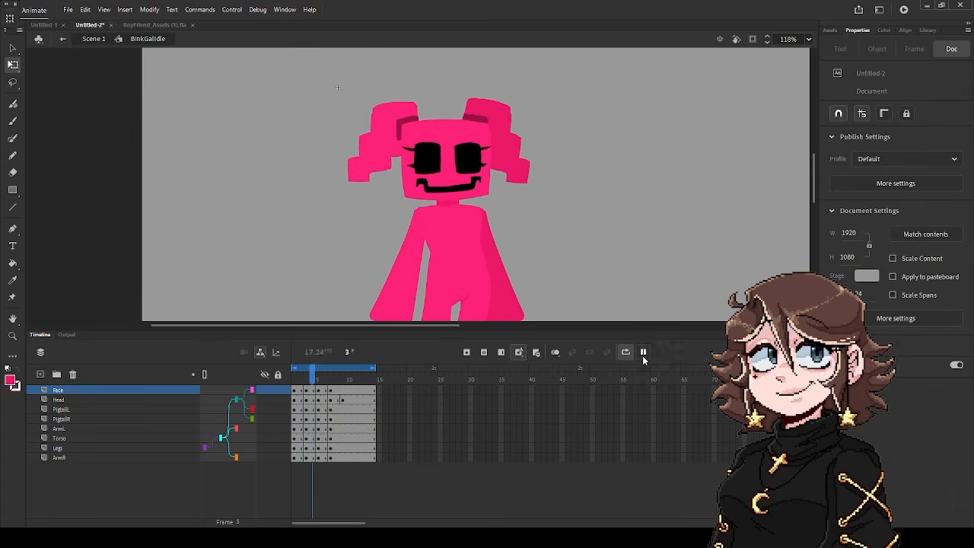
click(644, 352)
scroll(532, 184, down, 2)
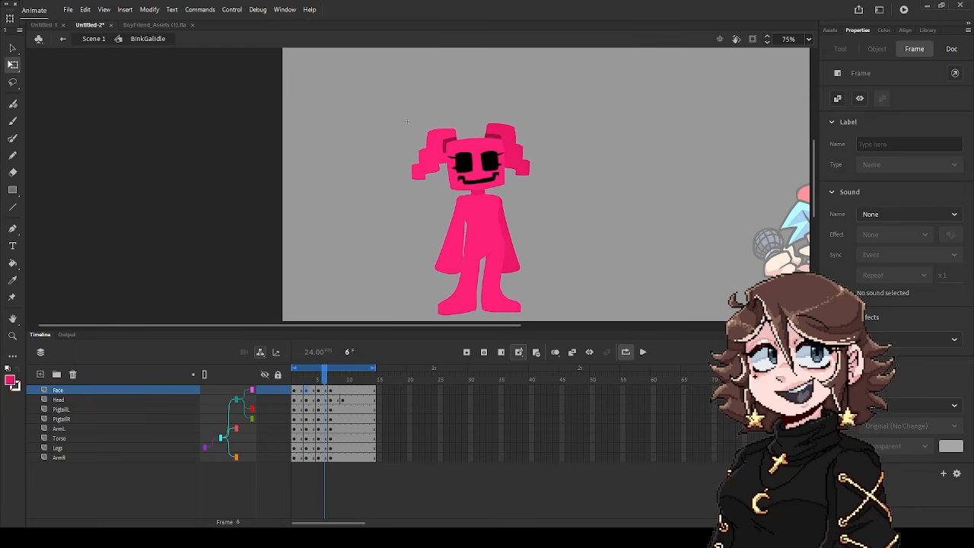
key(period)
key(period)
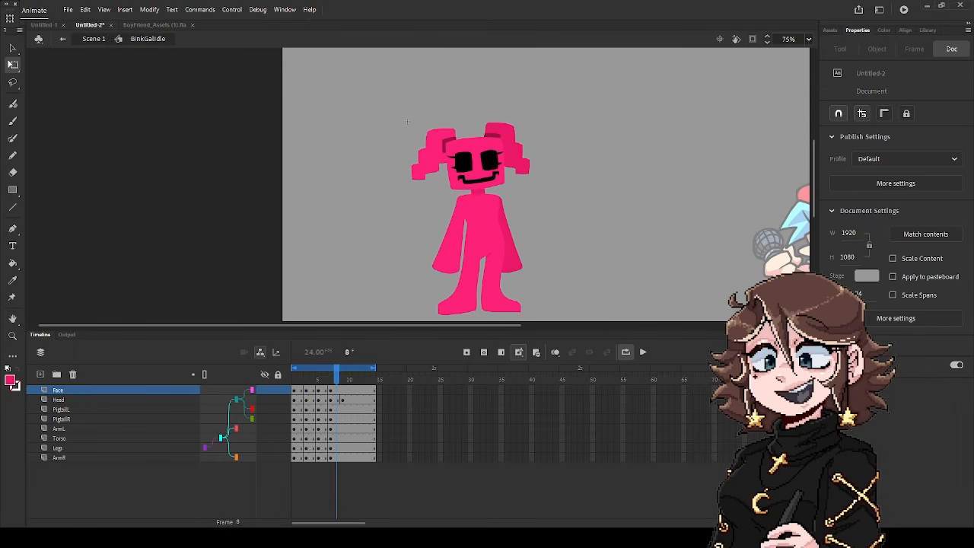
Create a library folder named A
click(928, 30)
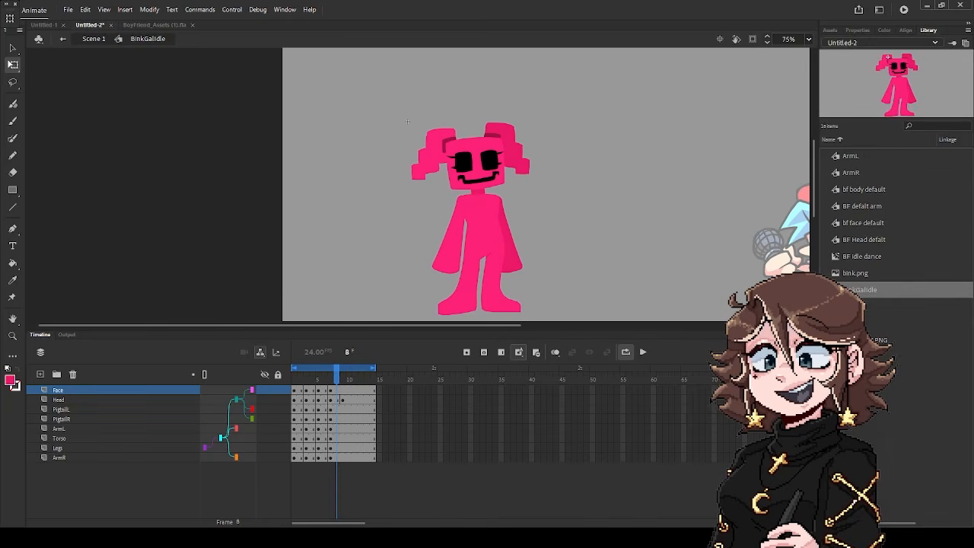
click(840, 522)
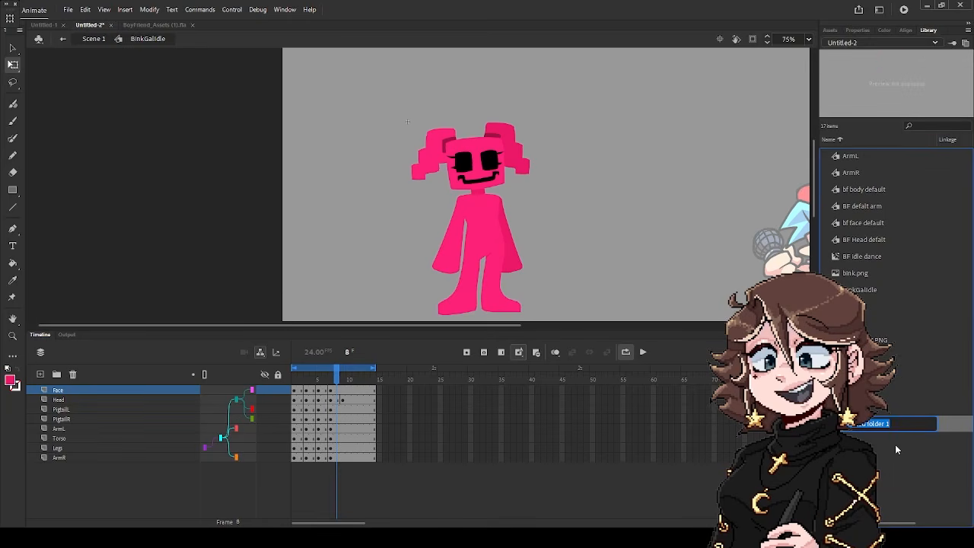
key(BackSpace)
text(A)
key(Return)
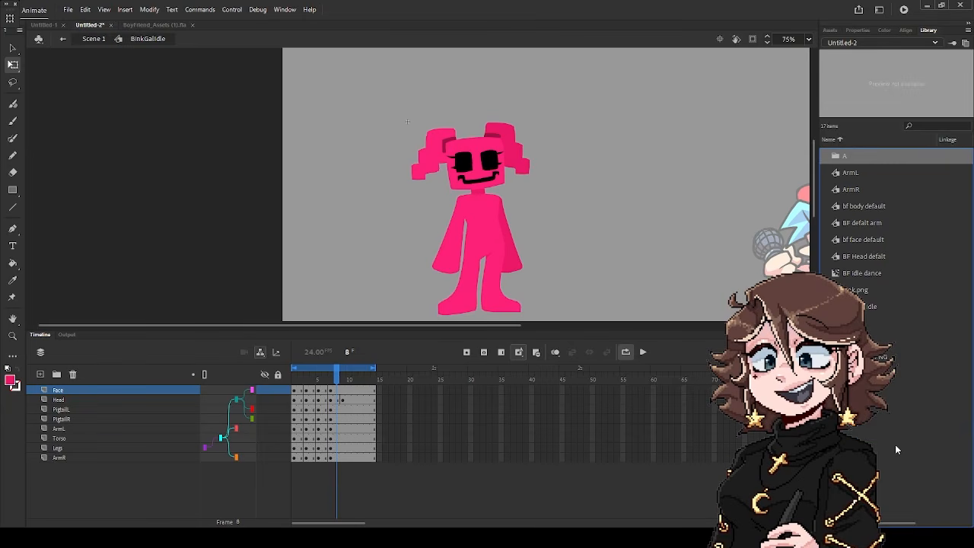
Find the BinkGalIdle symbol in the library, move it into folder A and expand the folder
click(882, 413)
click(875, 392)
click(889, 357)
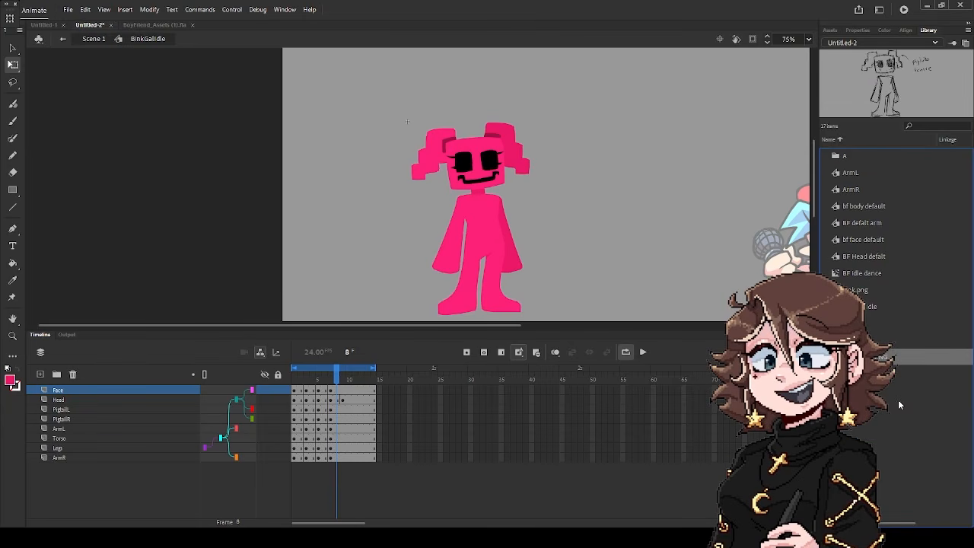
click(899, 409)
click(891, 391)
click(884, 358)
click(873, 313)
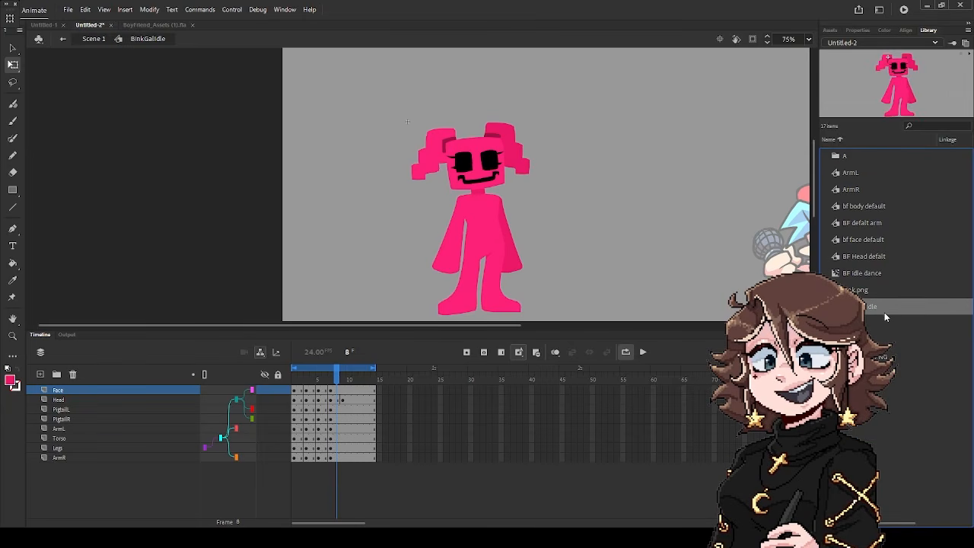
click(861, 157)
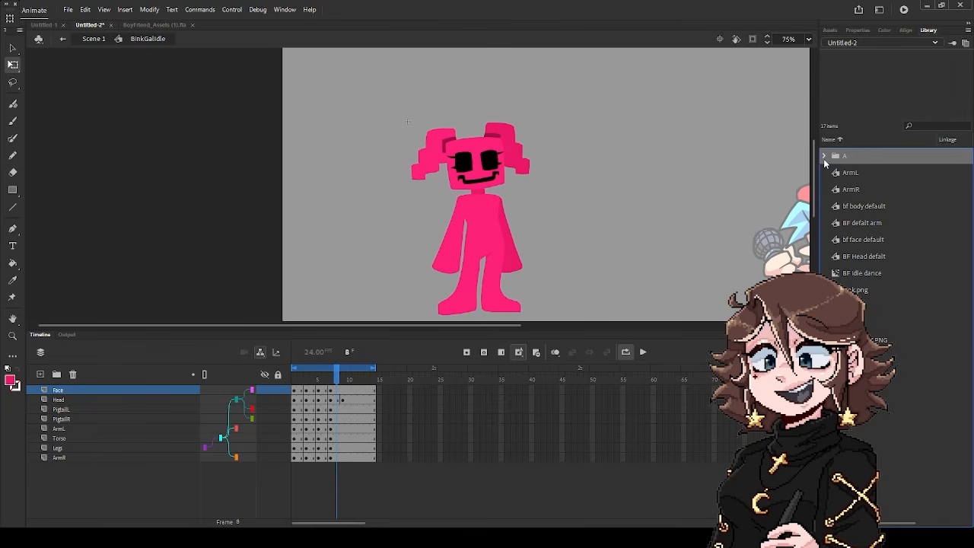
click(822, 157)
click(886, 172)
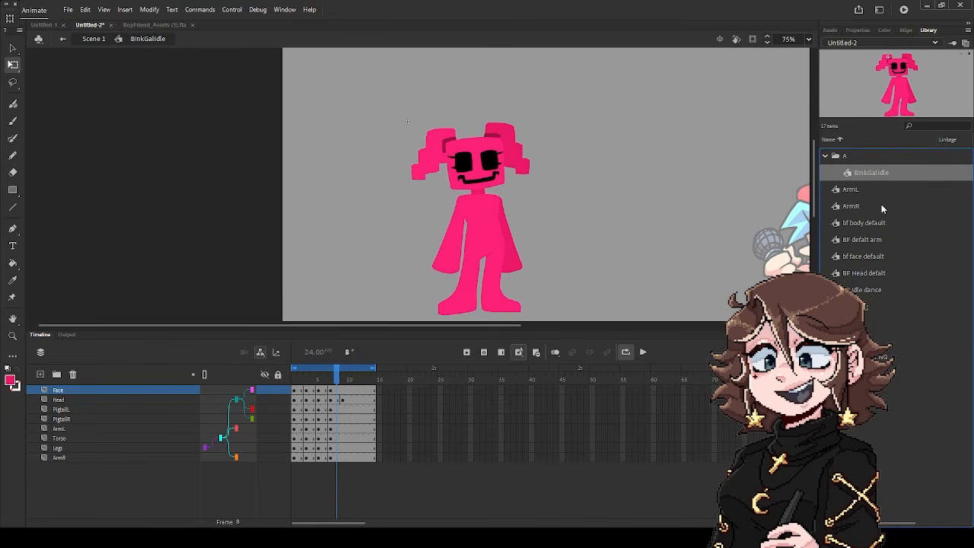
click(852, 156)
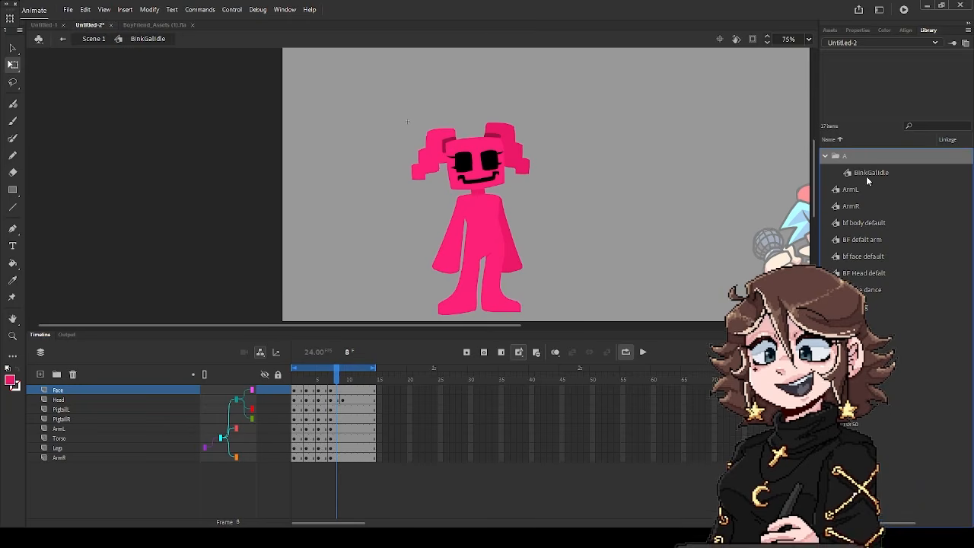
click(866, 174)
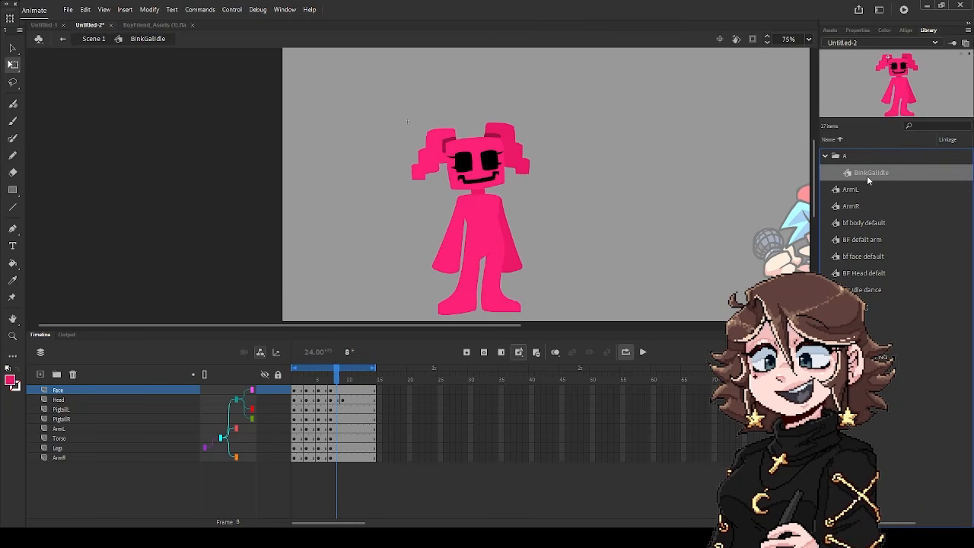
click(913, 246)
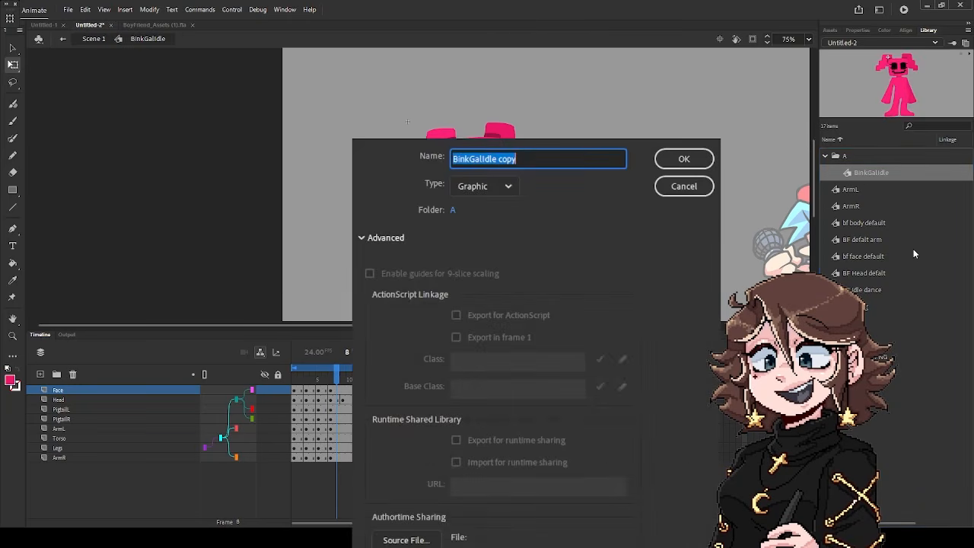
click(684, 185)
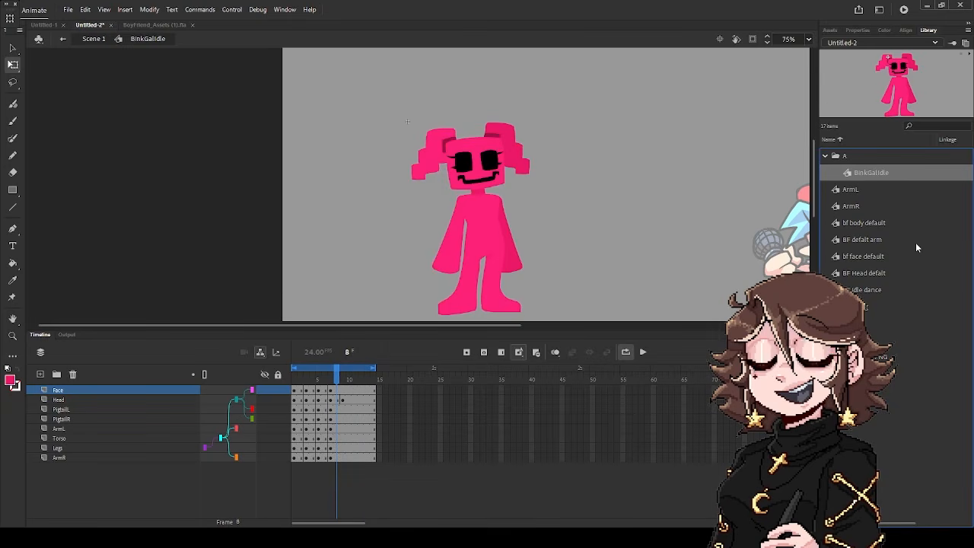
Duplicate the BinkGalIdle symbol as a Graphic named BinkGalLeft in folder A
click(927, 270)
text(Bink)
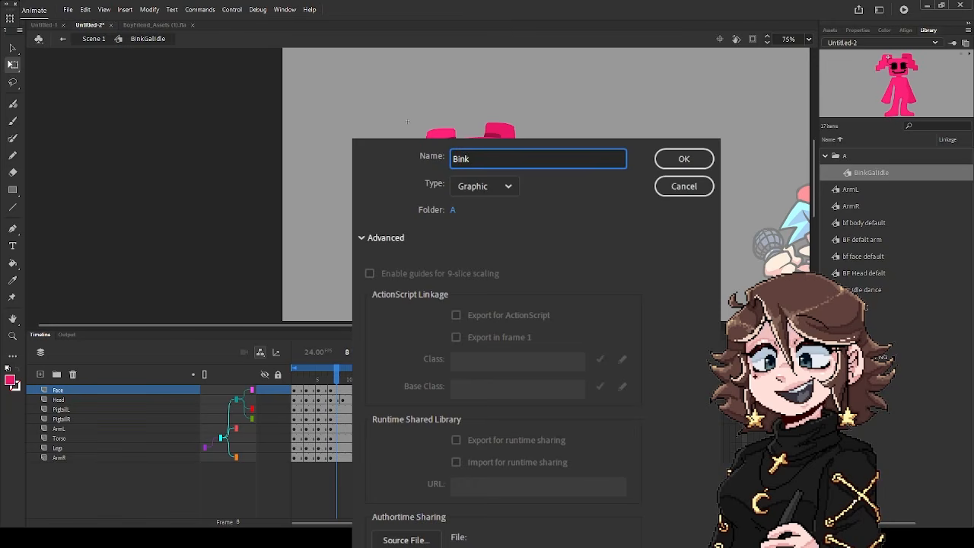
text(GalLeft)
key(Return)
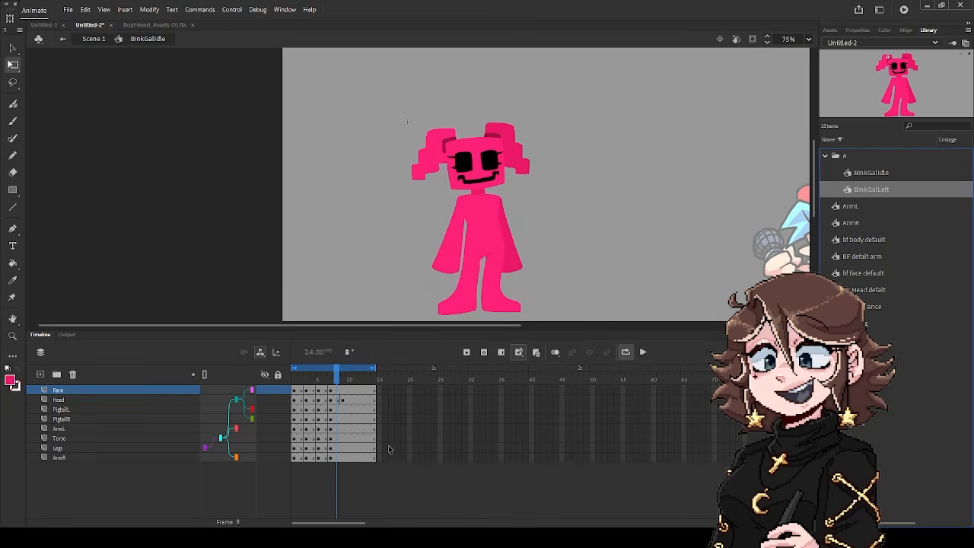
Return to Scene 1, copy the first boyfriend pose in the second row of BoyFriend_Assets (1).fla, and go back to Untitled-2
click(61, 38)
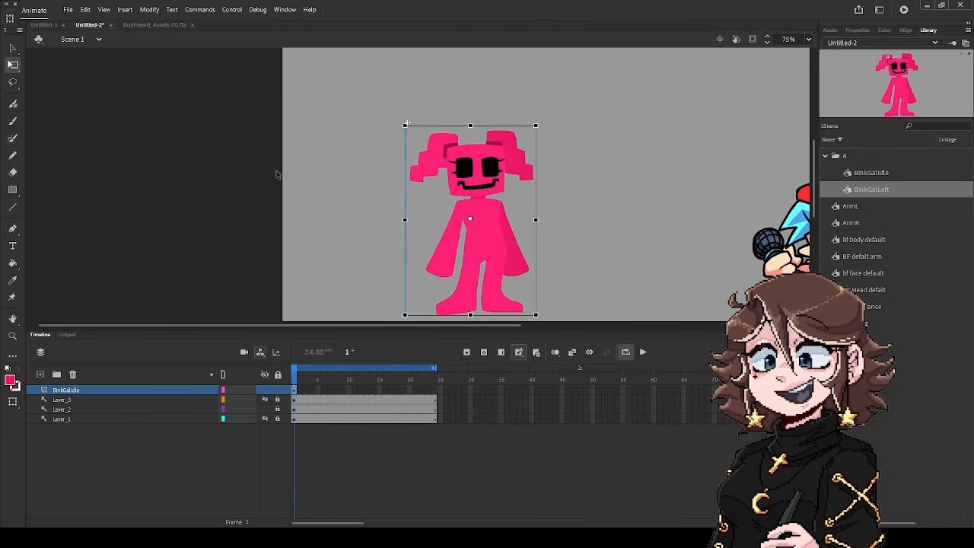
click(148, 23)
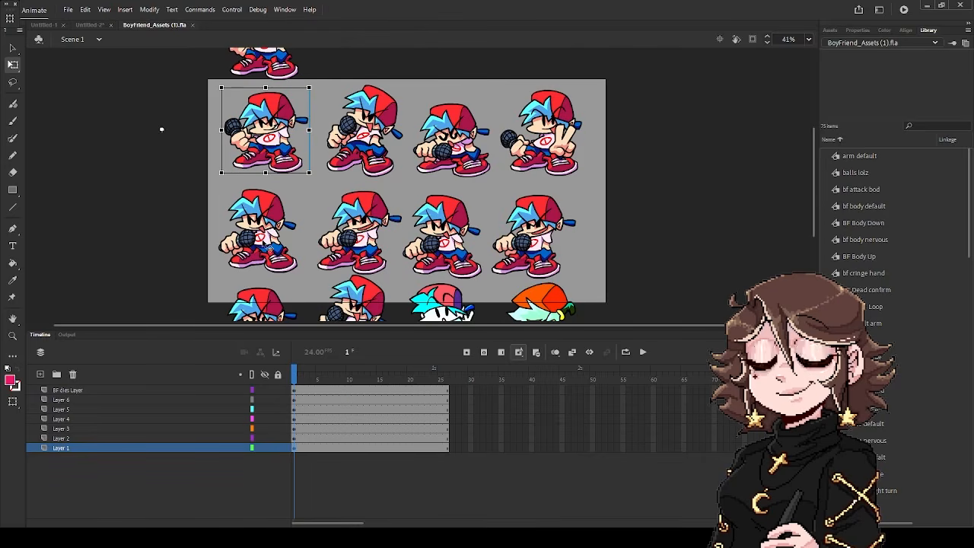
click(267, 242)
click(90, 24)
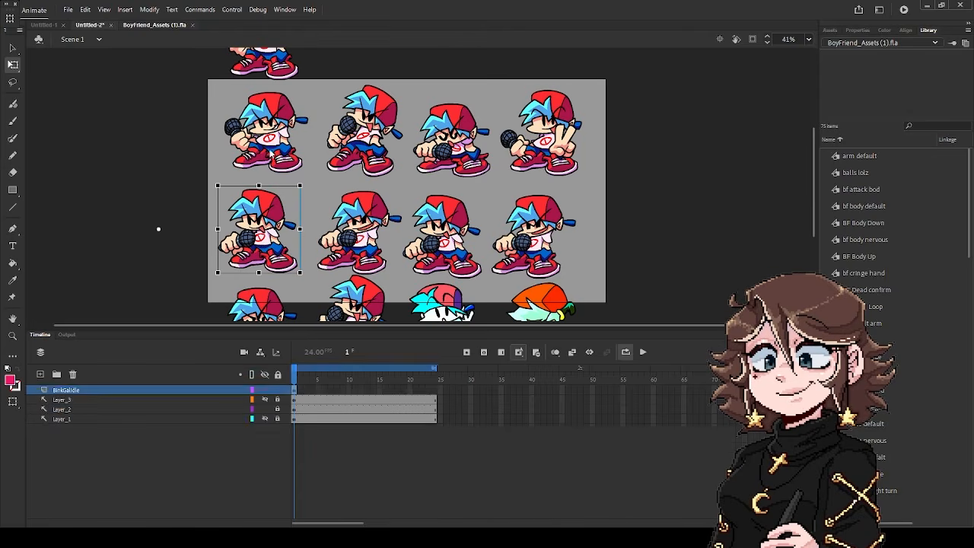
Toggle the visibility of Layer_3 and Layer_2 to check which layer holds the boyfriend
click(448, 410)
click(440, 400)
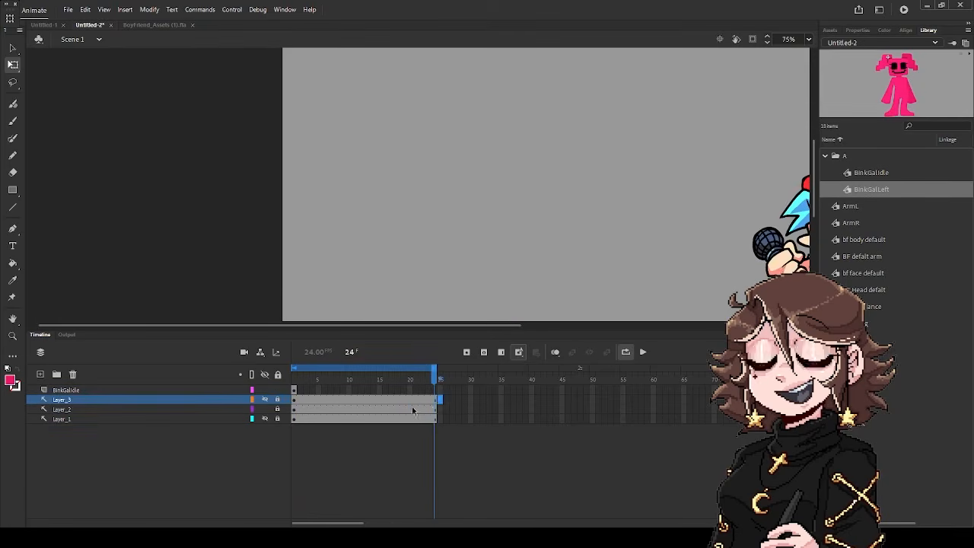
click(411, 409)
click(840, 257)
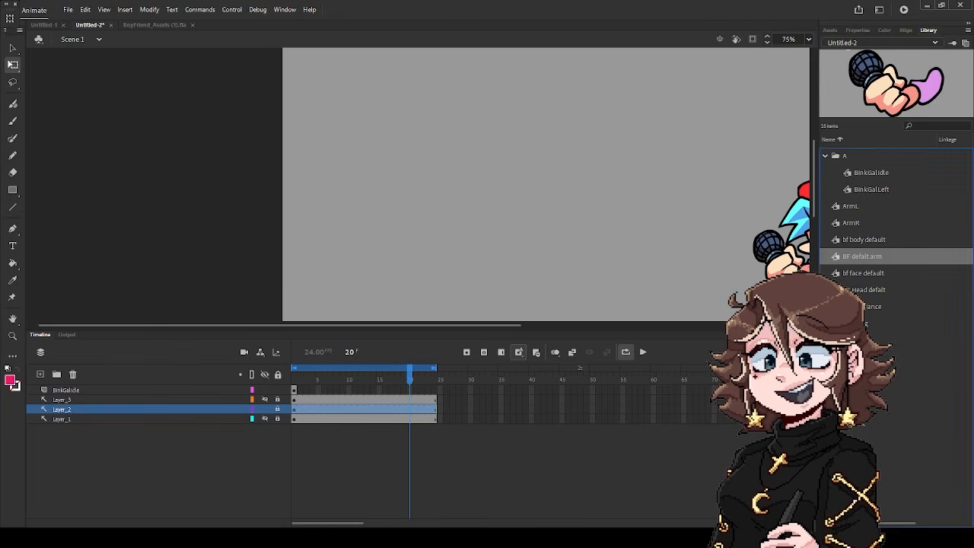
click(265, 400)
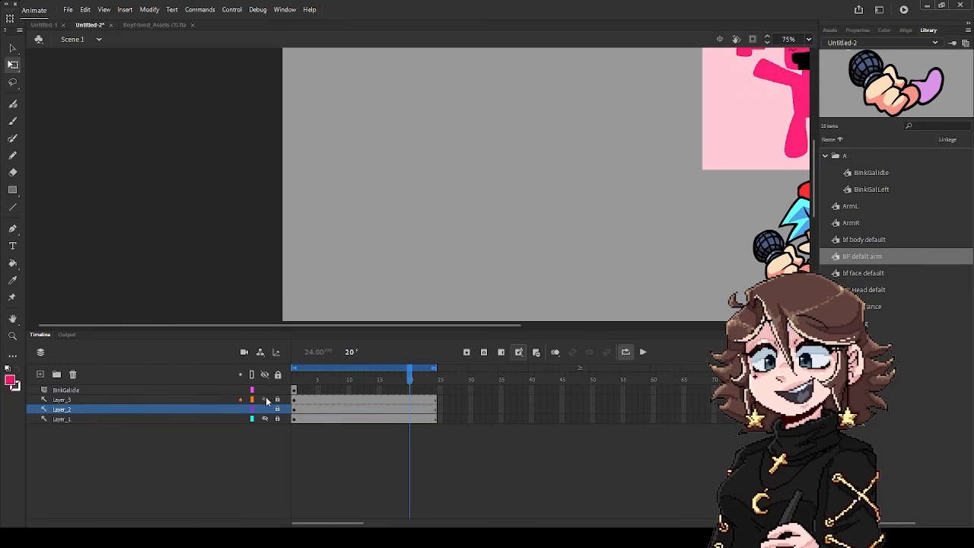
click(263, 412)
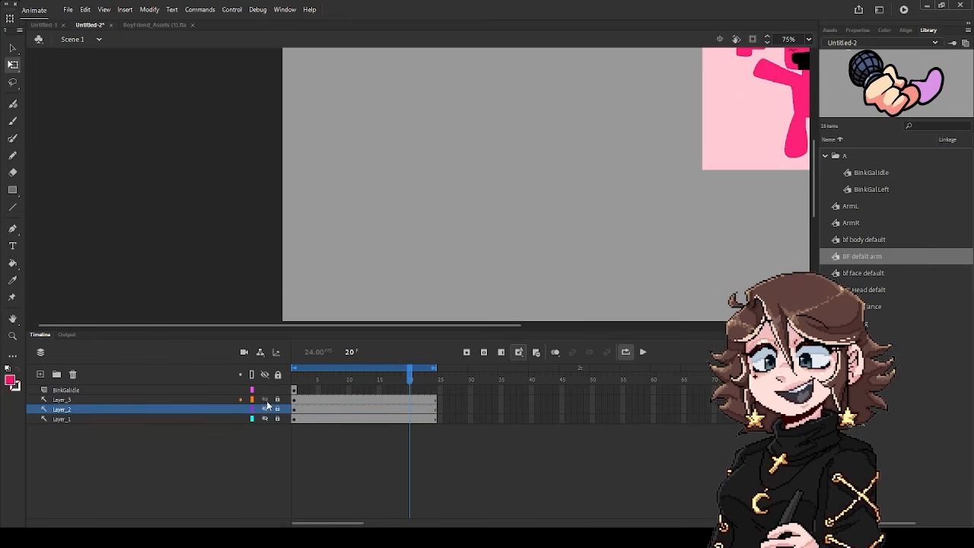
click(265, 400)
key(Return)
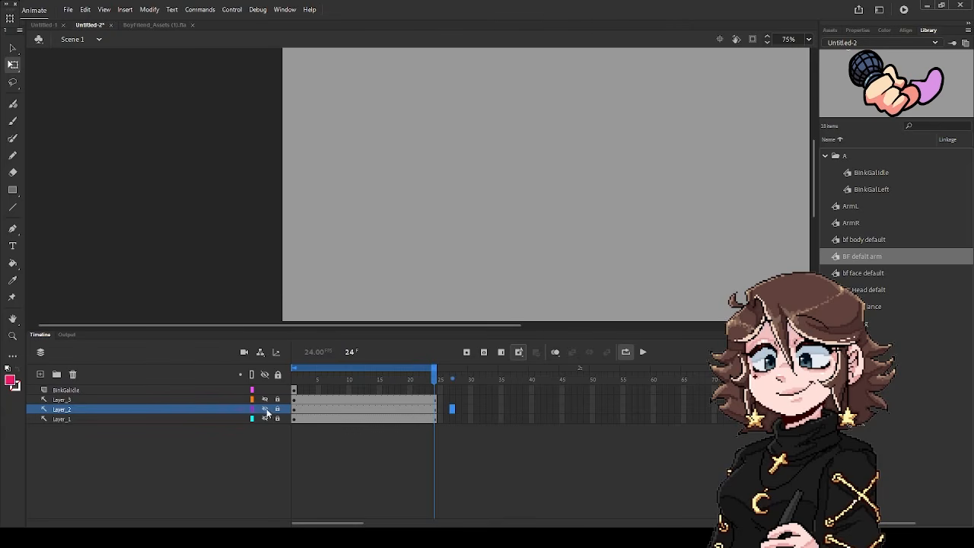
Show and unlock Layer_2 and add a blank keyframe at frame 25
click(266, 411)
click(441, 411)
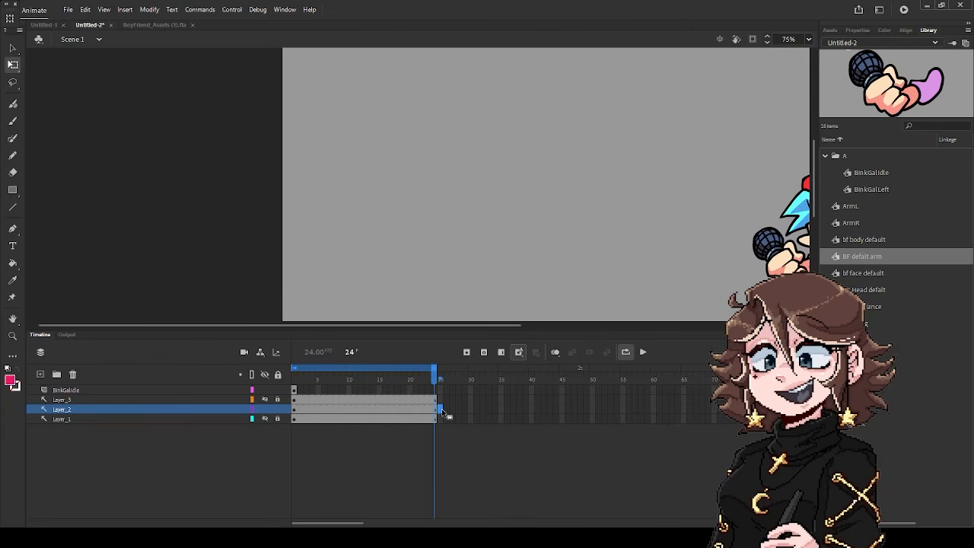
key(period)
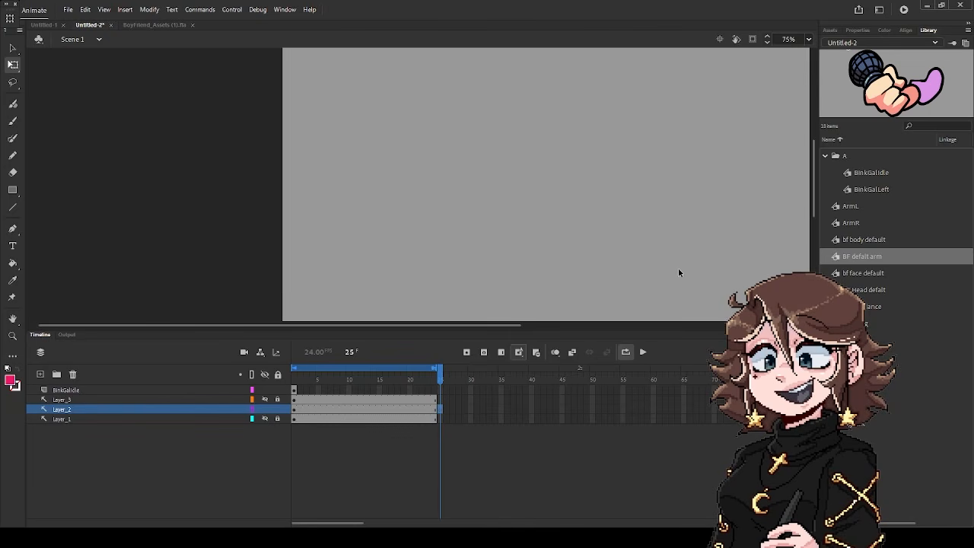
Turn on onion skinning, paste the copied boyfriend pose on frame 25 and align its feet with the idle pose
click(556, 352)
key(ctrl+v)
scroll(533, 251, right, 5)
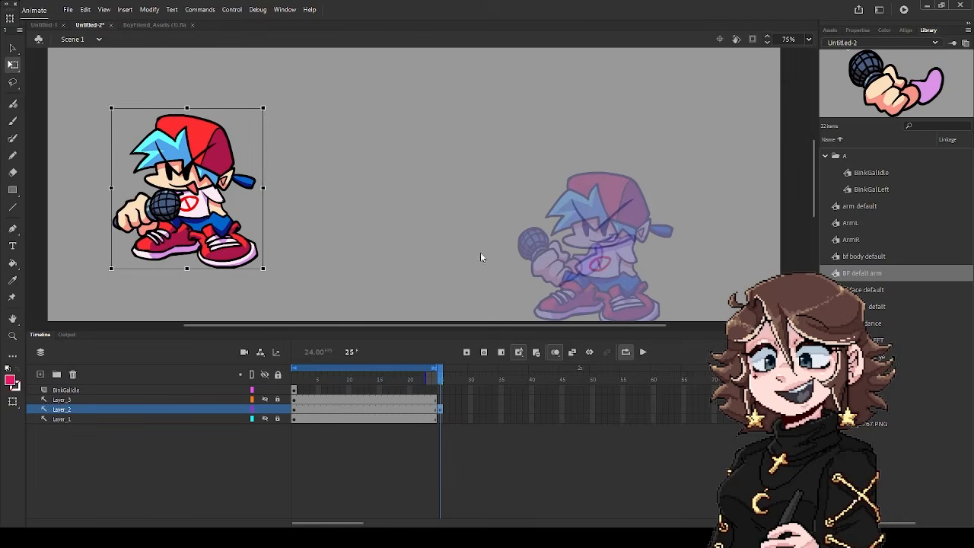
drag(224, 250, 627, 311)
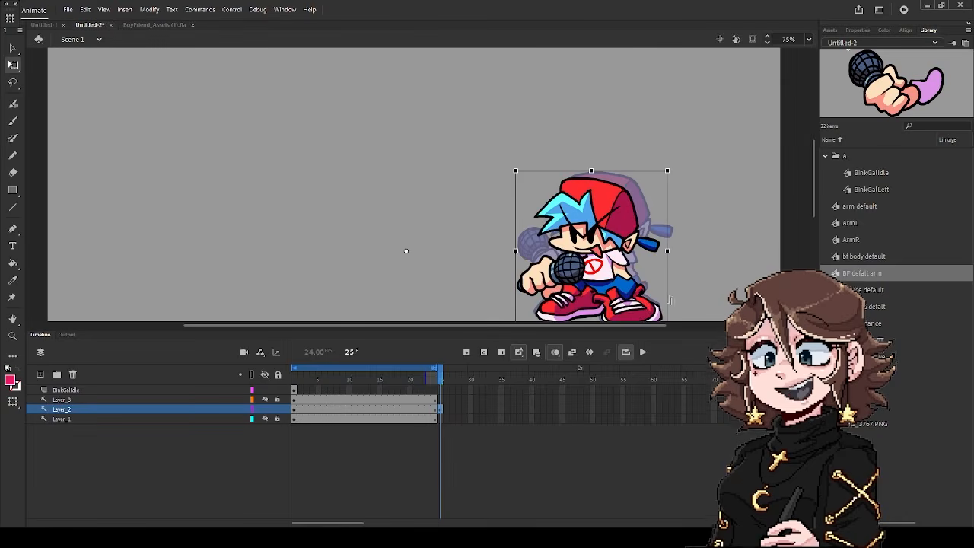
scroll(626, 312, down, 1)
scroll(618, 313, up, 2)
scroll(504, 266, down, 3)
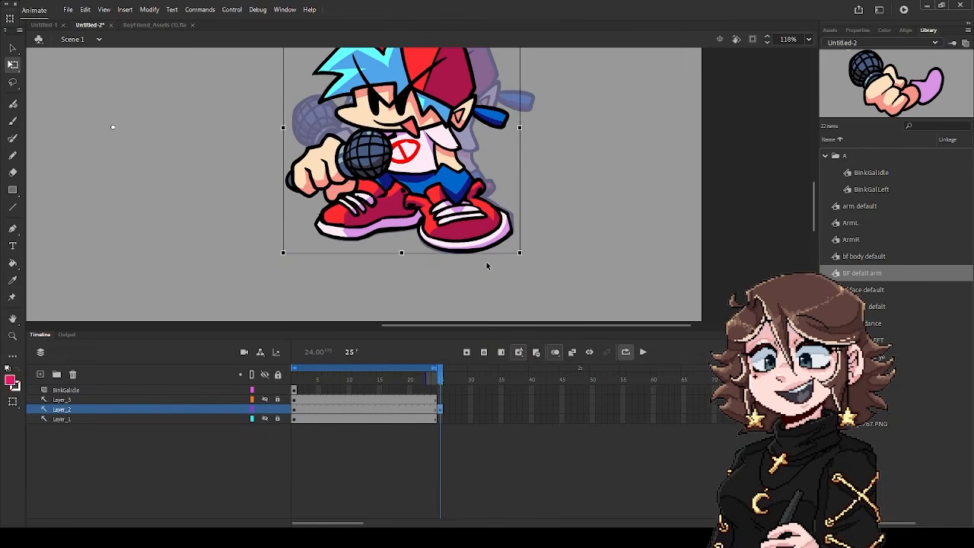
scroll(487, 265, down, 3)
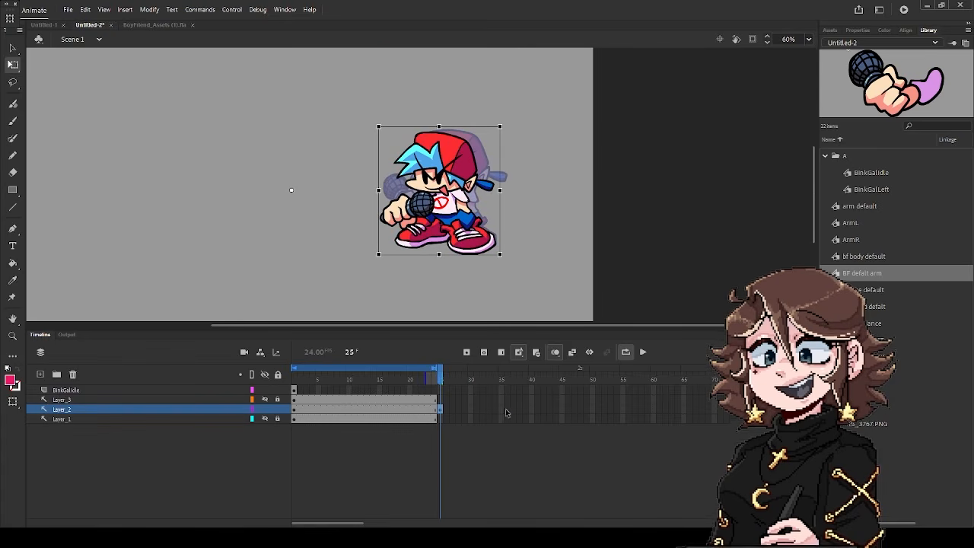
Extend Layer_2 to frame 36 and scrub back through the timeline
click(506, 411)
key(F5)
drag(507, 378, 240, 379)
Extend the BinkGalIdle layer to frame 24 and preview both characters' idle loops over frames 1 to 24
click(436, 392)
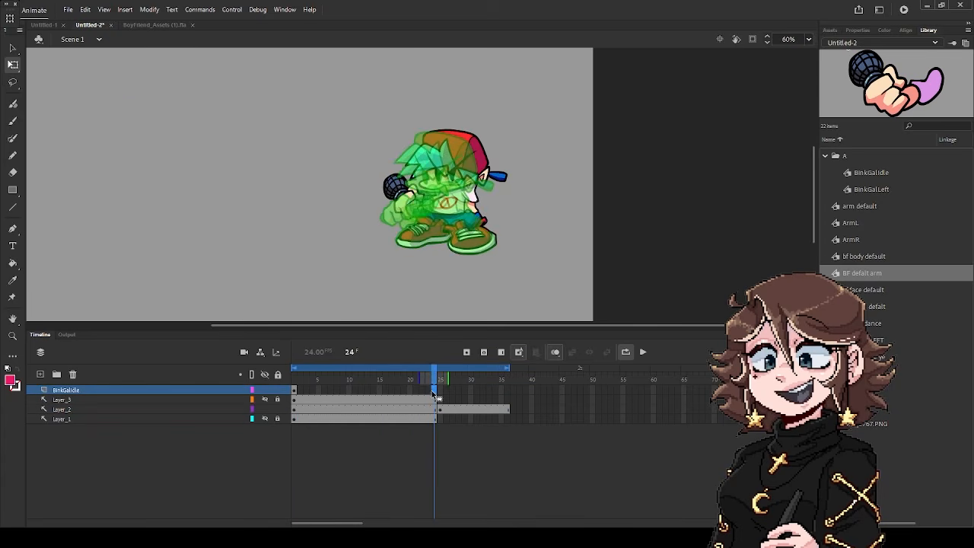
key(F5)
drag(434, 380, 238, 367)
click(644, 354)
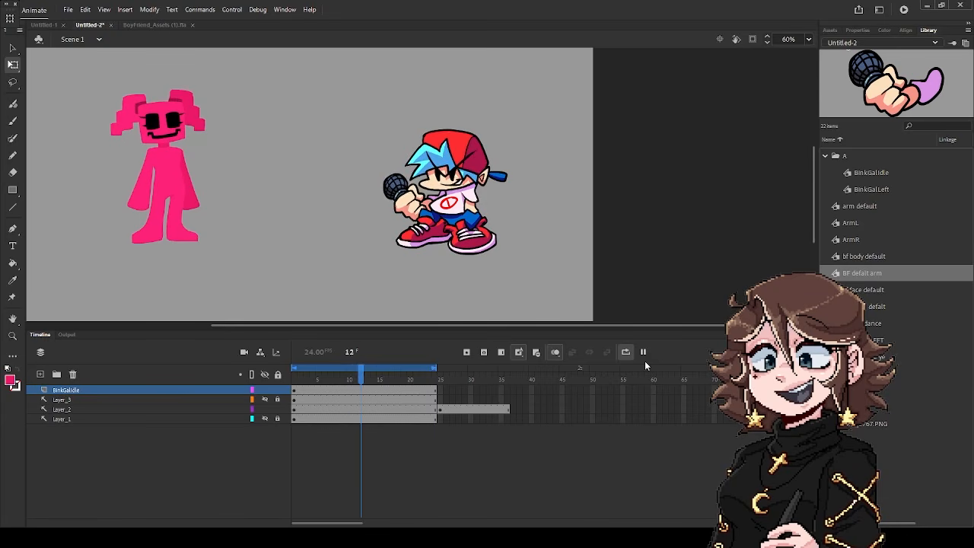
click(645, 350)
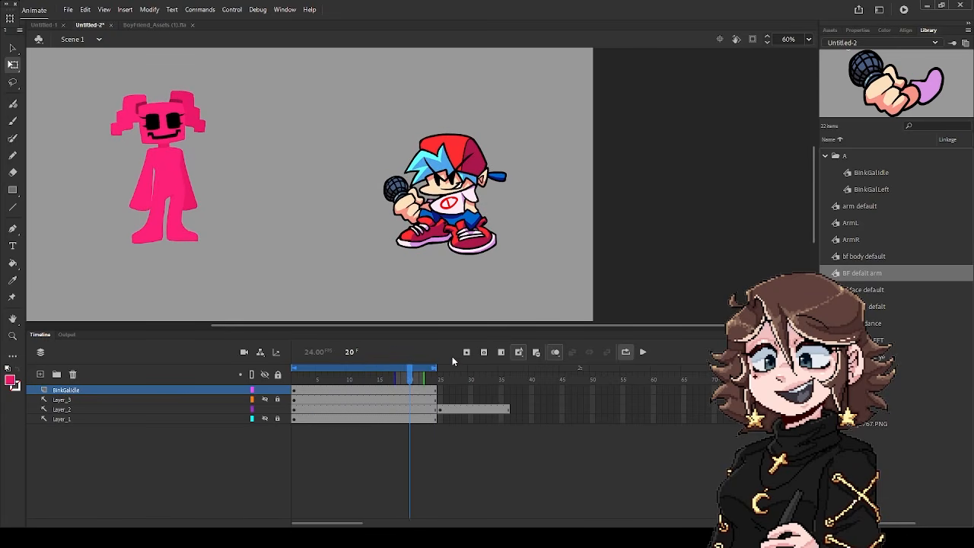
Extend the loop range to frame 36 and insert a blank keyframe at frame 25 on the BinkGalIdle layer
drag(436, 368, 584, 373)
click(891, 190)
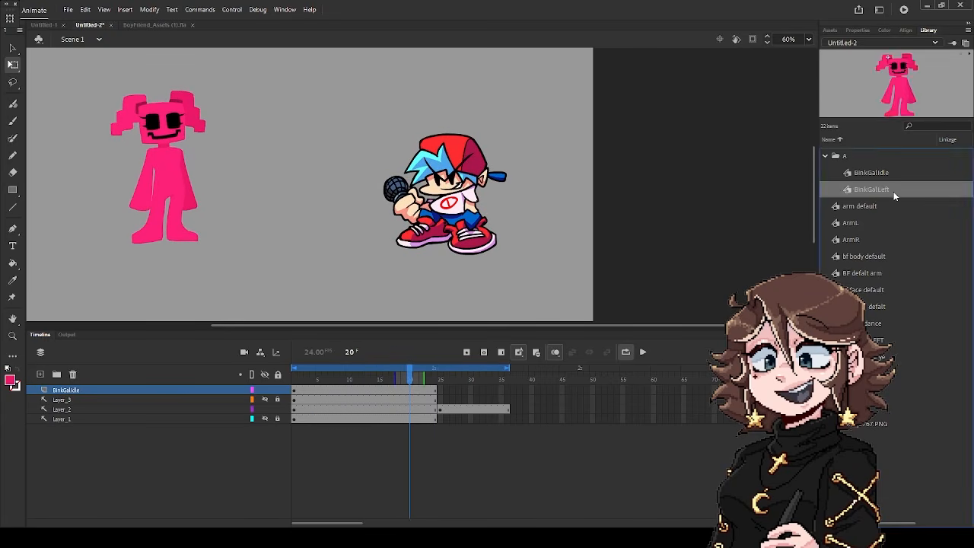
click(441, 400)
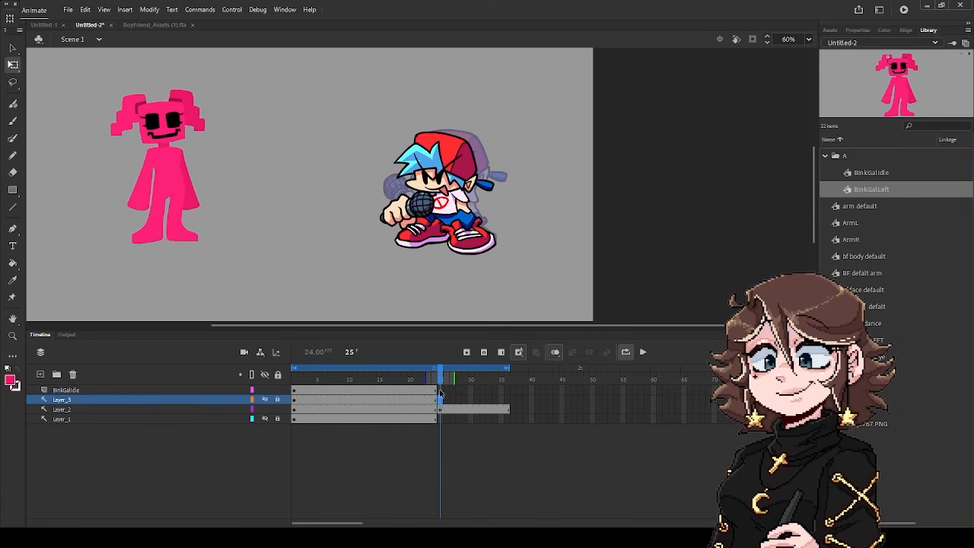
click(441, 392)
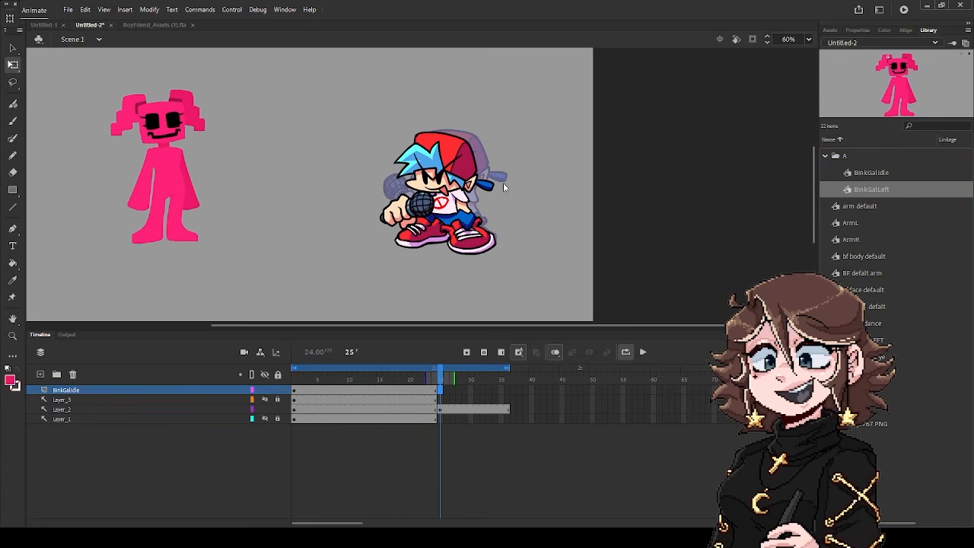
key(F7)
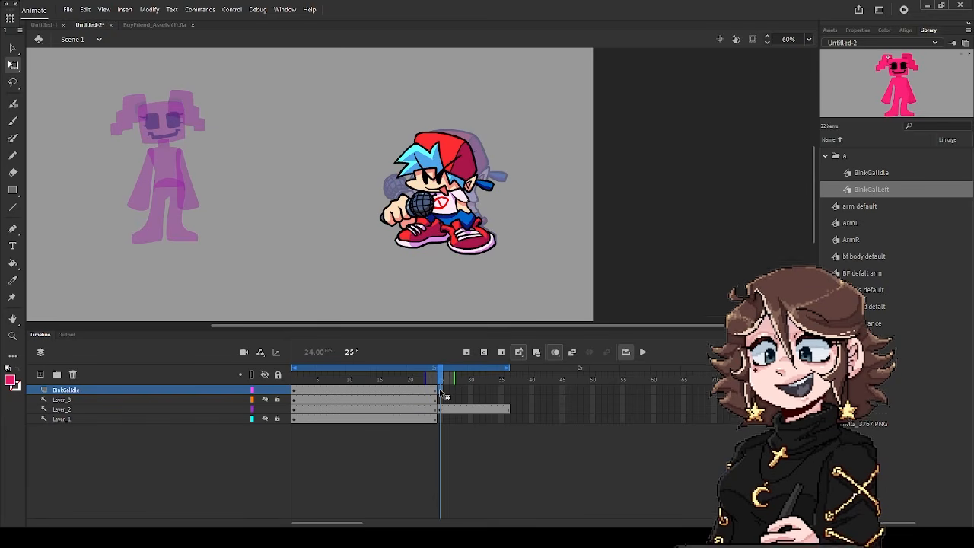
Place the BinkGalLeft symbol on frame 25 and nudge it until its feet line up with the onion-skinned idle pose
click(876, 189)
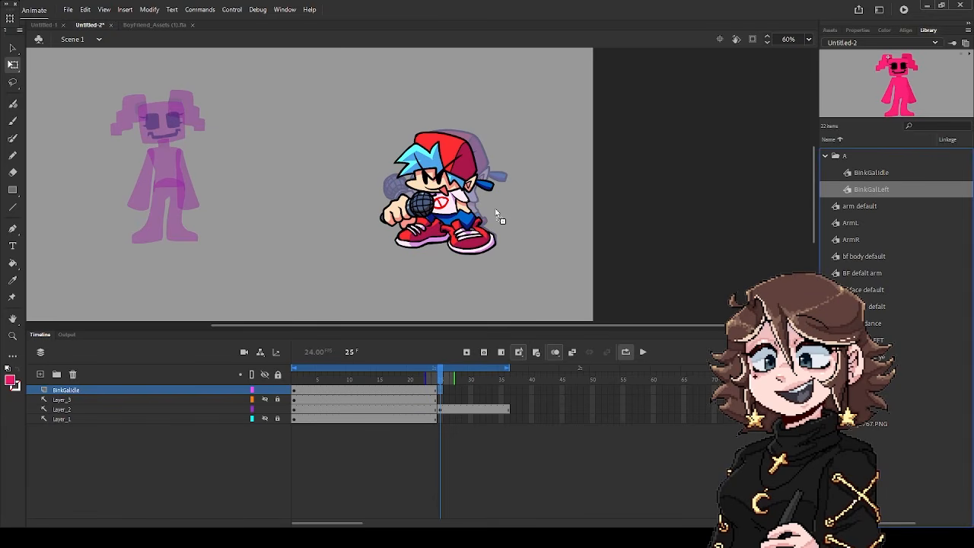
drag(479, 222, 157, 160)
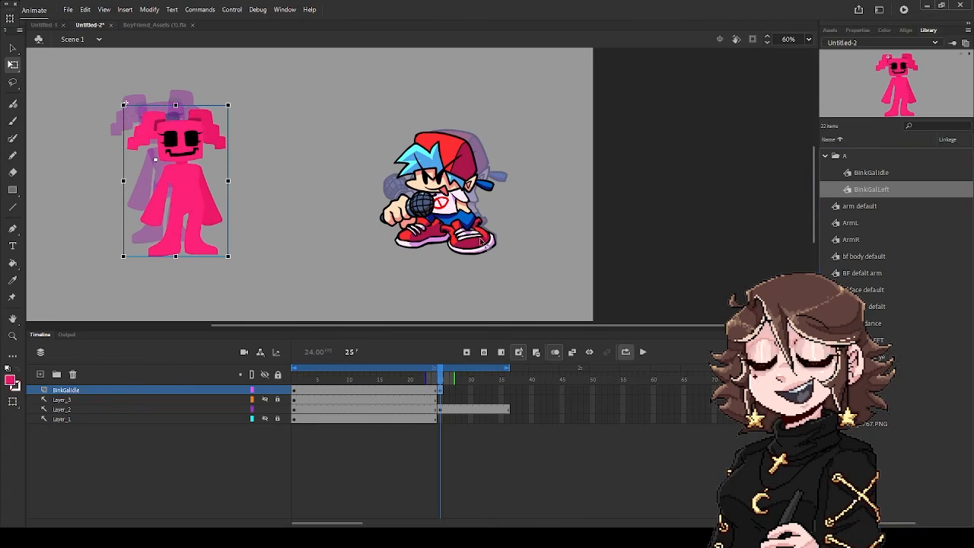
key(shift+Left)
key(shift+Left)
key(shift+Up)
key(shift+Left)
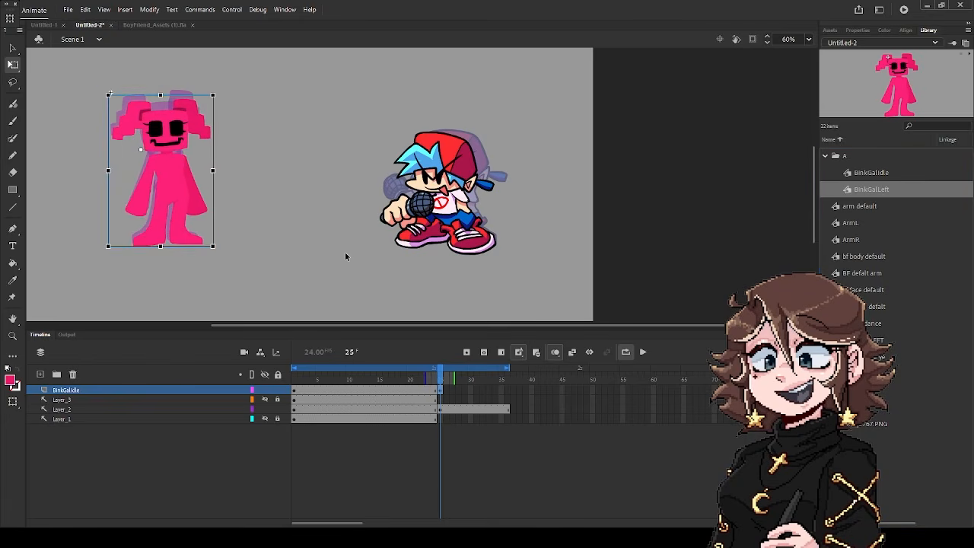
key(shift+Up)
key(shift+Left)
key(Up)
key(Up)
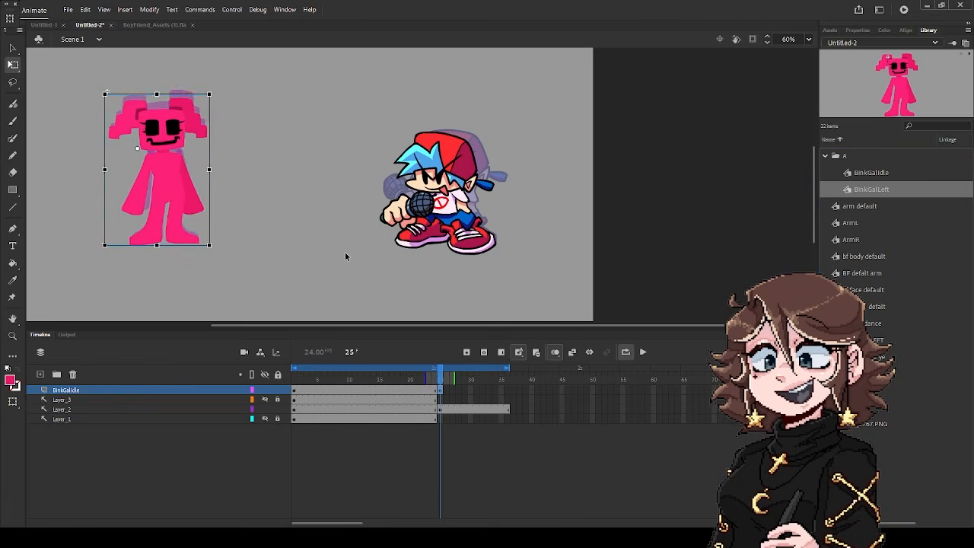
key(Up)
key(Up)
key(Right)
key(Right)
key(Right)
key(Up)
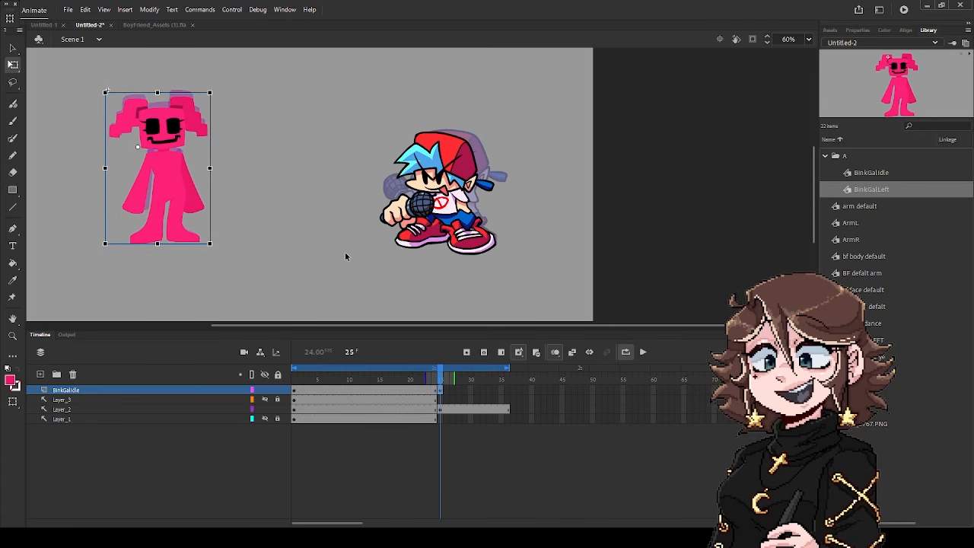
Extend the BinkGalIdle layer to frame 36 and return the playhead to frame 25
click(508, 390)
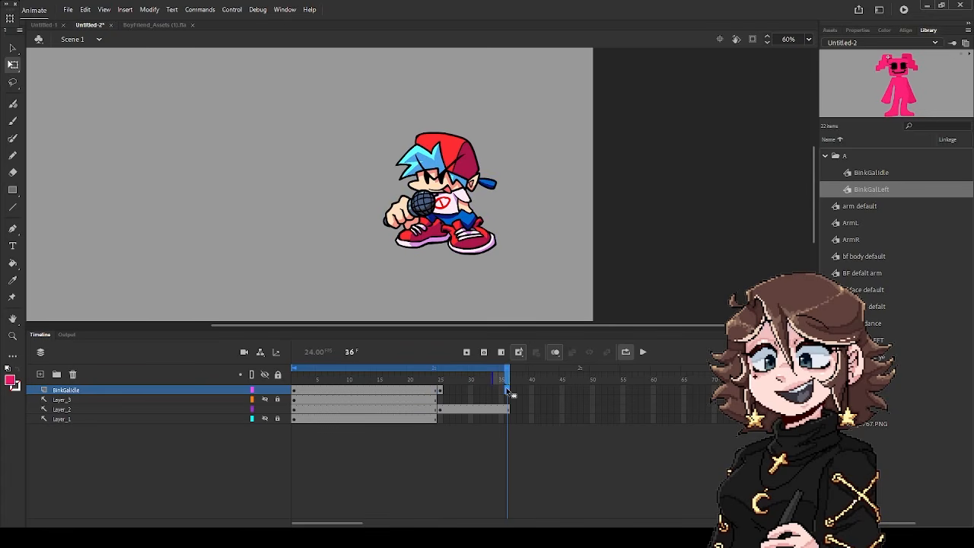
key(F5)
drag(504, 381, 442, 389)
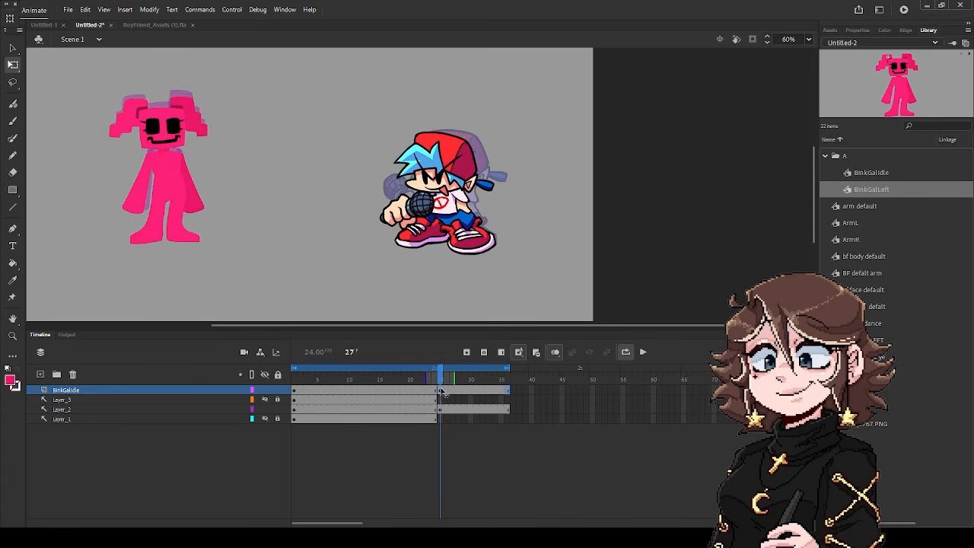
Open the BinkGalLeft symbol for editing and remove the frames after frame 1 on all its layers
double_click(149, 171)
drag(371, 391, 295, 457)
key(shift+F5)
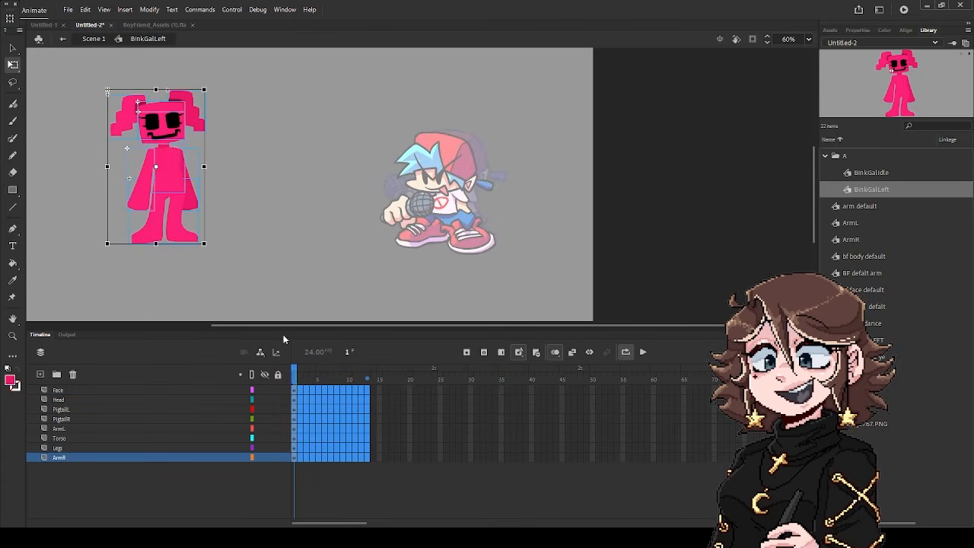
click(294, 380)
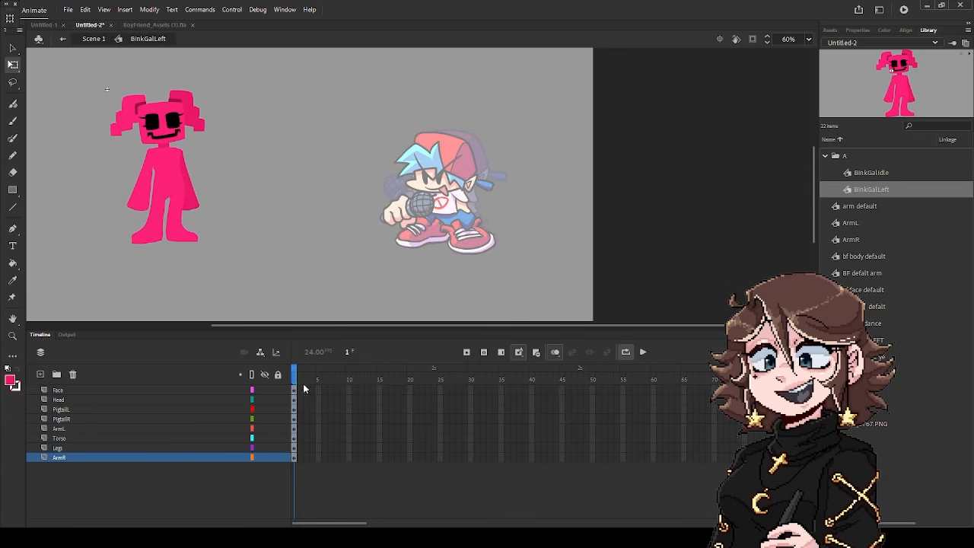
Duplicate the legs symbol inside BinkGalLeft under the name Legs1
click(178, 186)
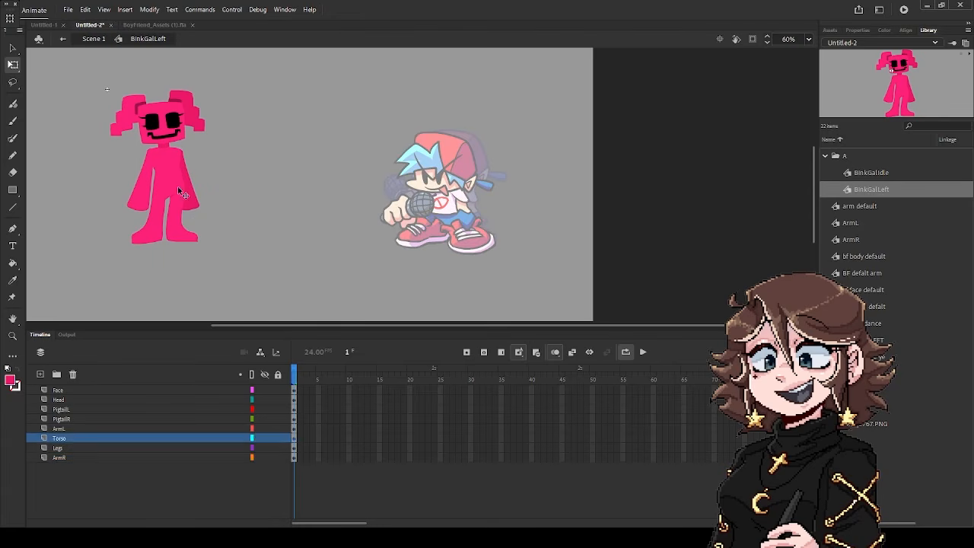
click(185, 229)
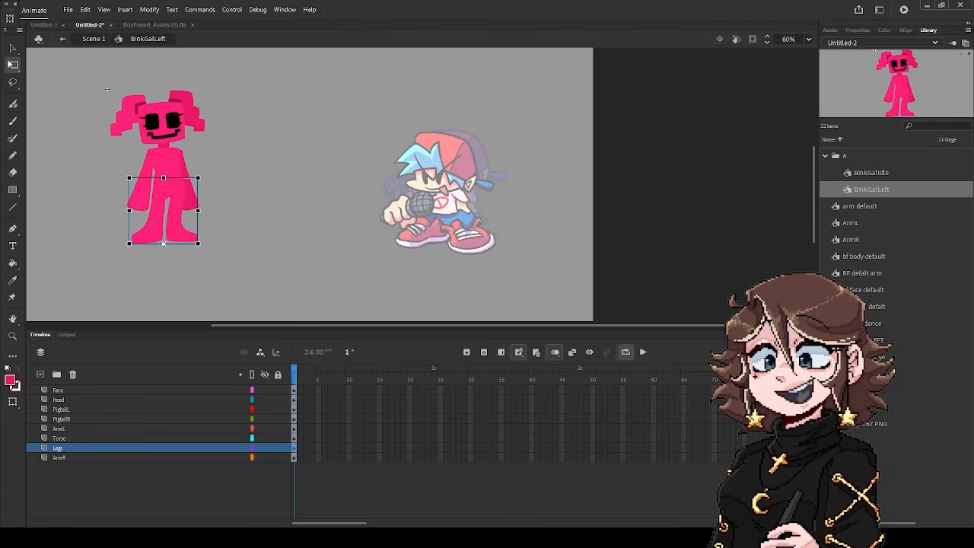
click(370, 267)
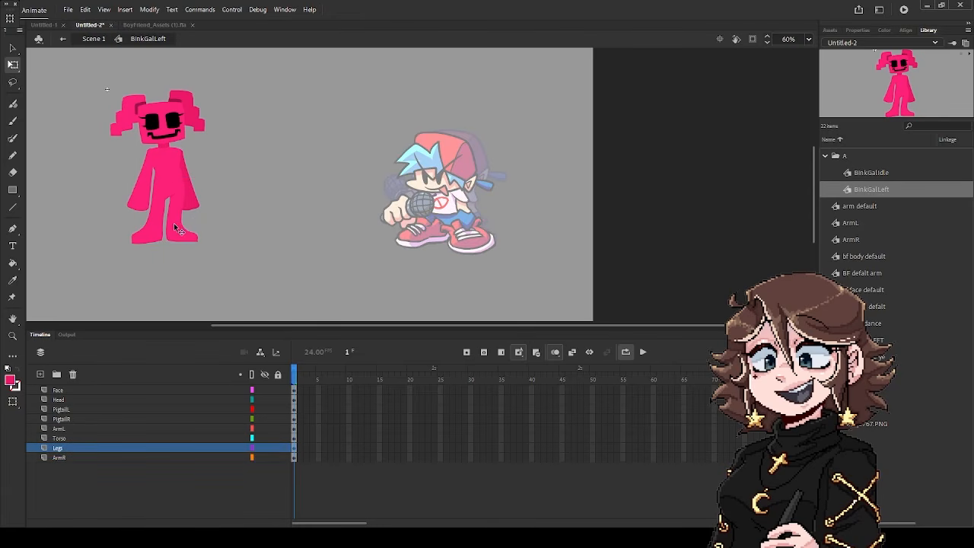
click(177, 229)
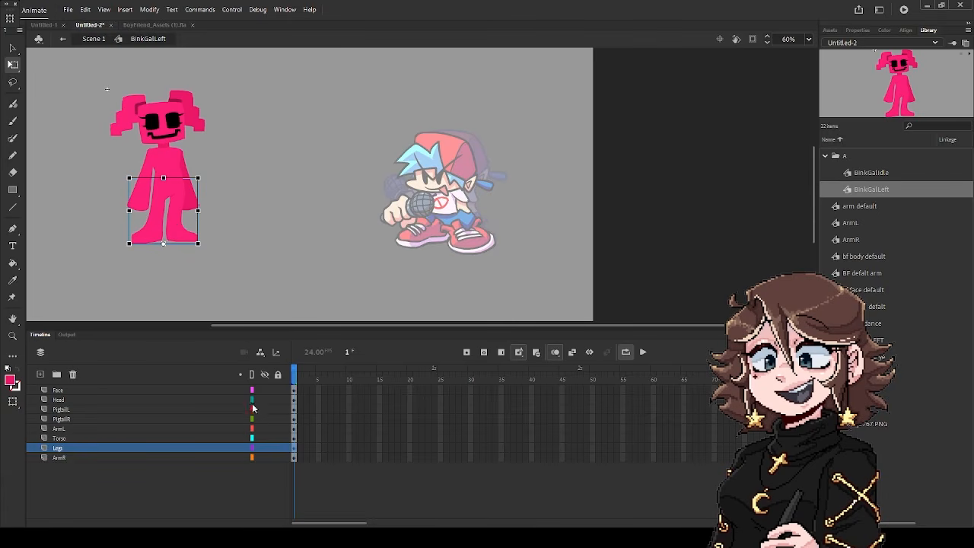
key(ctrl+d)
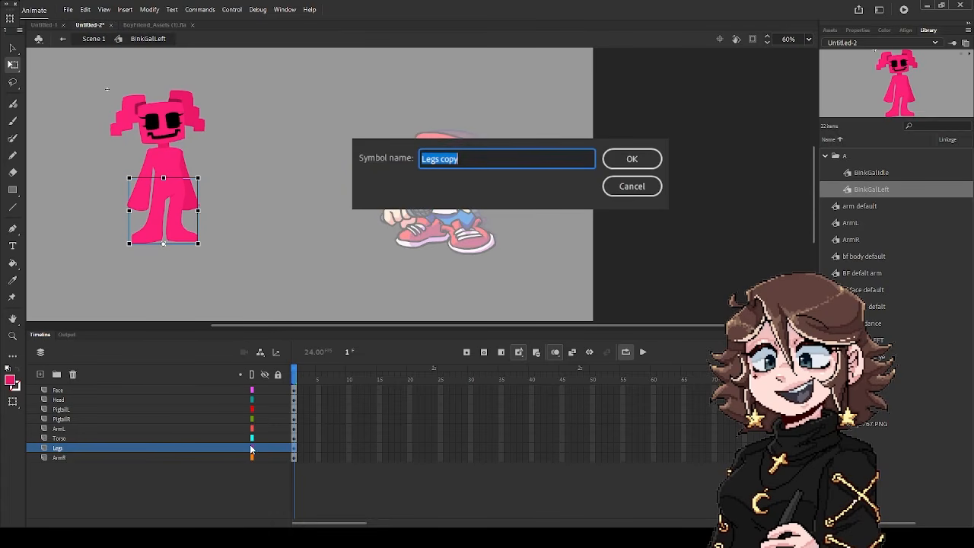
text(Legs1)
key(Return)
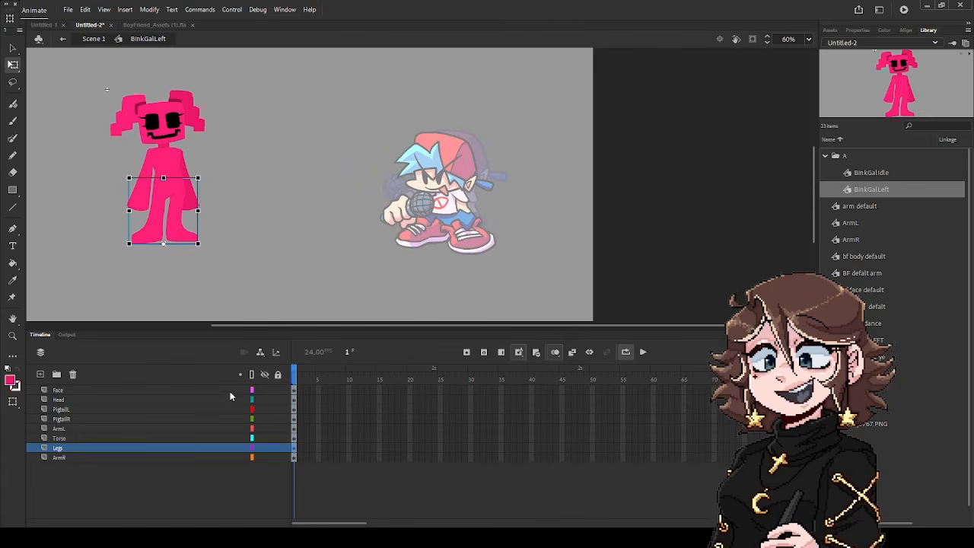
Skew the Legs1 instance so its upper edge leans left while the feet stay planted
key(s)
scroll(492, 306, down, 2)
double_click(491, 310)
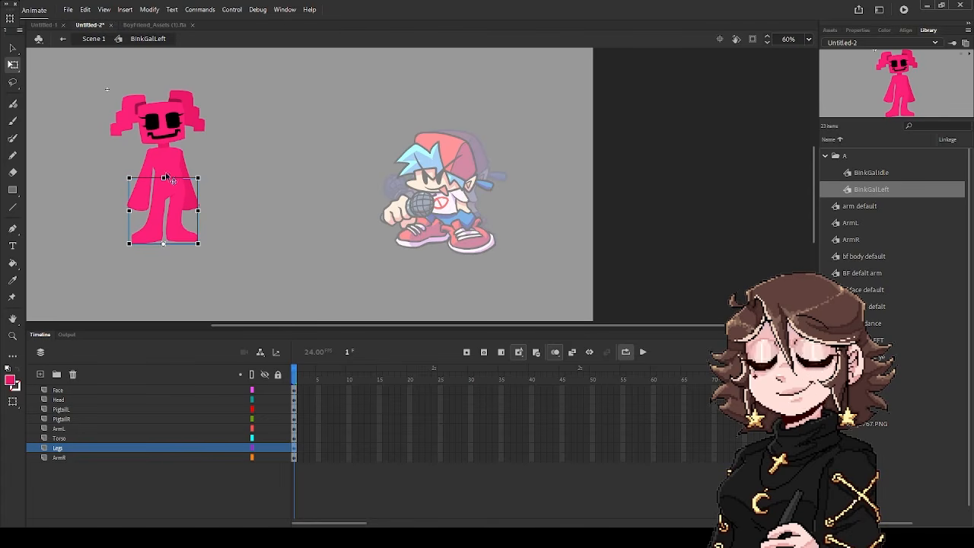
scroll(156, 179, up, 5)
drag(214, 172, 189, 193)
scroll(185, 187, down, 2)
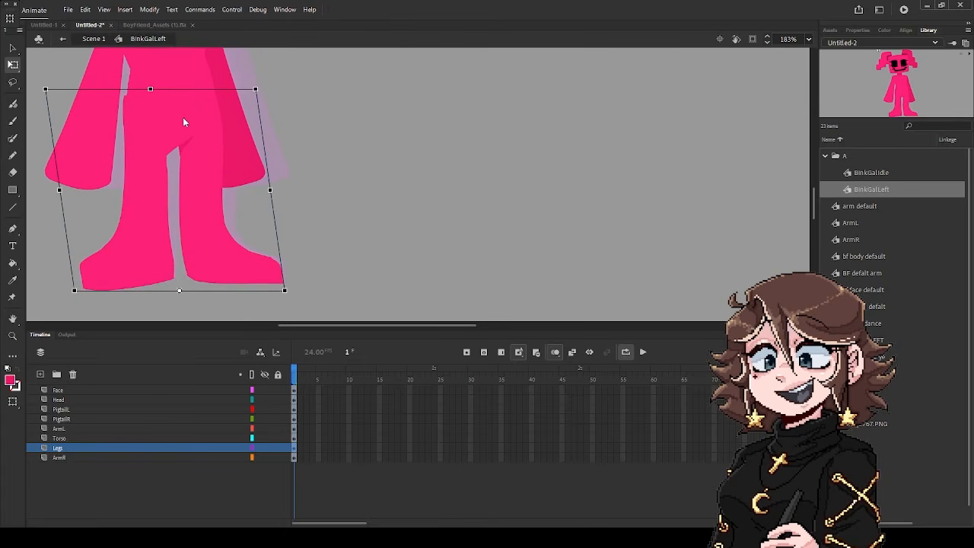
Nudge the torso slightly left to sit over the skewed legs
scroll(182, 118, up, 2)
click(188, 168)
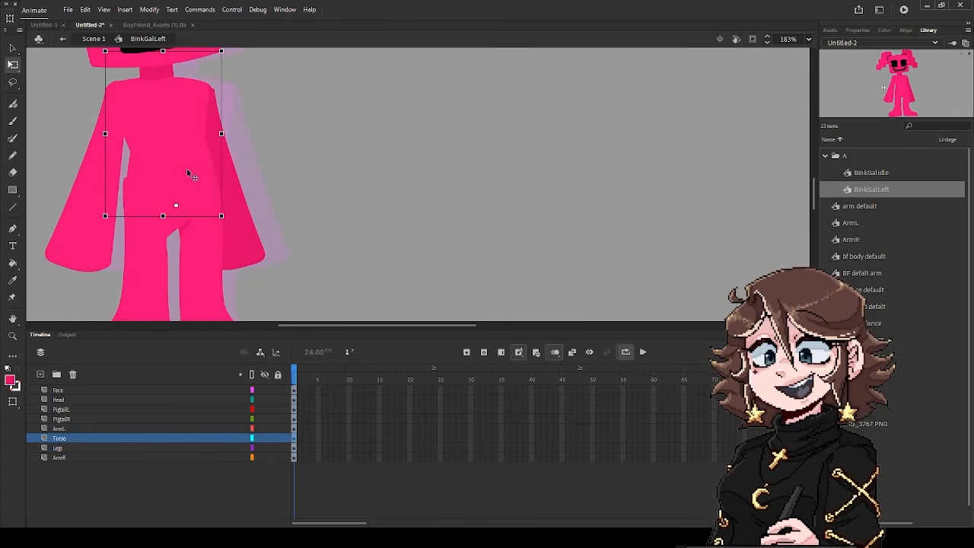
key(Left)
key(Left)
key(Left)
scroll(158, 210, down, 2)
Open the Legs1 symbol and skew only the upper half of the legs further left, bending them at the knees
double_click(158, 209)
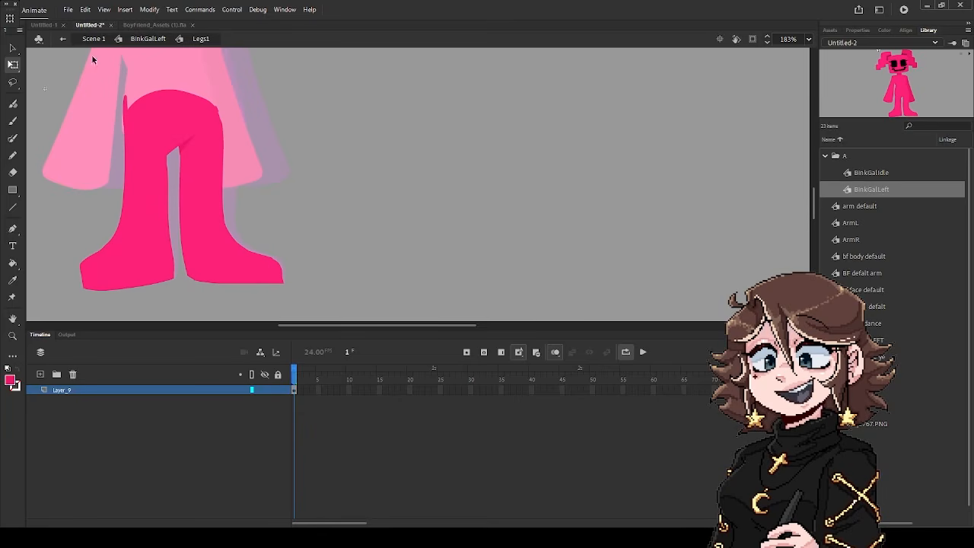
mouse_move(90, 51)
mouse_down()
mouse_move(251, 188)
mouse_move(301, 187)
mouse_move(293, 193)
mouse_up()
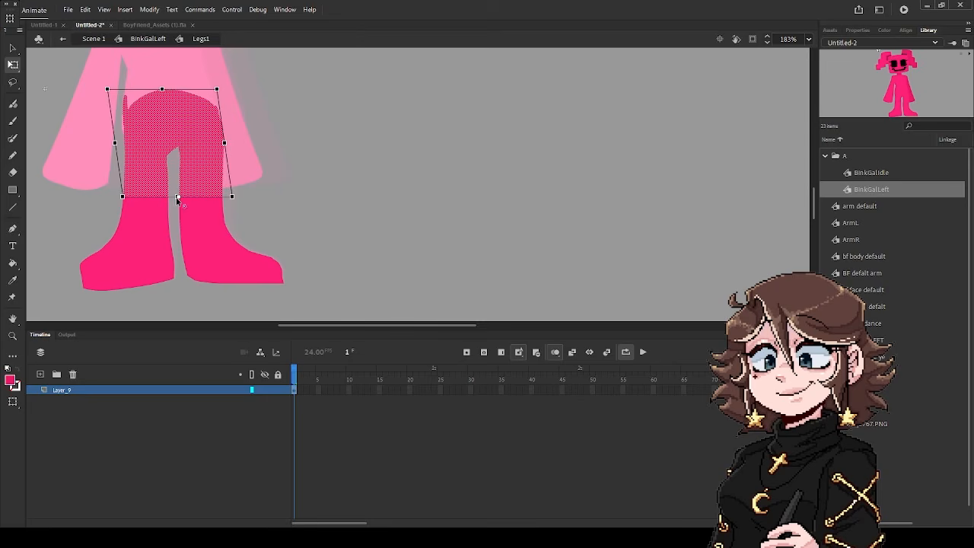
drag(194, 90, 157, 90)
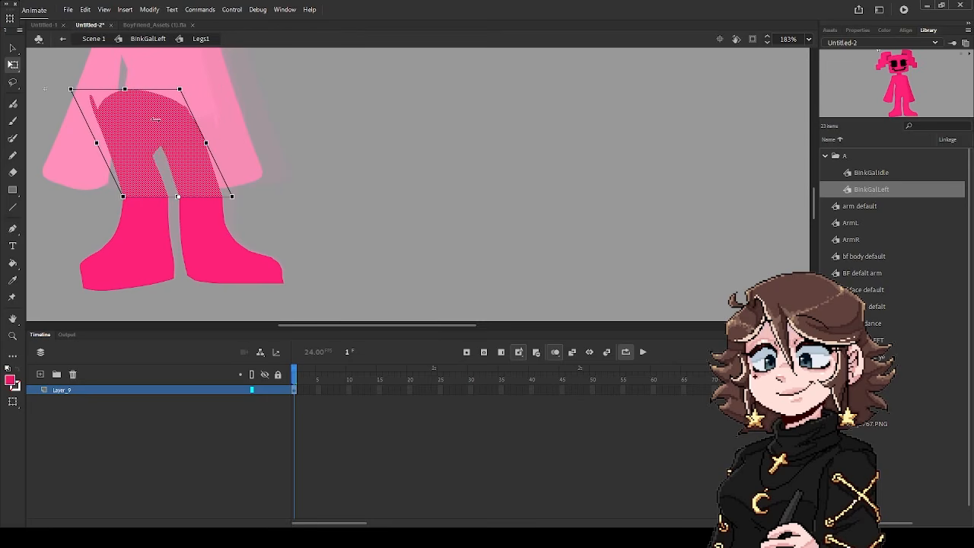
click(335, 151)
scroll(326, 175, down, 4)
scroll(205, 180, up, 2)
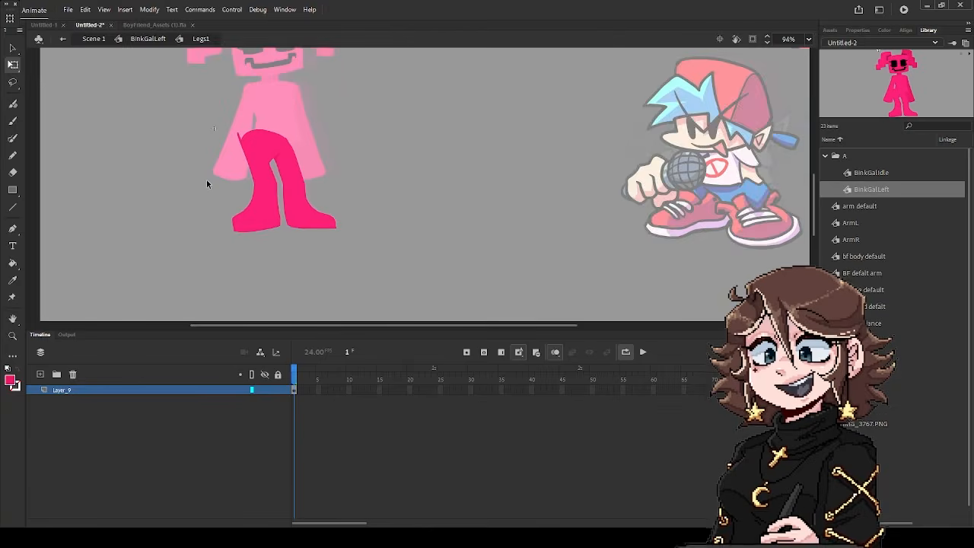
Go back to BinkGalLeft, reopen Legs1 and skew the whole leg shape back toward the right, anchored at the feet
click(63, 39)
click(302, 145)
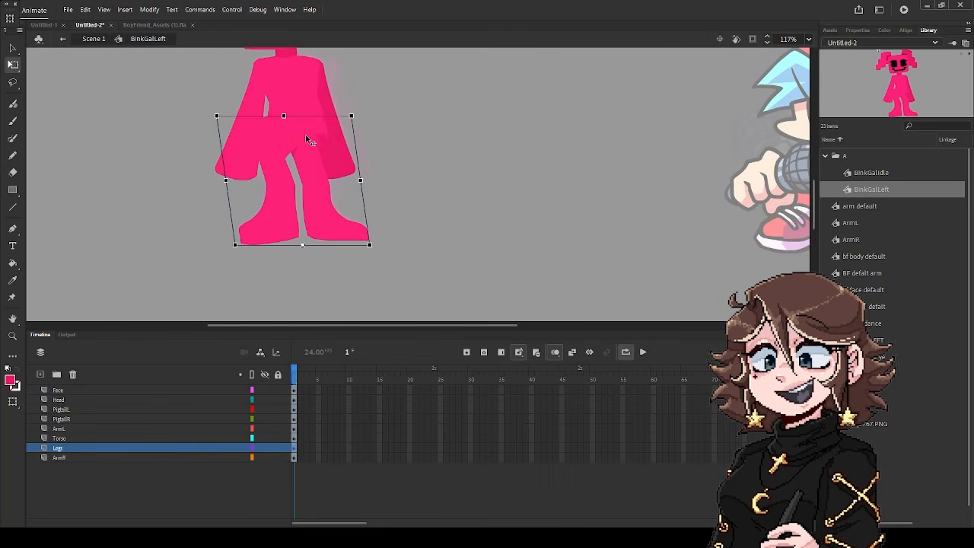
double_click(301, 146)
drag(147, 79, 426, 293)
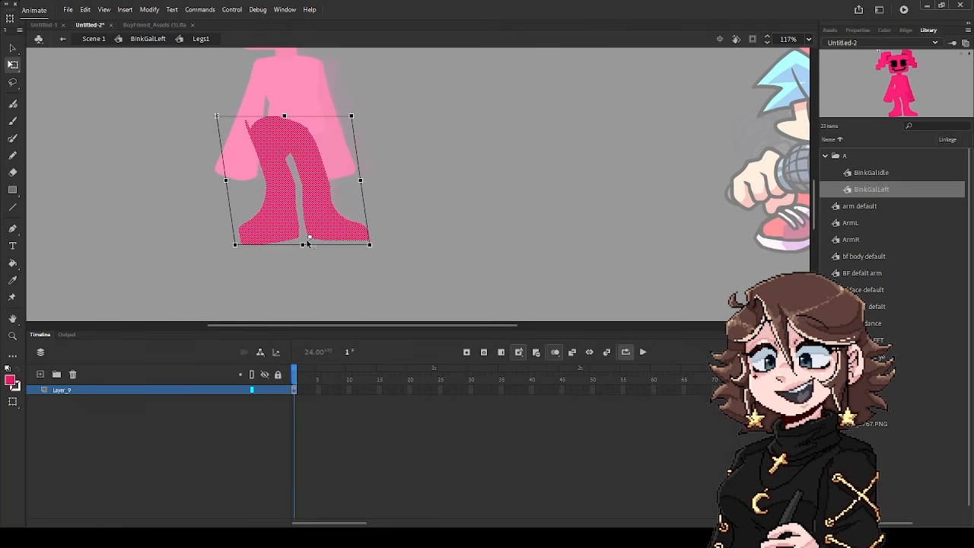
drag(307, 119, 328, 130)
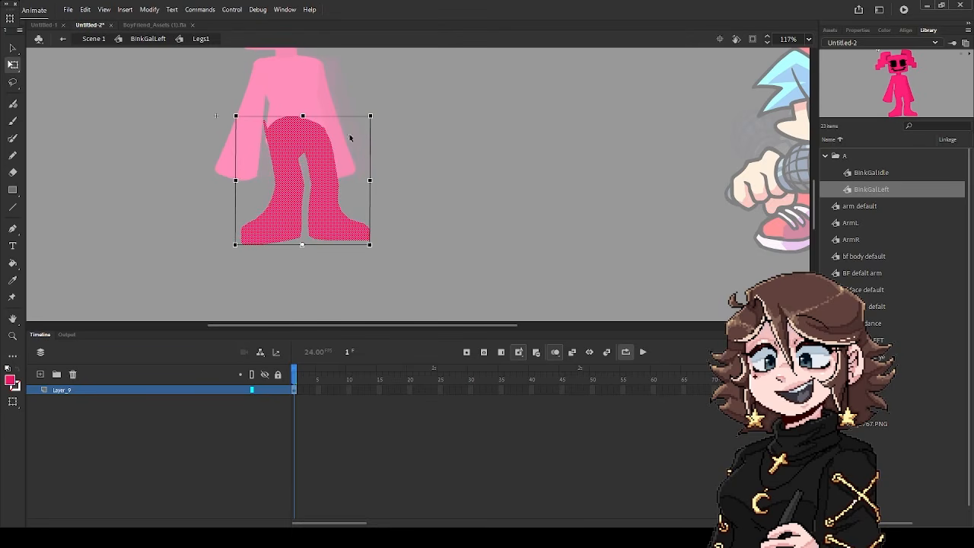
click(402, 246)
scroll(388, 229, down, 4)
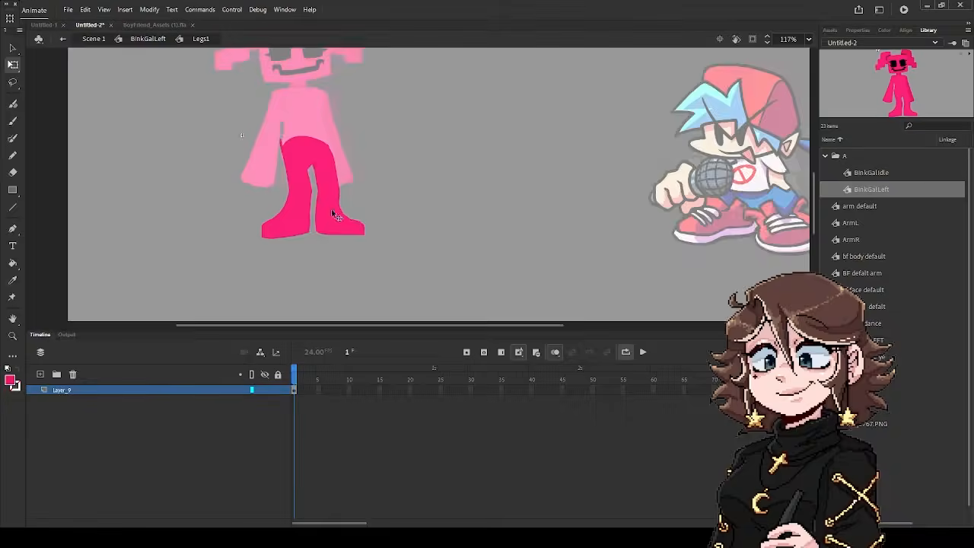
Erase the pointed toe of the left-hand foot and repaint the foot with a shorter, rounded outline
scroll(273, 194, up, 6)
scroll(356, 227, up, 1)
key(e)
mouse_move(323, 138)
mouse_down()
mouse_move(294, 179)
mouse_move(296, 257)
mouse_move(399, 235)
mouse_up()
key(b)
drag(315, 184, 389, 228)
scroll(319, 190, down, 4)
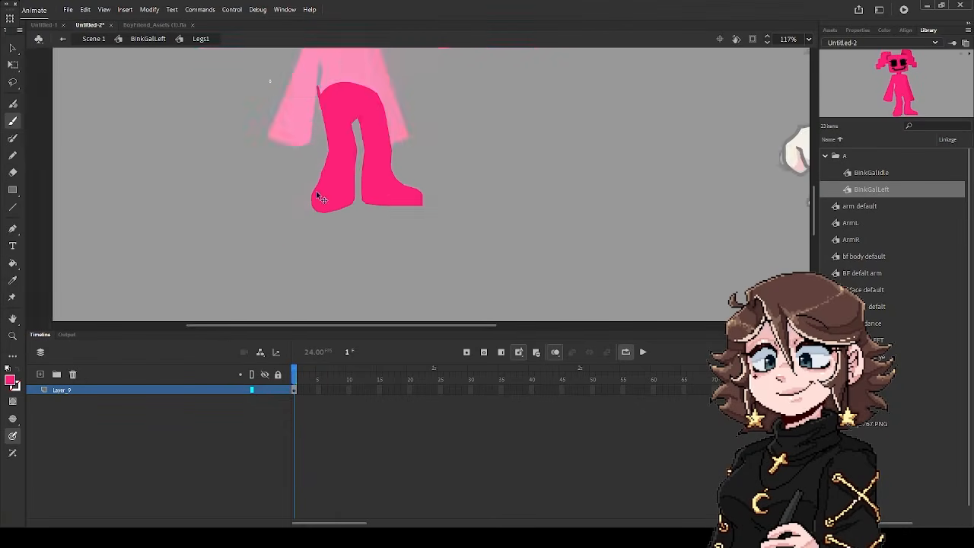
Lasso the right-hand leg, move its pivot up to the hip and rotate the leg outward
scroll(306, 108, up, 2)
click(13, 82)
drag(386, 136, 389, 144)
click(13, 64)
drag(435, 178, 403, 111)
drag(507, 261, 520, 220)
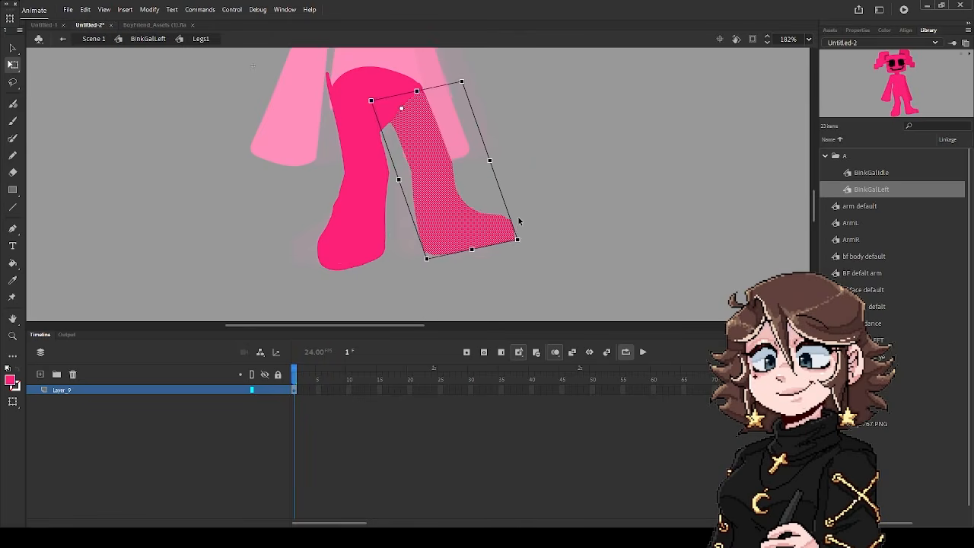
click(520, 222)
Repaint the left-hand foot with a small rounded toe facing the other leg, and trim its sole with the Eraser
scroll(456, 224, down, 5)
scroll(383, 234, up, 6)
key(n)
drag(446, 137, 423, 228)
key(b)
drag(492, 213, 439, 247)
key(e)
drag(528, 256, 416, 239)
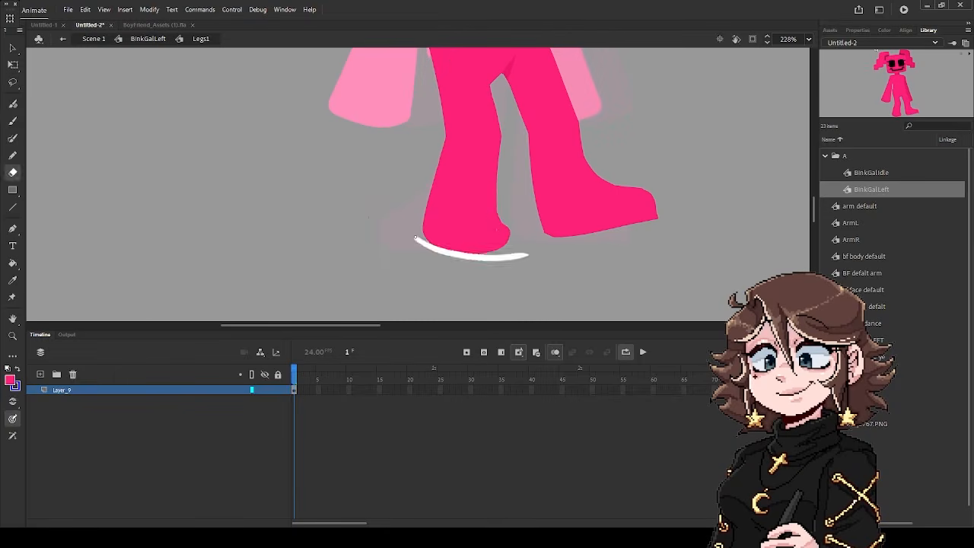
scroll(488, 233, down, 3)
key(e)
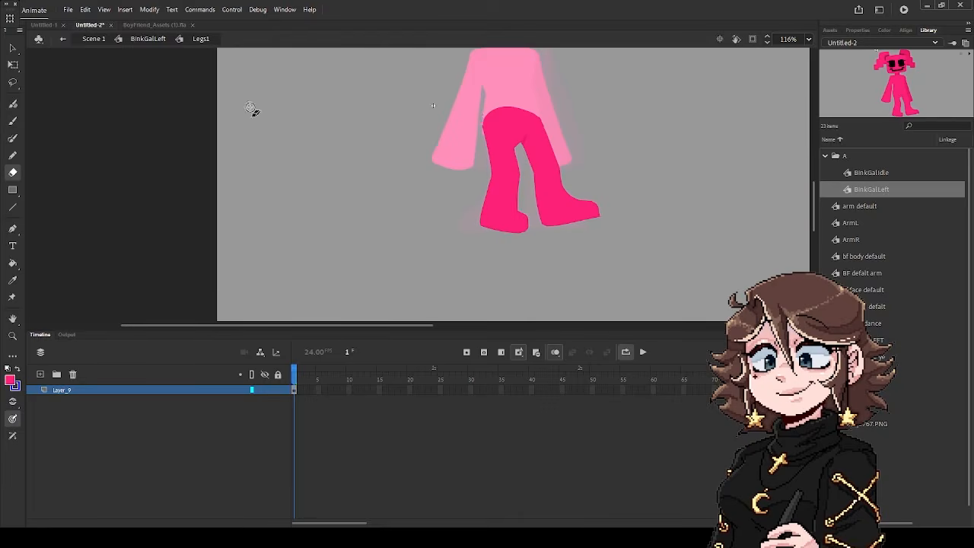
Return to BinkGalLeft and skew the torso so its shoulders lean left above the new legs
click(148, 39)
click(12, 48)
scroll(289, 84, up, 4)
double_click(299, 221)
double_click(439, 270)
click(12, 64)
click(301, 126)
drag(312, 66, 303, 64)
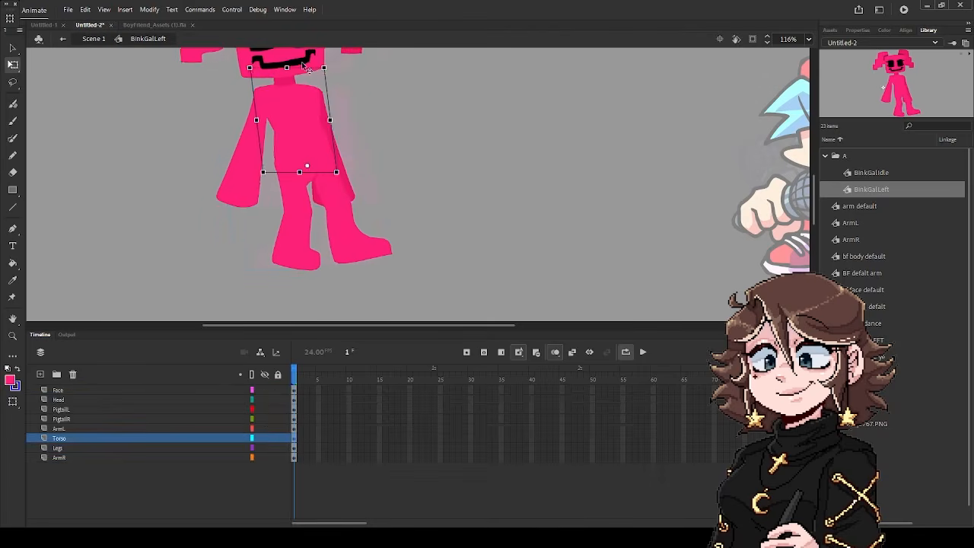
Rotate the character's right-hand arm up and outward from the shoulder until it points almost horizontally
scroll(427, 198, down, 1)
click(361, 185)
drag(374, 198, 487, 115)
scroll(288, 180, up, 2)
Duplicate the ArmL symbol in the library as ArmL1
click(278, 183)
right_click(851, 223)
click(913, 298)
key(Return)
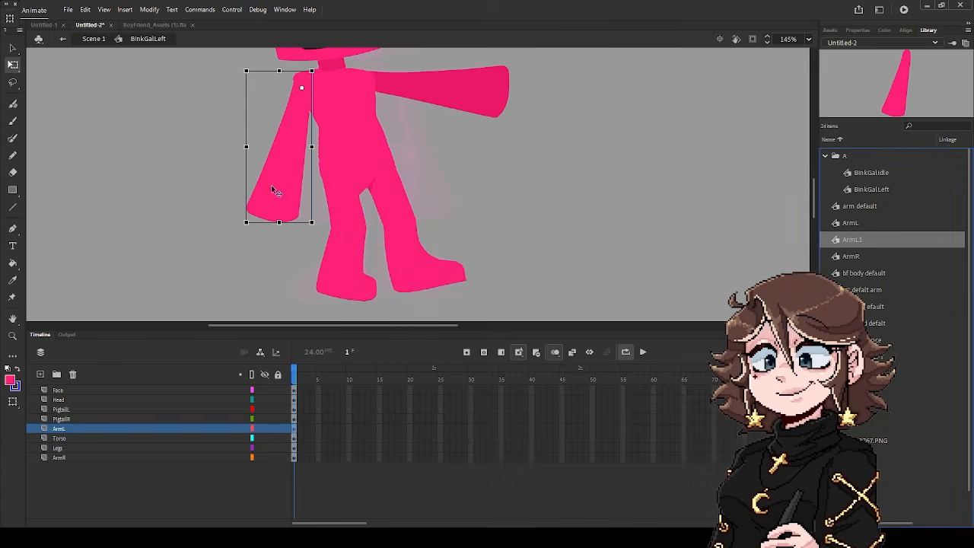
Open ArmL for editing, swing the arm outward from the shoulder, and lasso the forearm to fold it back toward the torso
double_click(273, 189)
drag(242, 229, 165, 157)
drag(152, 128, 277, 198)
key(l)
drag(238, 101, 268, 146)
key(q)
drag(172, 187, 348, 147)
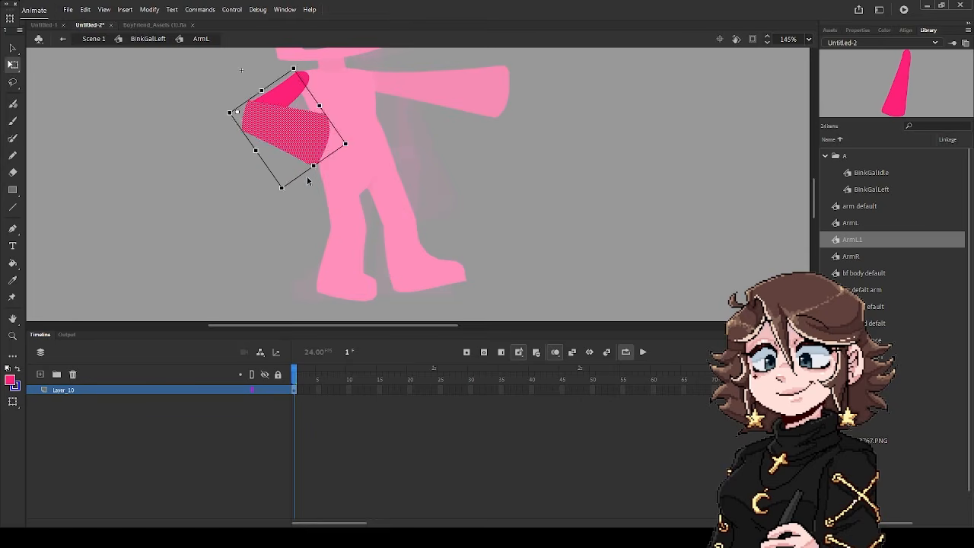
Lasso the outer part of the folded forearm and rotate it downward so the hand rests near the hip
key(l)
drag(305, 178, 306, 99)
key(q)
mouse_move(315, 137)
mouse_down()
mouse_move(302, 131)
mouse_move(277, 147)
mouse_move(300, 184)
mouse_up()
scroll(368, 191, up, 1)
key(e)
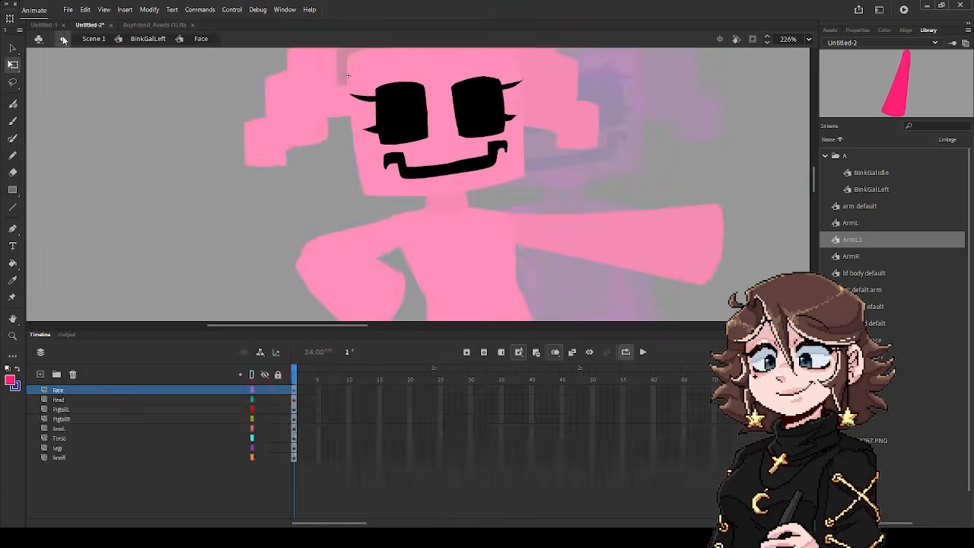
Duplicate the Face symbol for the left pose
key(F8)
text(Fa)
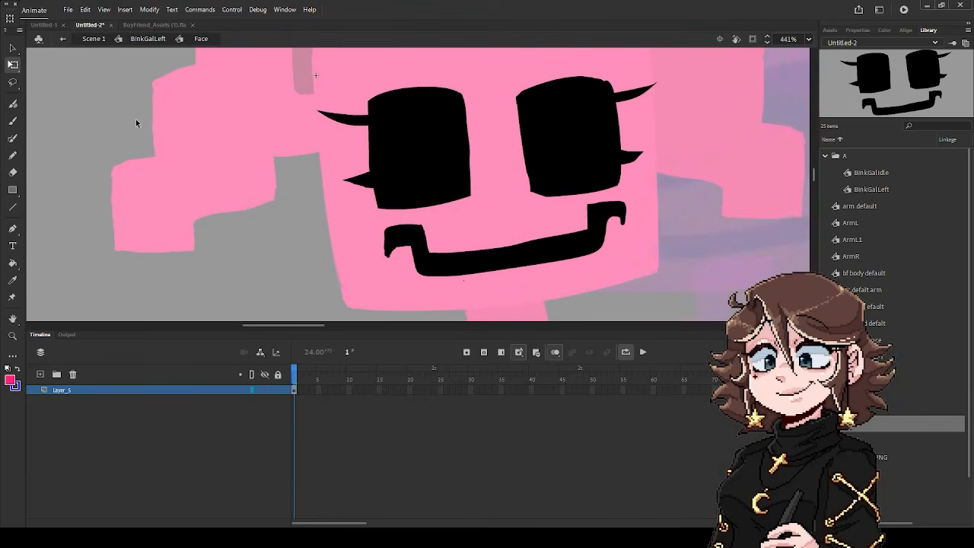
Try cutting the lower right corner out of both eyes and reshaping the mouth of the left pose's face
mouse_move(426, 78)
mouse_down()
mouse_move(427, 144)
mouse_move(426, 78)
mouse_up()
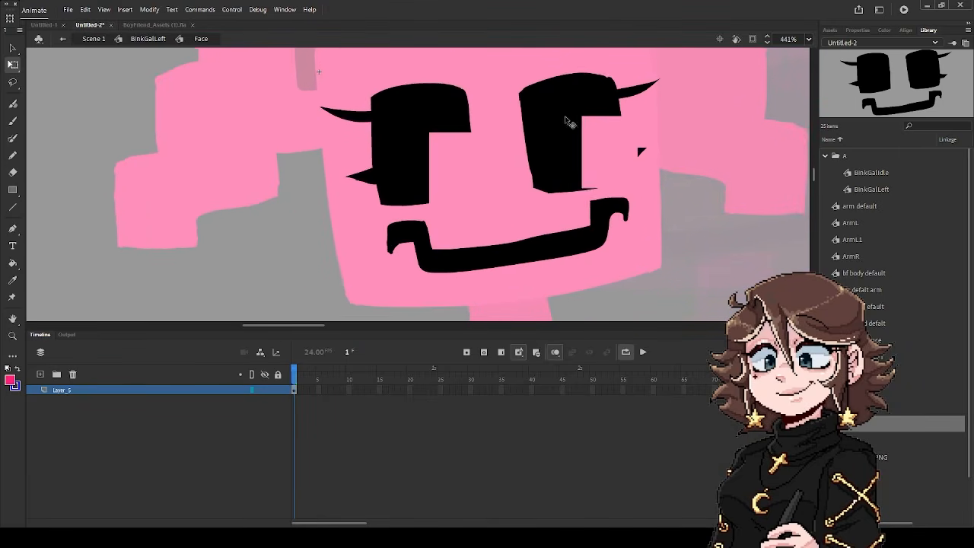
key(e)
key(q)
drag(708, 65, 339, 195)
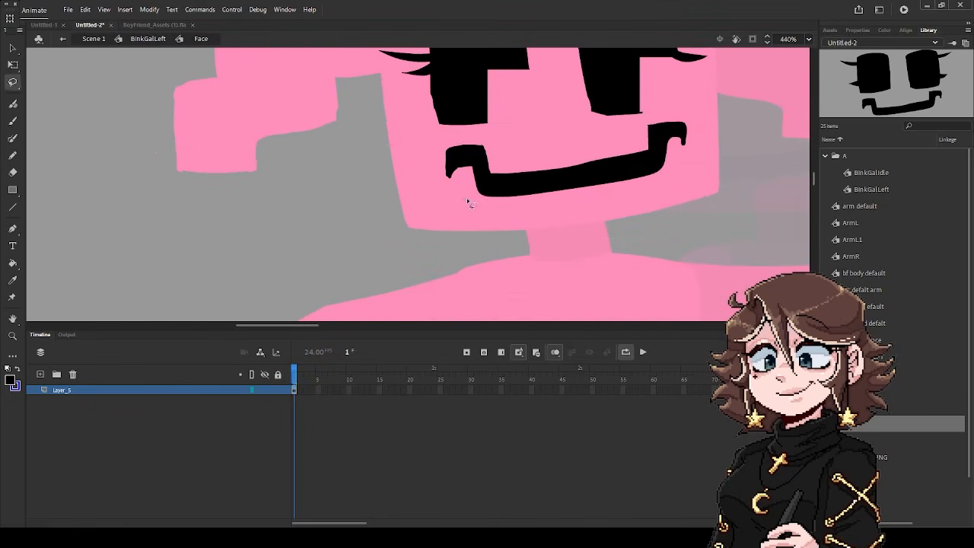
key(q)
click(463, 202)
drag(612, 174, 543, 179)
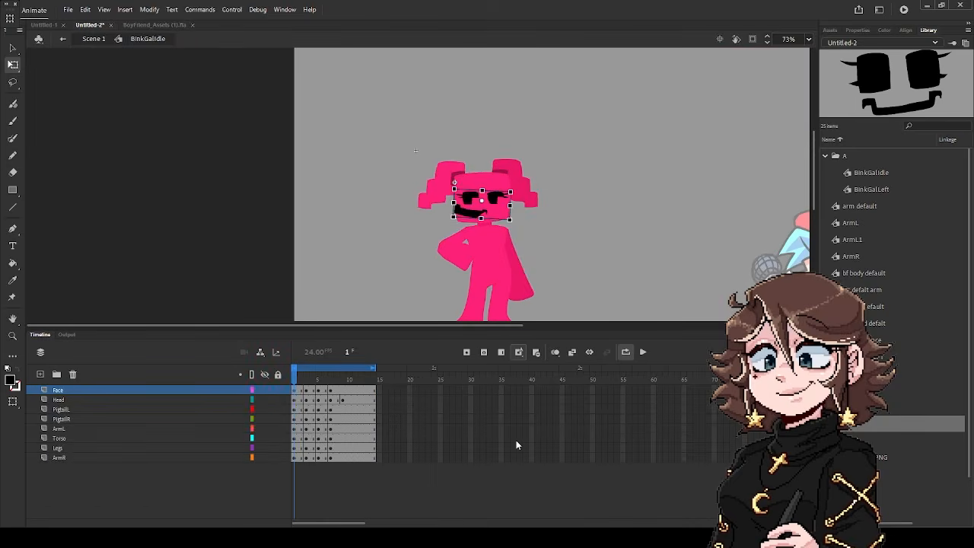
Copy the half-lidded eyes and smirk from BinkGalIdle's face into the Face symbol of BinkGalLeft, replacing the old drawing
click(472, 217)
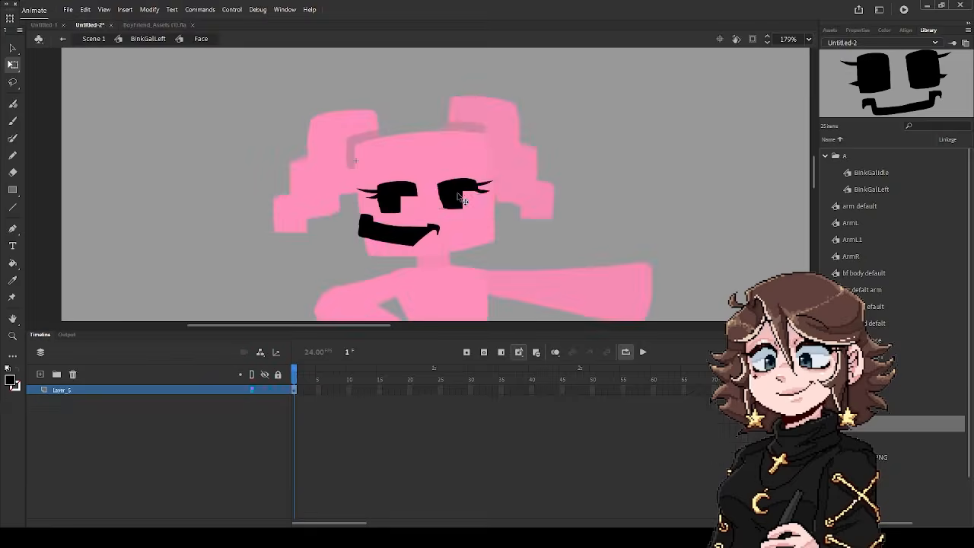
click(460, 200)
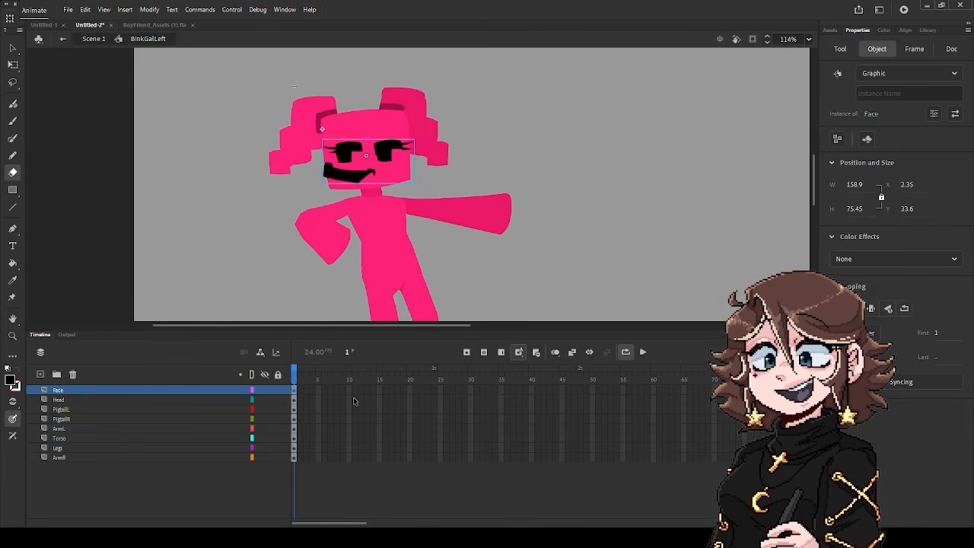
key(ctrl+minus)
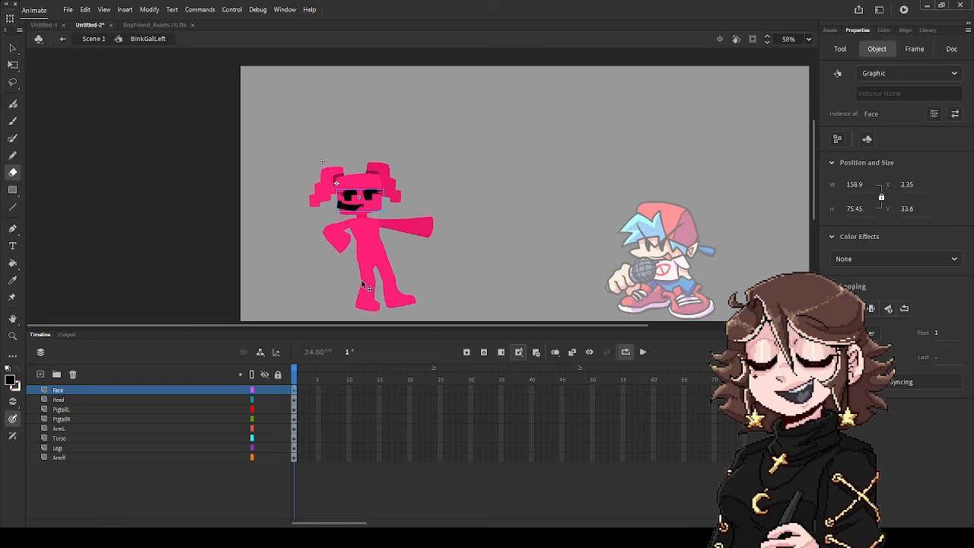
scroll(365, 287, up, 3)
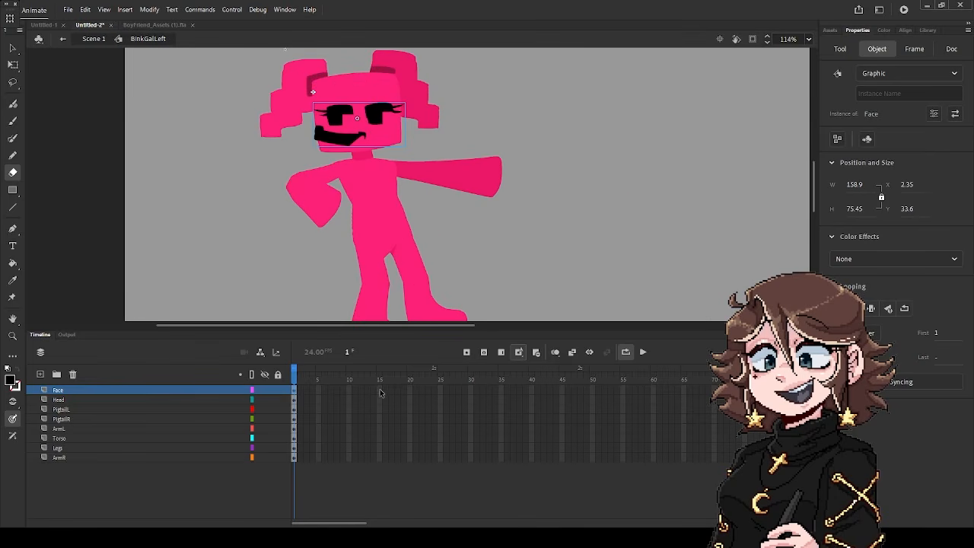
Extend all BinkGalLeft layers to frame 15 and insert keyframes on every layer at frame 3
drag(380, 392, 380, 467)
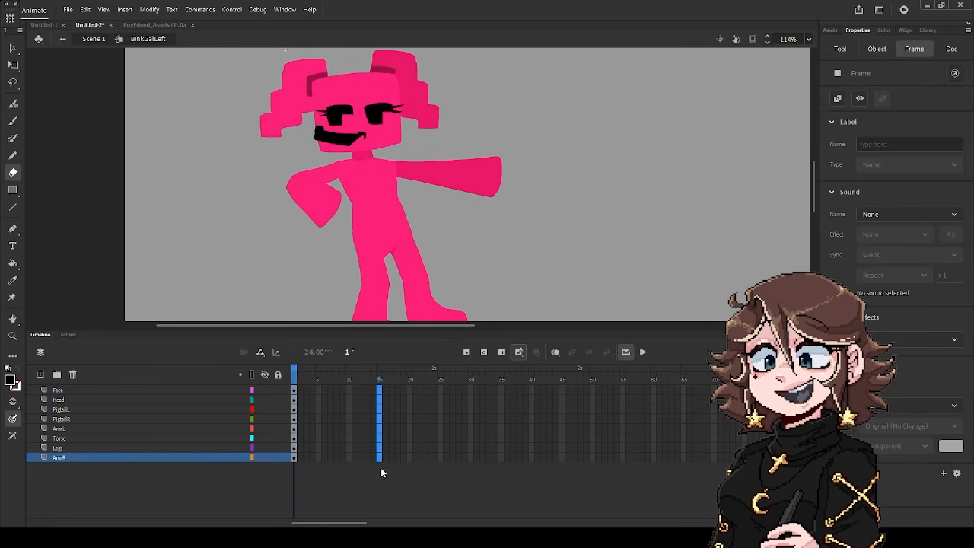
key(F5)
drag(308, 393, 306, 468)
key(F6)
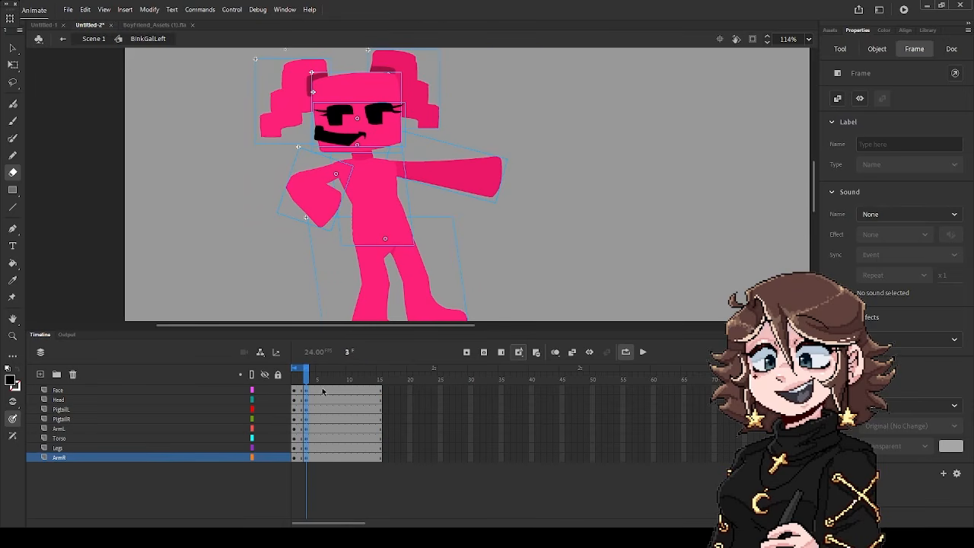
Set the playback loop range to frames 1 to 15 and play the left pose animation
click(300, 368)
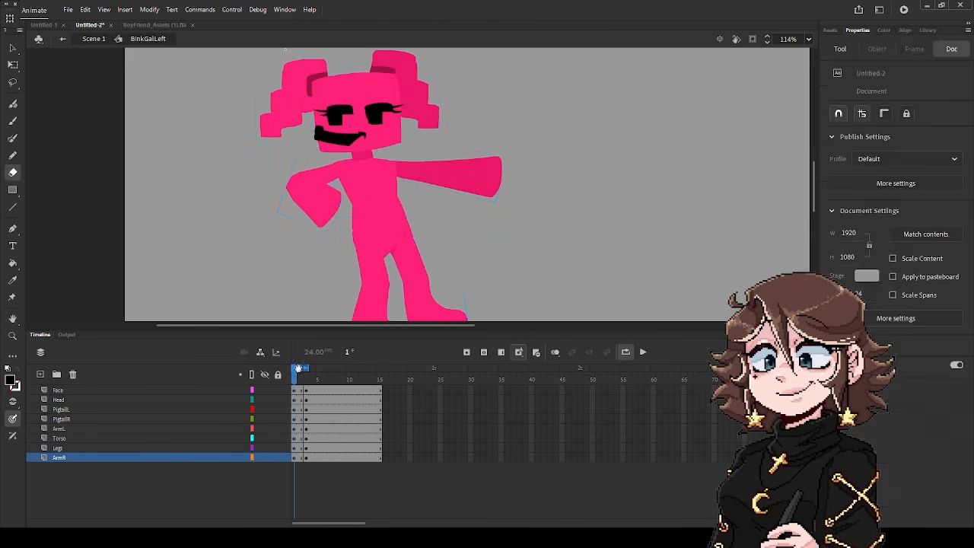
drag(306, 368, 380, 368)
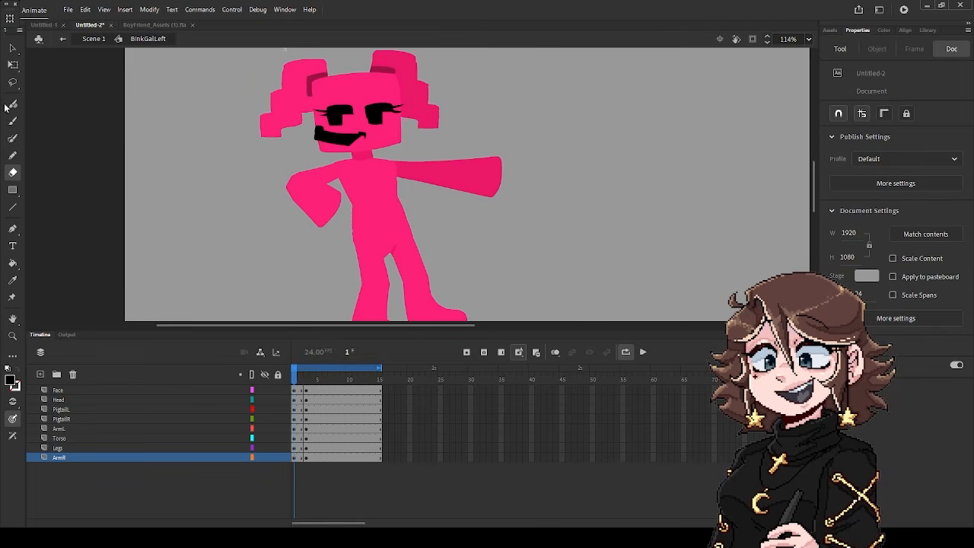
click(13, 65)
scroll(301, 195, down, 3)
click(377, 186)
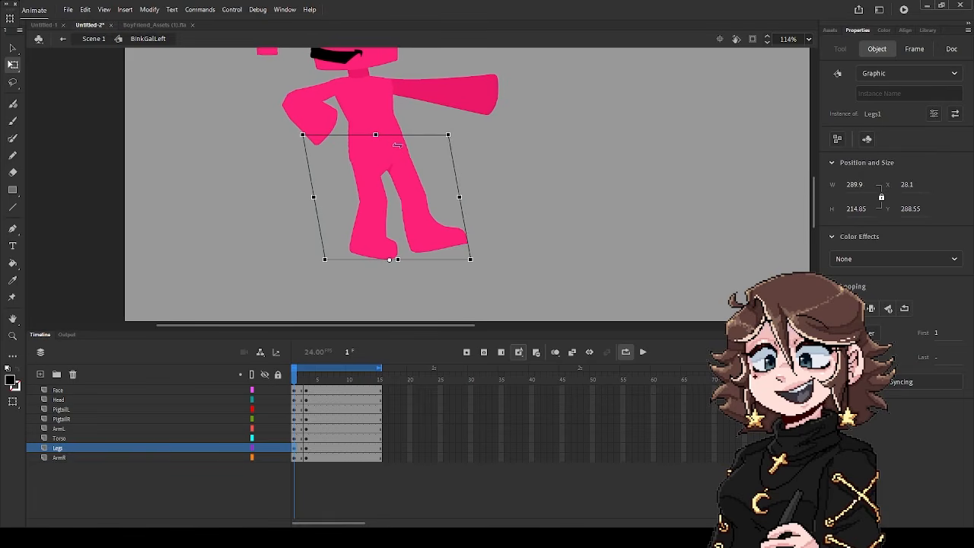
click(644, 352)
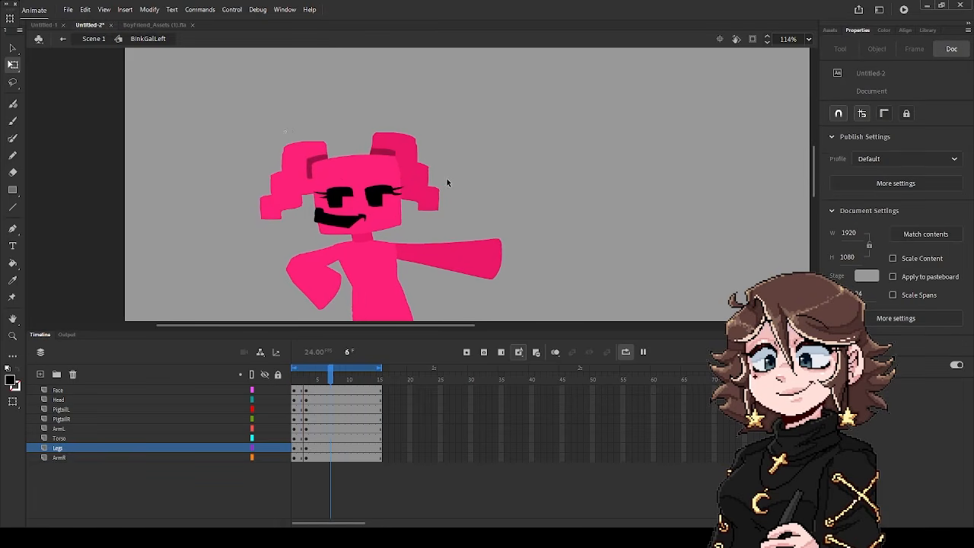
scroll(447, 178, down, 3)
click(644, 352)
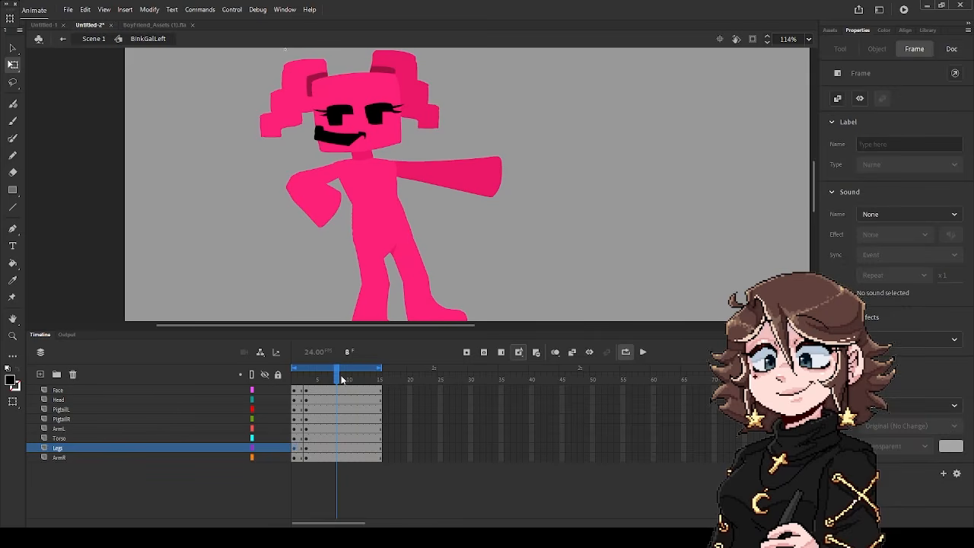
Skew the torso on frame 1 so its right side rises slightly, and play the loop to check it
scroll(437, 171, up, 3)
click(468, 181)
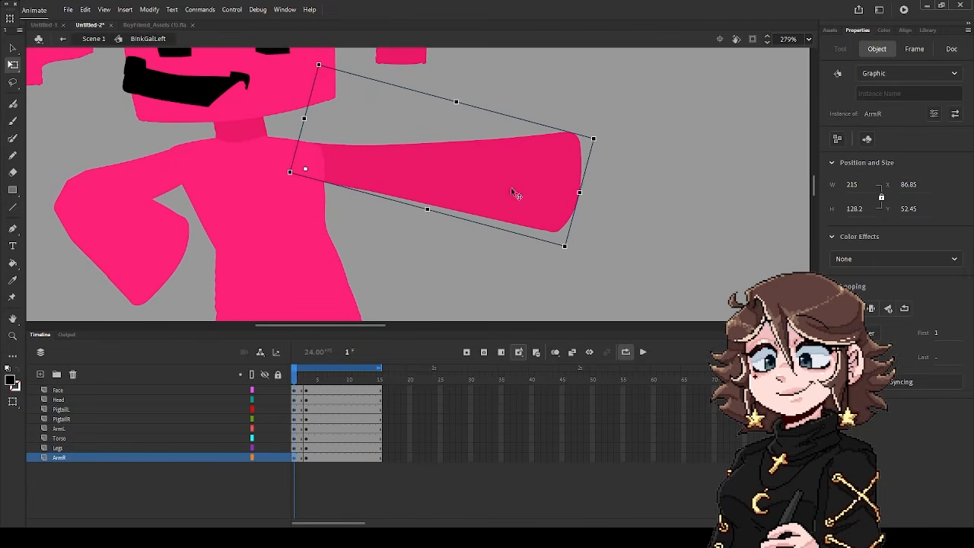
click(301, 272)
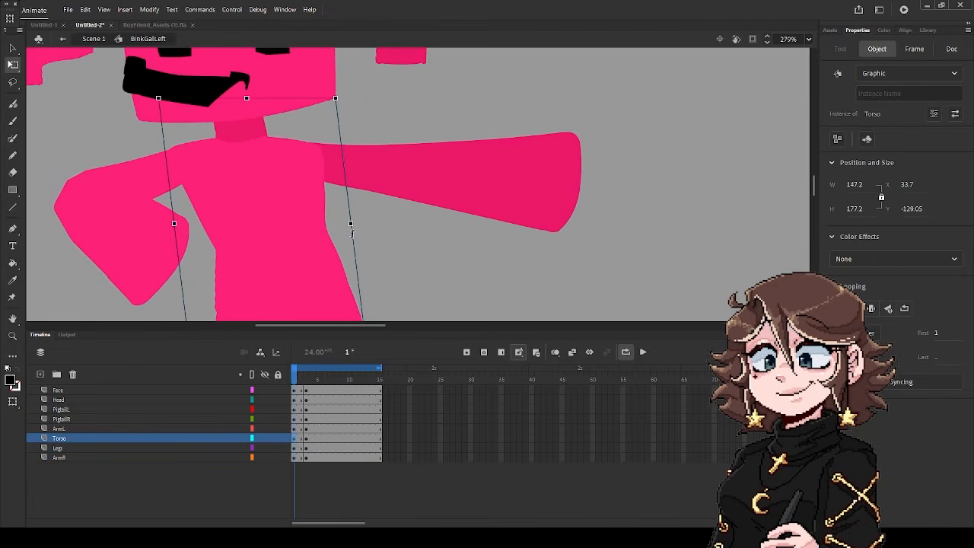
drag(351, 232, 351, 229)
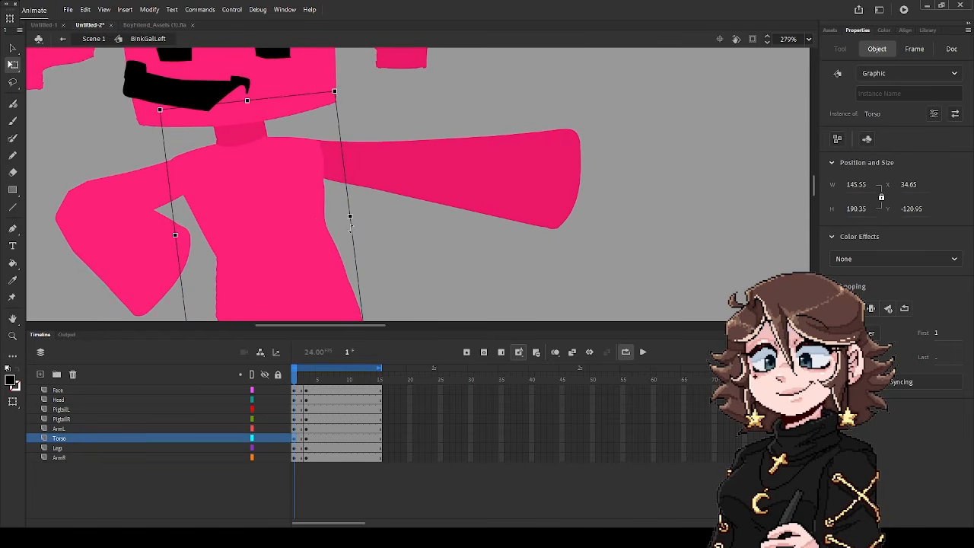
scroll(351, 228, down, 3)
click(642, 353)
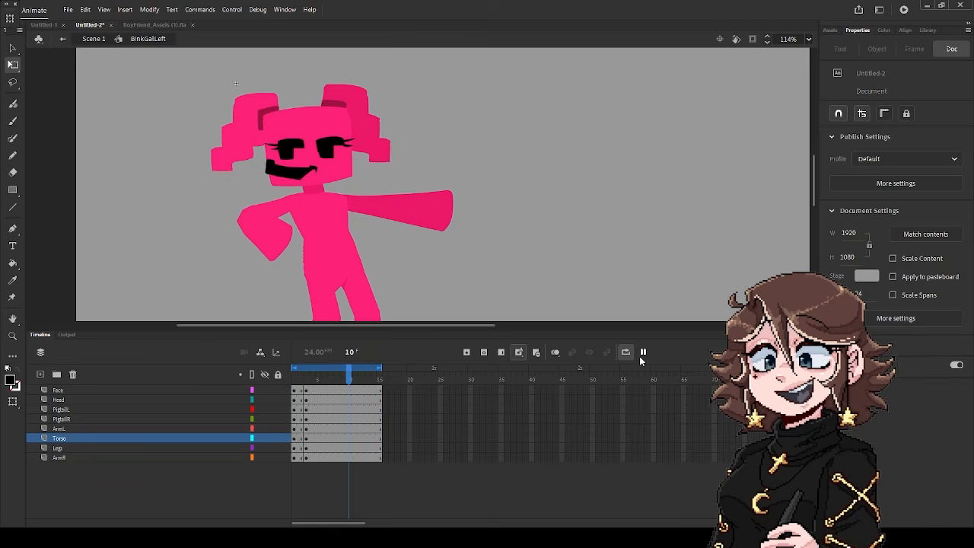
click(643, 351)
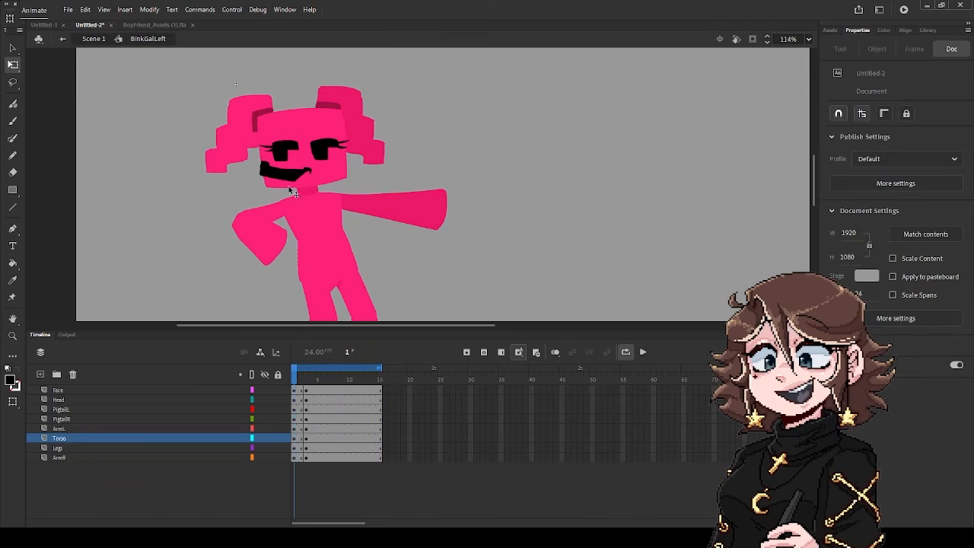
Tilt the head slightly clockwise on frame 1, nudge it down onto the neck, and play the loop
scroll(402, 199, up, 3)
click(415, 178)
scroll(417, 176, up, 3)
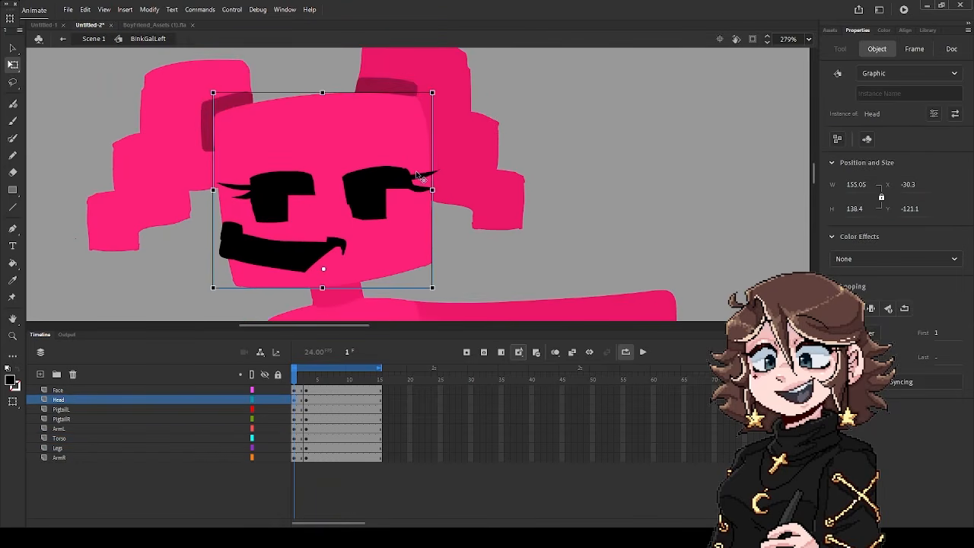
drag(444, 102, 446, 97)
scroll(445, 103, down, 3)
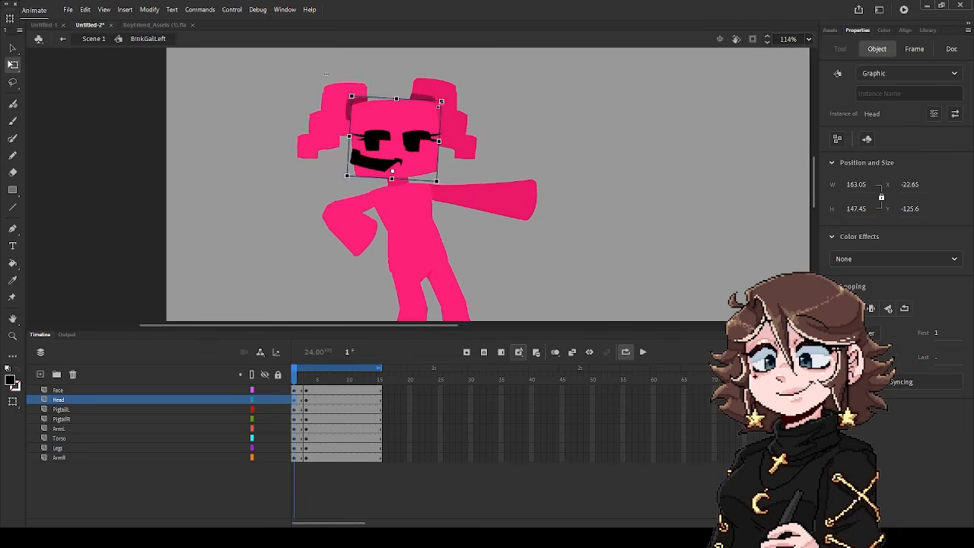
key(Down)
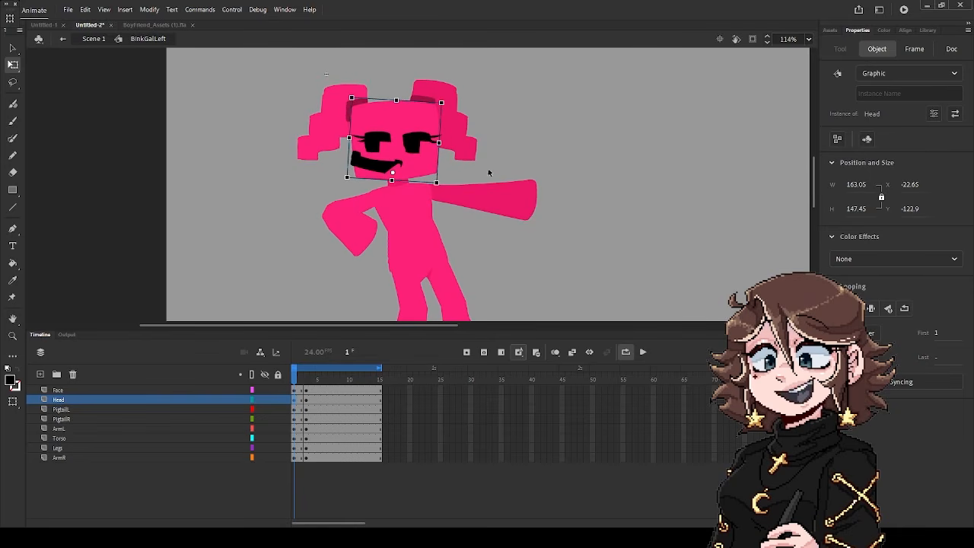
click(641, 352)
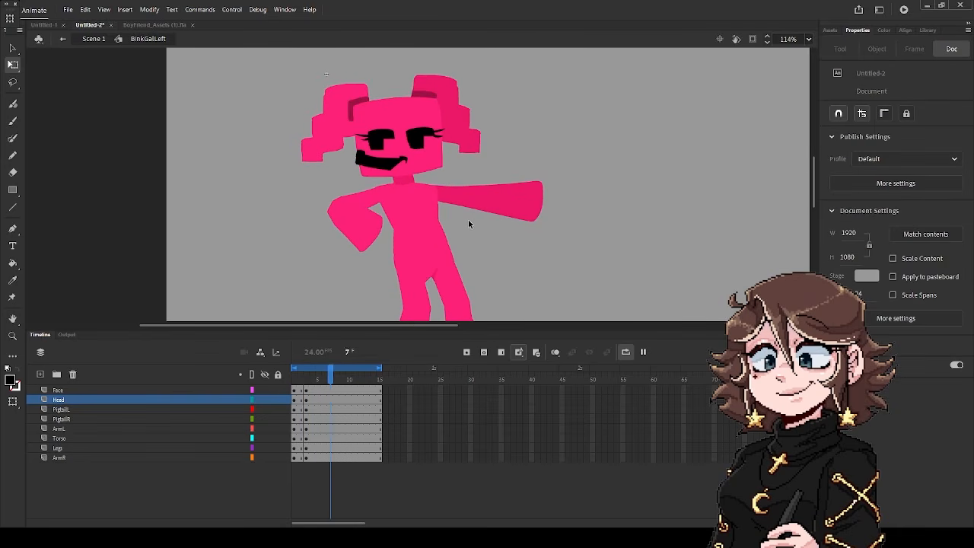
click(643, 352)
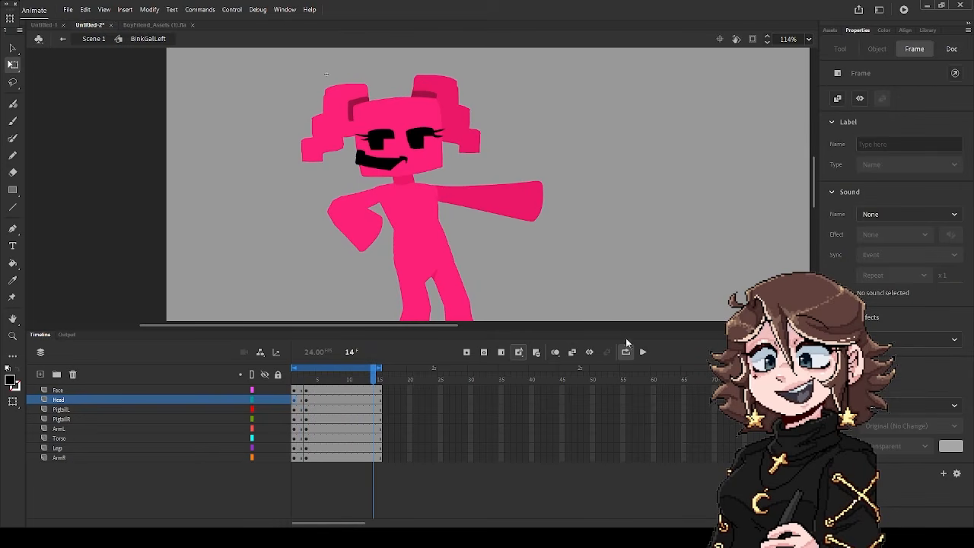
Reduce the head's tilt a little on frame 1 and replay the loop
key(shift+comma)
scroll(413, 155, up, 5)
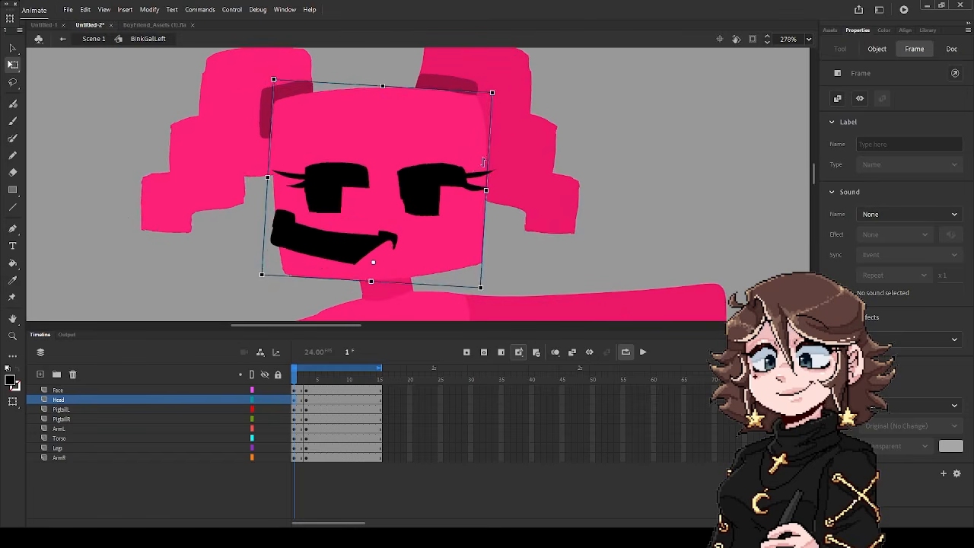
drag(493, 89, 501, 93)
scroll(536, 124, down, 5)
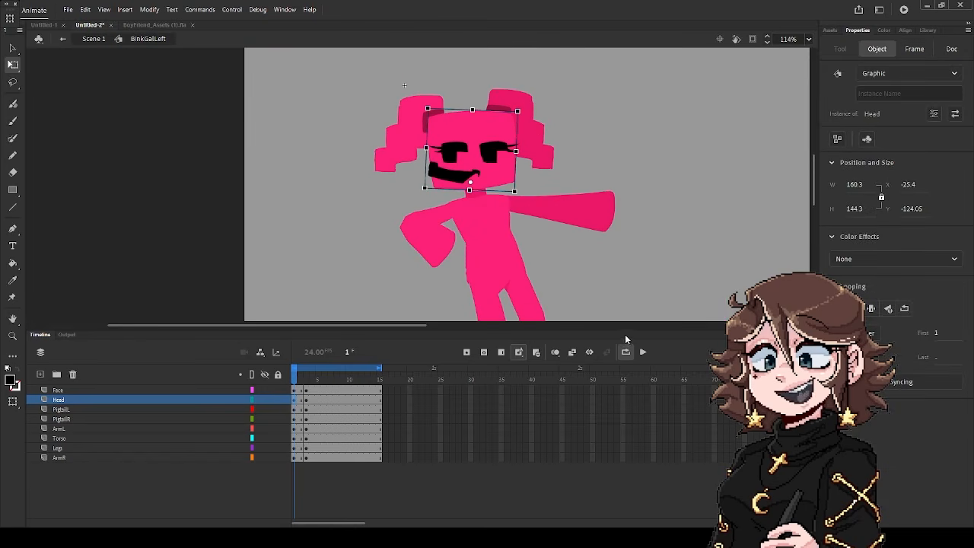
click(642, 352)
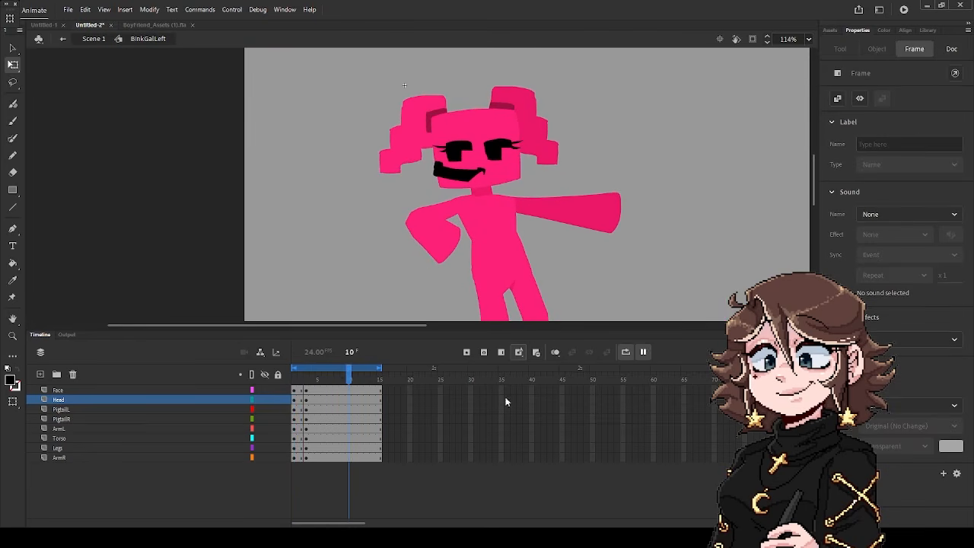
Rotate both arms slightly downward on frame 1 and play the loop to check the motion
click(567, 211)
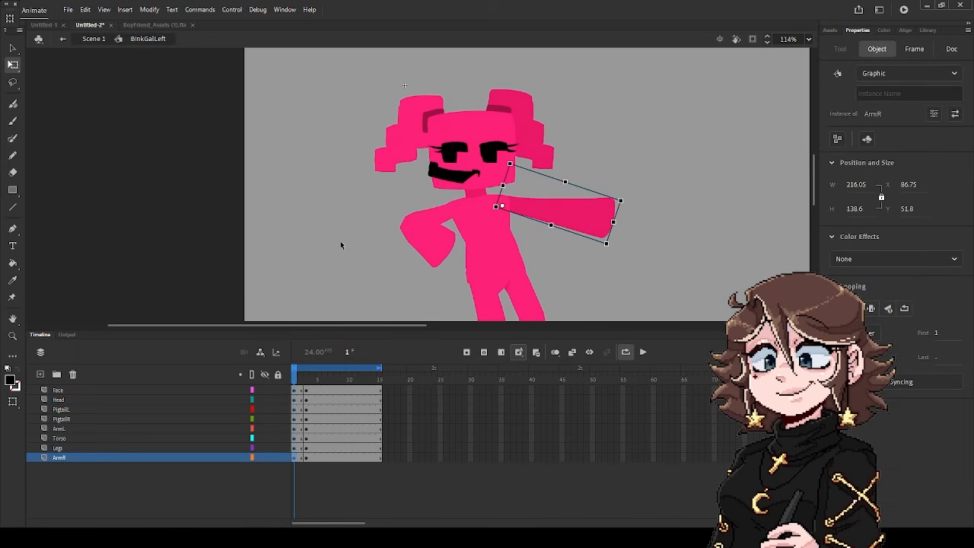
click(431, 252)
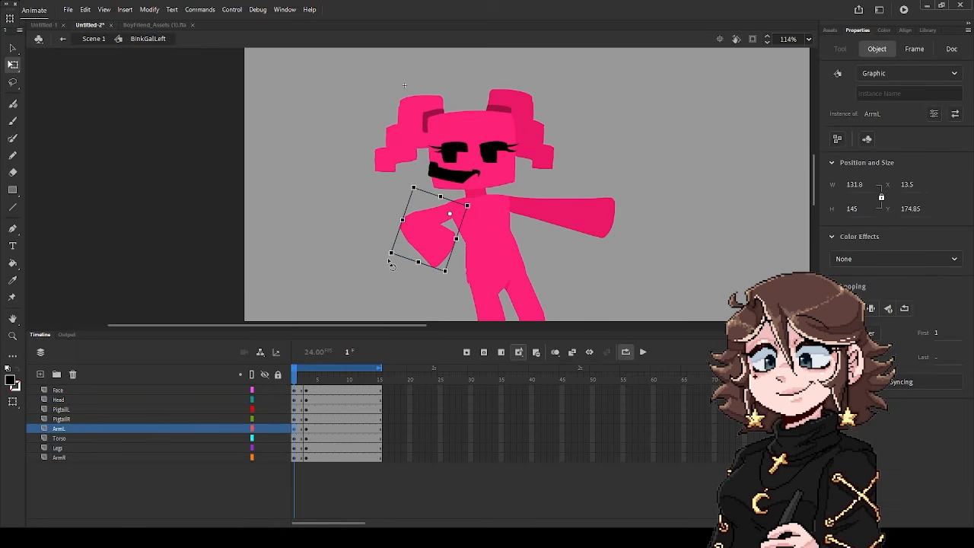
drag(392, 268, 390, 267)
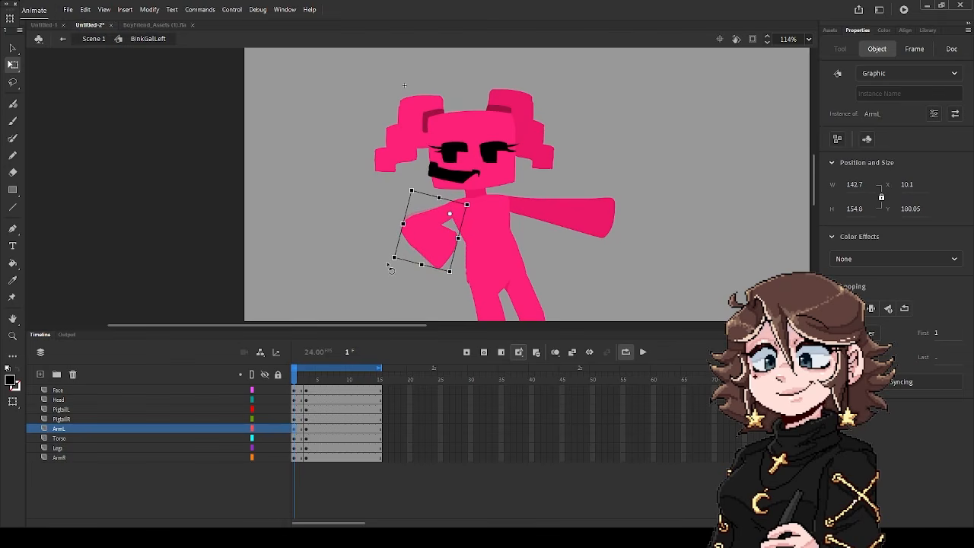
click(643, 353)
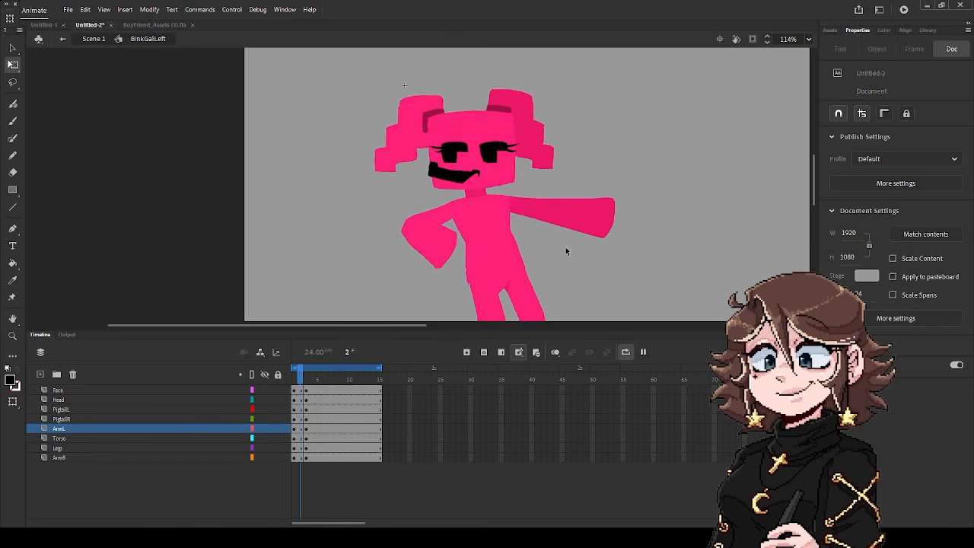
Return to Scene 1 and play the main timeline to review the left pose alongside the other character
key(Return)
key(ctrl+minus)
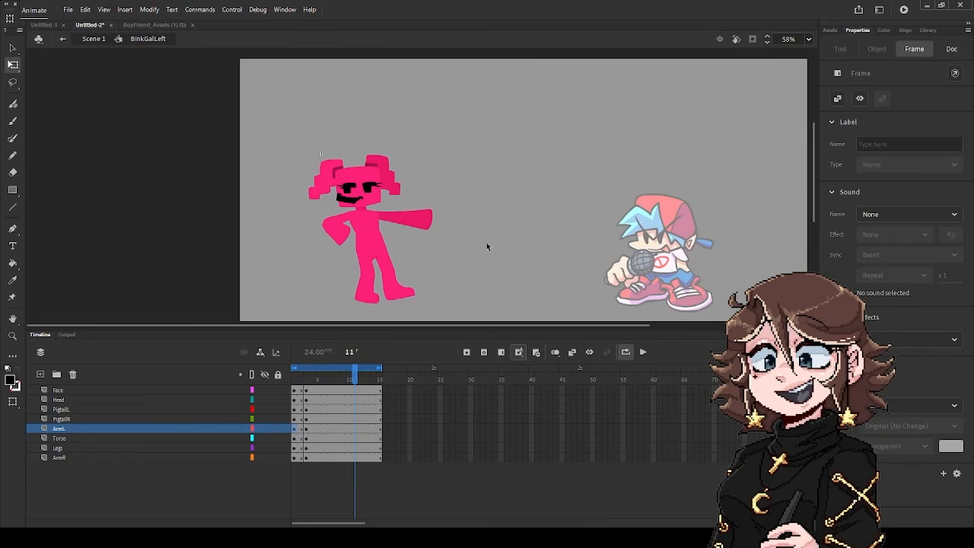
click(64, 40)
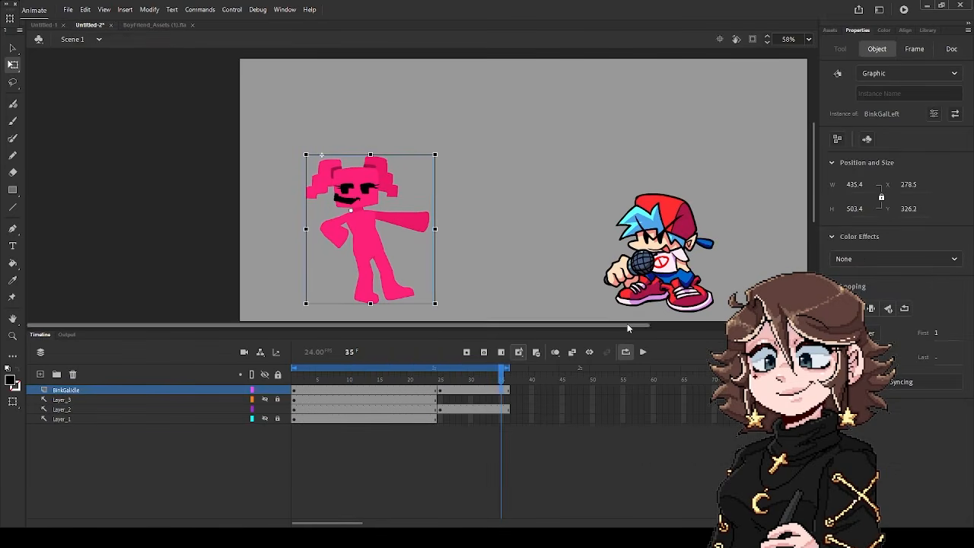
click(643, 353)
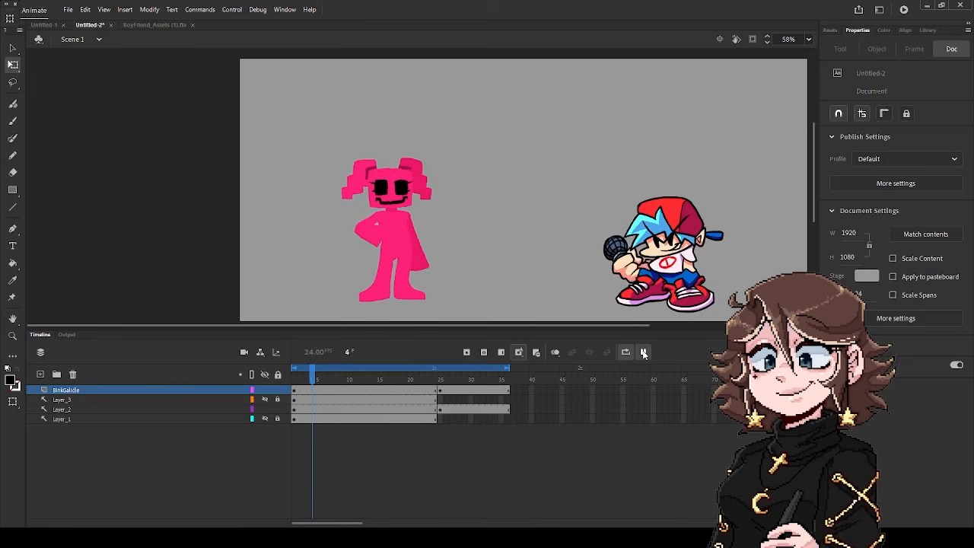
click(643, 353)
Reopen the BinkGalLeft symbol from frame 25 and add keyframes at frame 5 on both pigtail layers
click(438, 393)
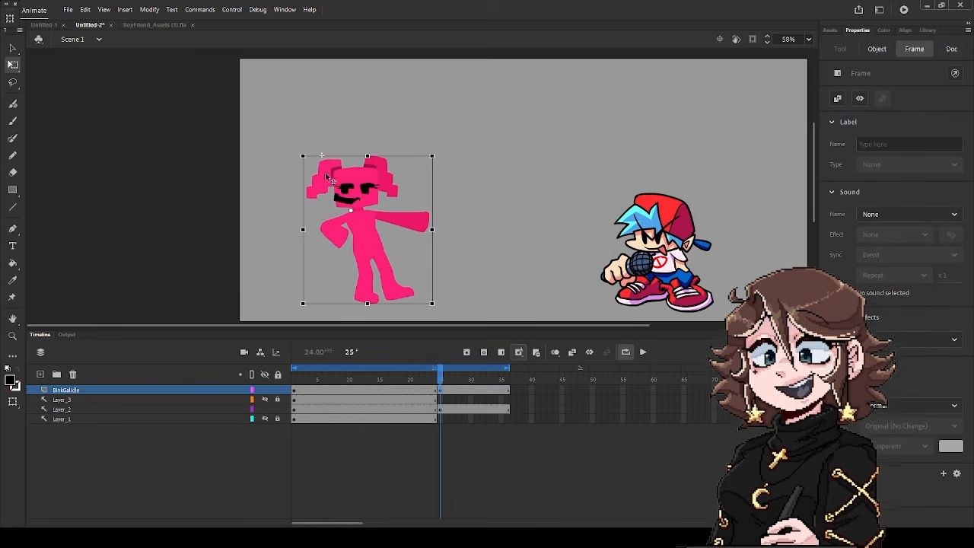
click(348, 237)
double_click(349, 238)
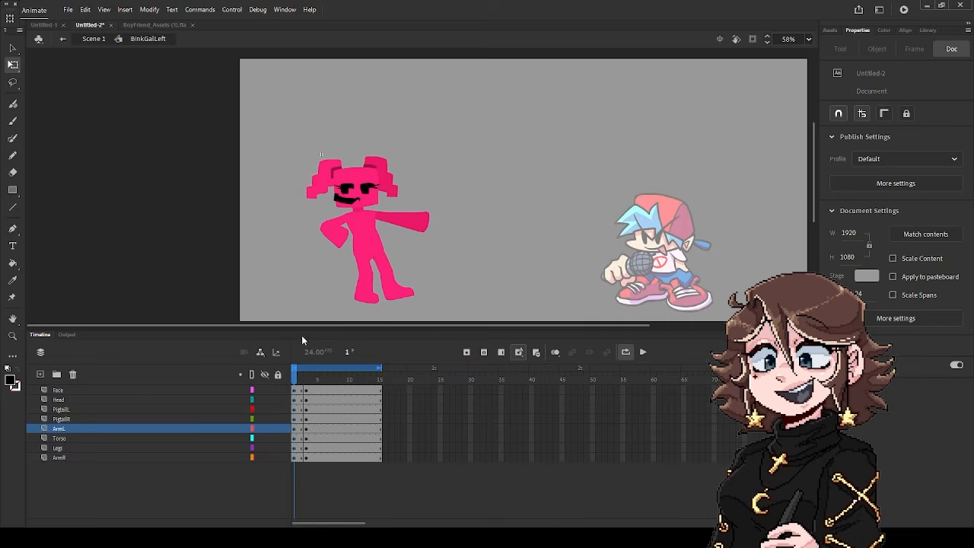
click(135, 407)
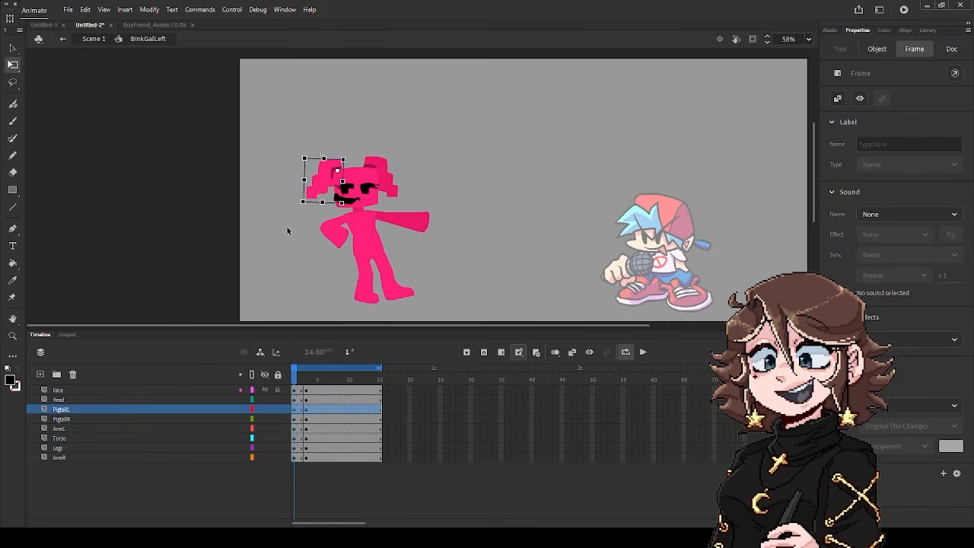
scroll(312, 213, up, 3)
click(317, 409)
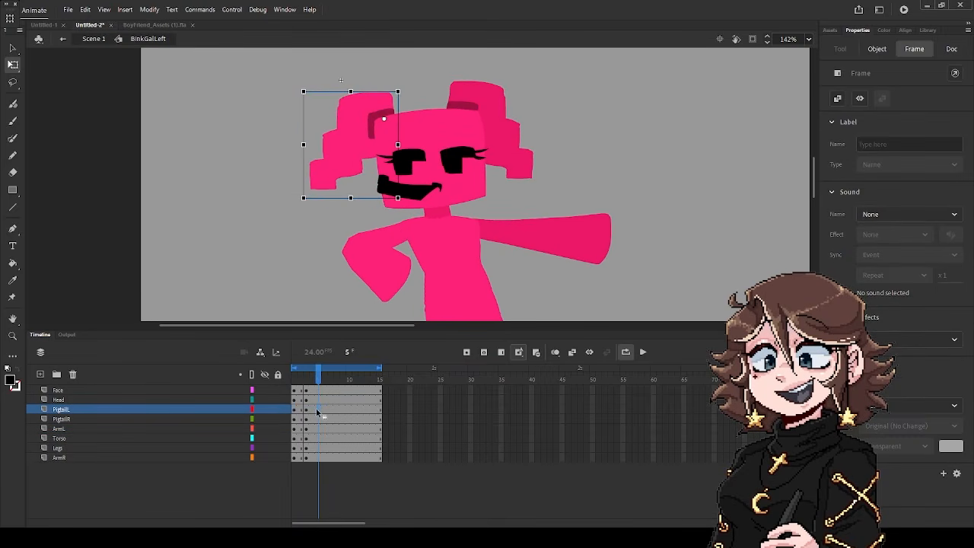
click(319, 419)
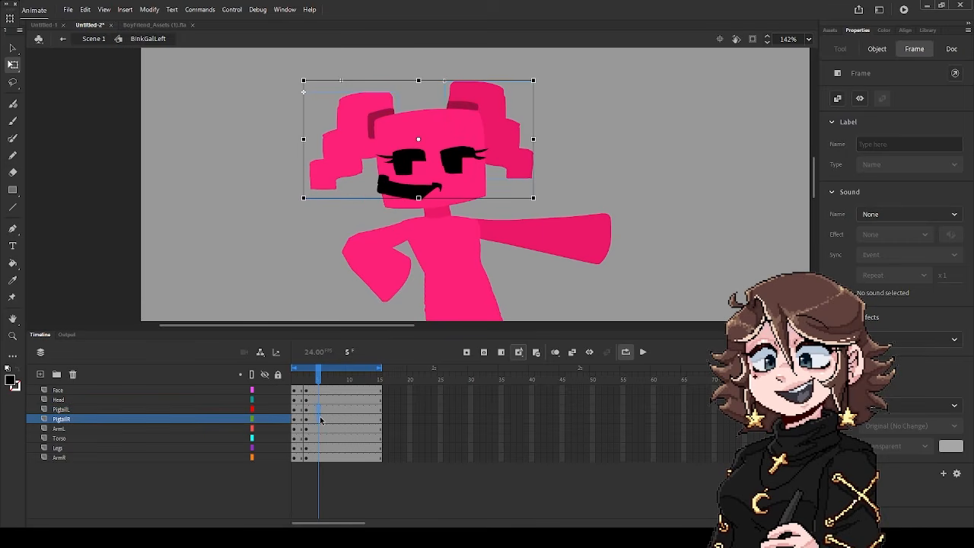
Rotate both pigtails slightly counterclockwise around their bases on frame 1
drag(321, 381, 264, 371)
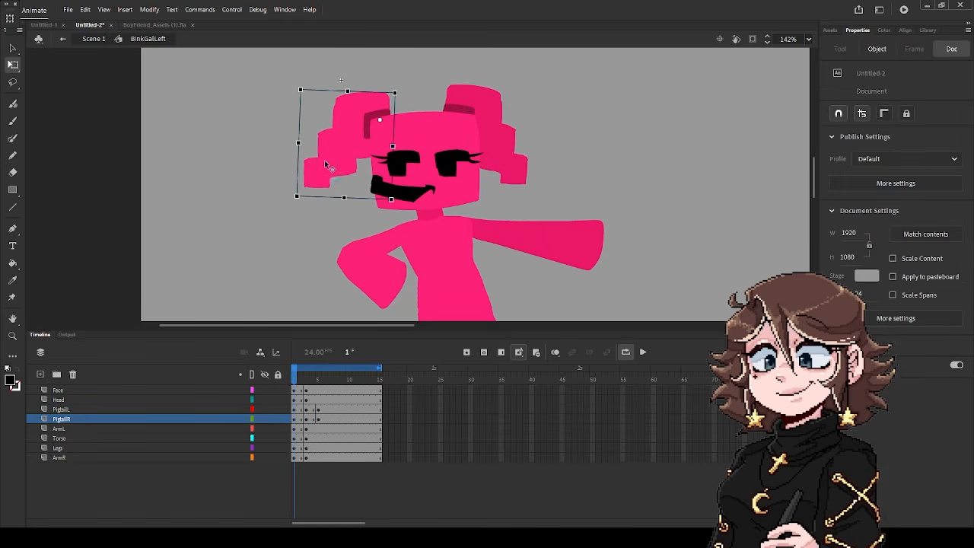
scroll(324, 161, up, 3)
drag(271, 236, 278, 250)
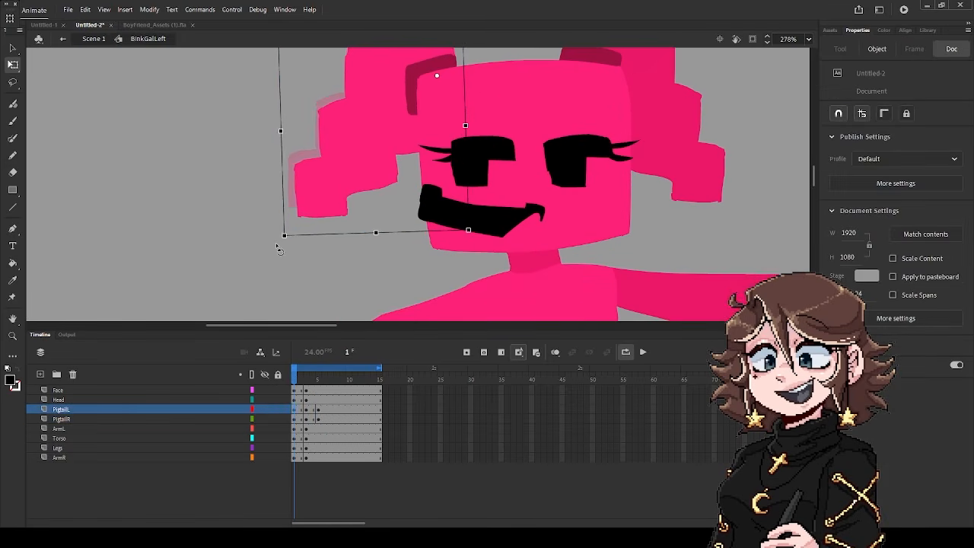
click(663, 146)
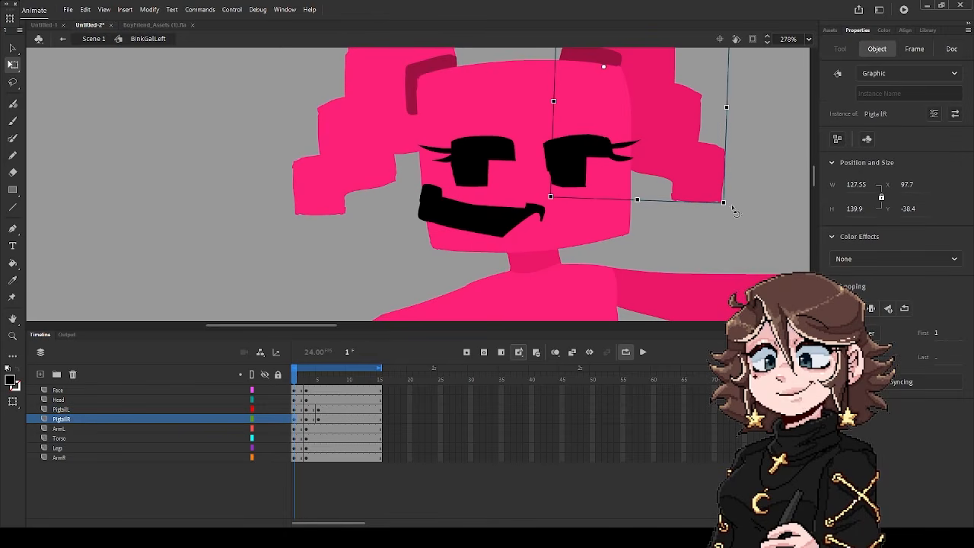
drag(740, 210, 741, 207)
scroll(723, 207, down, 4)
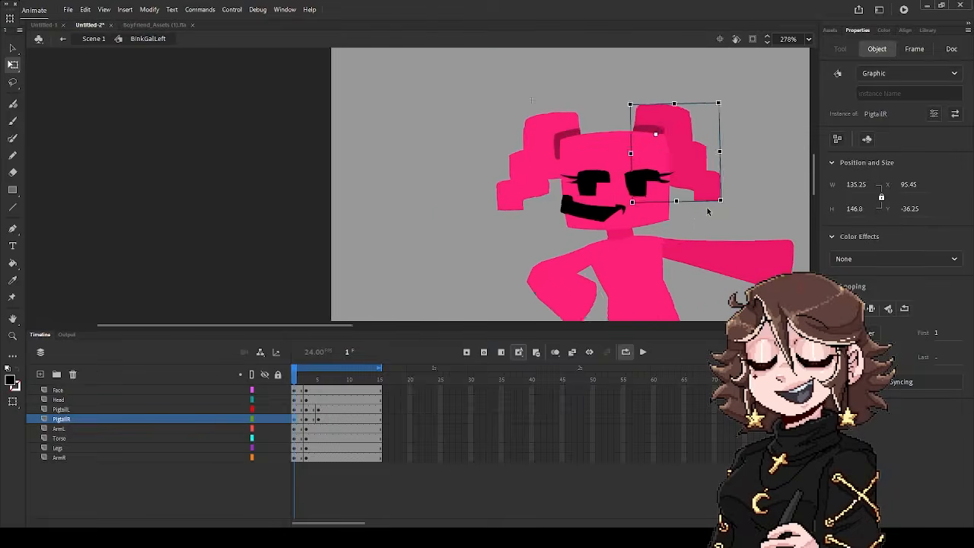
scroll(700, 218, up, 2)
Rotate both pigtails slightly clockwise on frame 3 and play the loop to check their follow-through
click(306, 409)
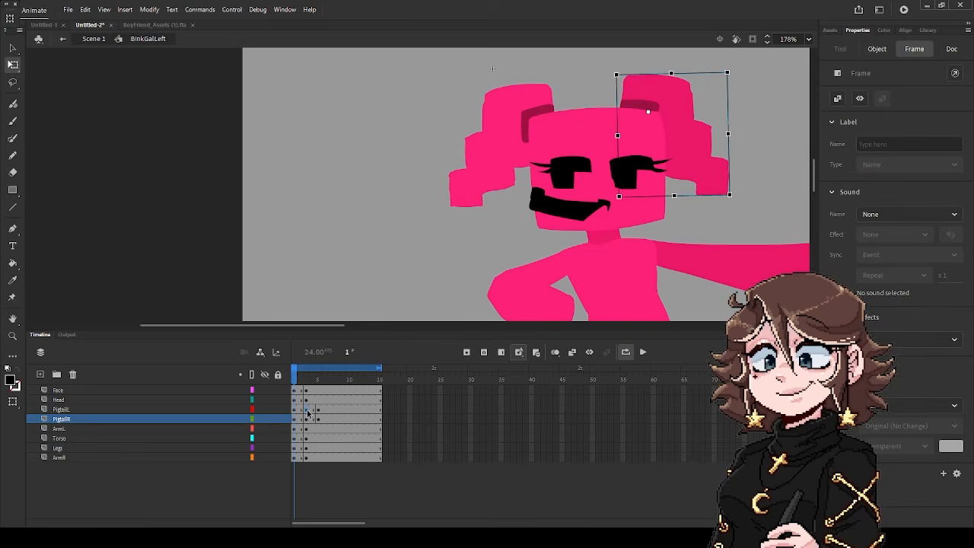
drag(445, 227, 439, 221)
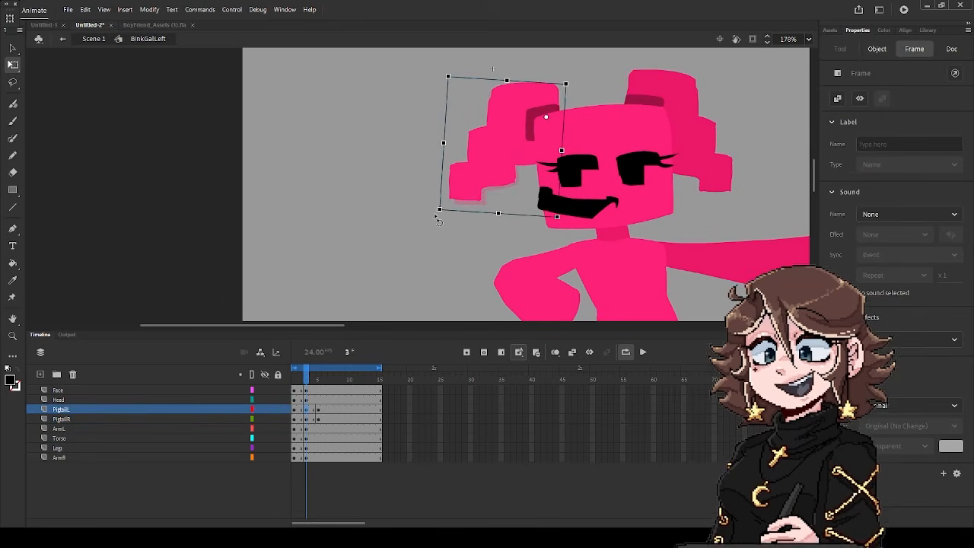
click(727, 157)
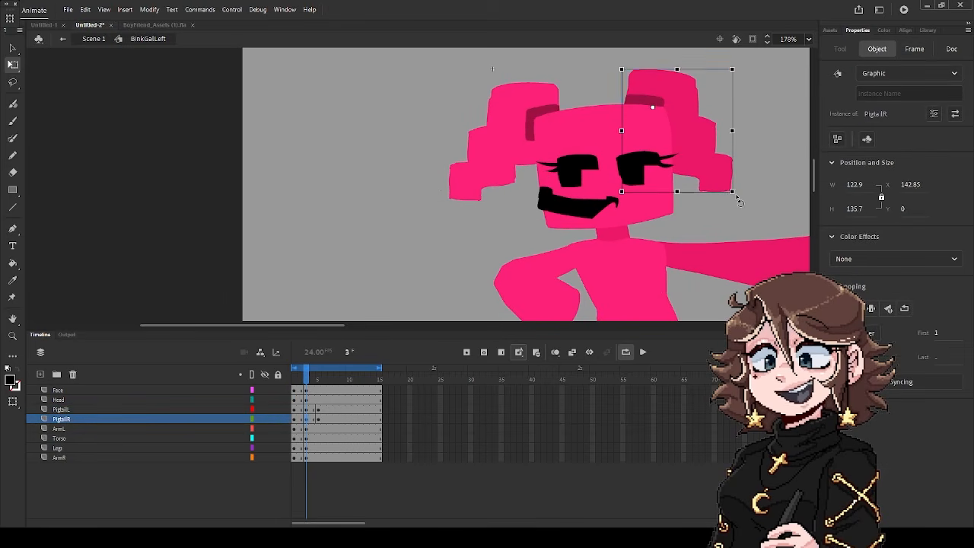
key(ctrl+z)
key(ctrl+z)
scroll(720, 236, down, 2)
click(644, 352)
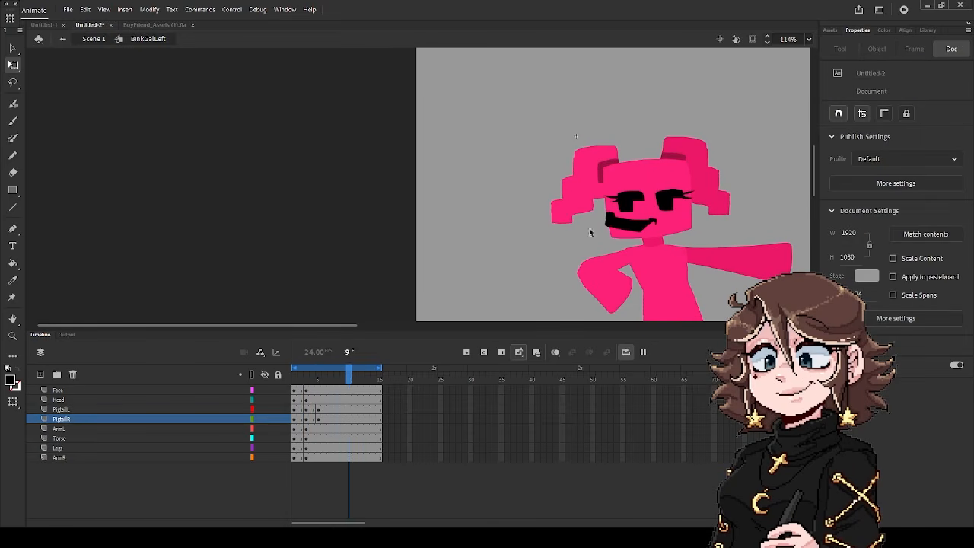
Go back to Scene 1 and play the whole timeline to check the pigtail motion in context
click(63, 38)
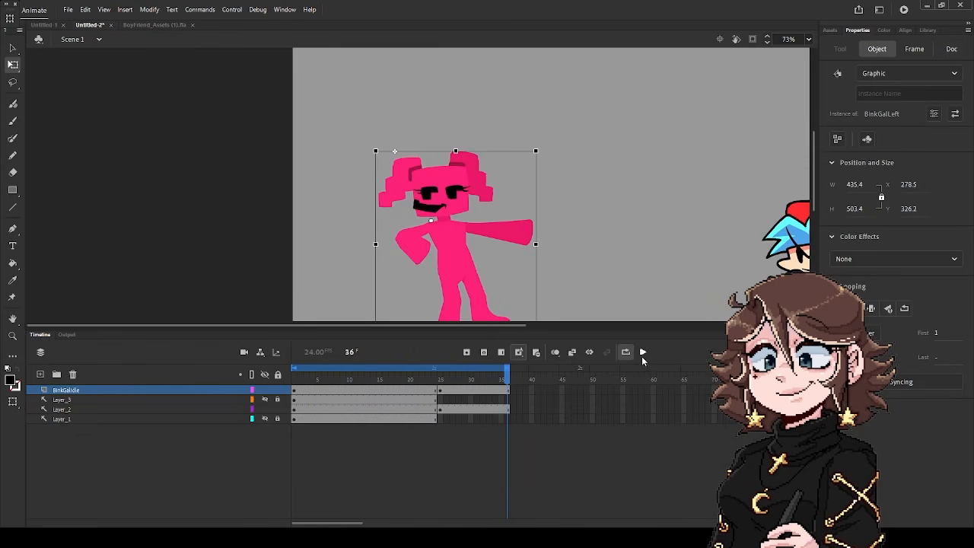
click(644, 355)
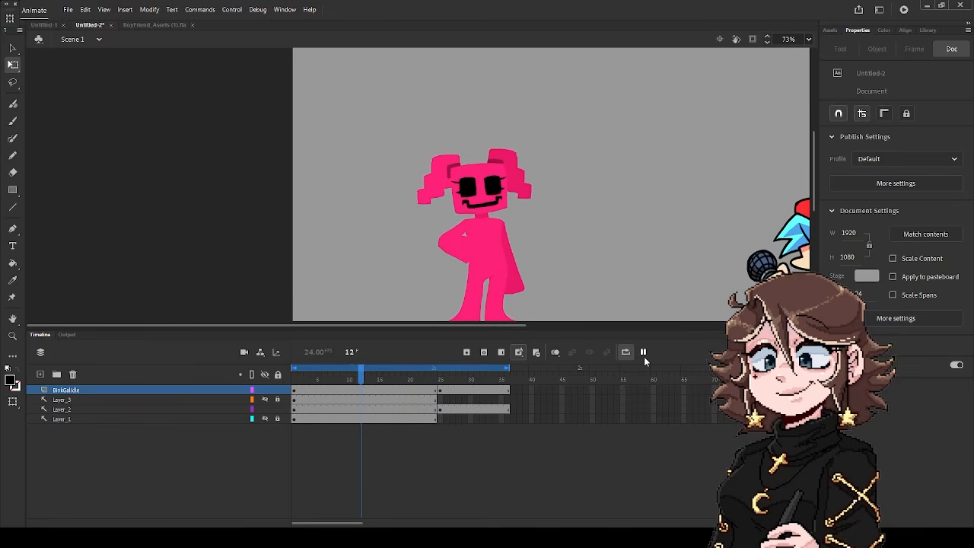
click(644, 356)
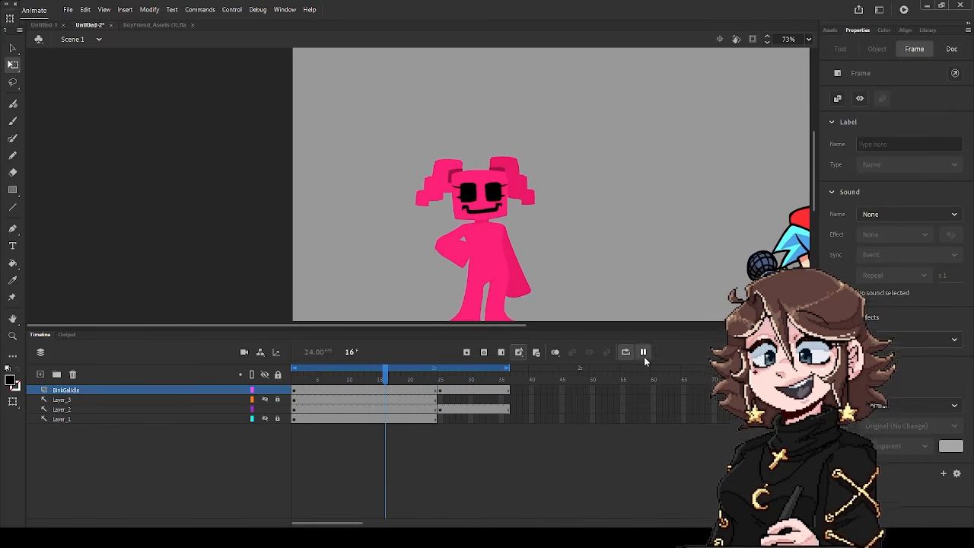
Reopen BinkGalLeft from frame 25, rotate the bent arm slightly clockwise on its frame 1, and play the loop
click(440, 379)
double_click(451, 273)
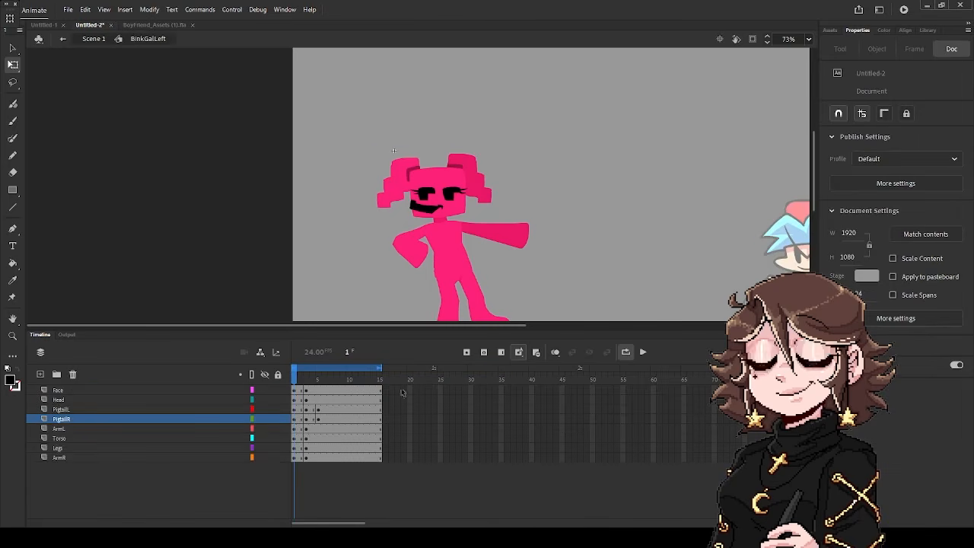
click(407, 255)
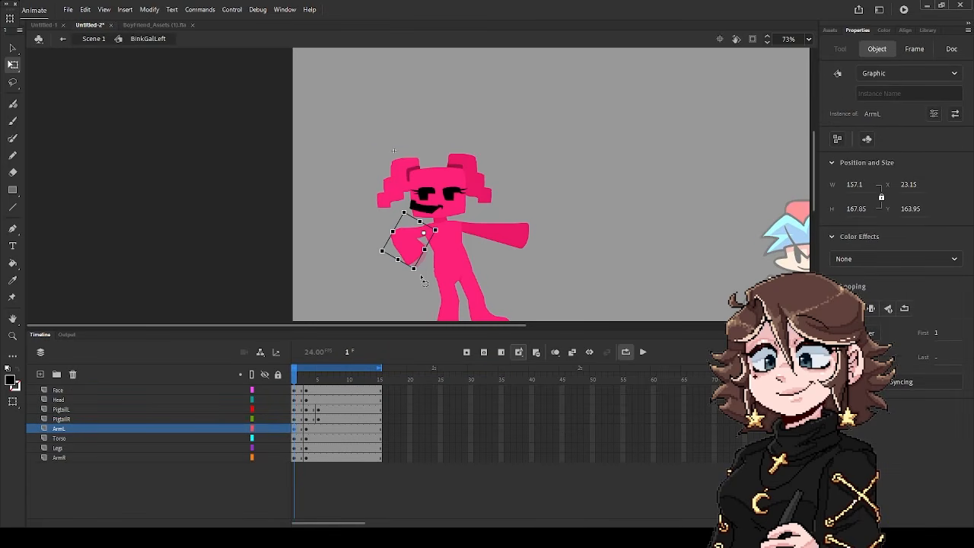
click(643, 354)
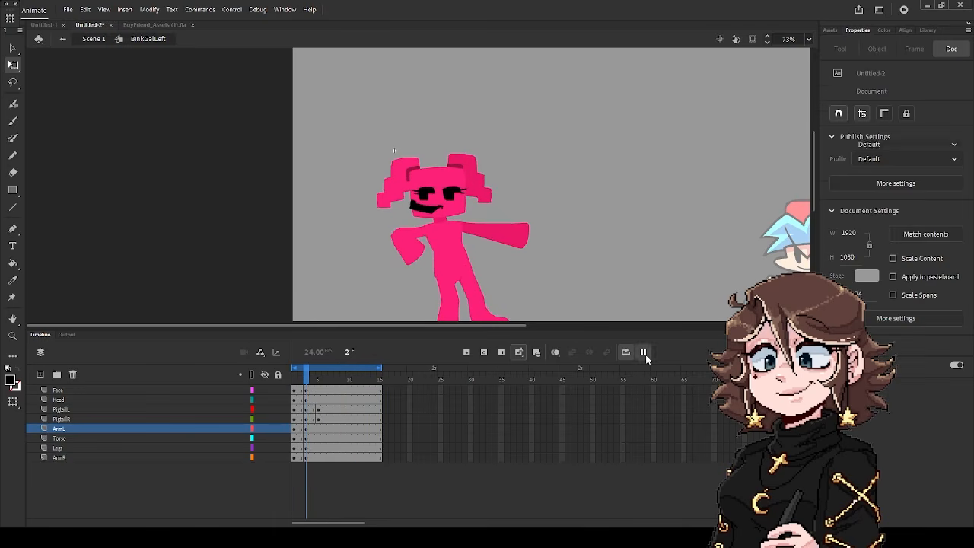
click(644, 353)
Inspect the head on frame 1 and play the loop to review the pose
click(295, 379)
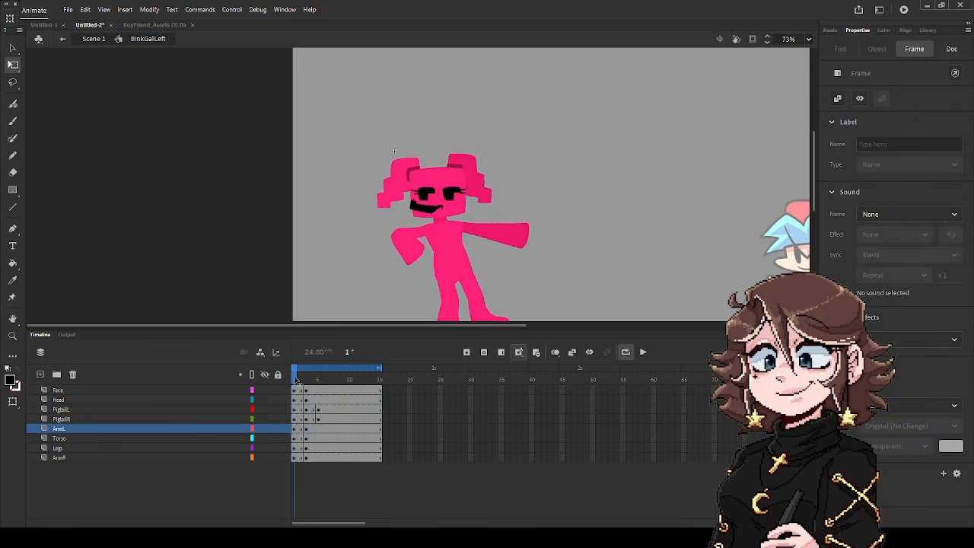
click(450, 215)
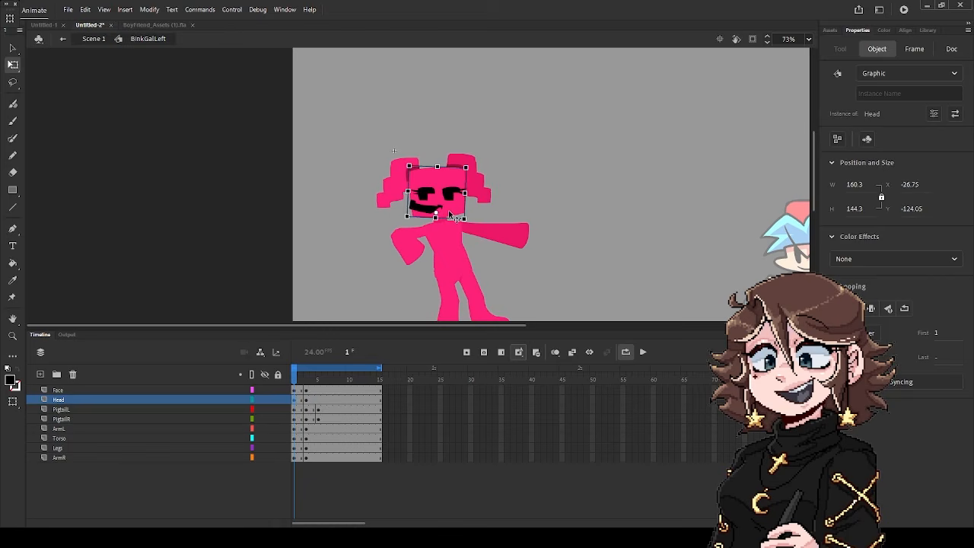
click(648, 353)
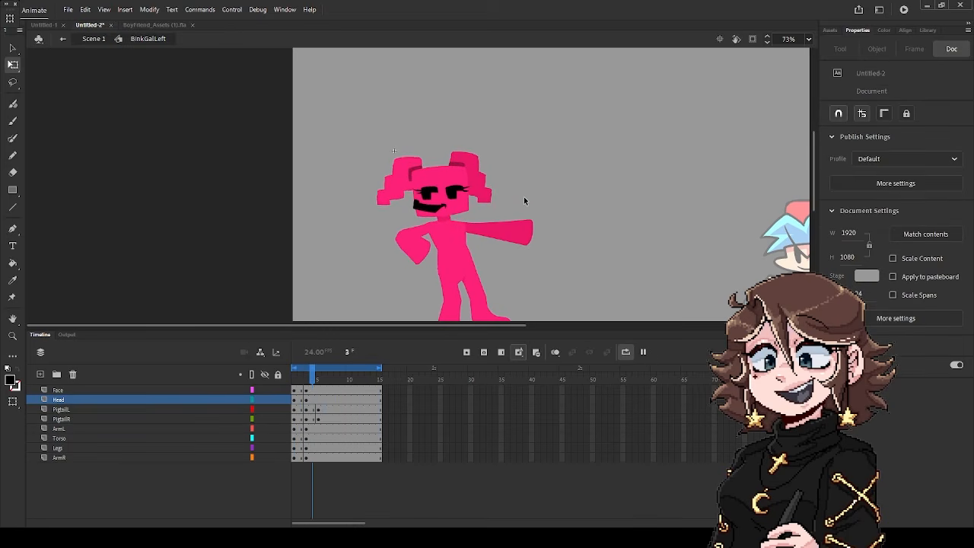
click(646, 356)
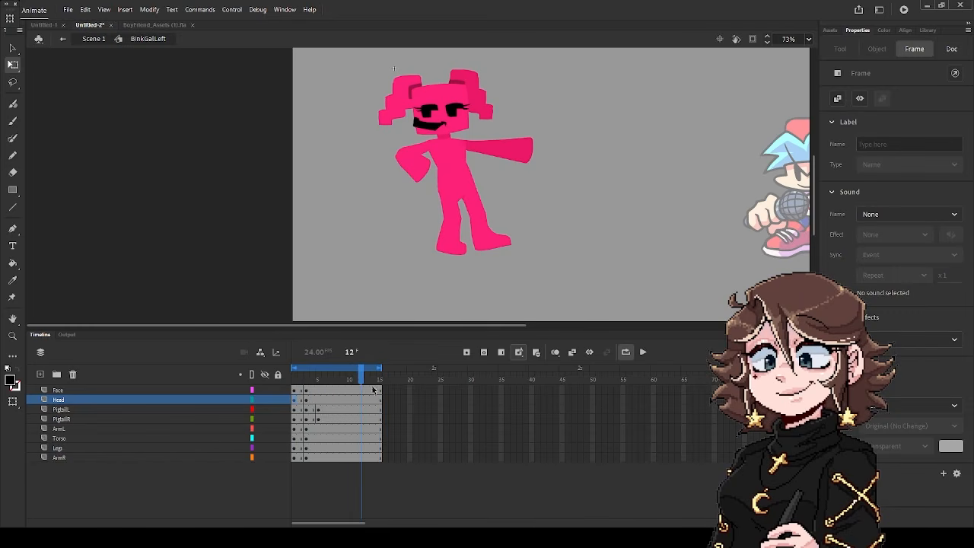
Rotate the bent arm slightly counterclockwise on frame 1 and replay the loop
drag(360, 381, 262, 373)
click(364, 195)
scroll(411, 181, up, 3)
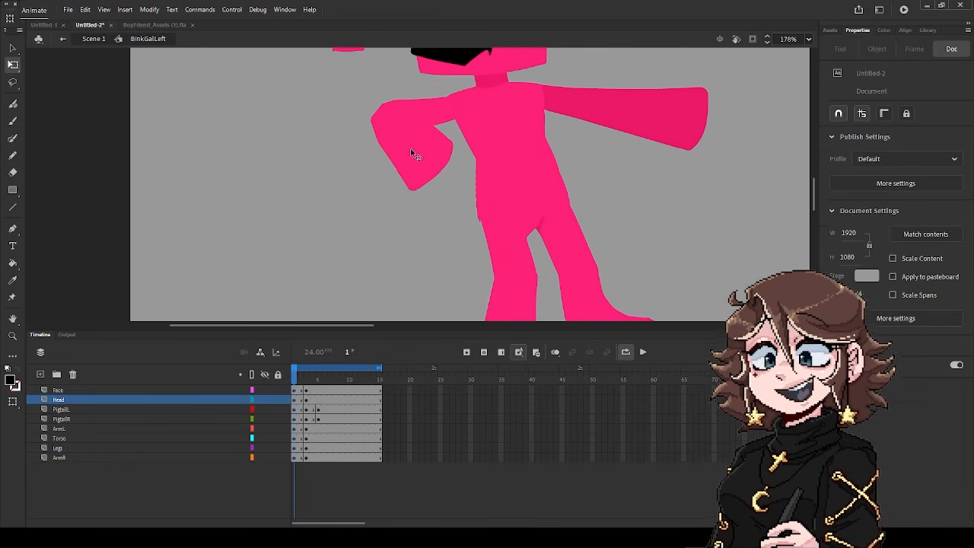
click(413, 152)
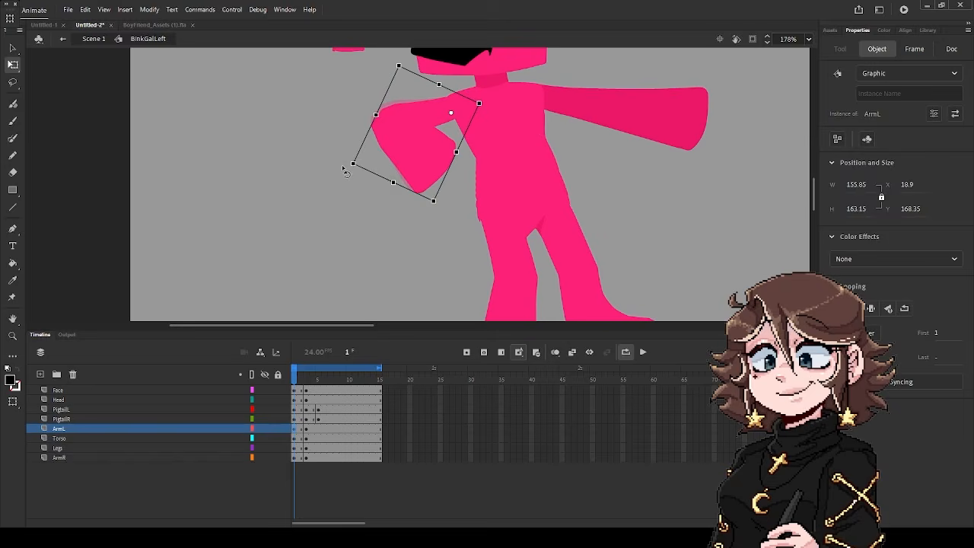
scroll(603, 161, down, 3)
click(643, 351)
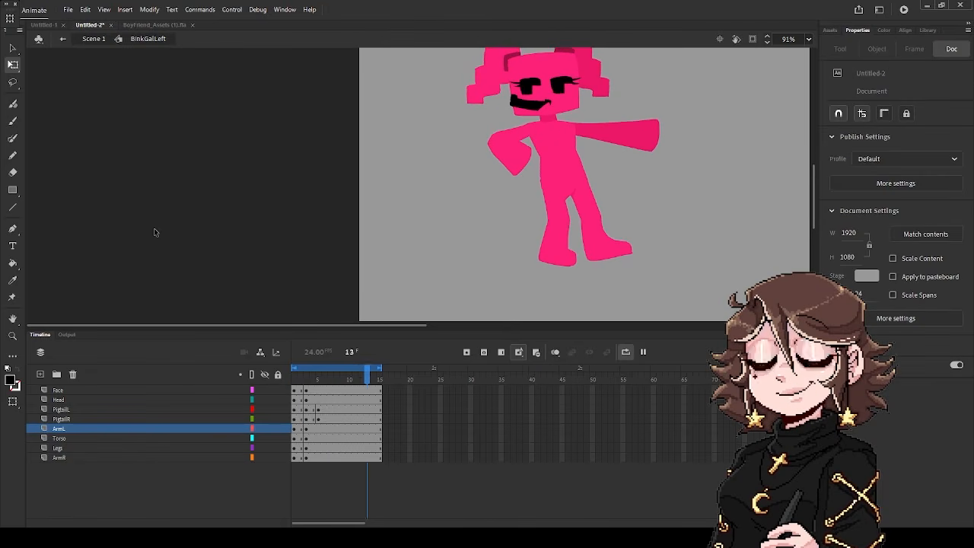
click(643, 352)
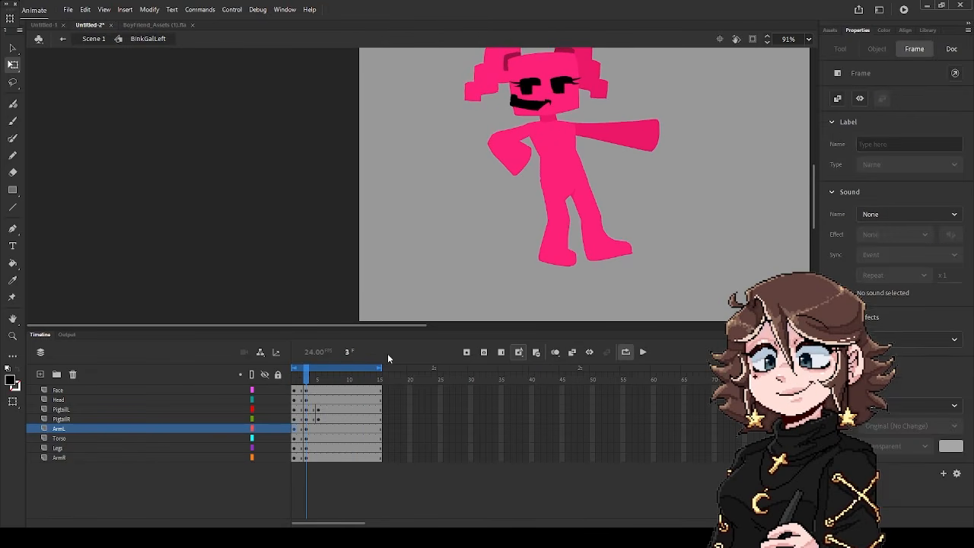
Skew the torso on frame 1 so its right side drops slightly, and play the loop to check it
click(58, 390)
scroll(579, 146, up, 3)
click(556, 160)
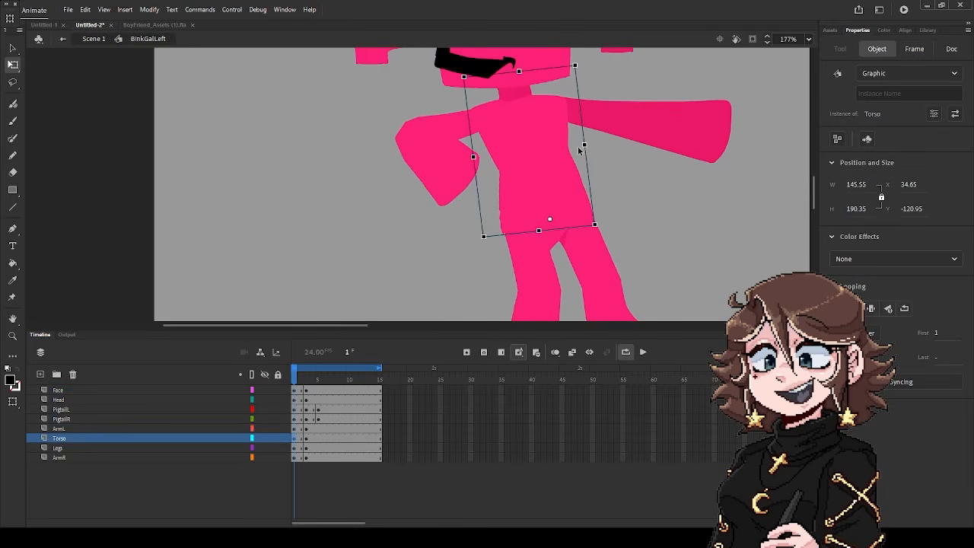
drag(584, 127, 582, 135)
scroll(575, 133, down, 3)
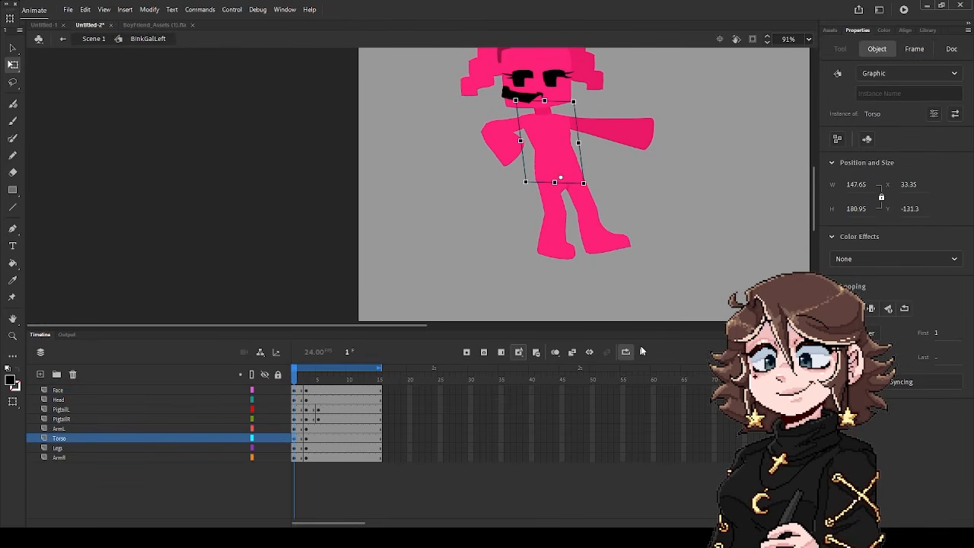
key(Return)
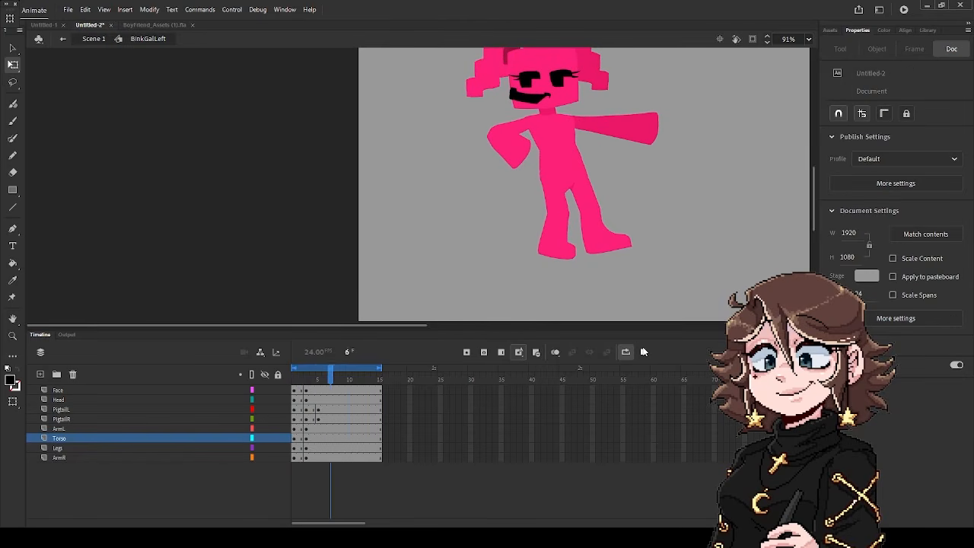
click(643, 351)
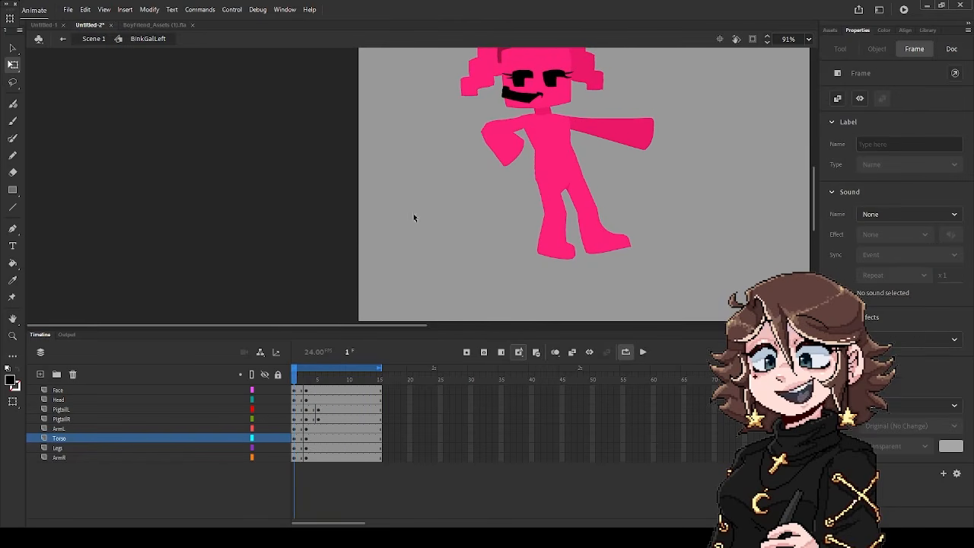
Rotate the bent arm counterclockwise by about 15 degrees on frame 1 and play the loop to check it
scroll(608, 159, up, 3)
click(486, 147)
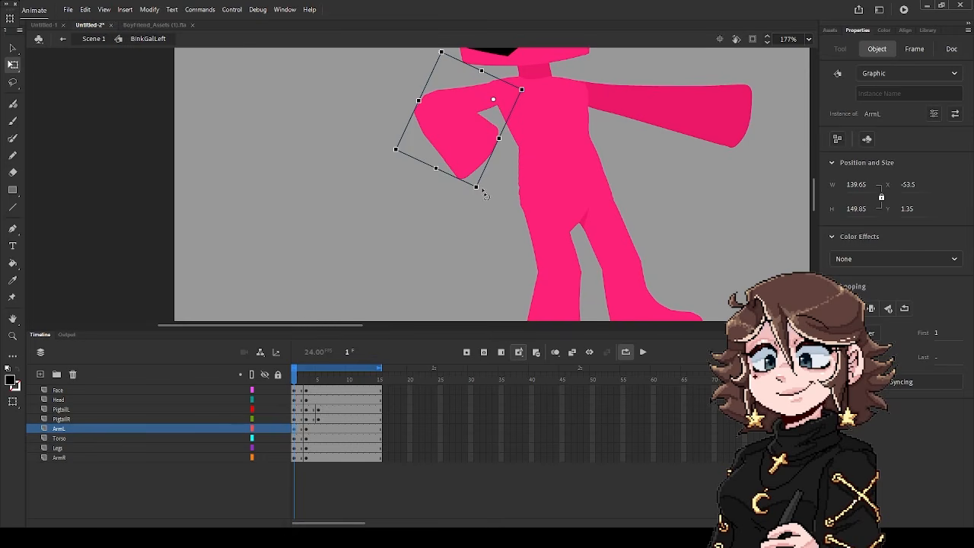
drag(483, 197, 510, 214)
scroll(509, 211, down, 4)
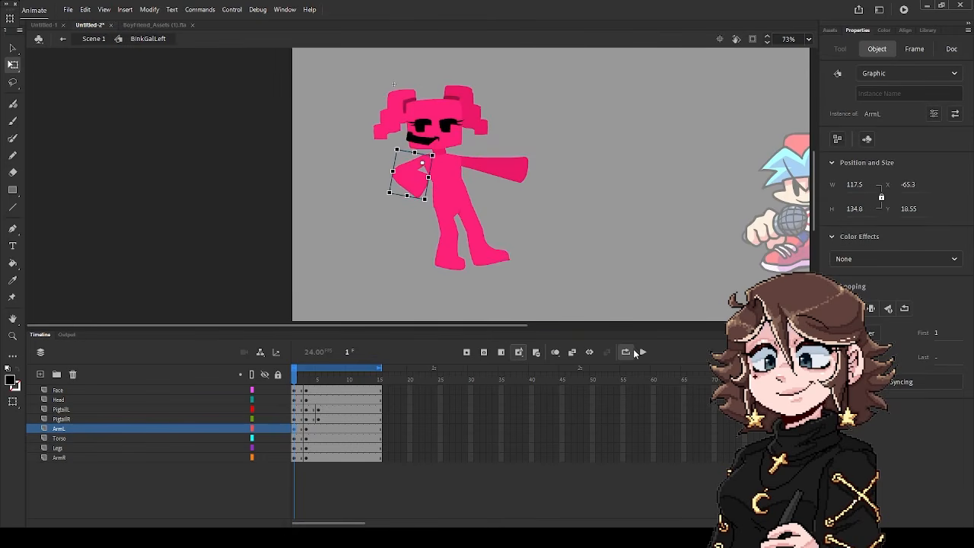
click(642, 352)
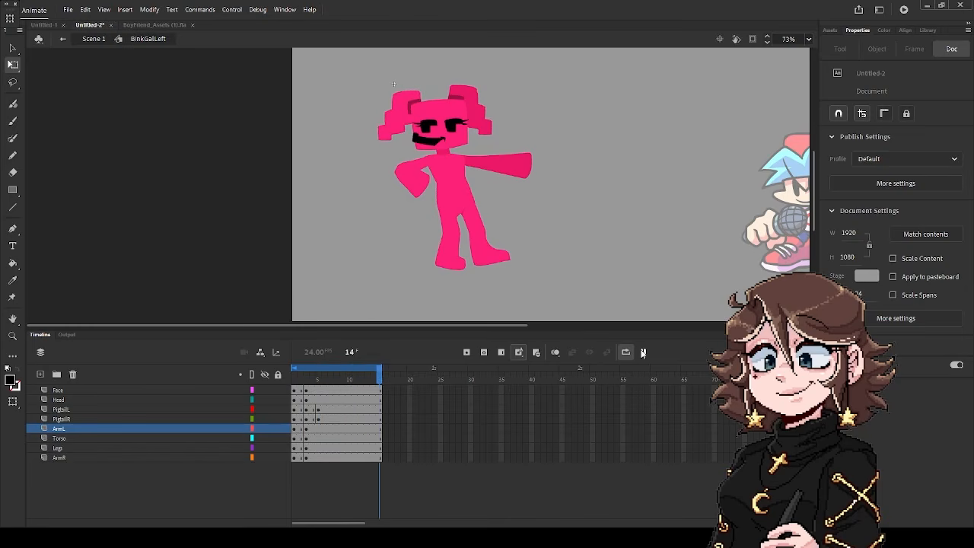
Return to Scene 1 and play the main timeline to review the character's poses in sequence
click(62, 40)
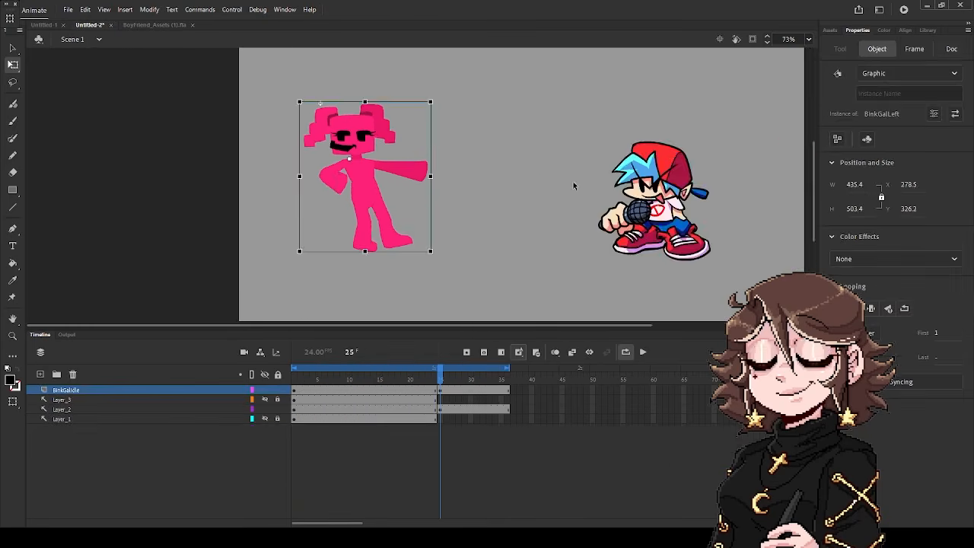
scroll(573, 181, down, 2)
click(642, 353)
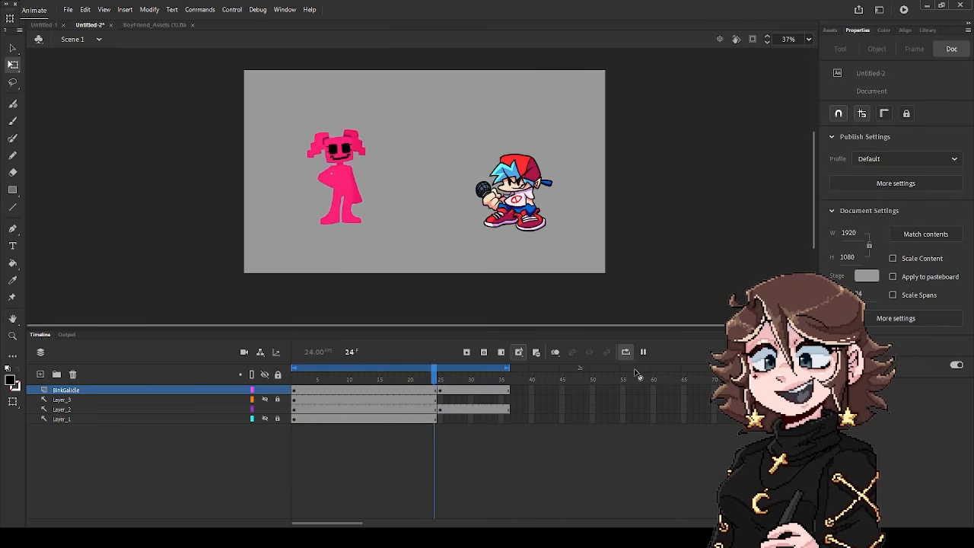
click(643, 352)
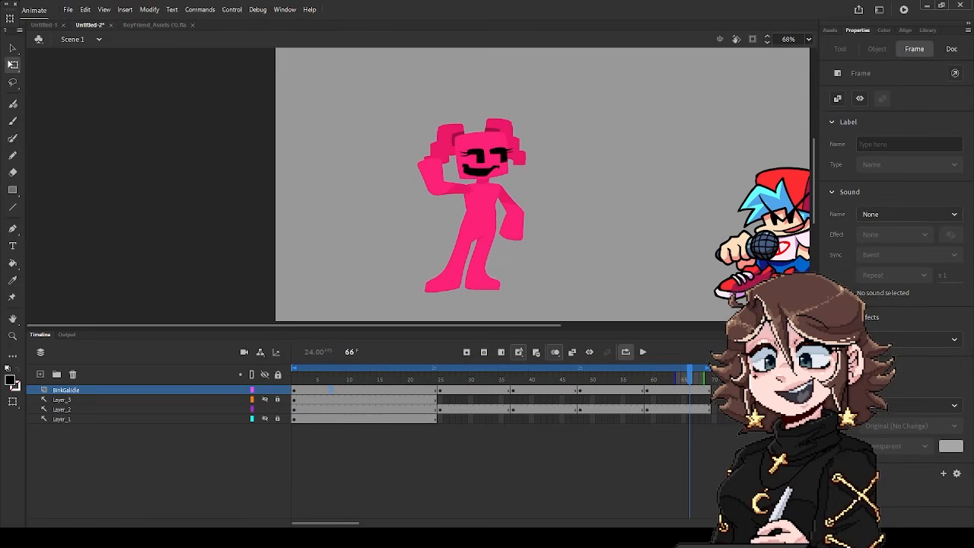
click(647, 352)
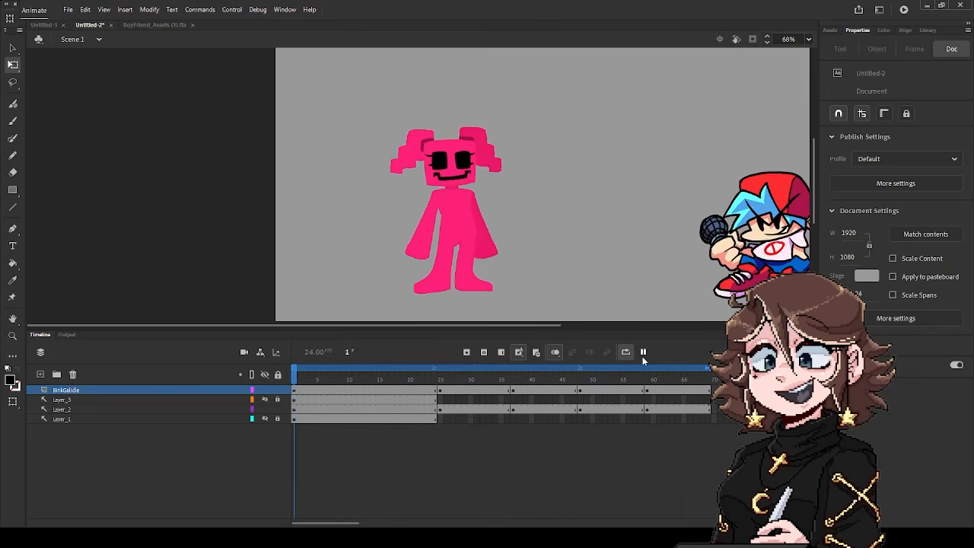
Select the five symbols BinkGalDown, BinkGalIdle, BinkGalLeft, BinkGalRight and BinkGalUp in the library and start generating a sprite sheet from them
click(928, 30)
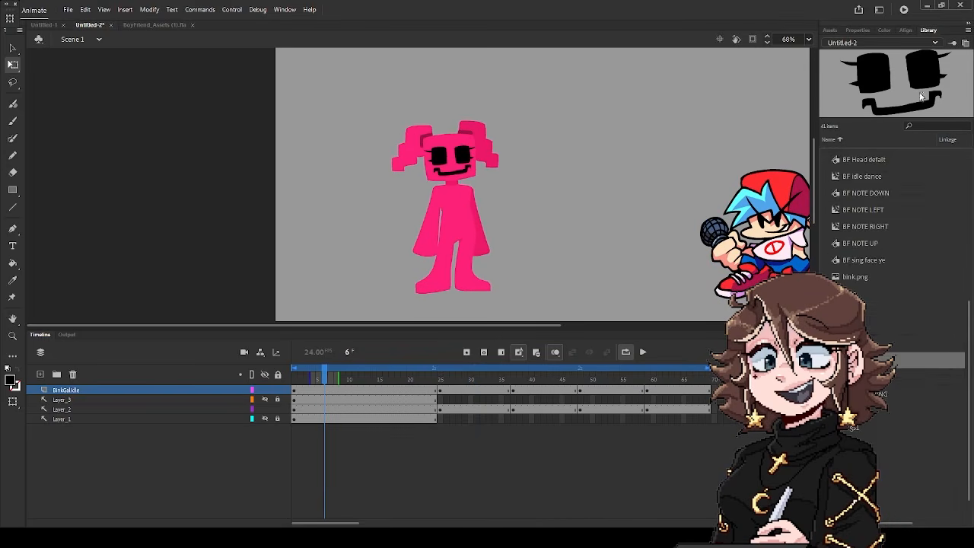
scroll(907, 181, up, 3)
click(870, 173)
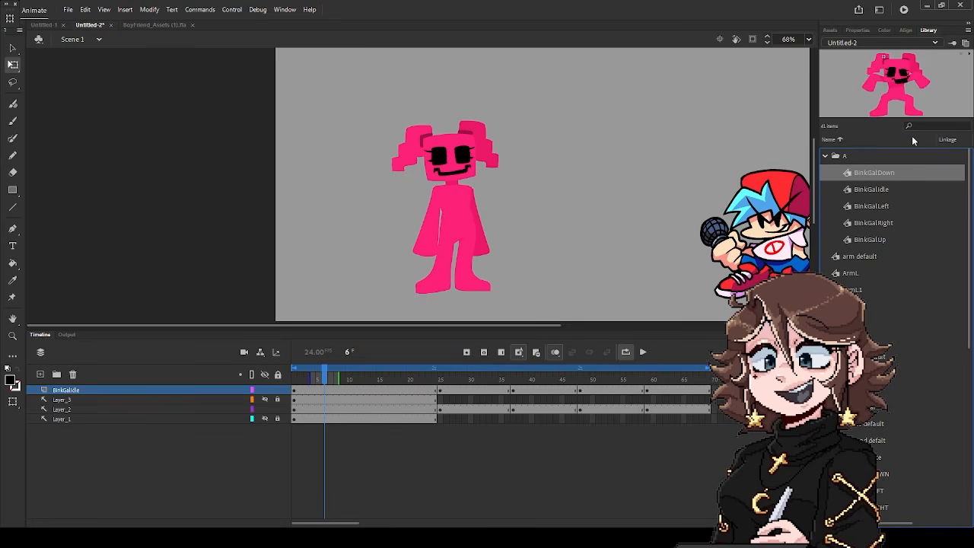
shift+click(888, 240)
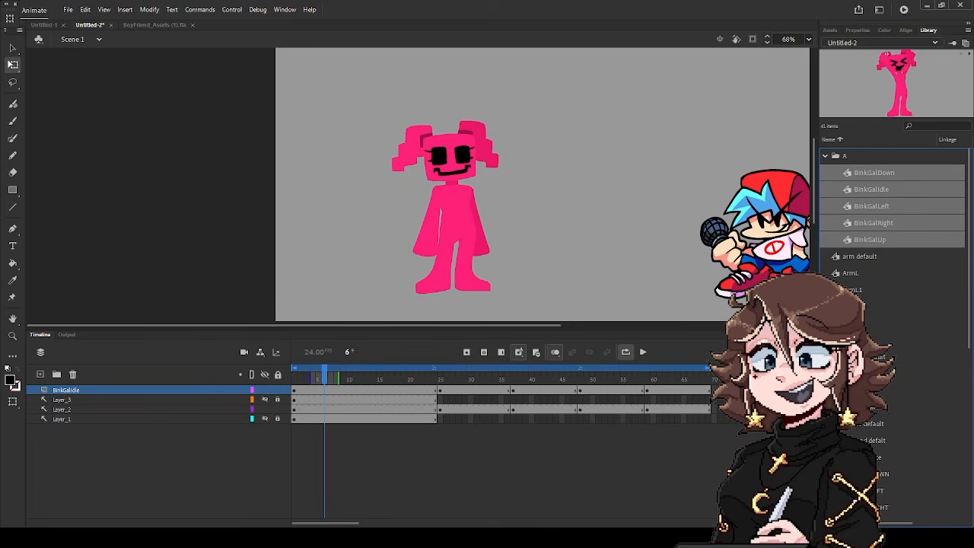
click(647, 306)
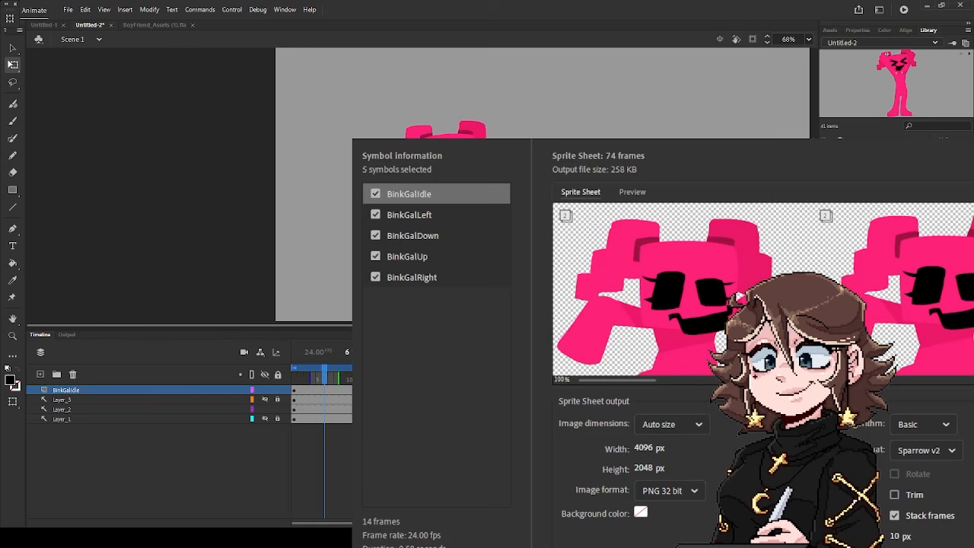
Export the five-symbol sprite sheet as Untitled-2.png in 32-bit PNG with Sparrow v2 data, and replay the scene
drag(593, 129, 364, 13)
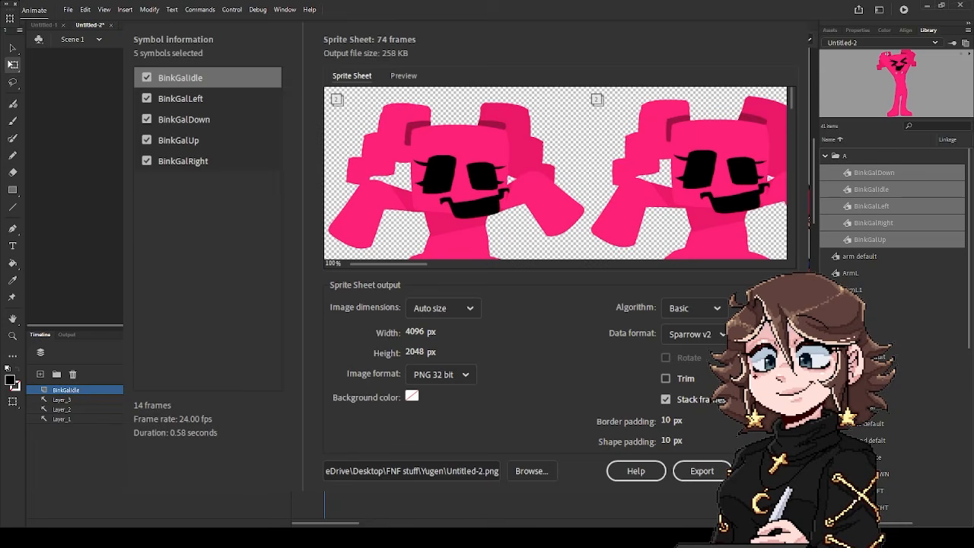
click(207, 78)
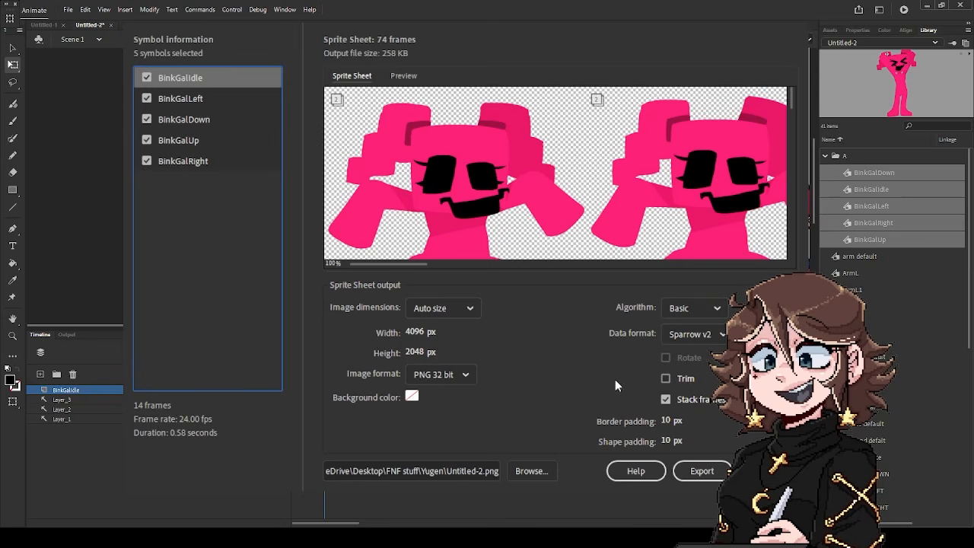
click(537, 473)
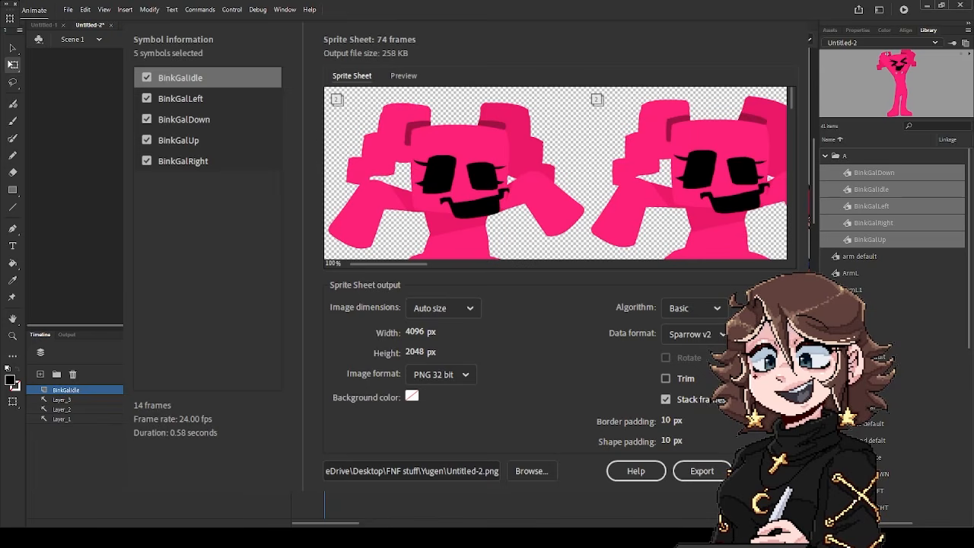
click(701, 470)
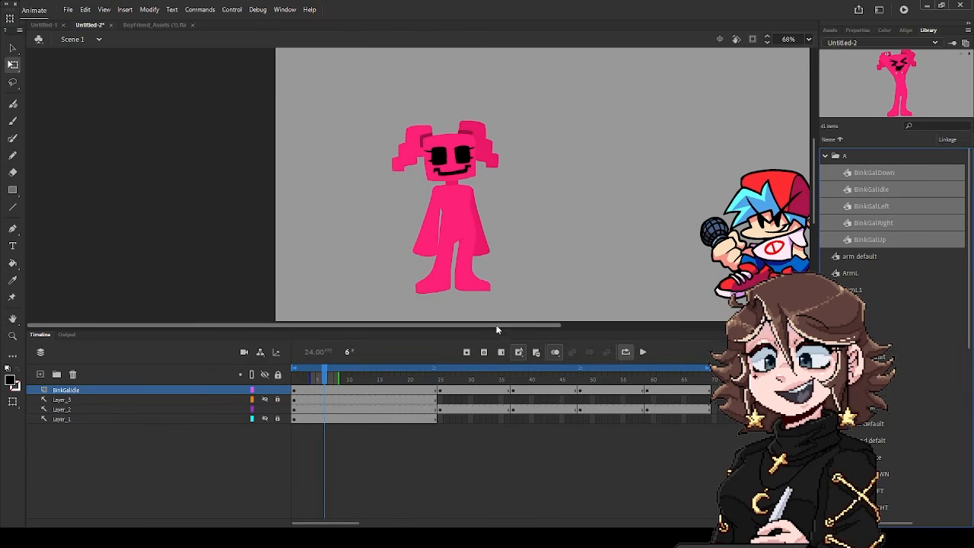
click(641, 351)
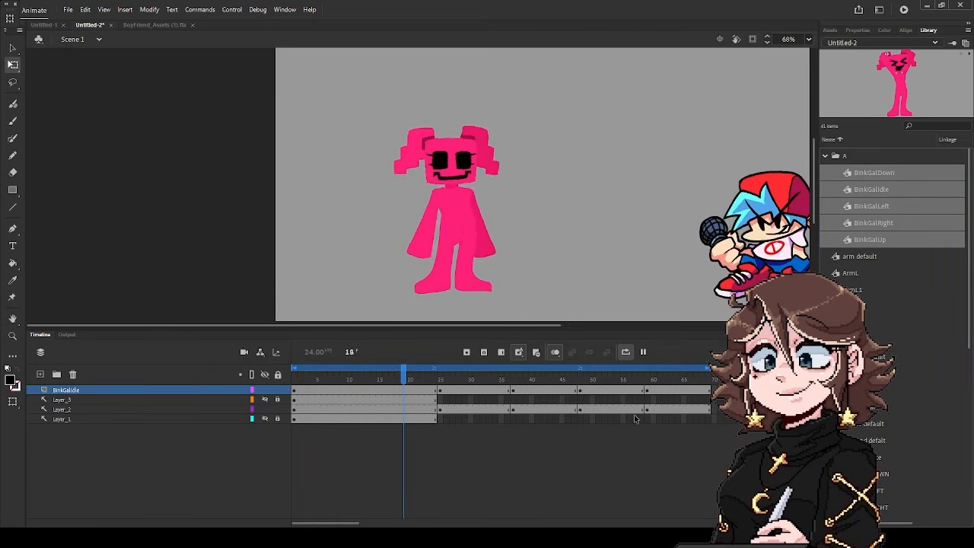